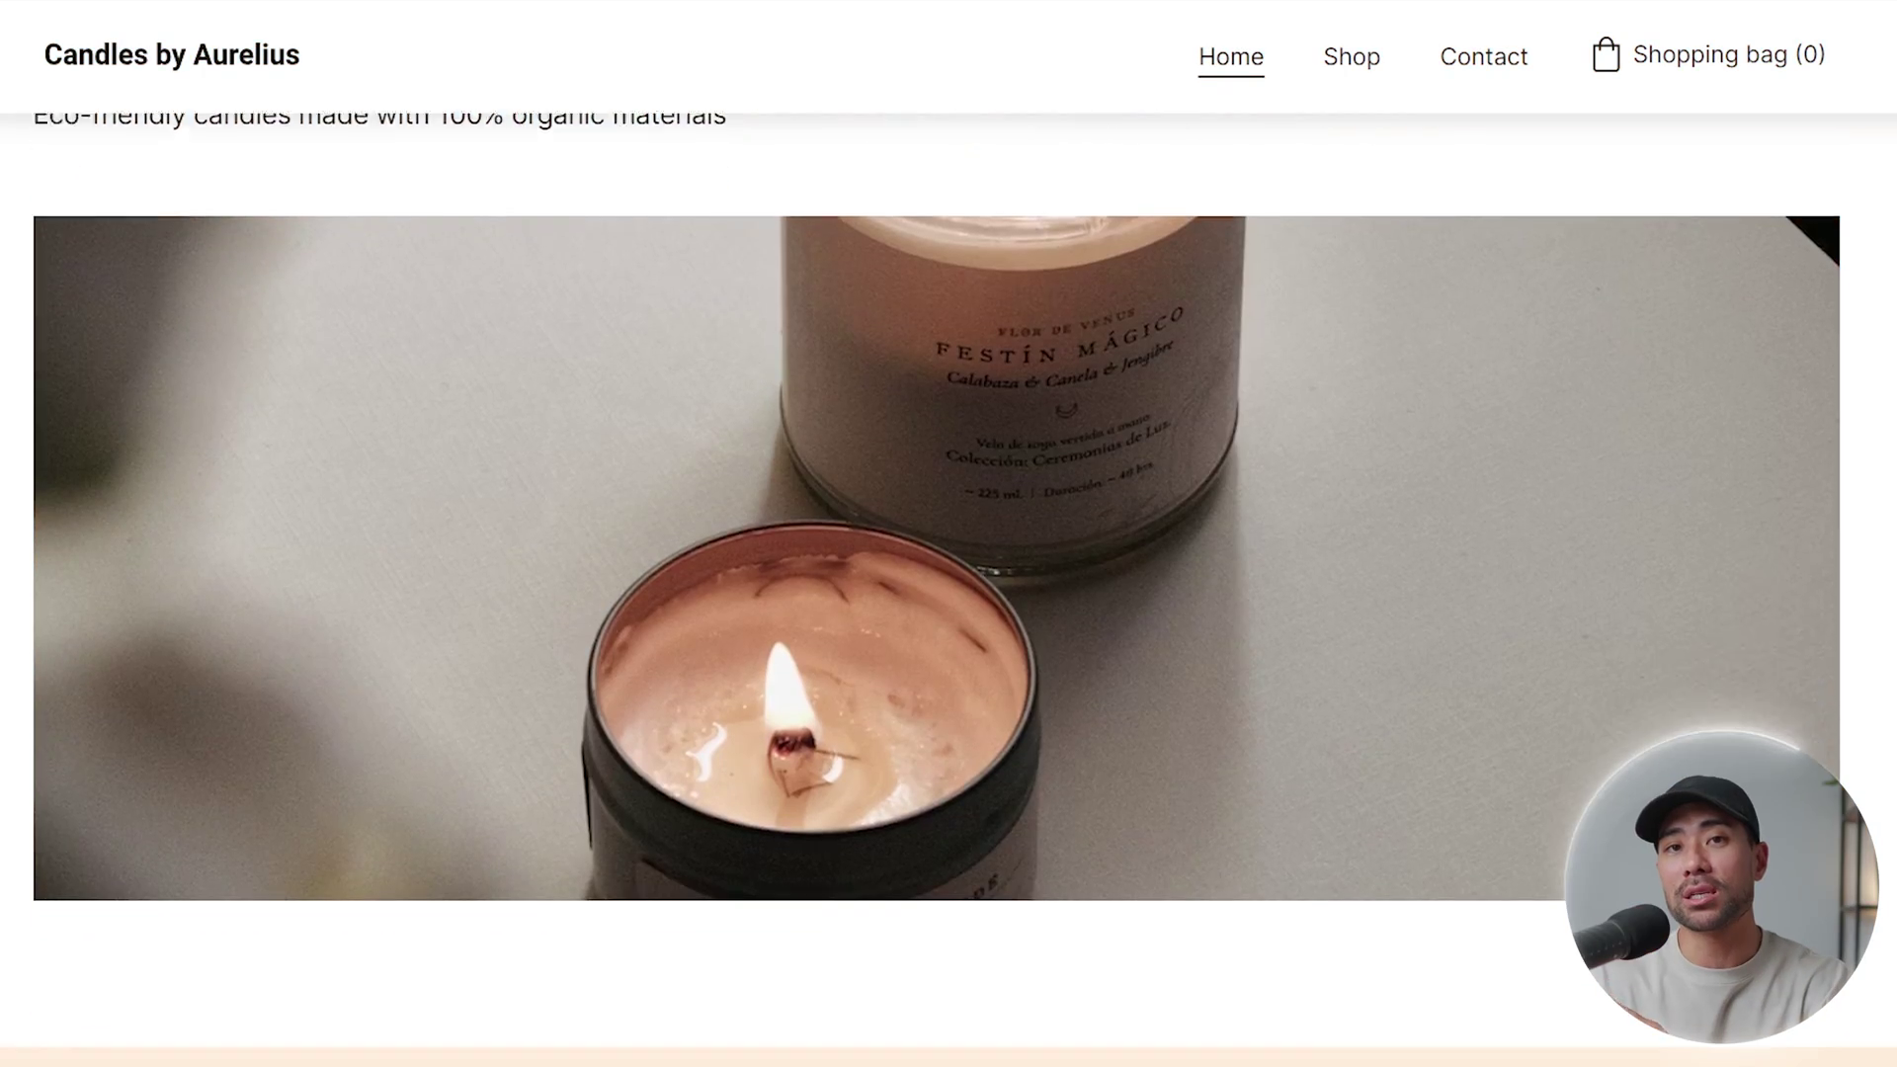
pyautogui.scroll(-5, 948, 553)
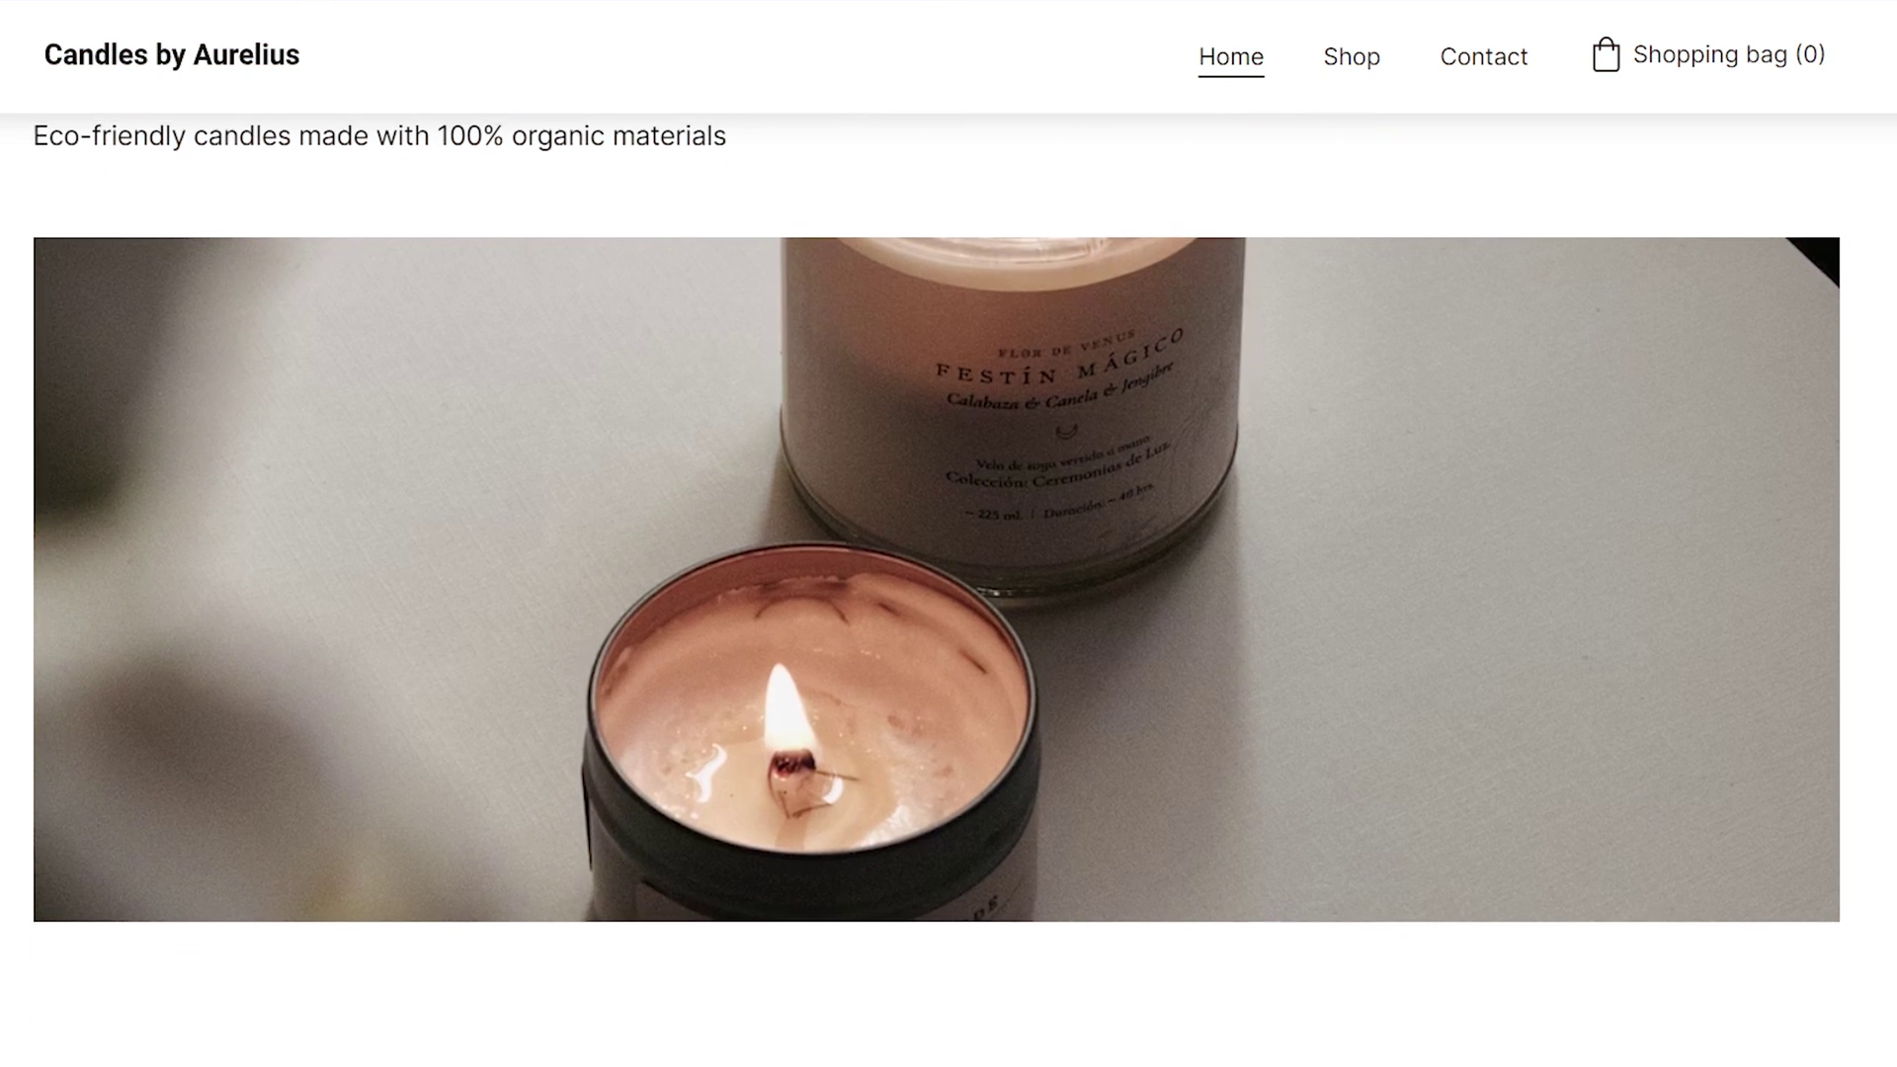
pyautogui.scroll(-5, 936, 533)
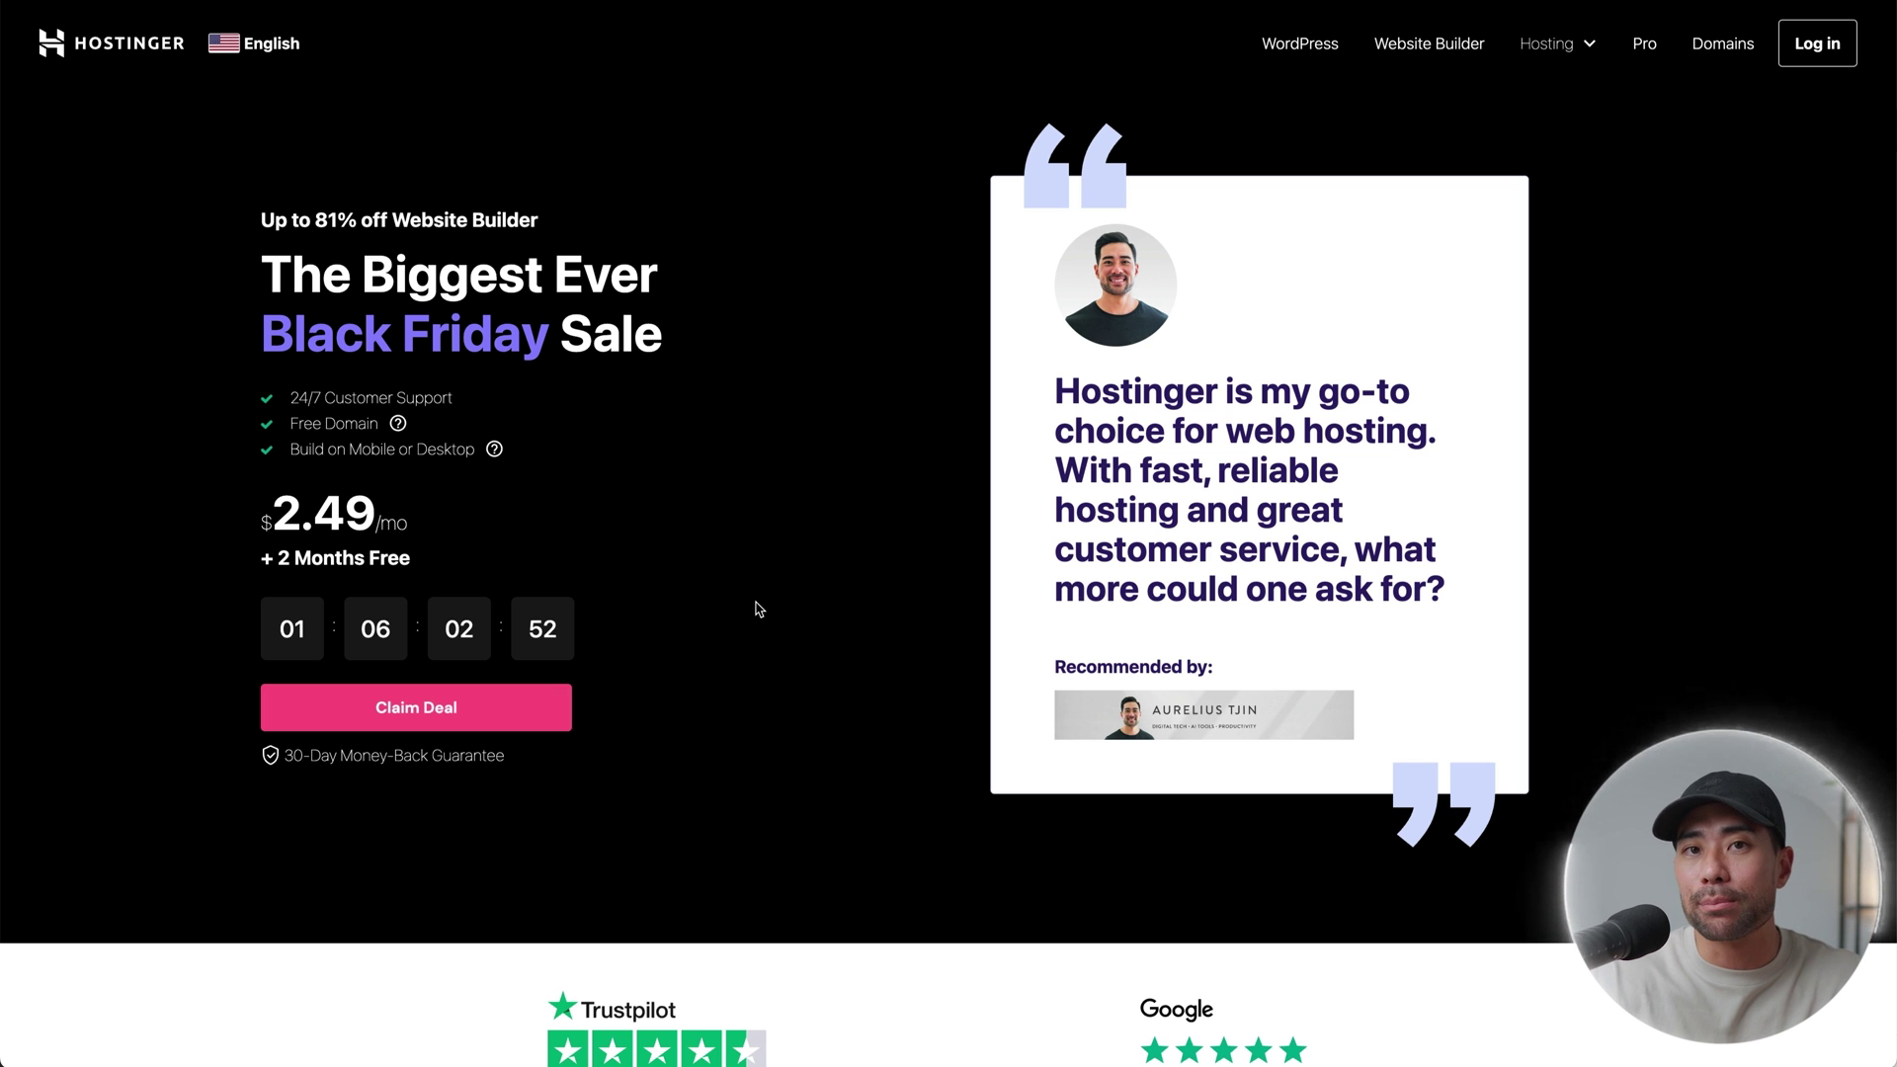
# Step: Claim the Black Friday deal and add the Website Builder & Web Hosting plan to the cart
pyautogui.click(395, 723)
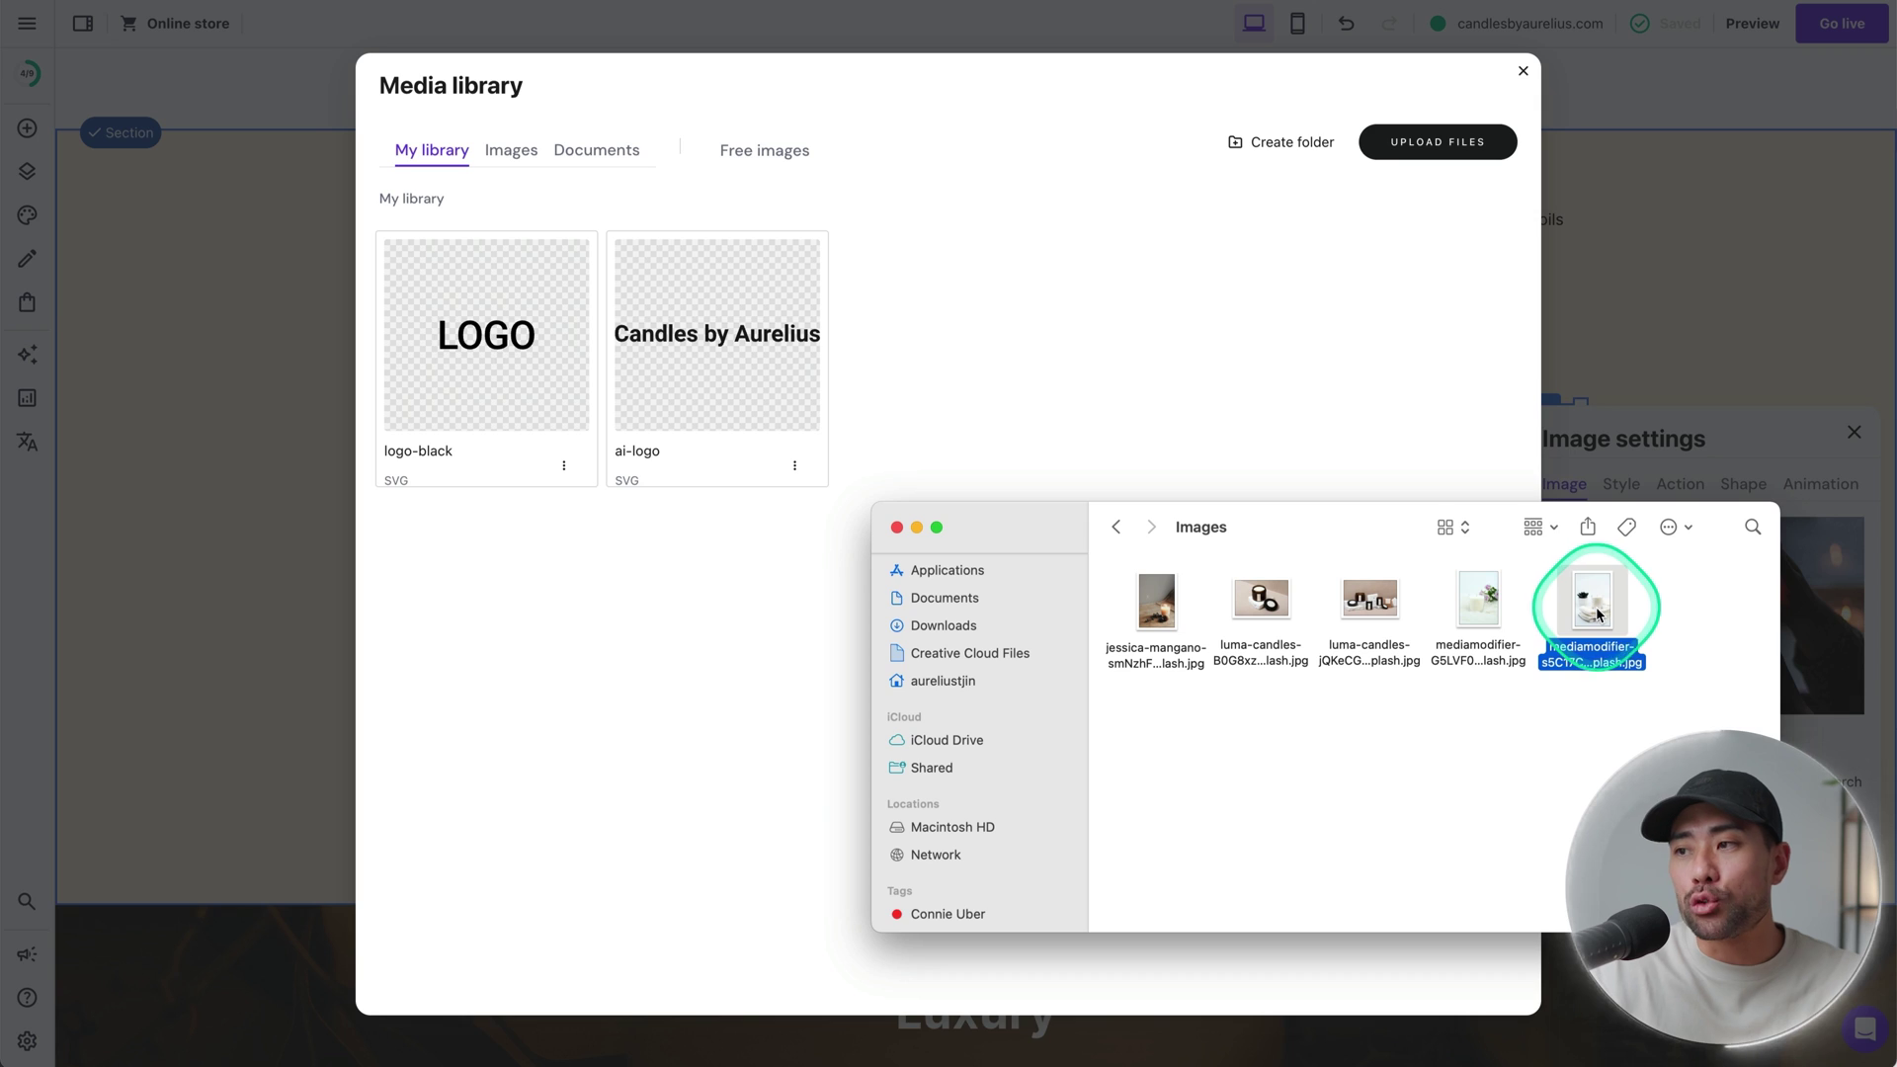
pyautogui.moveTo(1600, 605); pyautogui.dragTo(1061, 353)
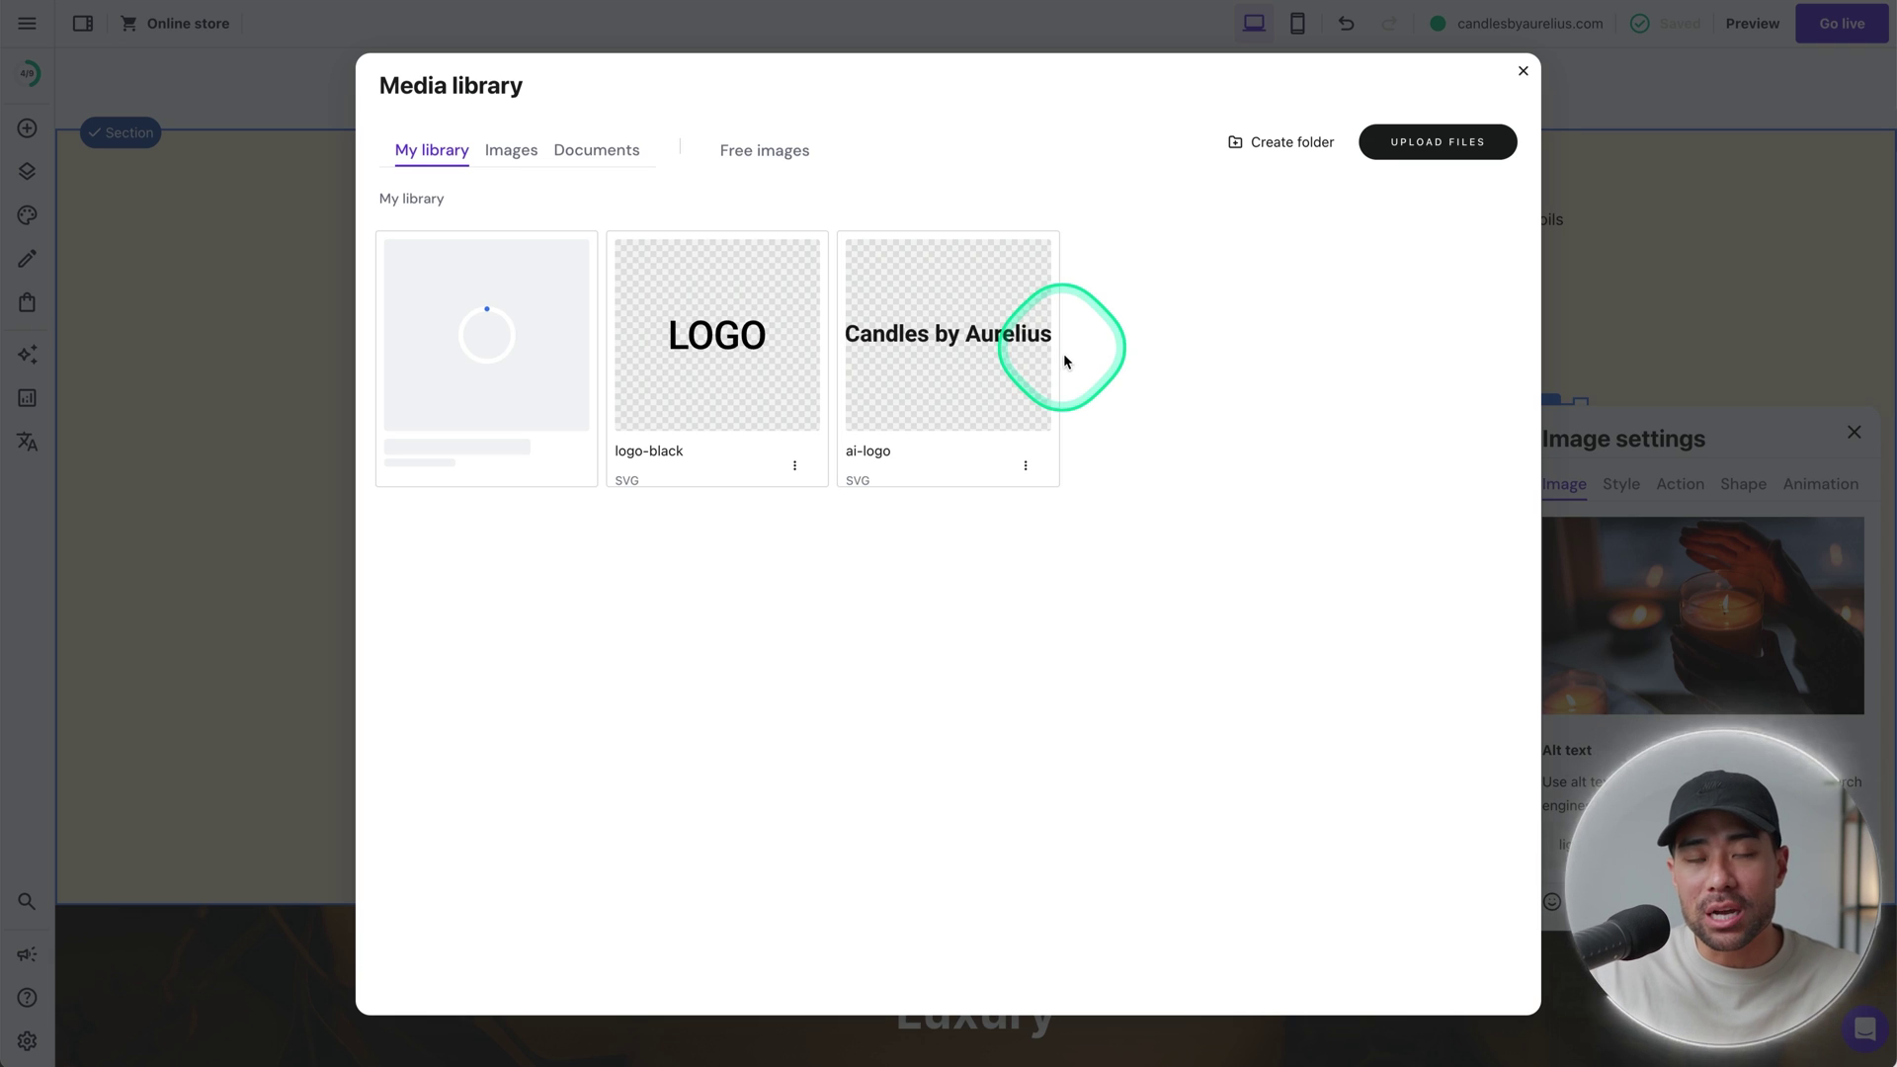
pyautogui.click(555, 399)
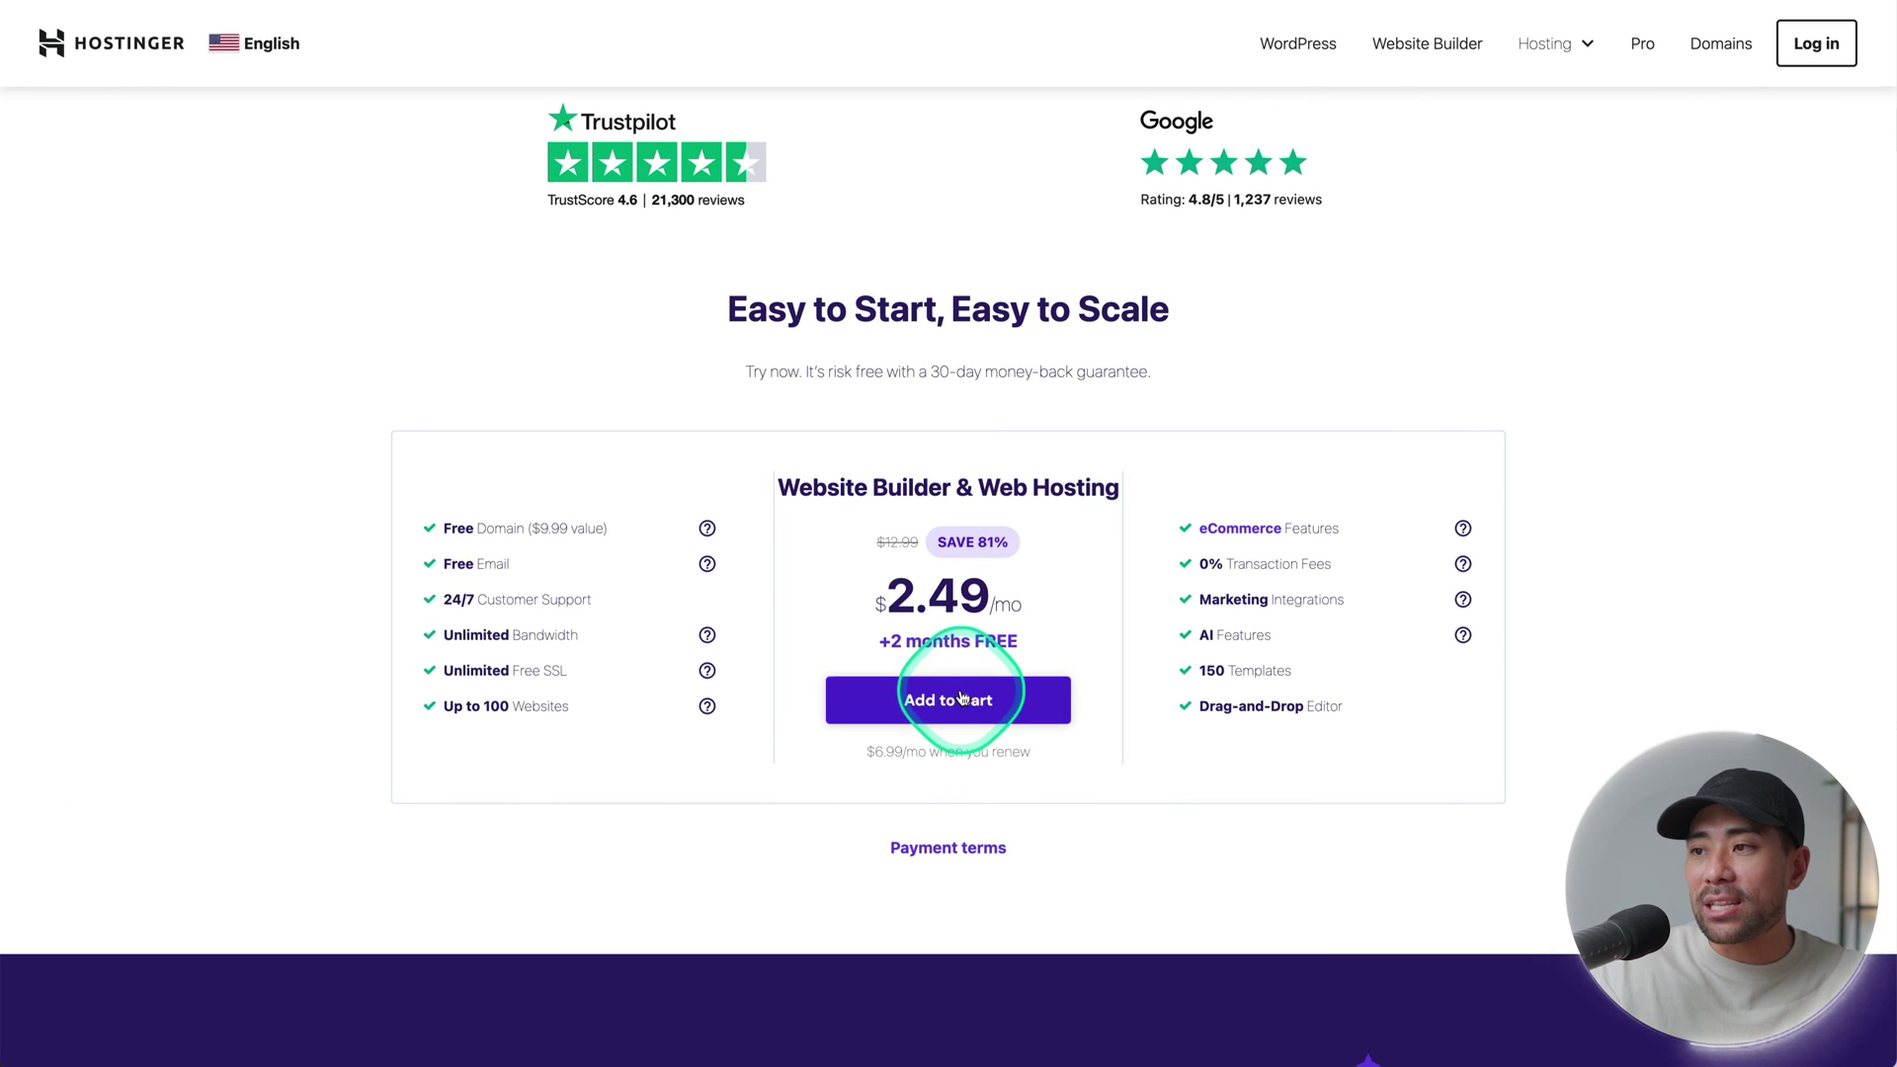
pyautogui.click(960, 697)
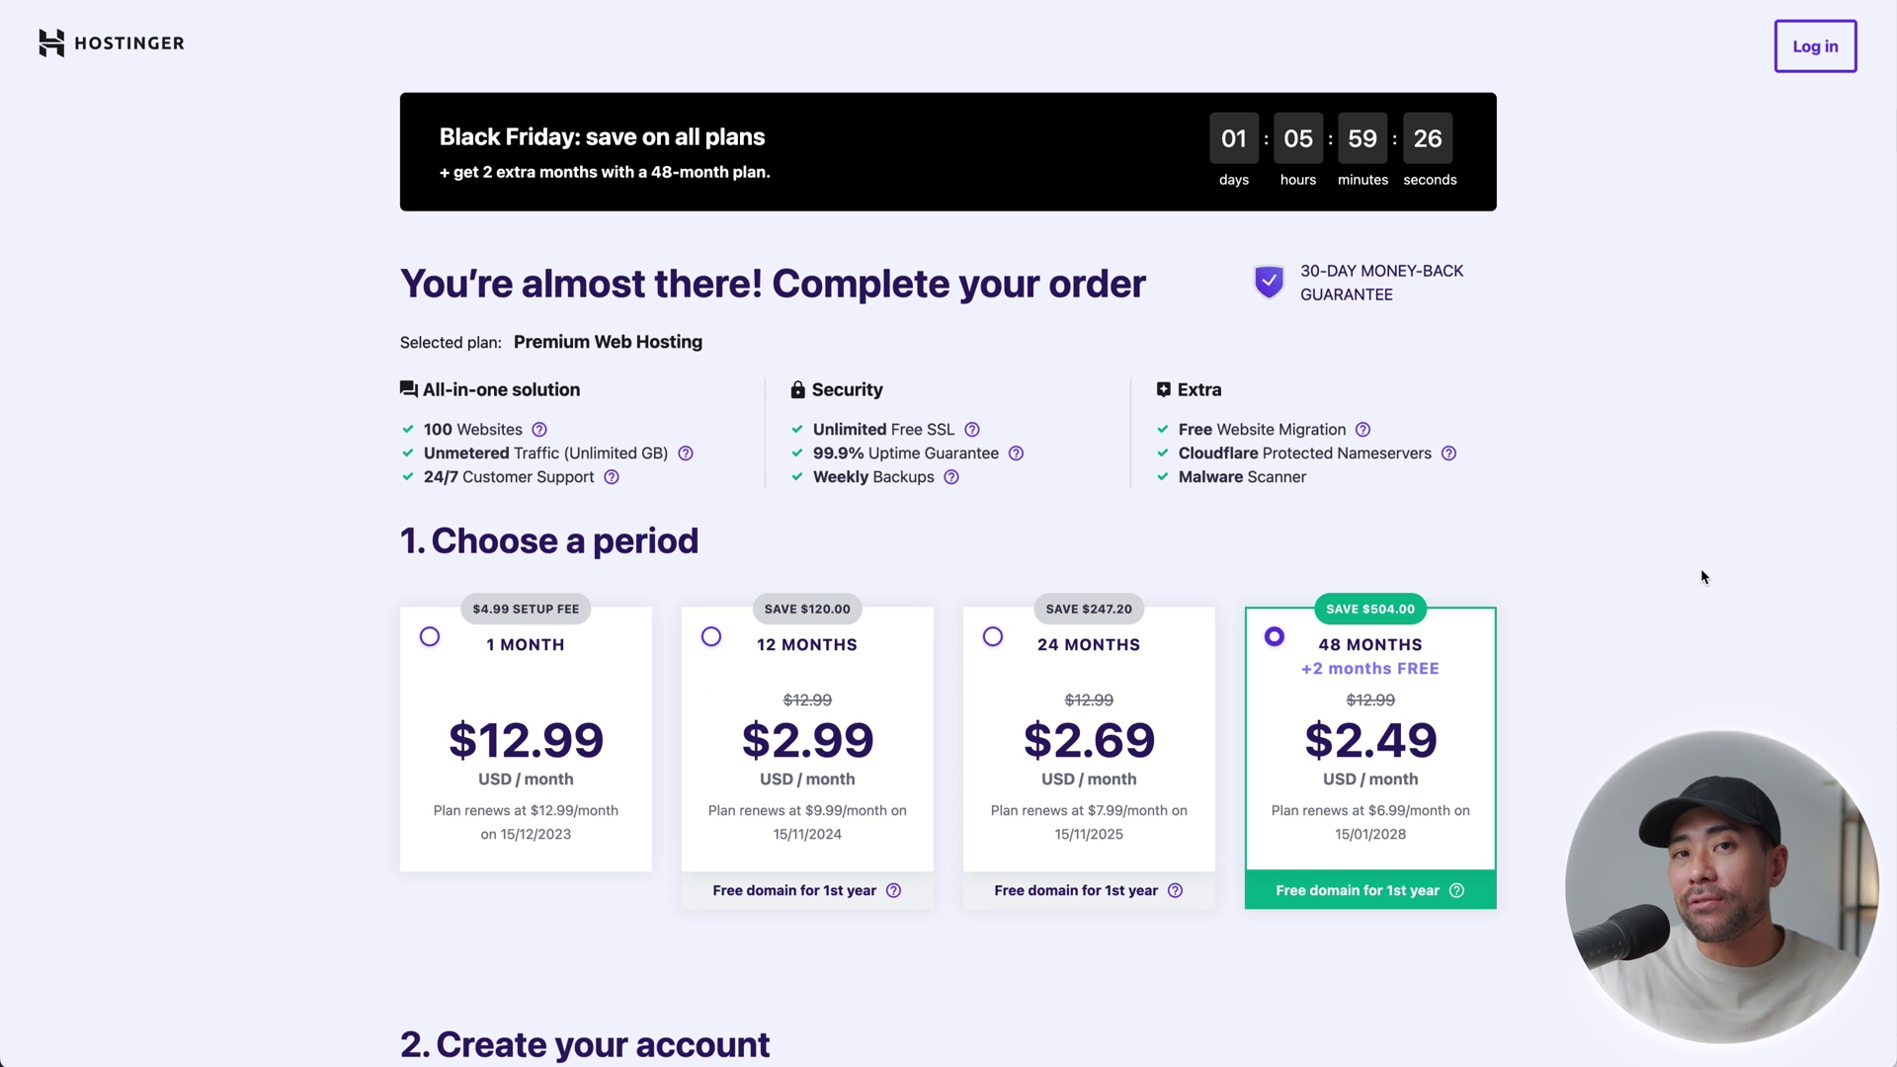
# Step: Scroll down the checkout to the payment section and open the coupon code entry
pyautogui.scroll(-5, 1700, 570)
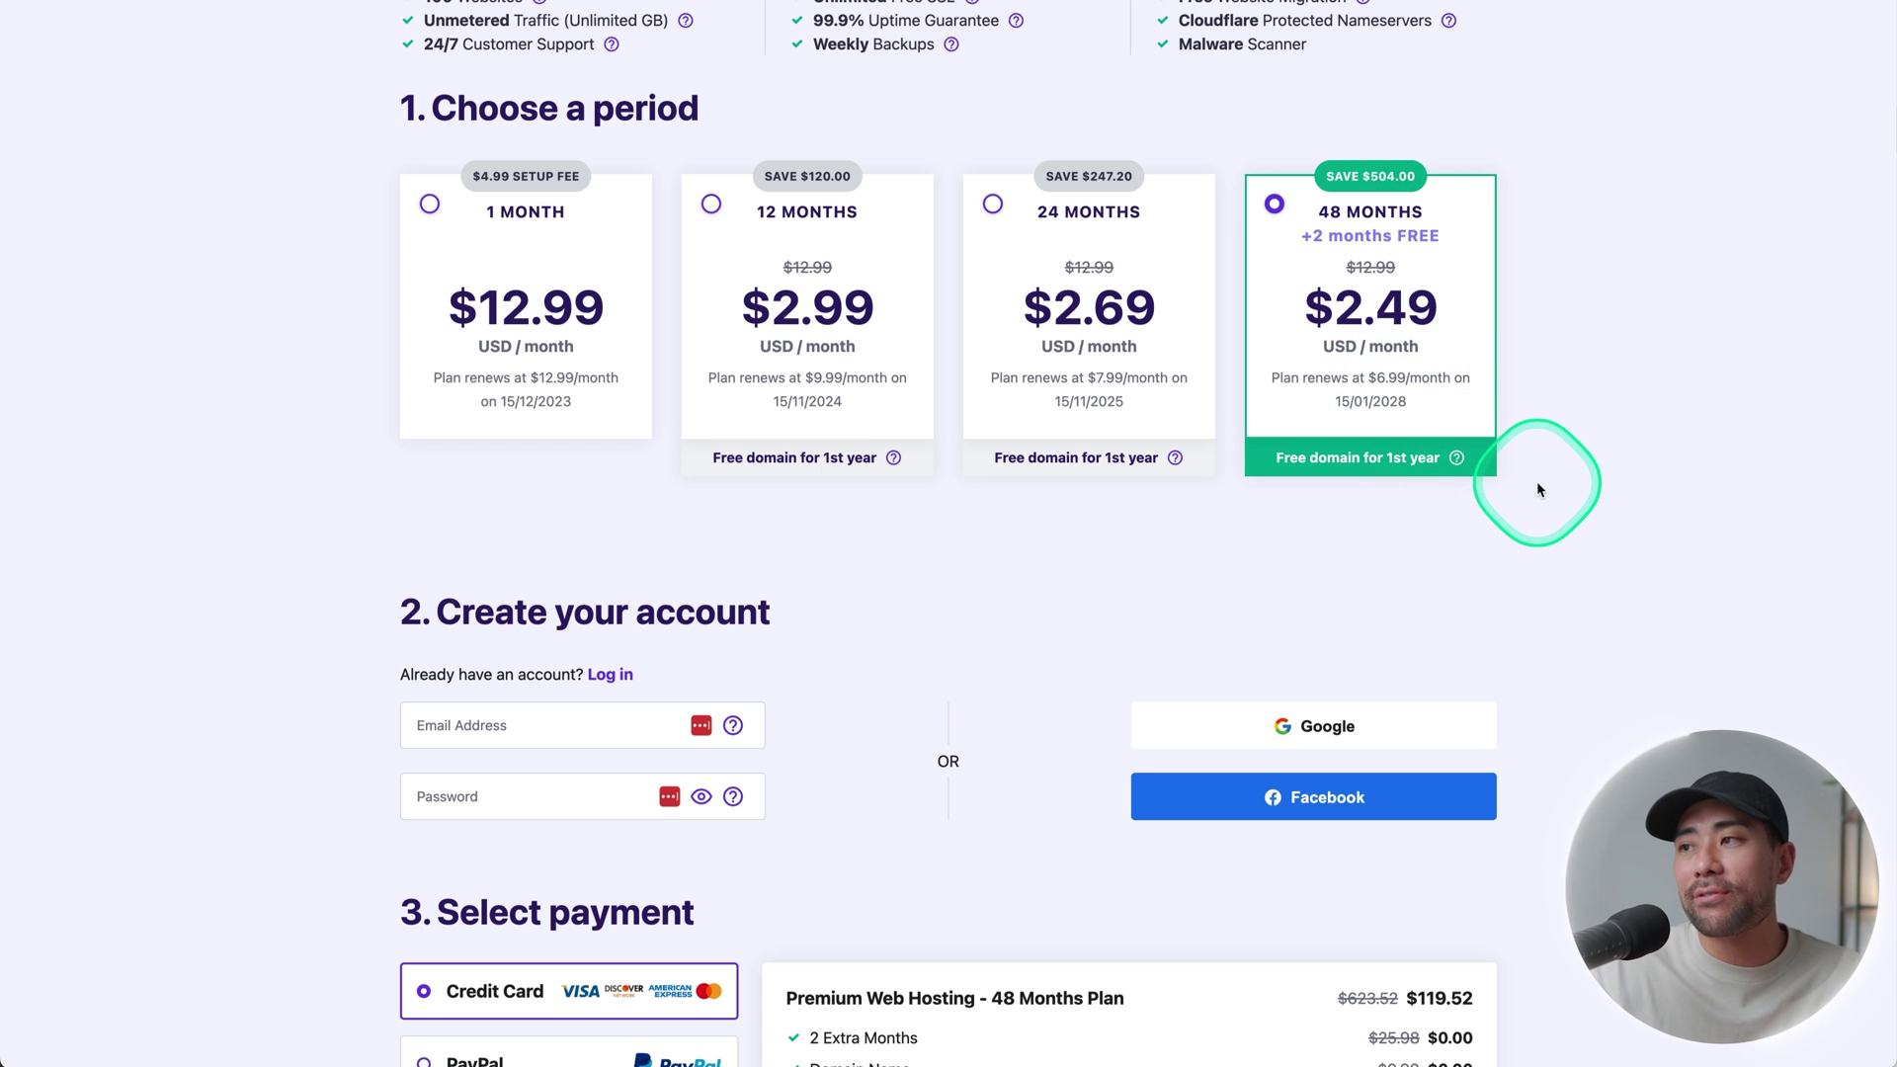
pyautogui.scroll(-1, 1537, 486)
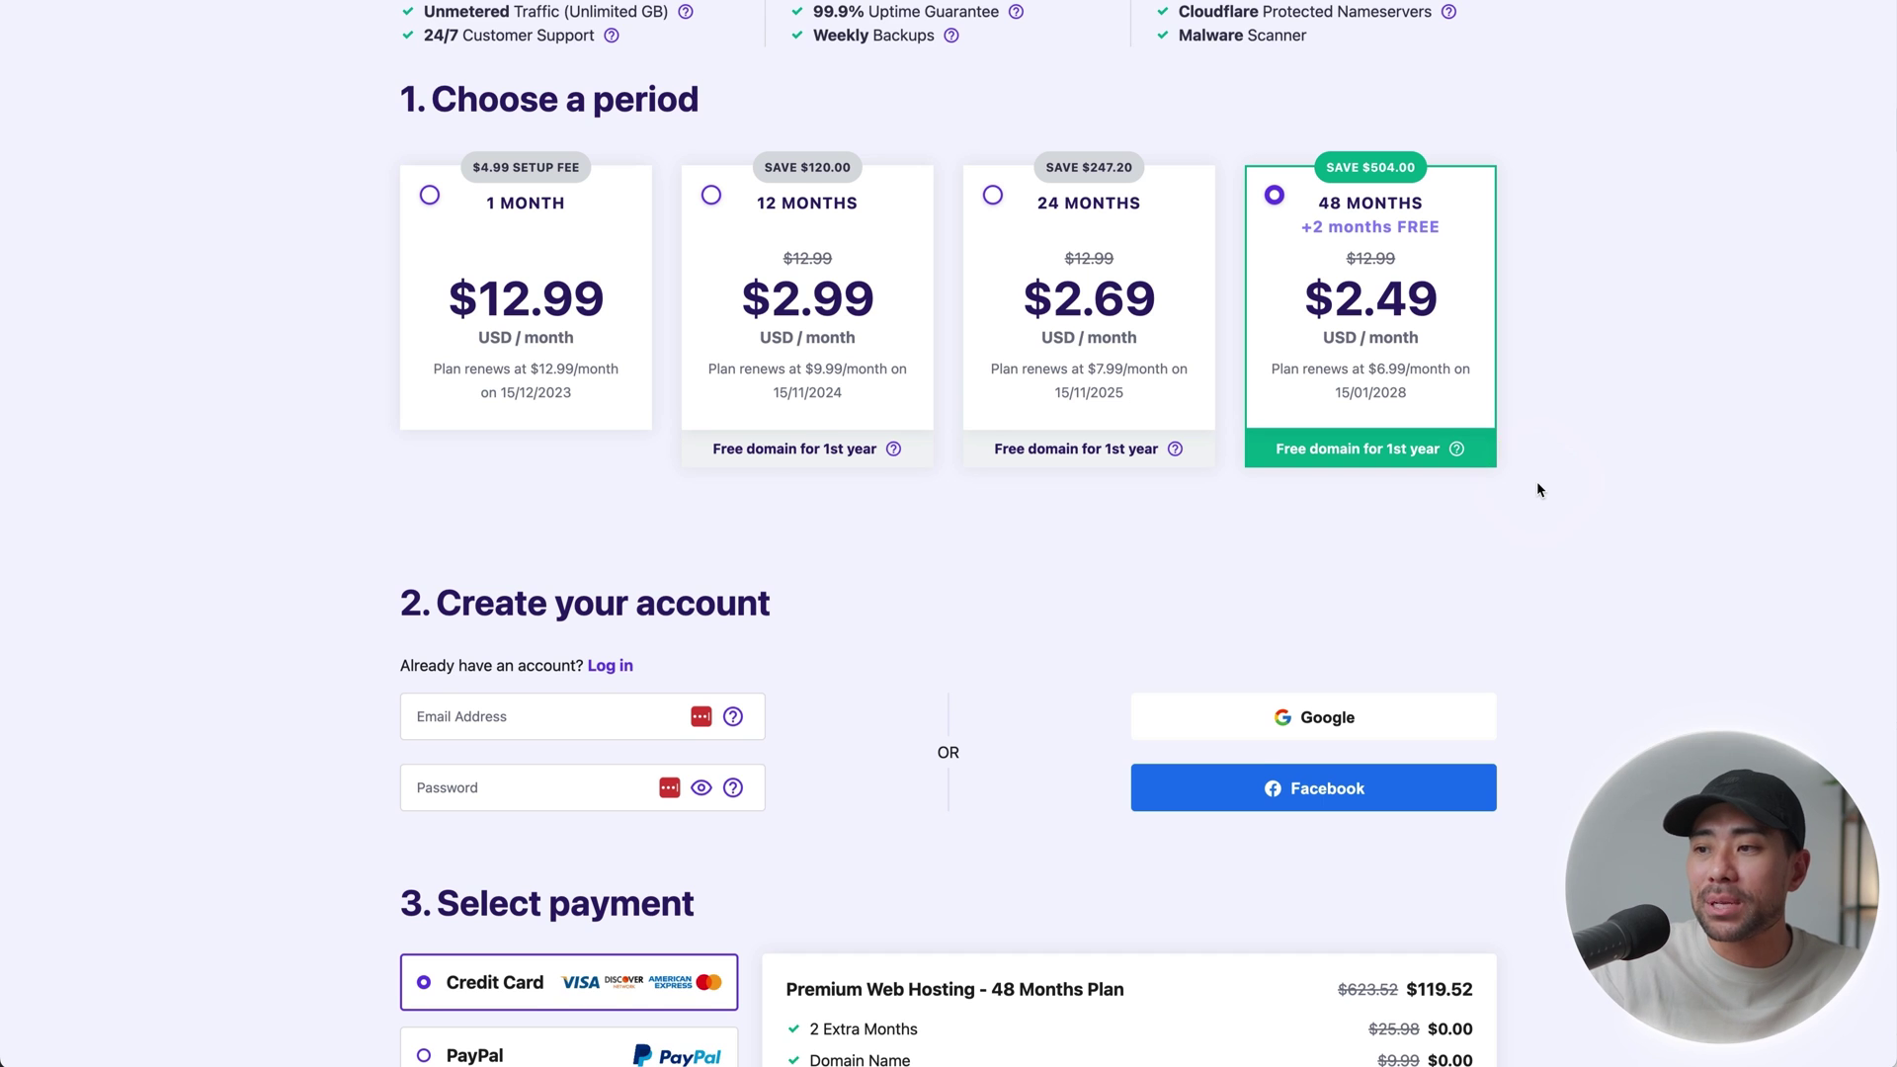
pyautogui.scroll(-5, 1537, 489)
pyautogui.scroll(-5, 1537, 489)
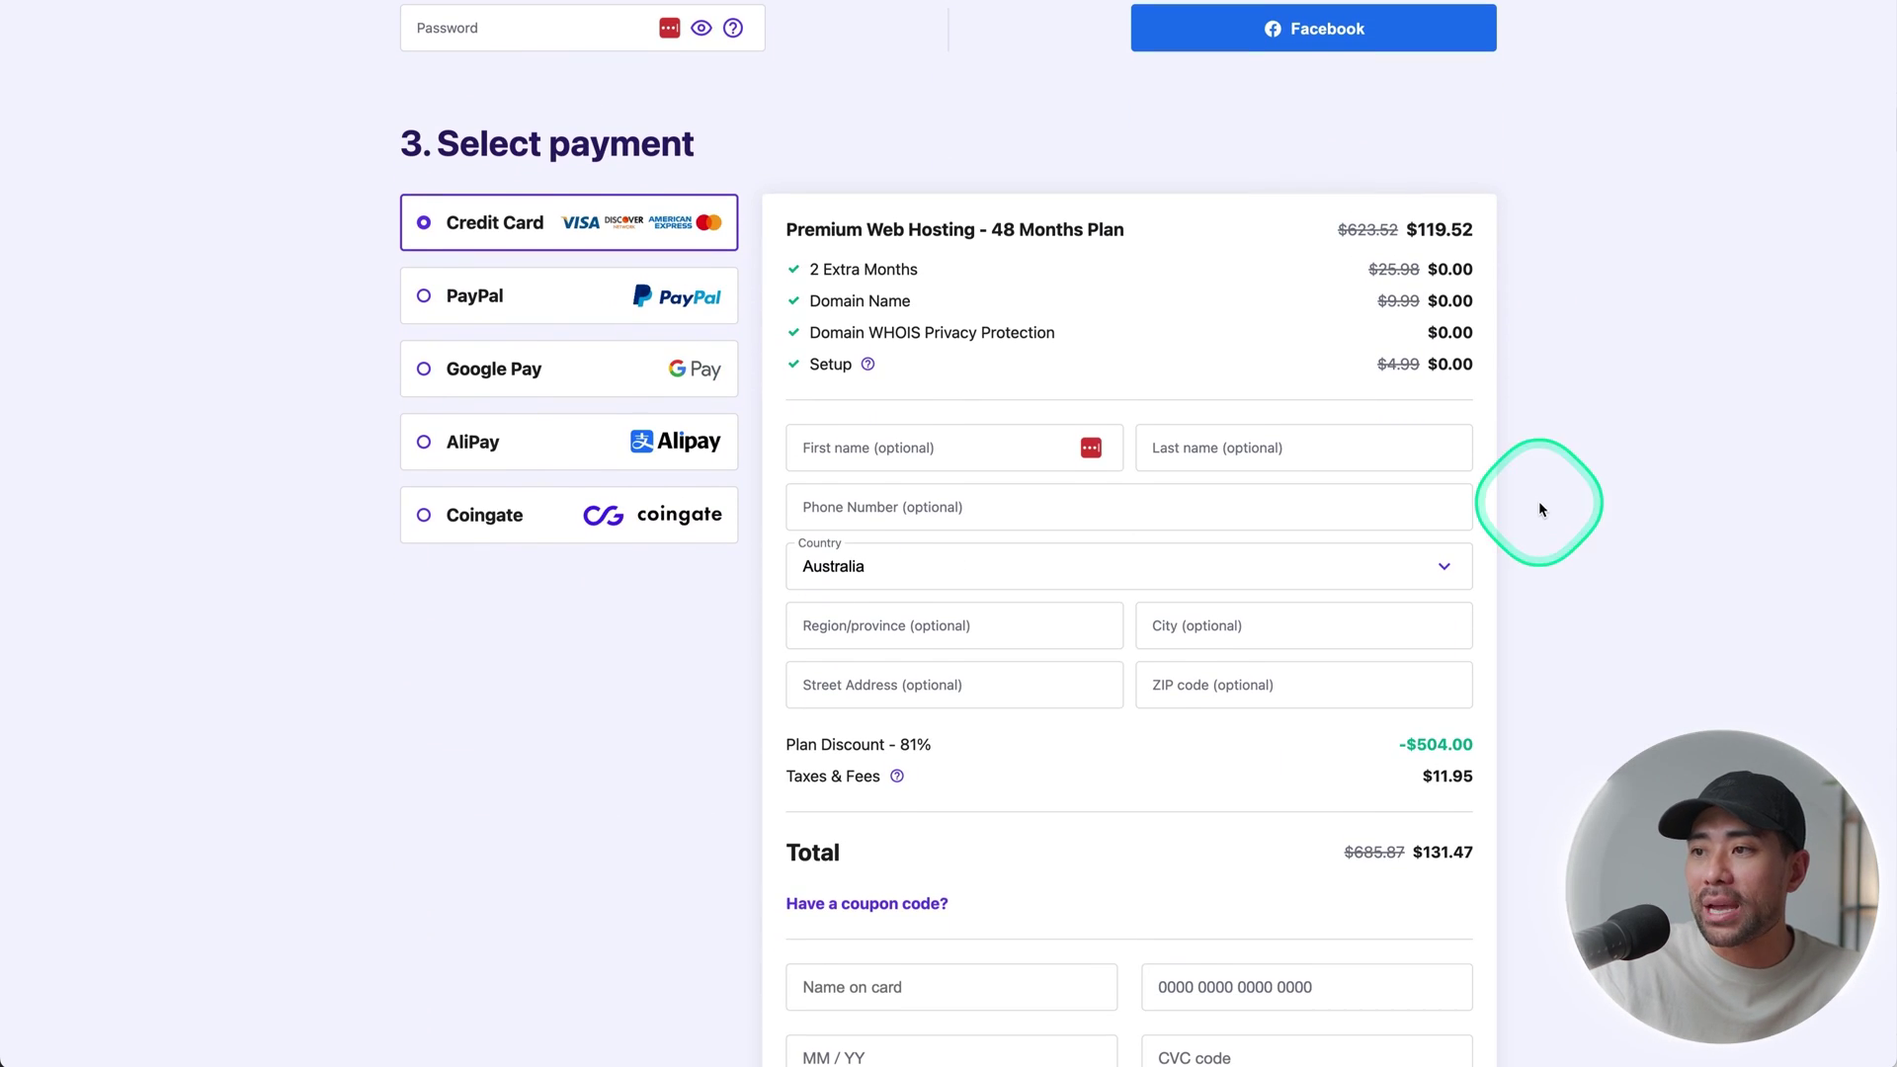
pyautogui.moveTo(1502, 756); pyautogui.dragTo(1355, 745)
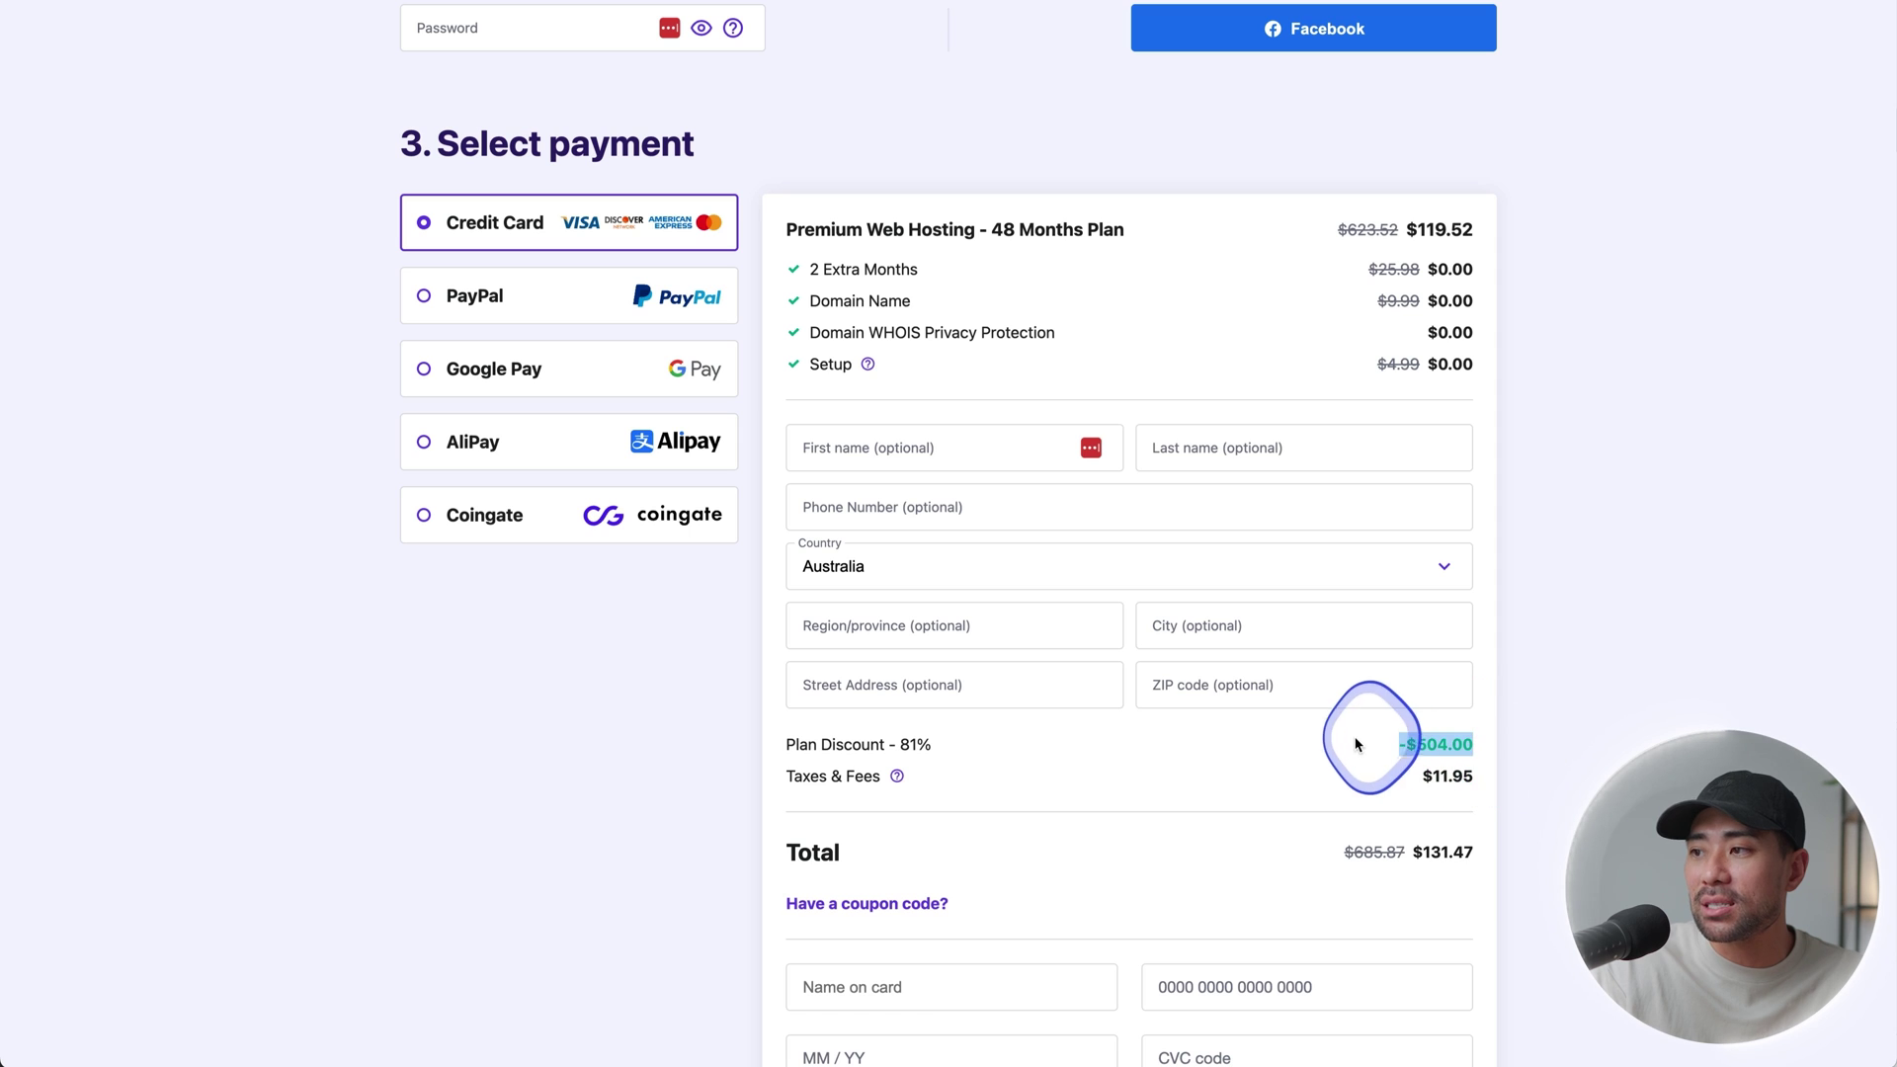
pyautogui.scroll(-3, 1092, 859)
pyautogui.scroll(-1, 1096, 859)
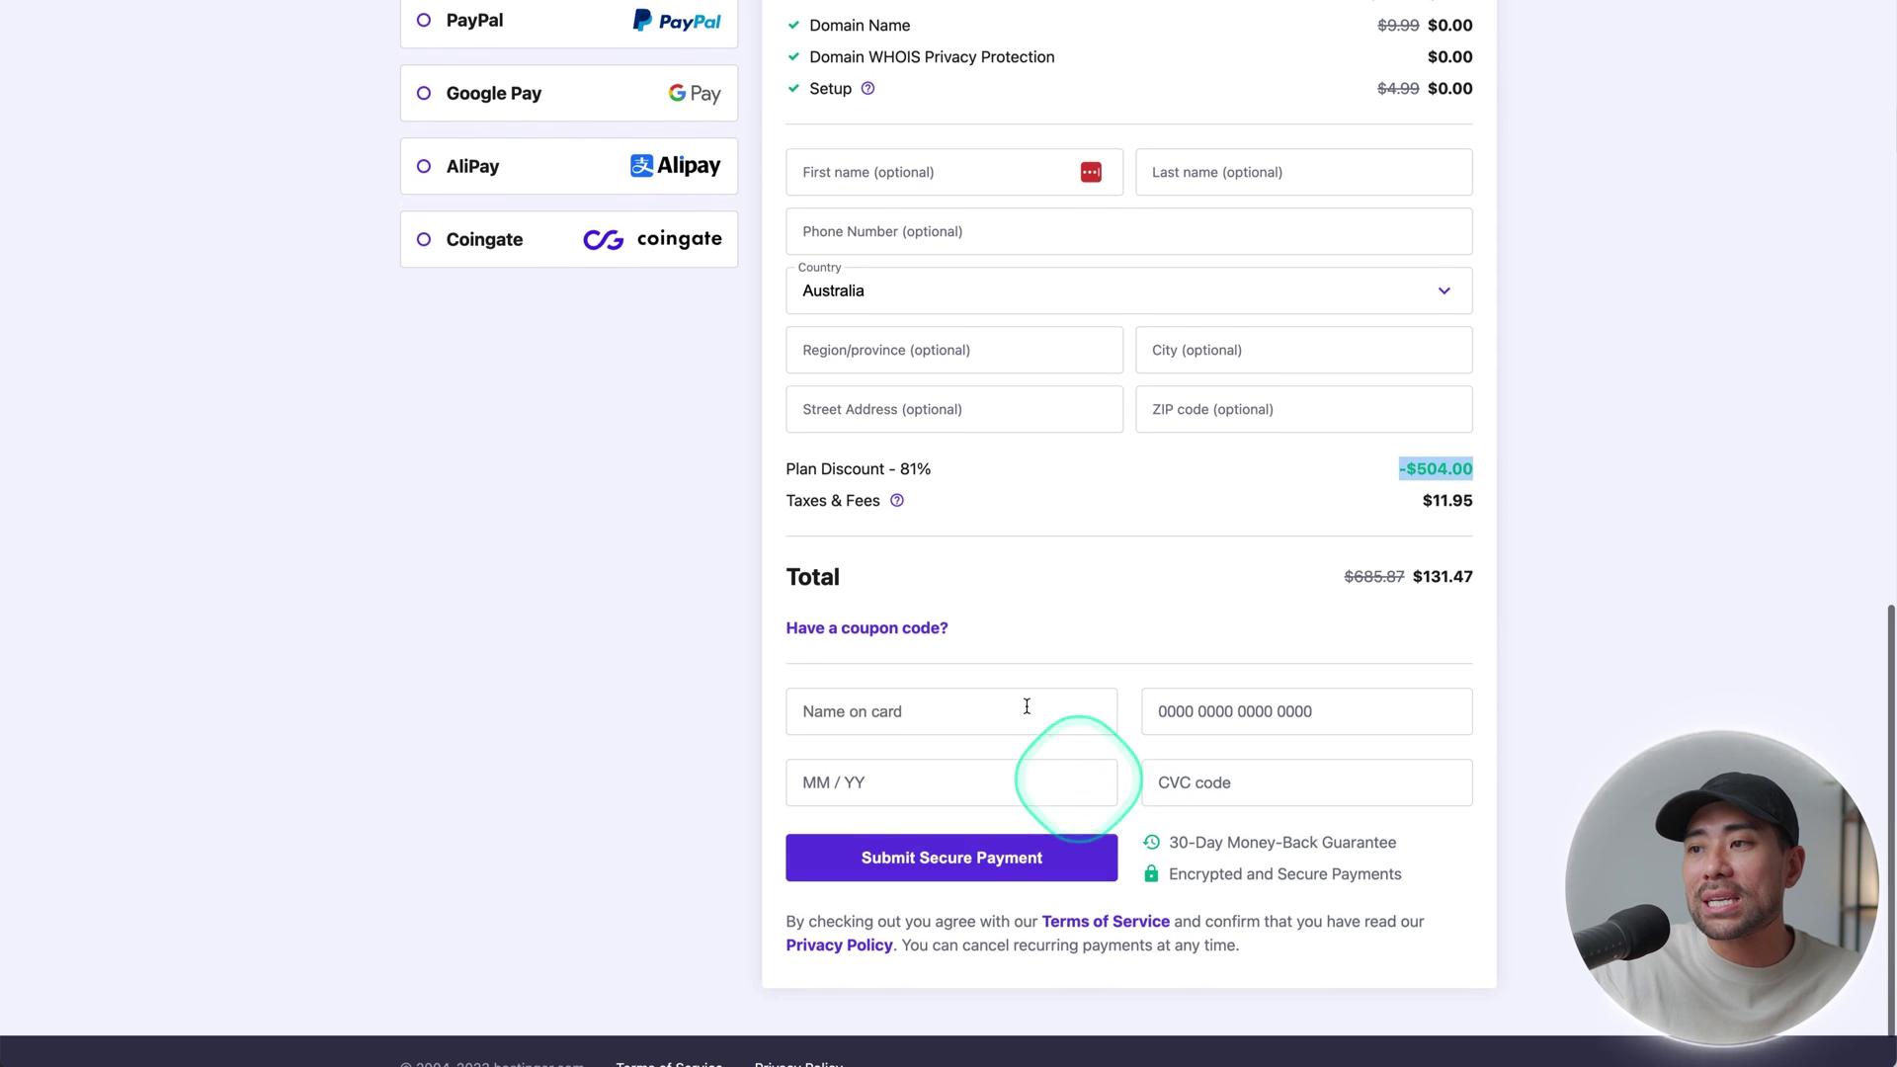
pyautogui.click(867, 630)
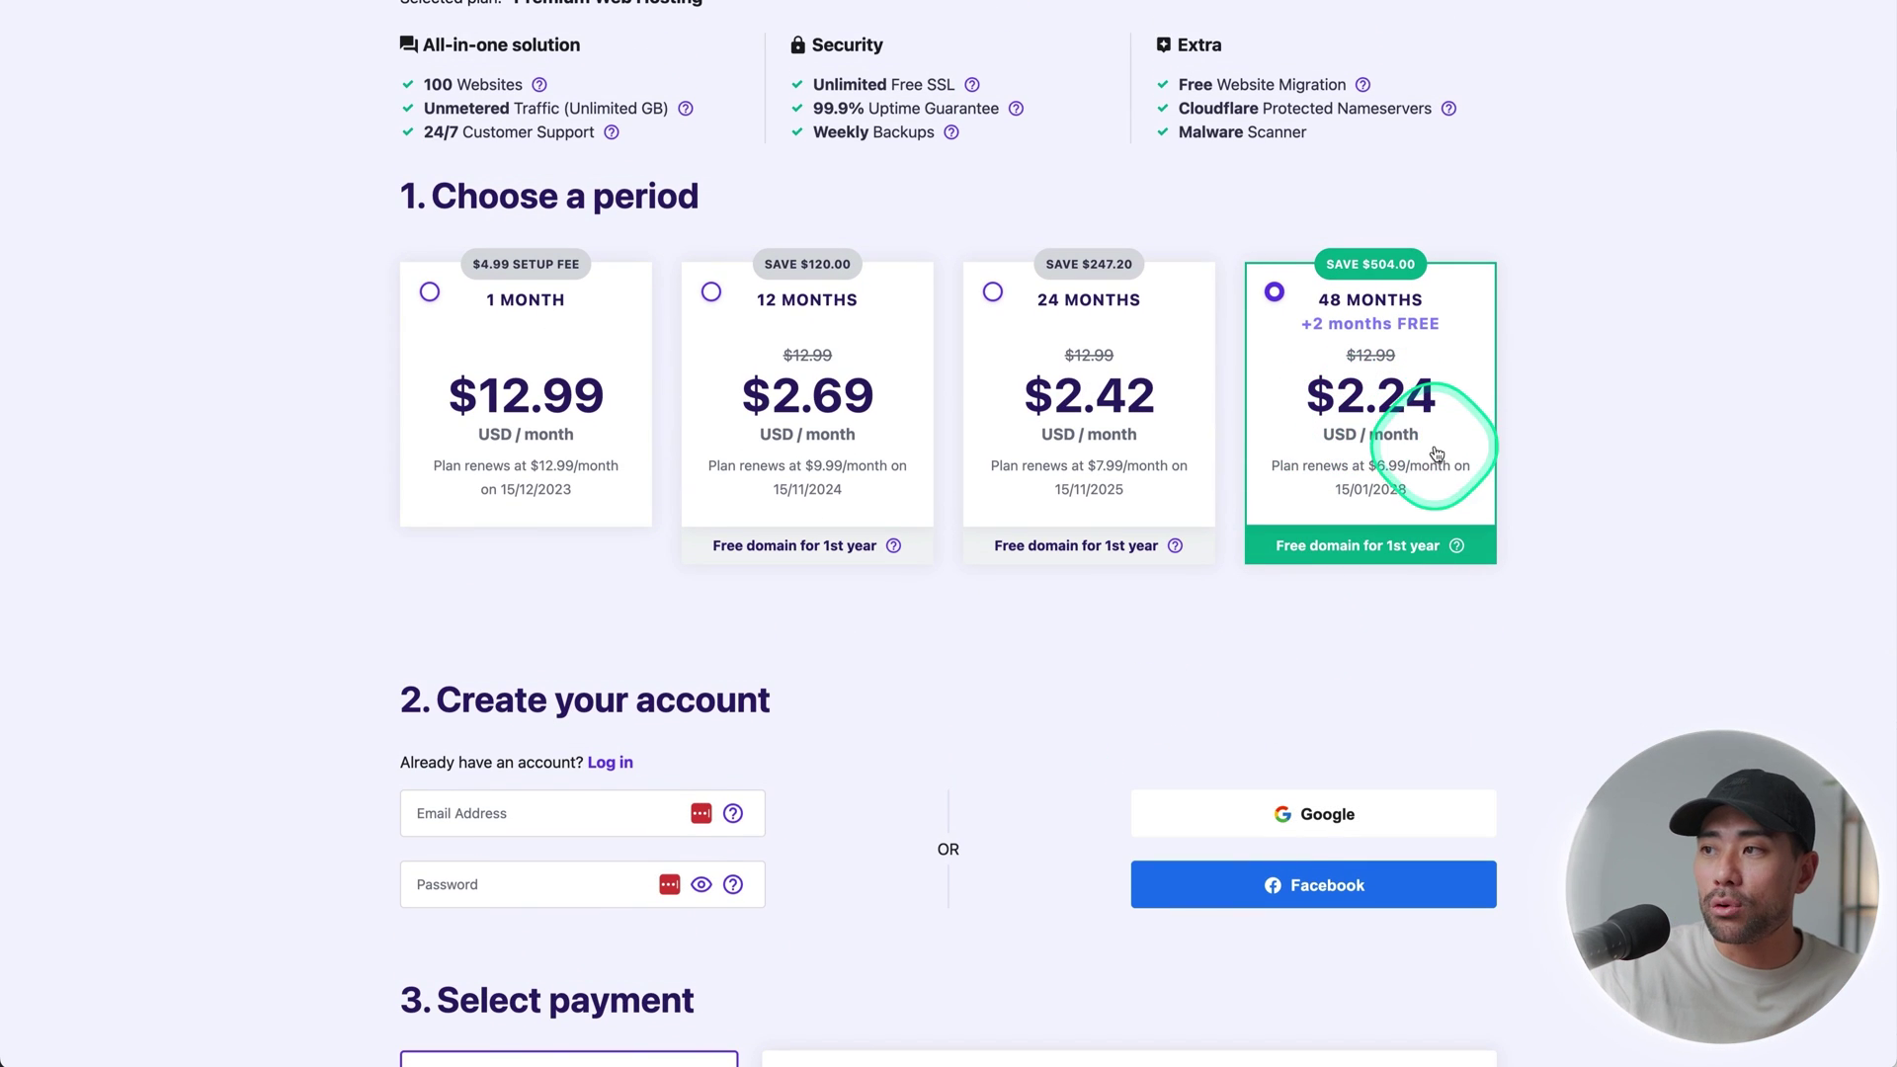
# Step: Apply coupon AURELIUS for a $118.33 48-month total and complete payment
pyautogui.scroll(-8, 1673, 650)
pyautogui.scroll(-3, 1673, 650)
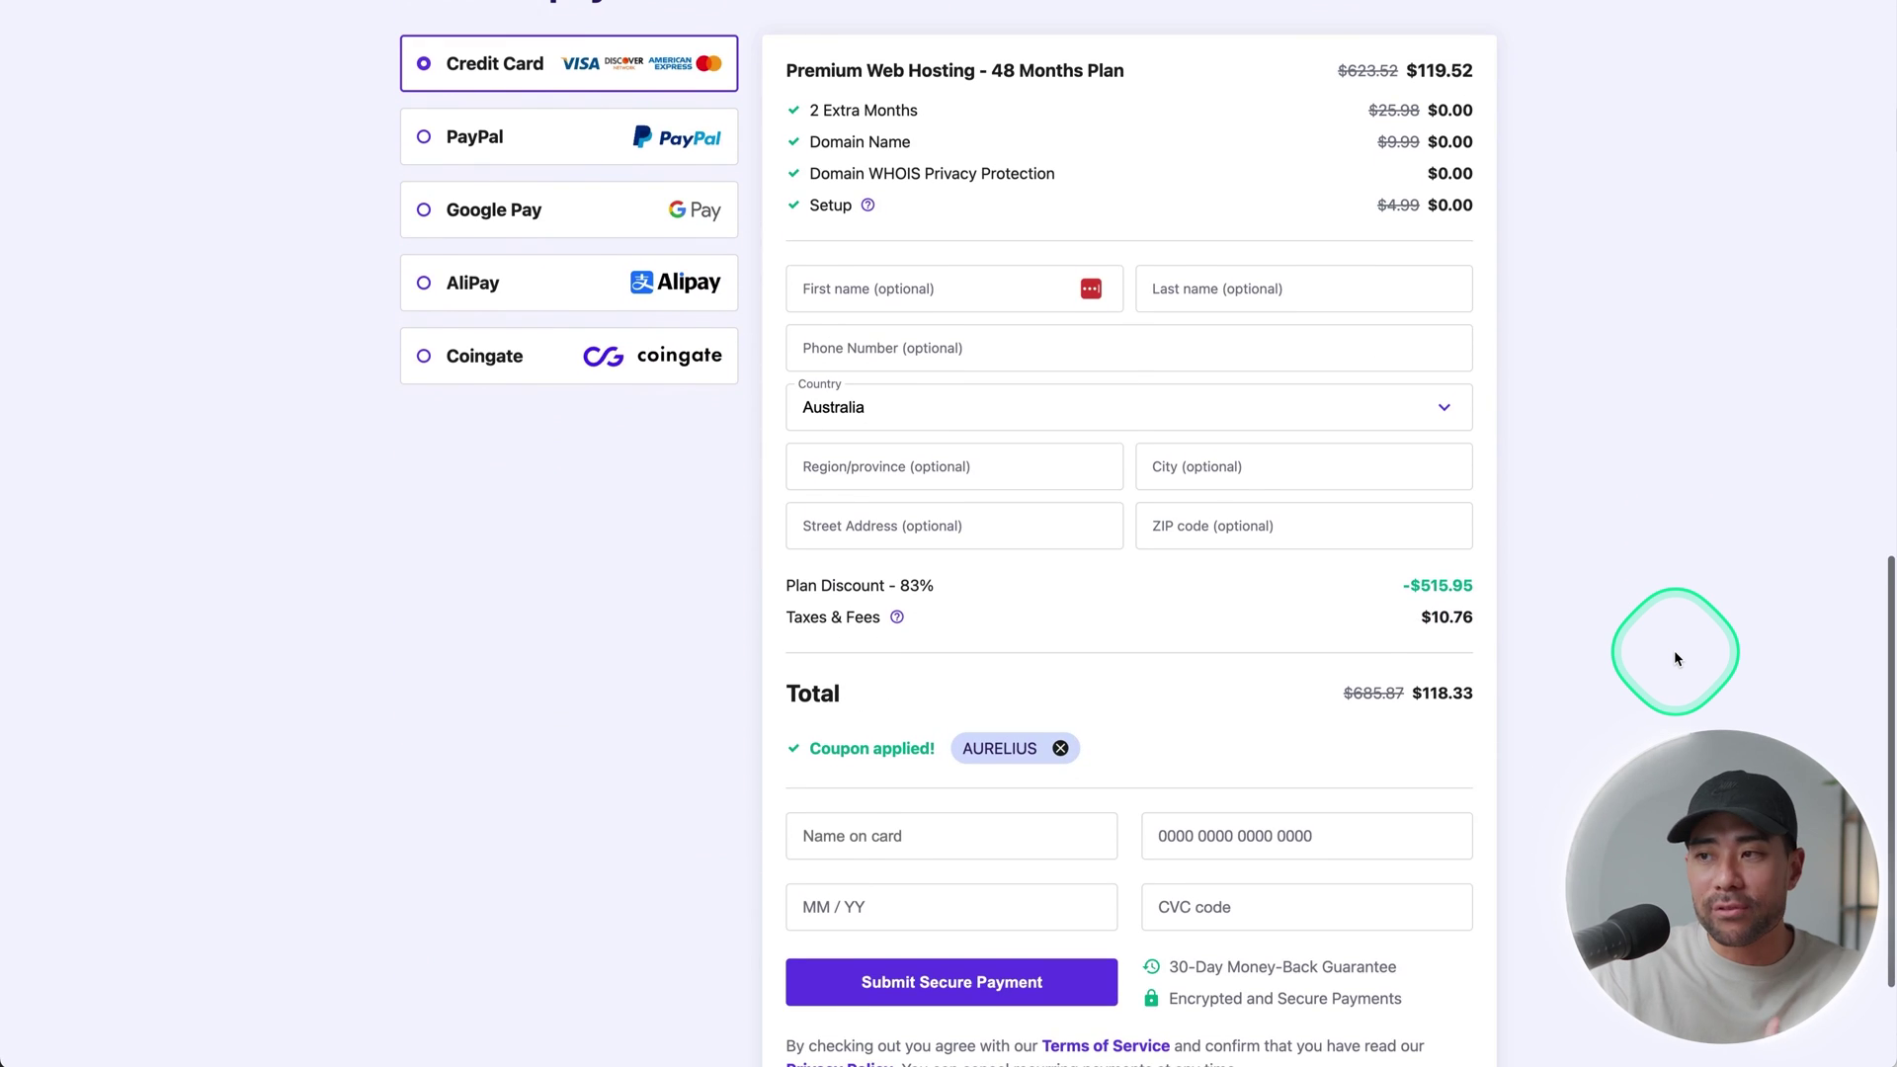
pyautogui.scroll(2, 1673, 650)
pyautogui.scroll(-3, 1673, 650)
pyautogui.scroll(-1, 1673, 658)
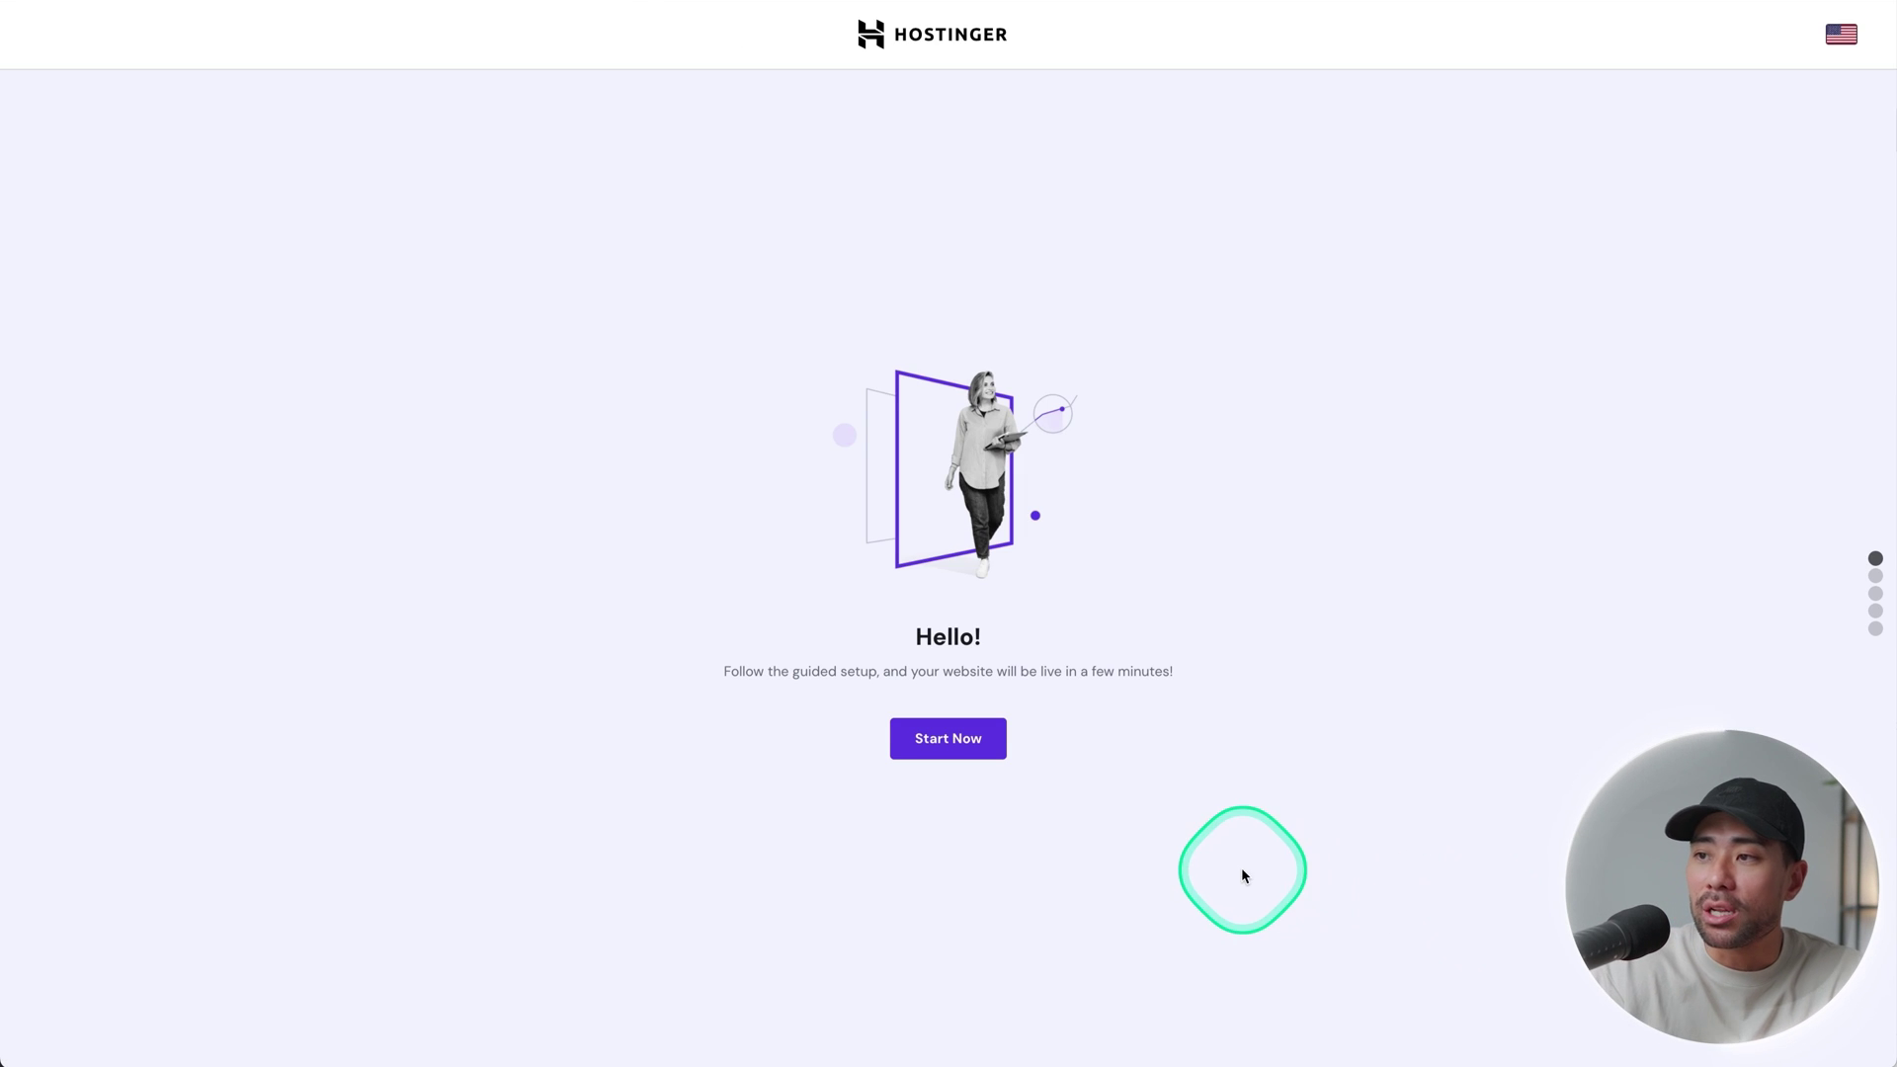
# Step: Start the guided setup and choose AI Builder as the website platform
pyautogui.click(943, 754)
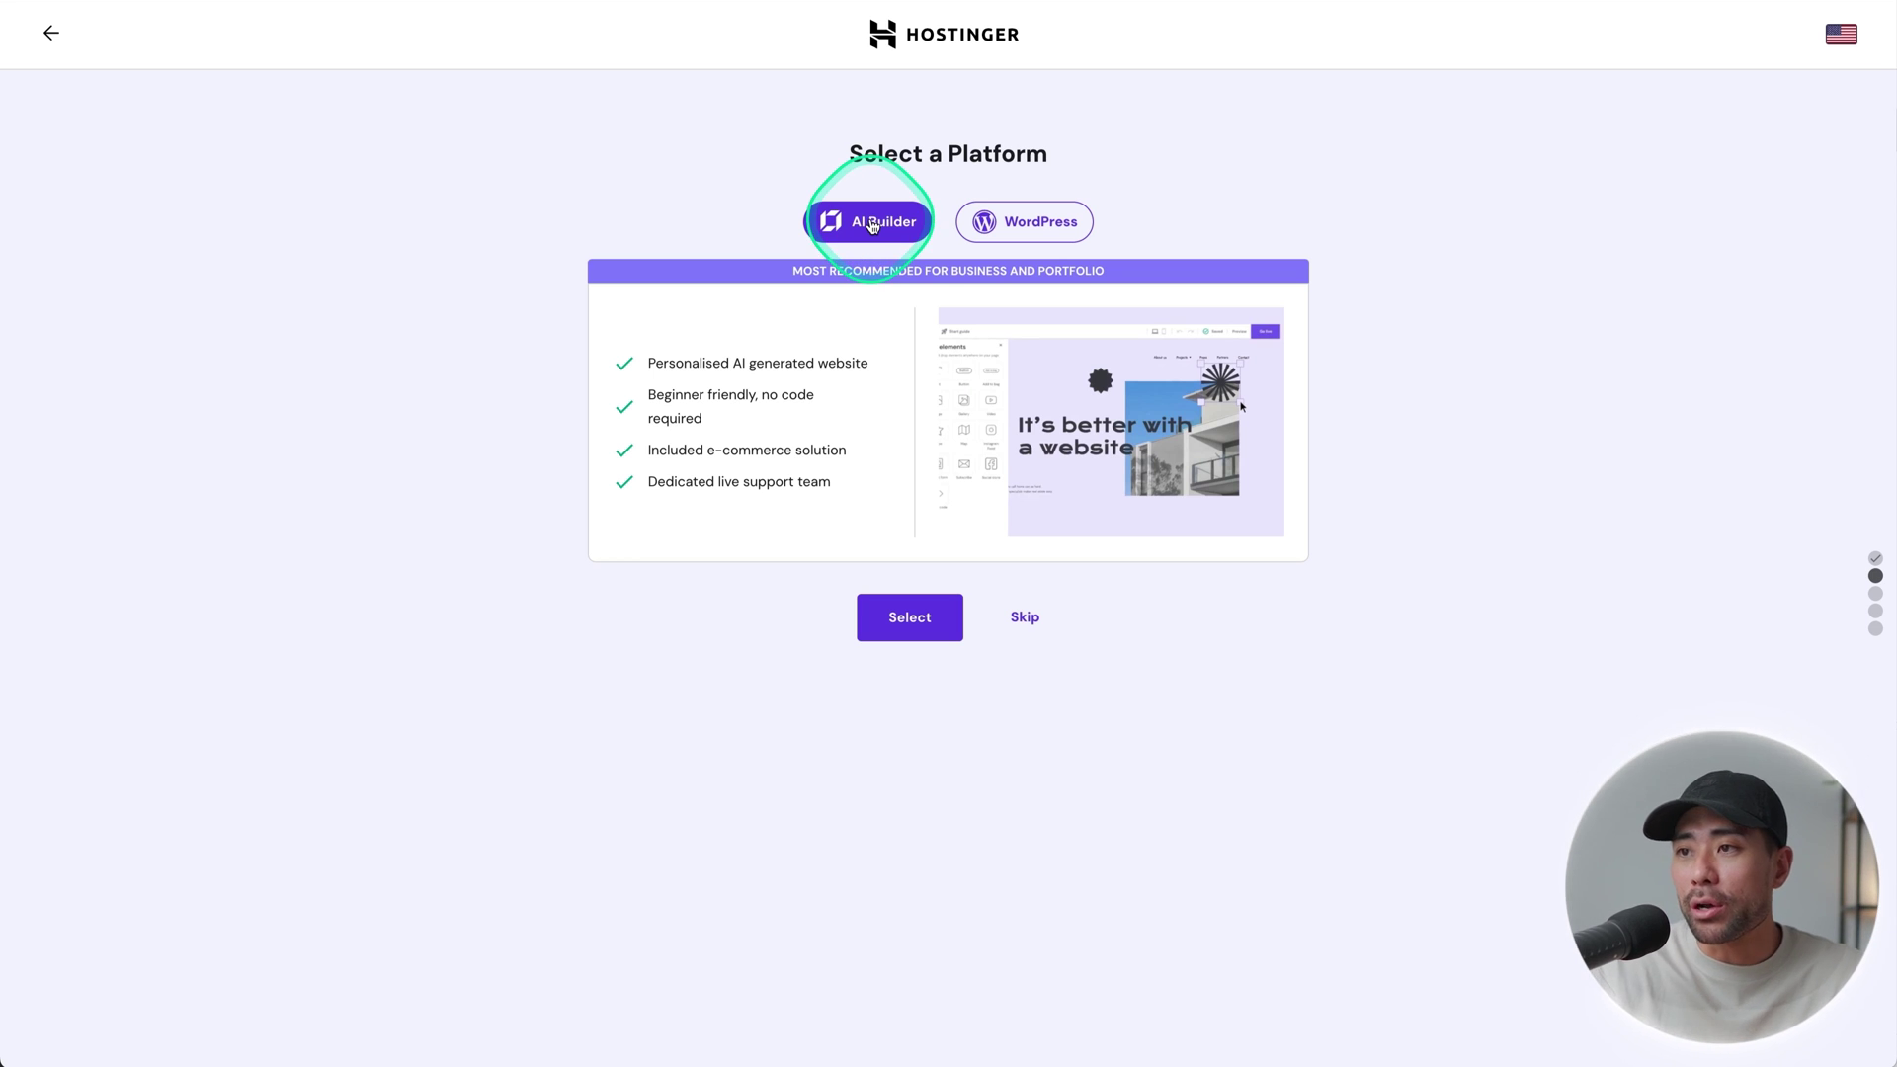
pyautogui.click(894, 627)
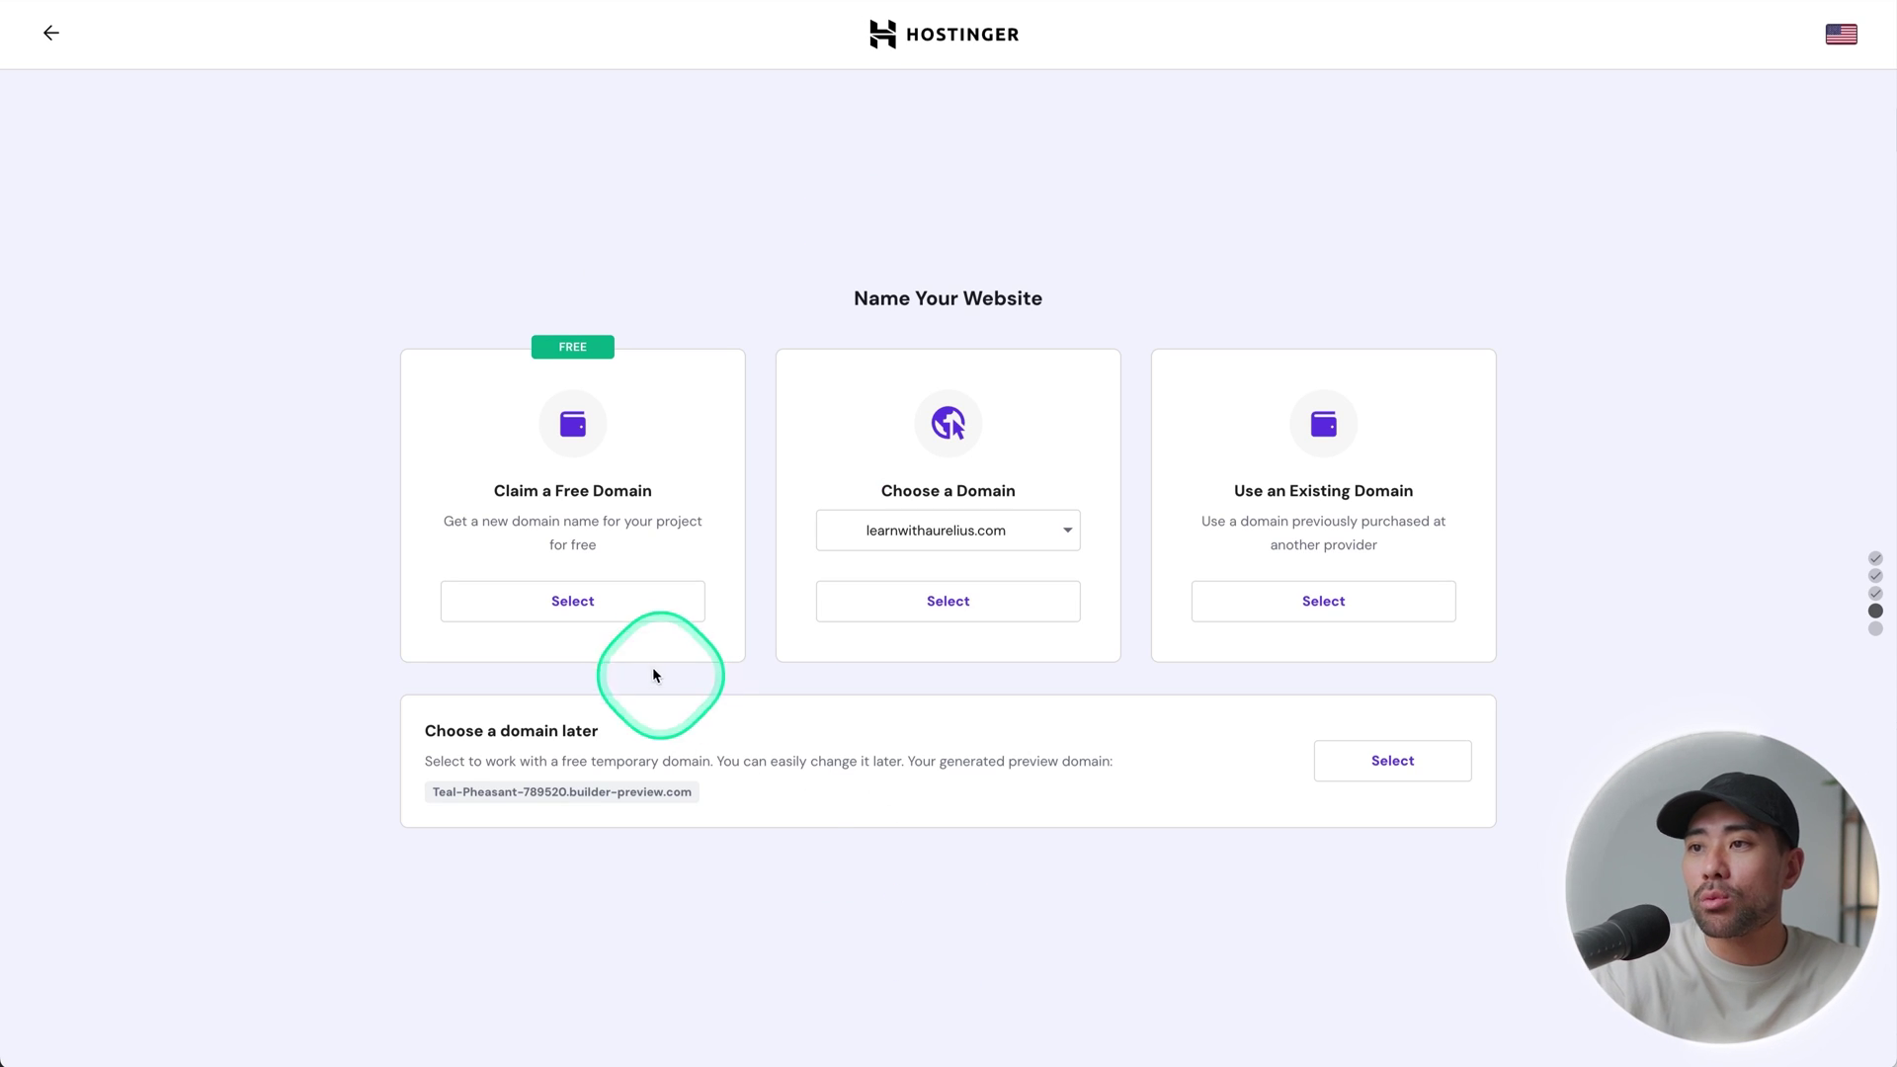
# Step: Claim candlesbyaurelius.com as the free domain after confirming it is available
pyautogui.click(573, 603)
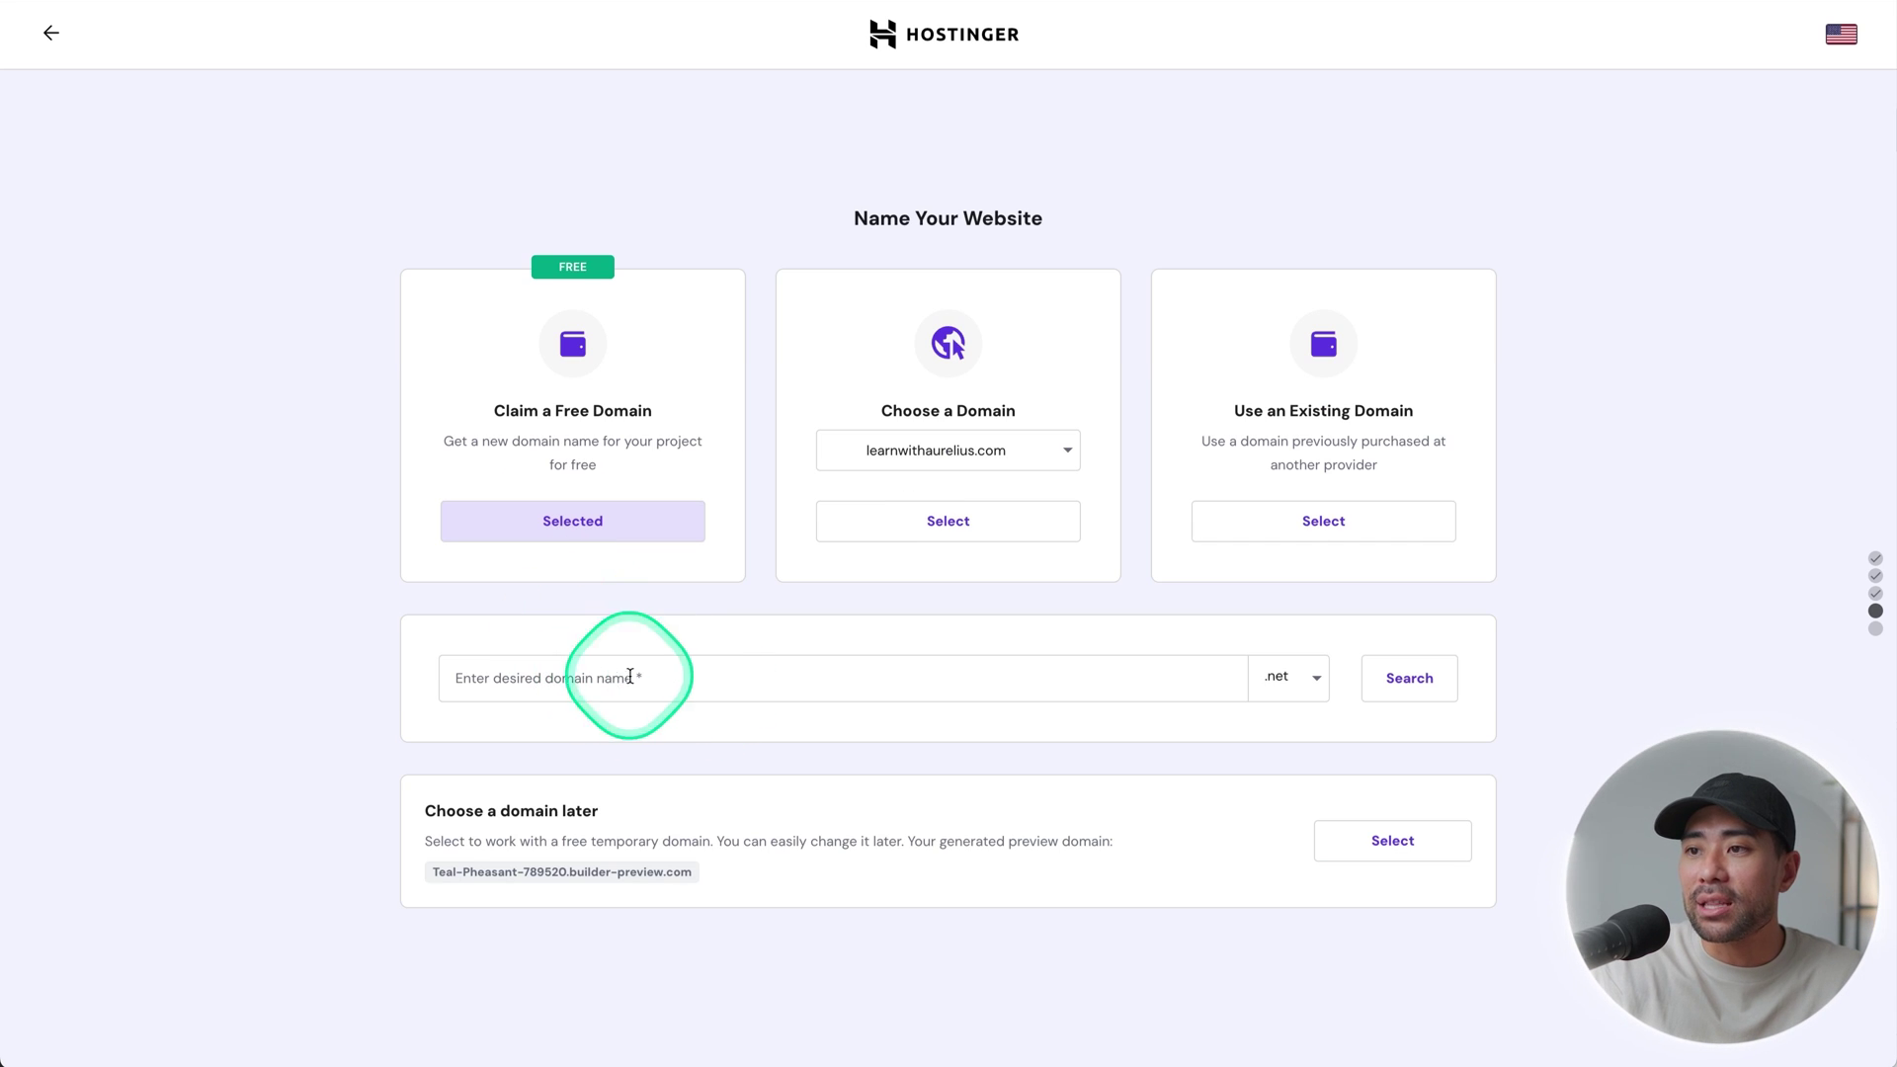
pyautogui.click(680, 673)
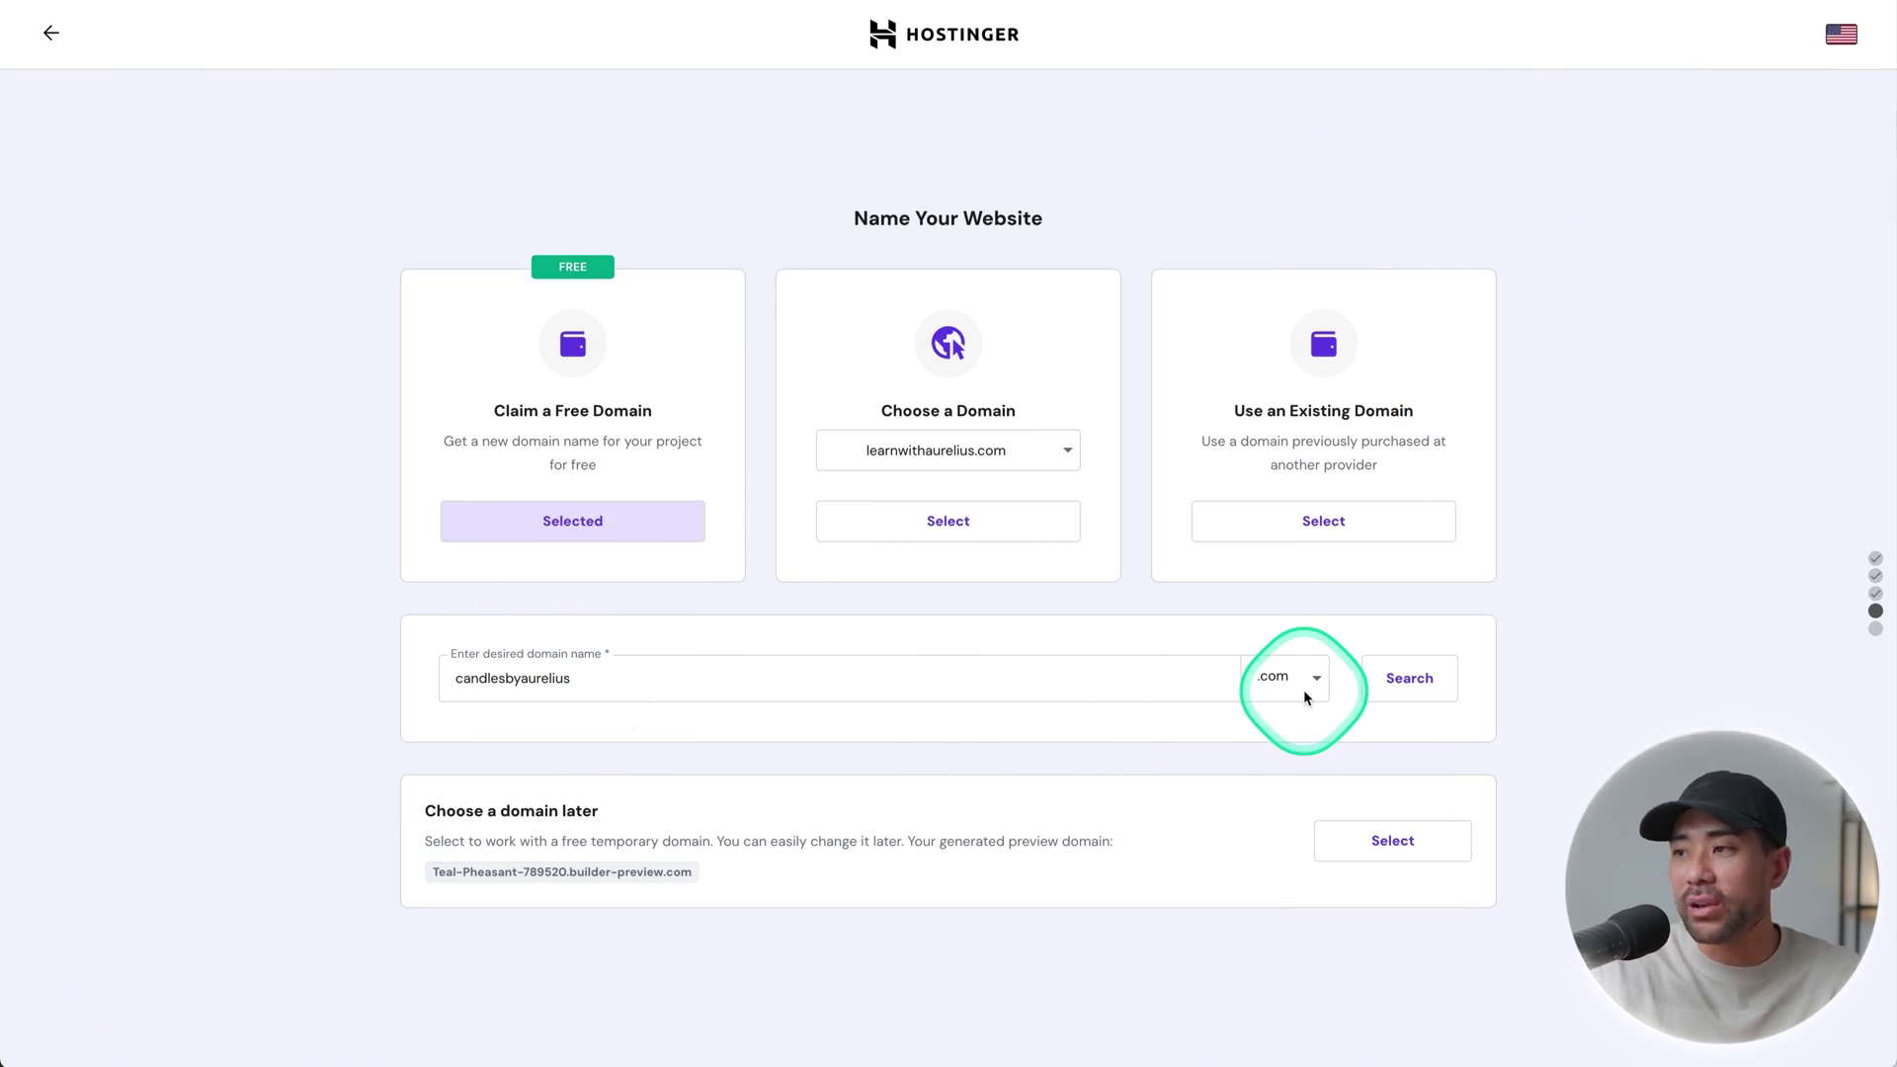
pyautogui.click(1408, 678)
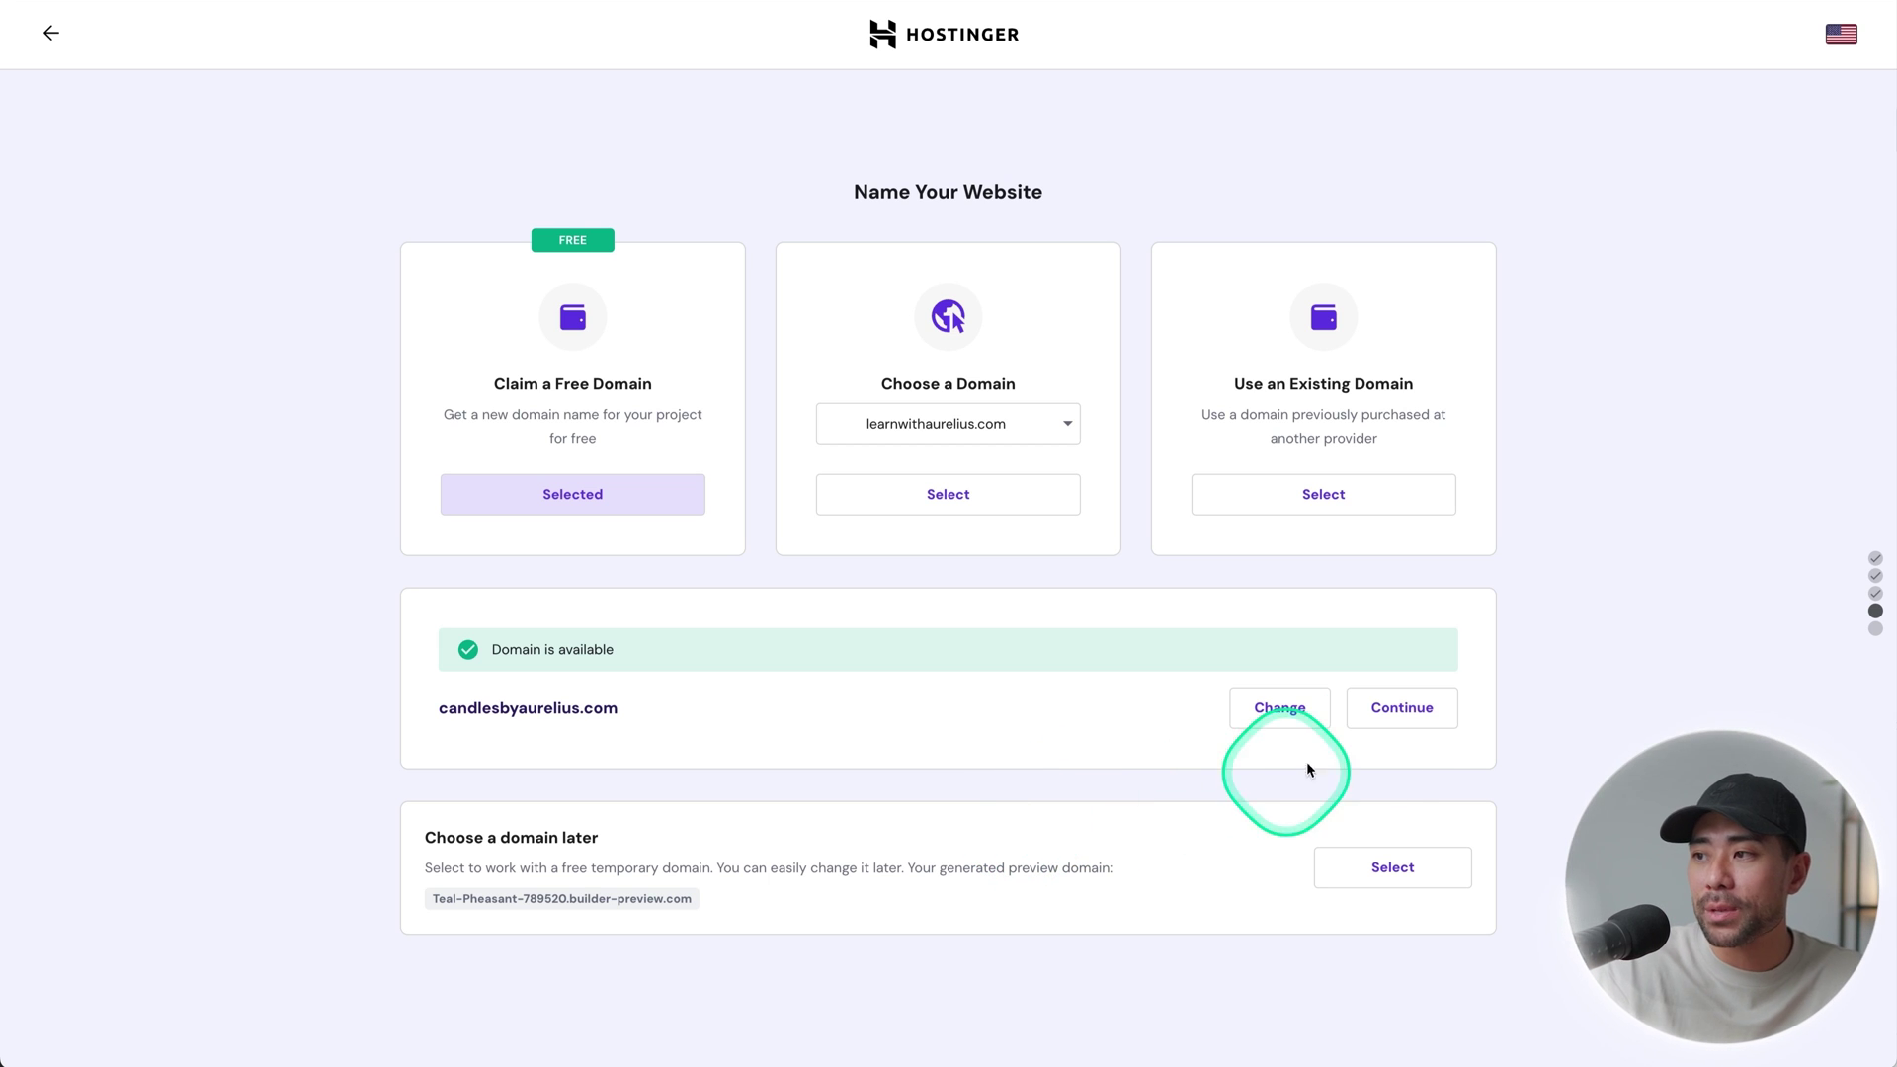
pyautogui.click(1409, 716)
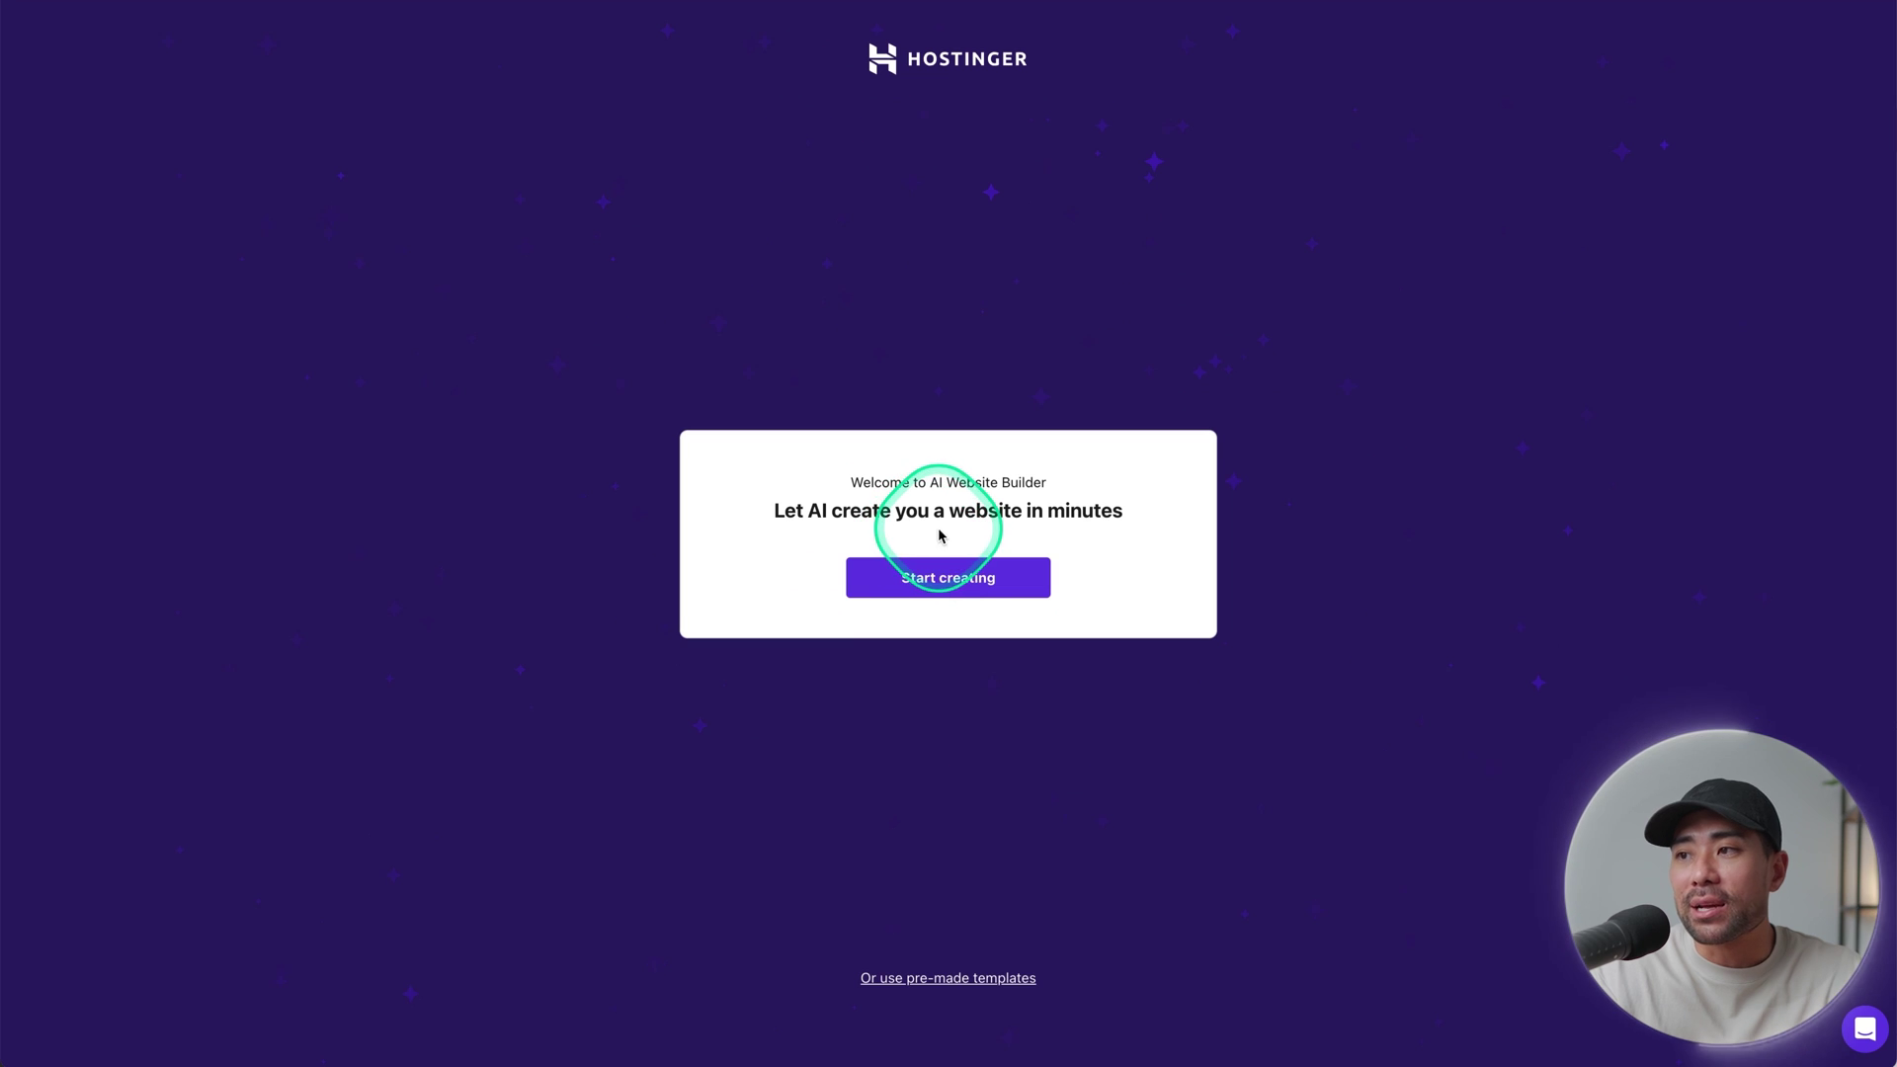
# Step: Enter the brand name Candles by Aurelius and pick Online store as the website type
pyautogui.click(974, 594)
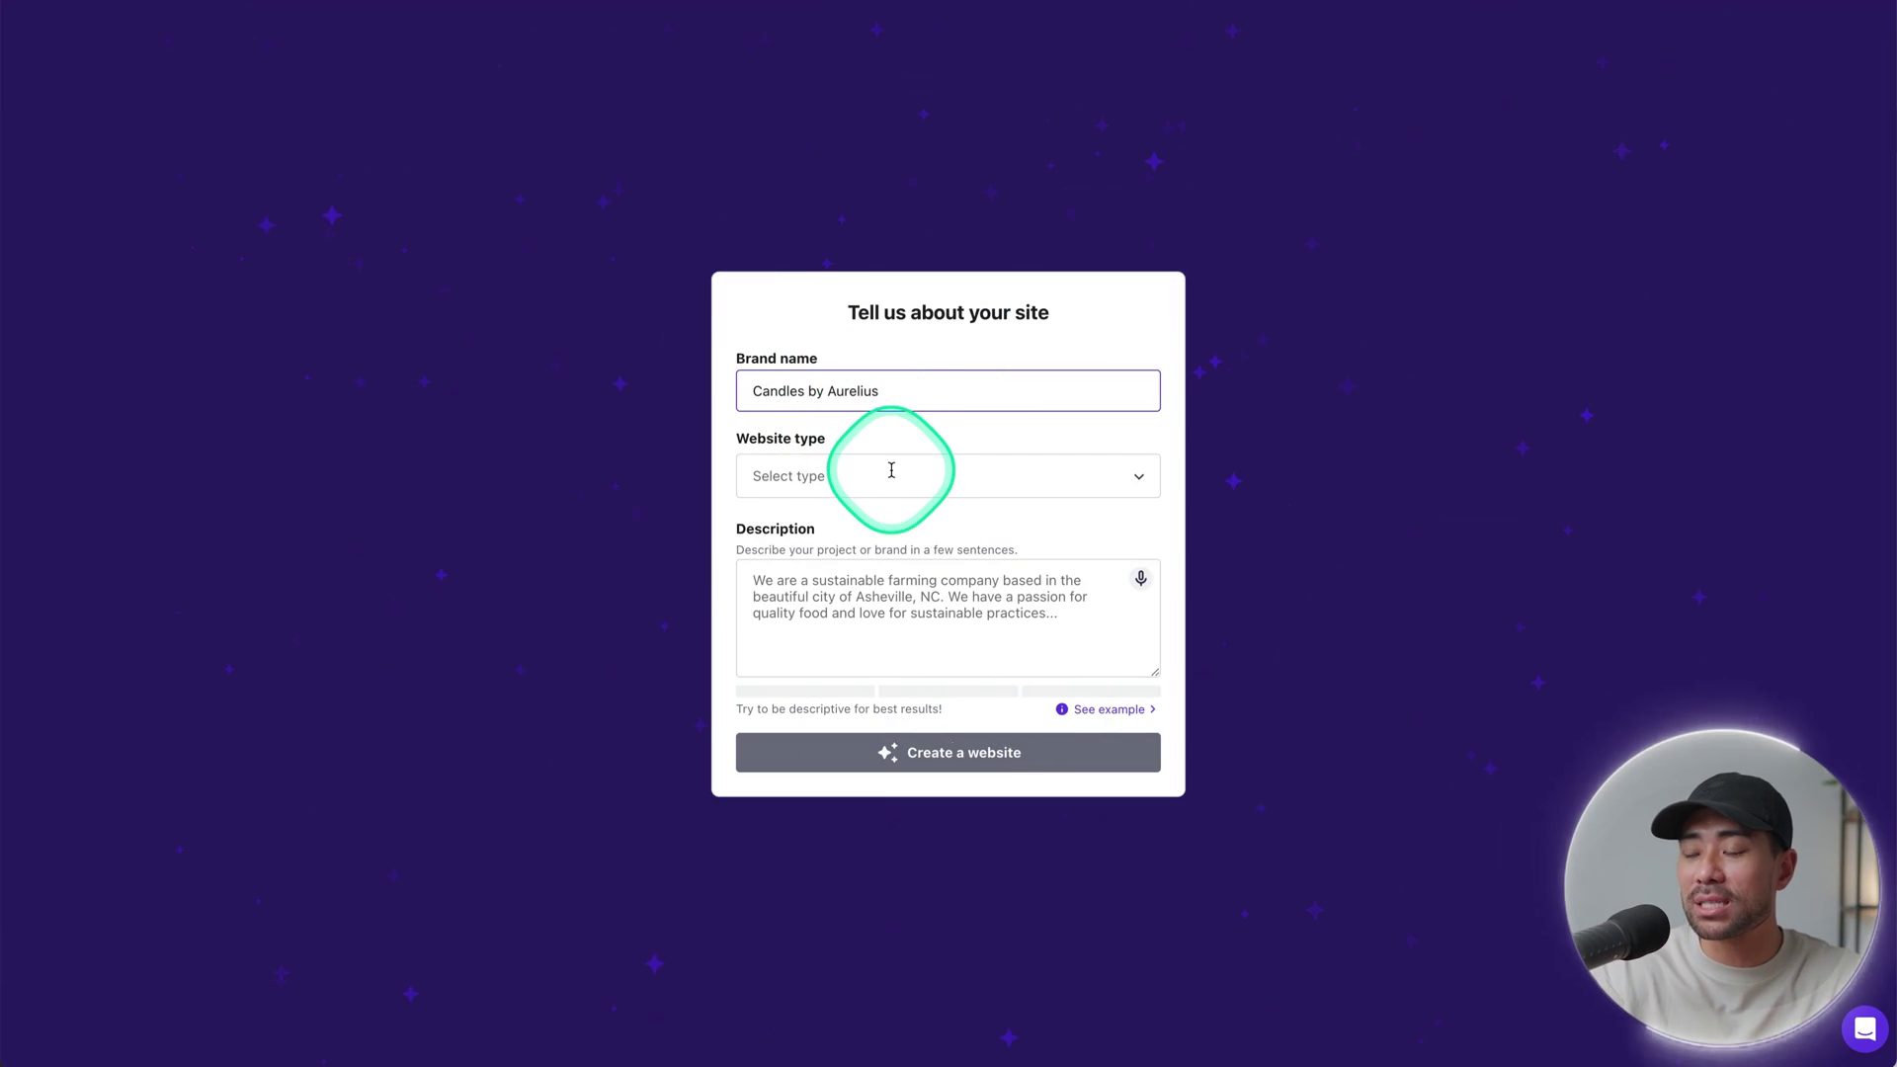
pyautogui.click(887, 476)
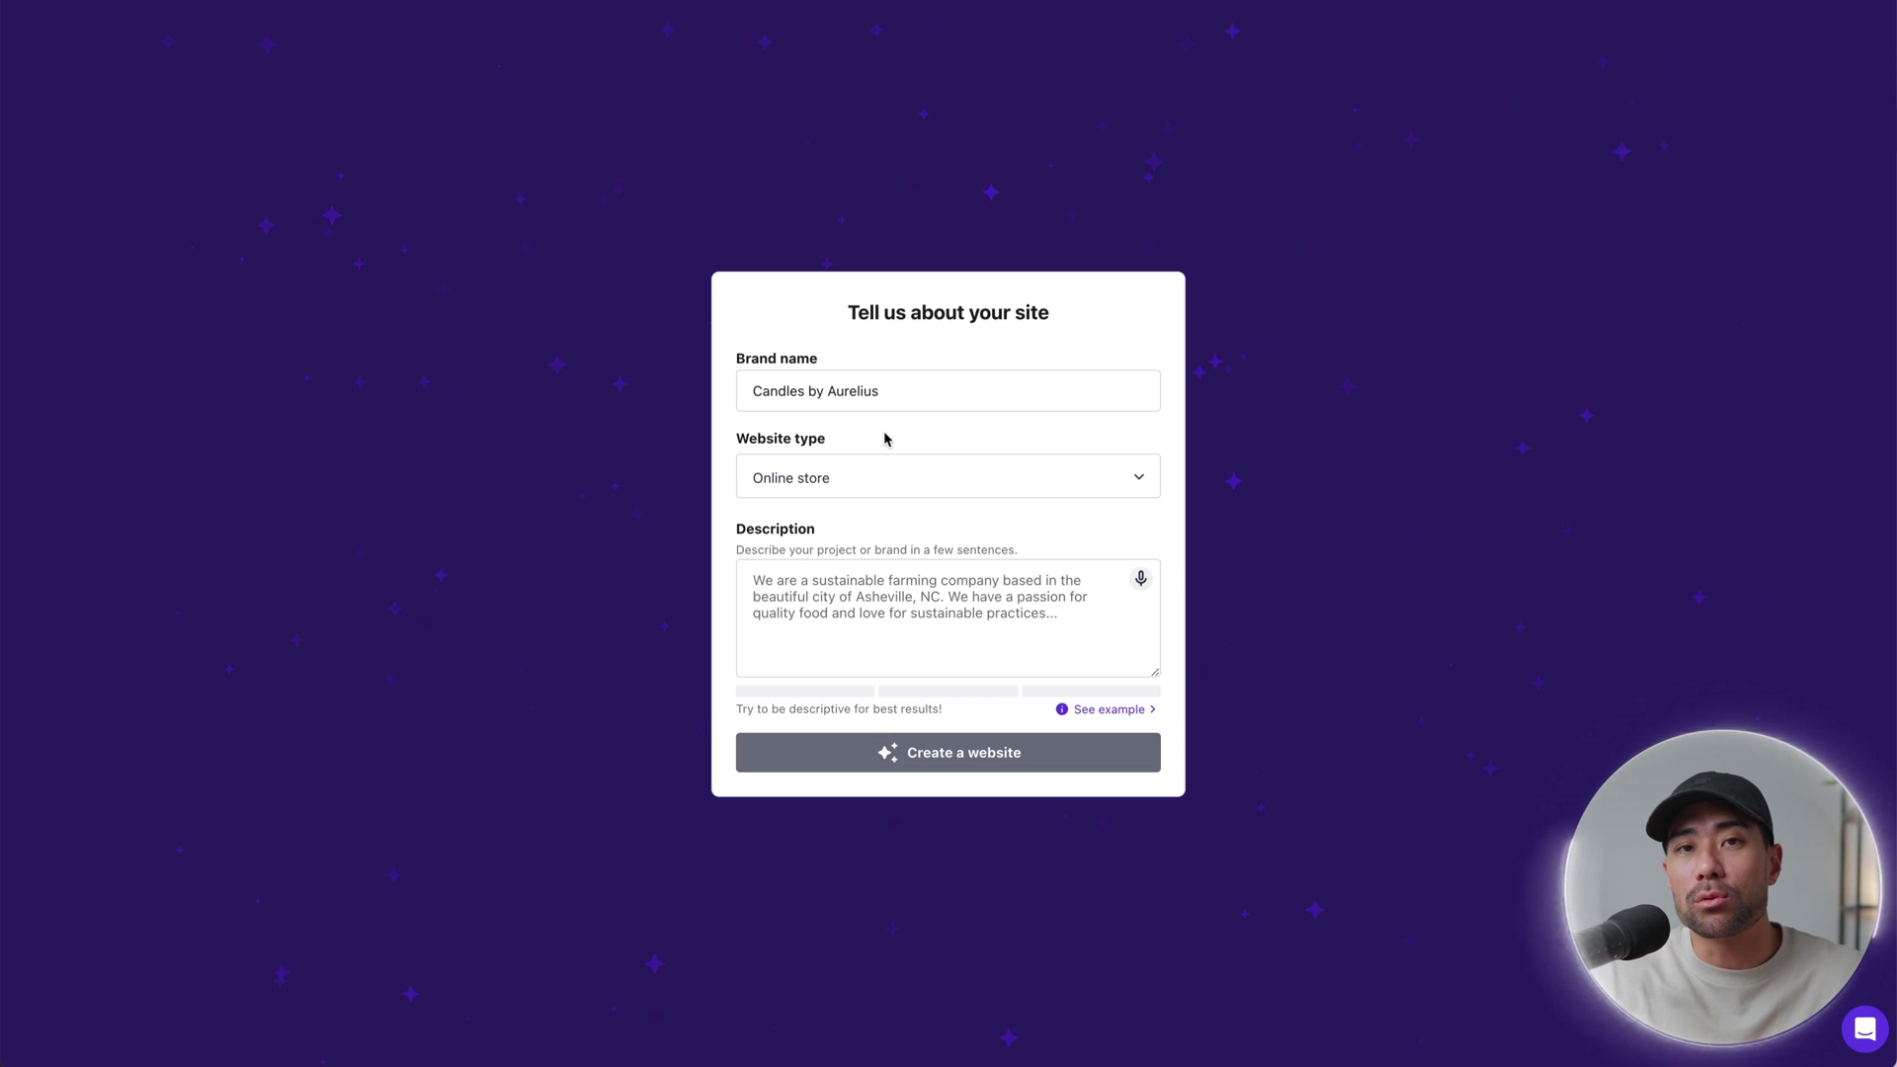
pyautogui.press('Tab')
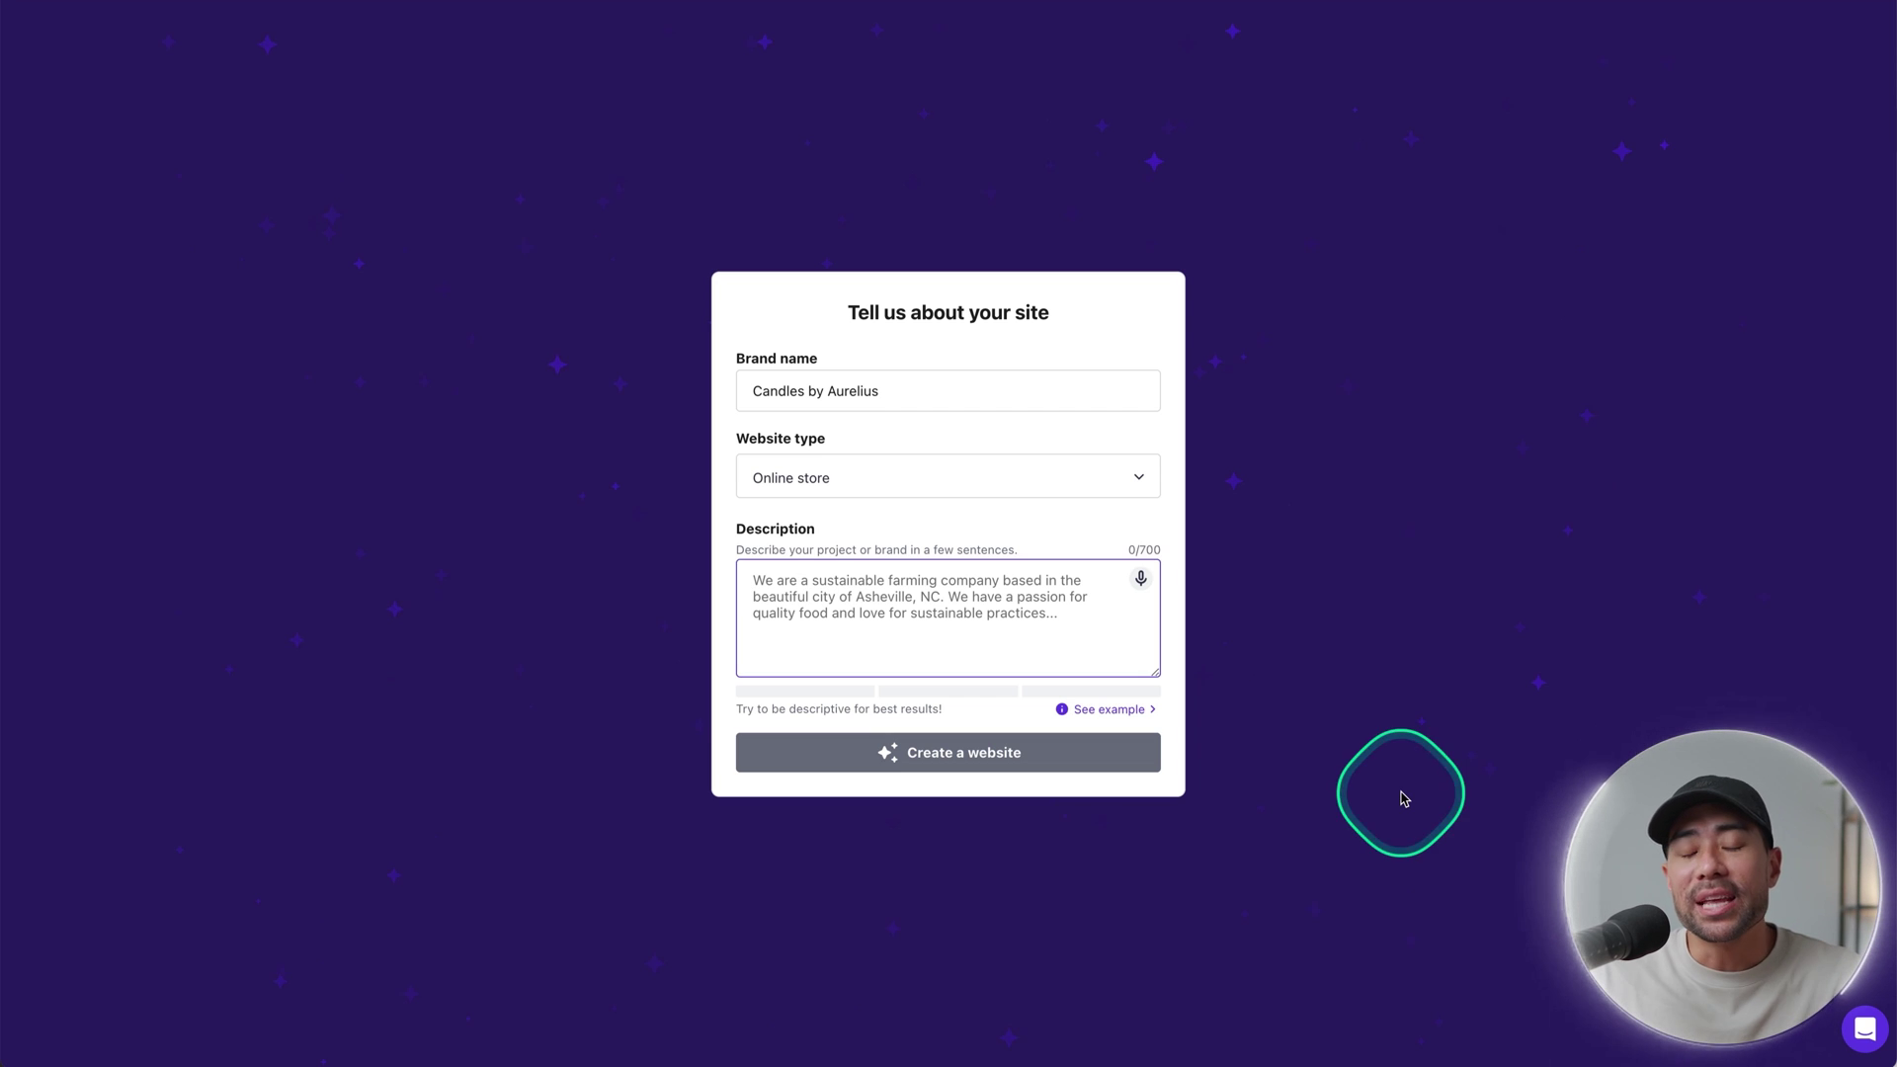
# Step: Paste the full 383-character candle-business description and generate the website
pyautogui.click(879, 629)
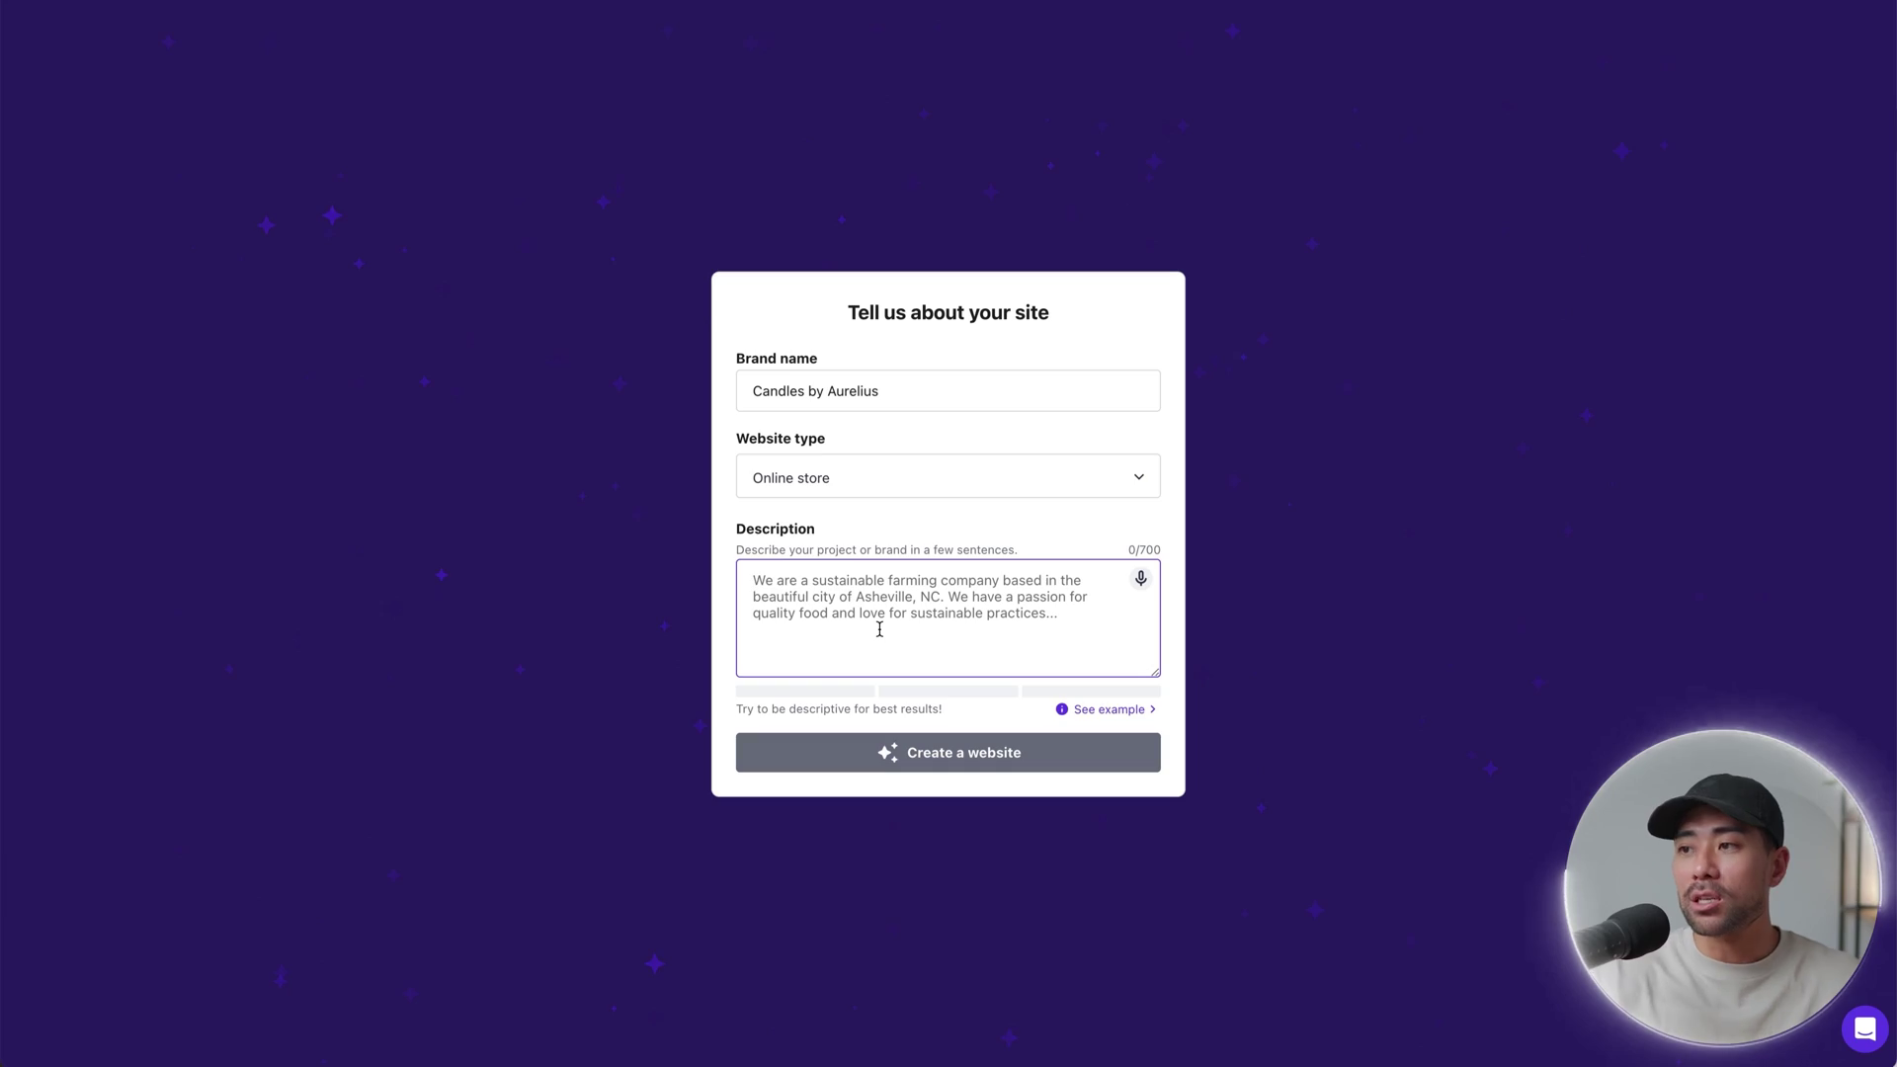
pyautogui.write('Candles by Aurelius is a boutique business specializing in handcrafted, eco-friendly candles made from 100% organic materials. Our commitment to sustainability and the environment is at the heart of everything we do. Each candle is meticulously crafted using organic soy wax, natural cotton wicks, and infused with a range of pure, essential oils that offer a therapeutic experience.')
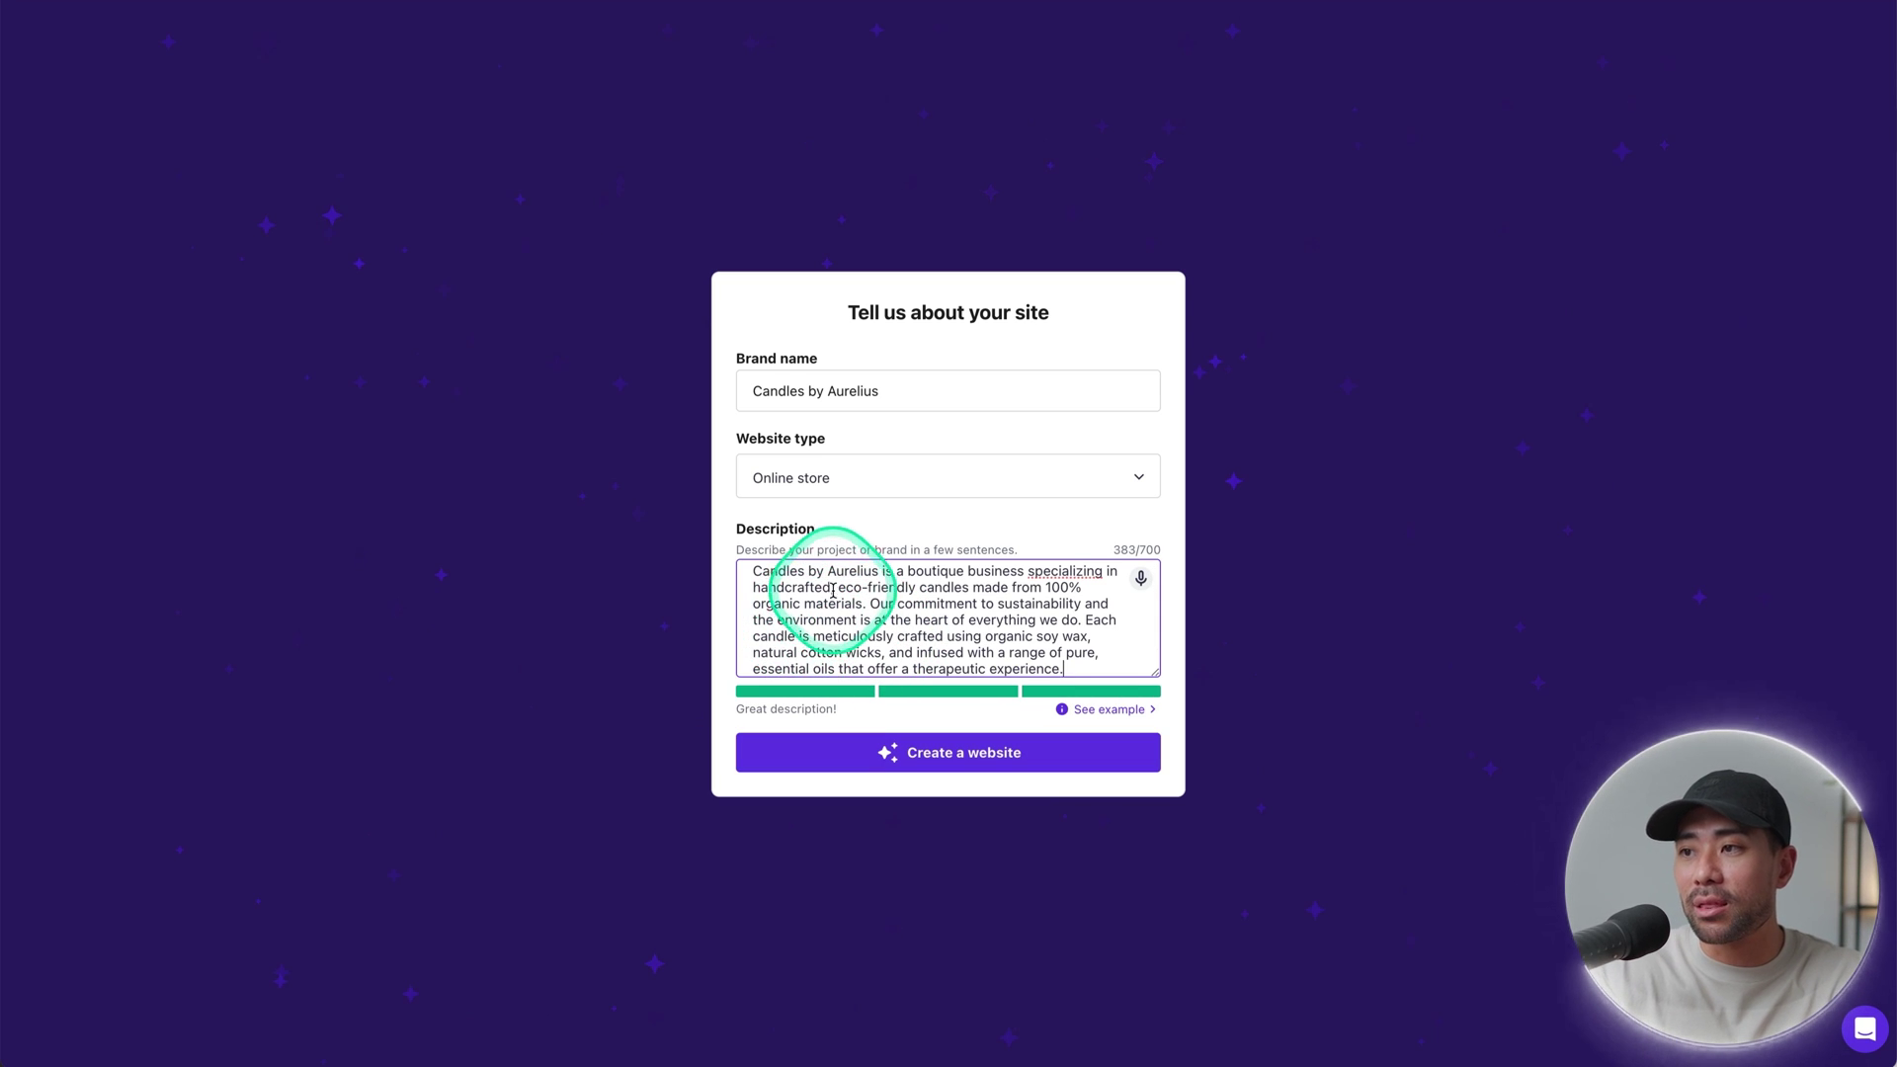
pyautogui.click(755, 576)
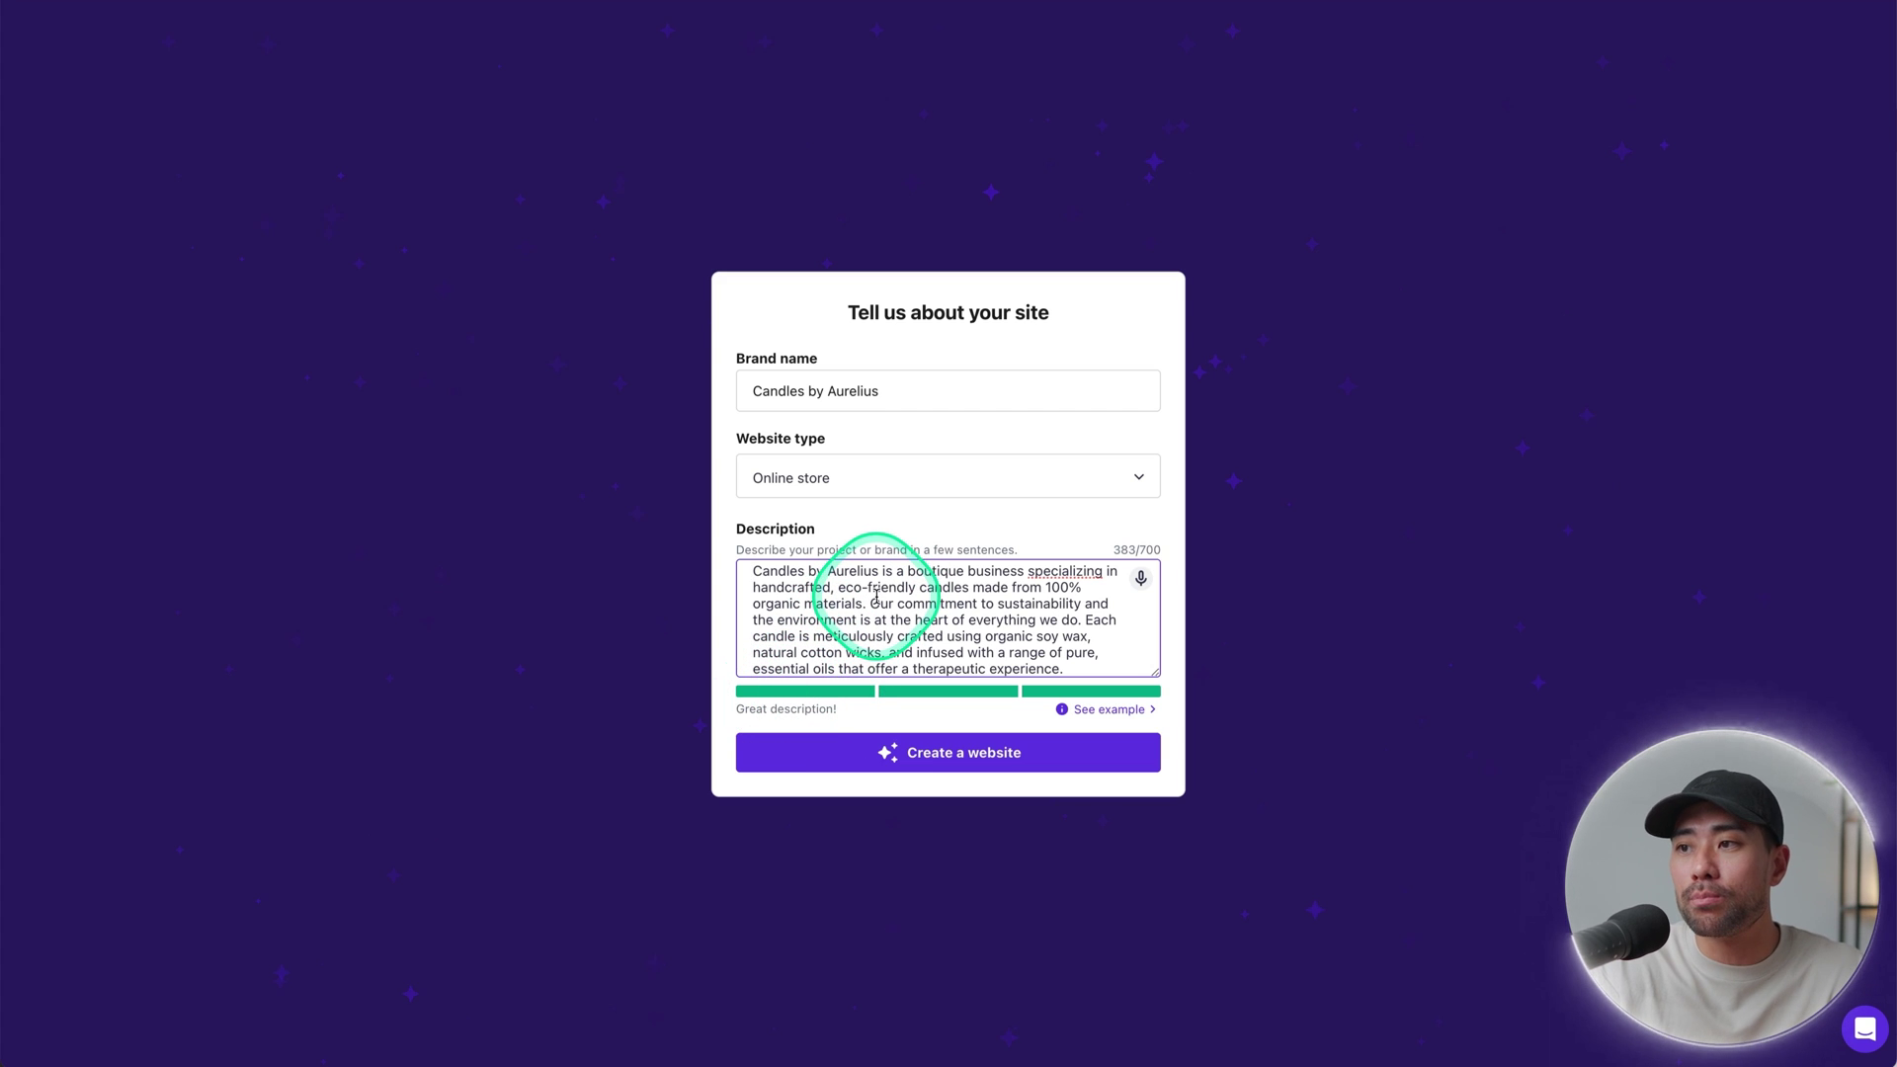
pyautogui.moveTo(868, 602); pyautogui.dragTo(1172, 739)
pyautogui.hotkey('ctrl', 'c')
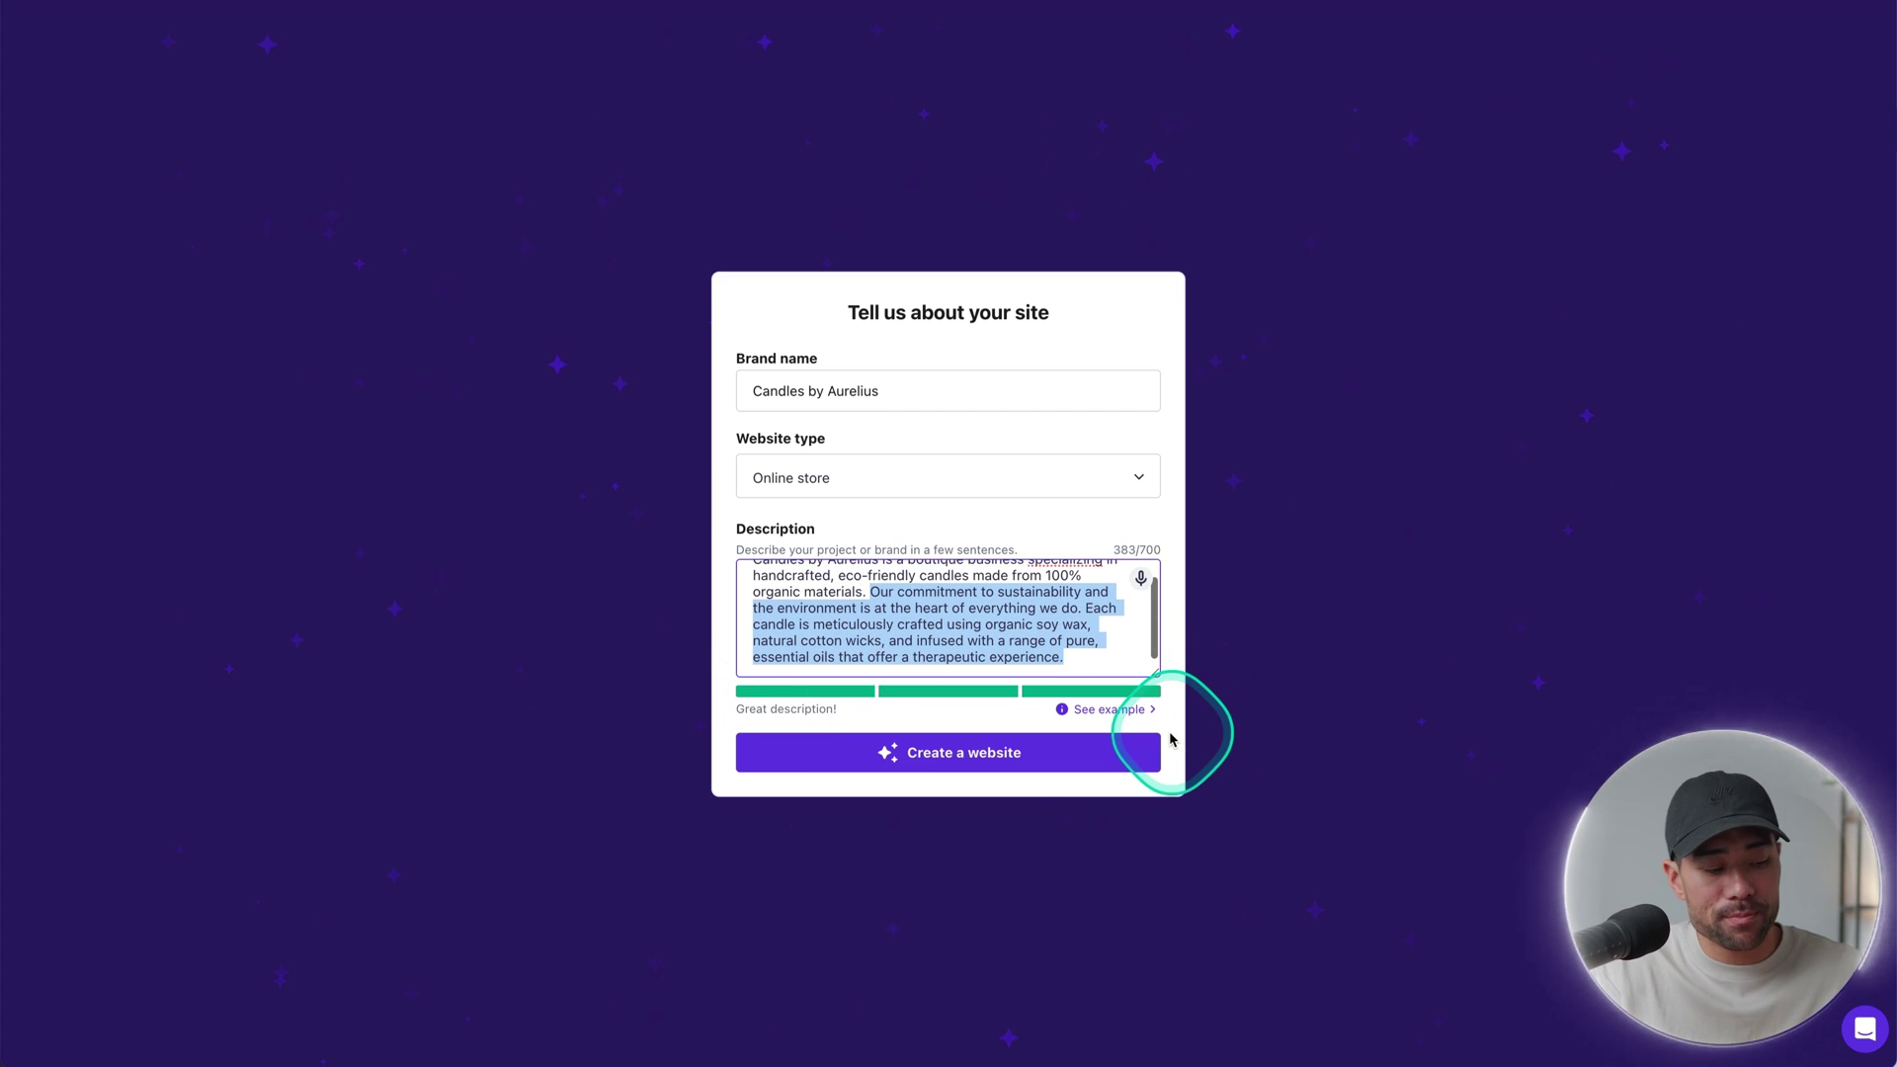
pyautogui.press('BackSpace')
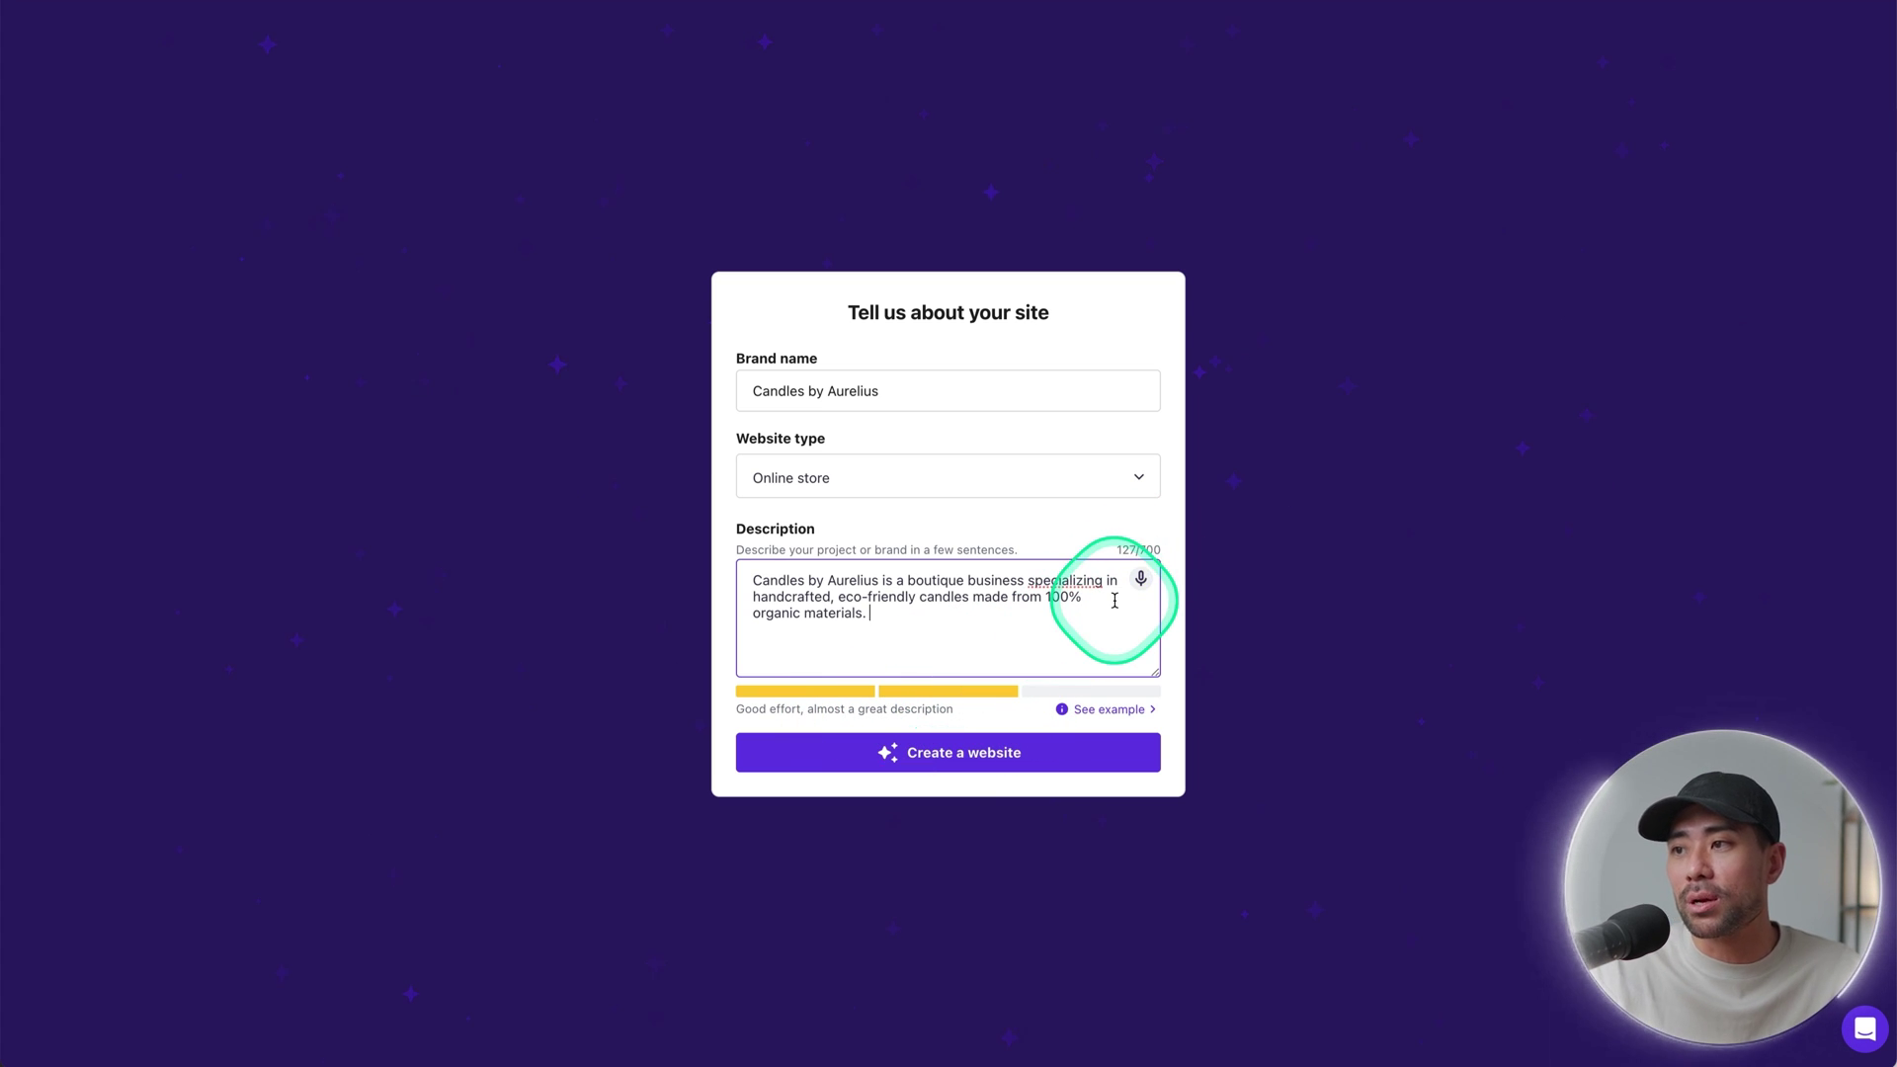
pyautogui.hotkey('ctrl', 'v')
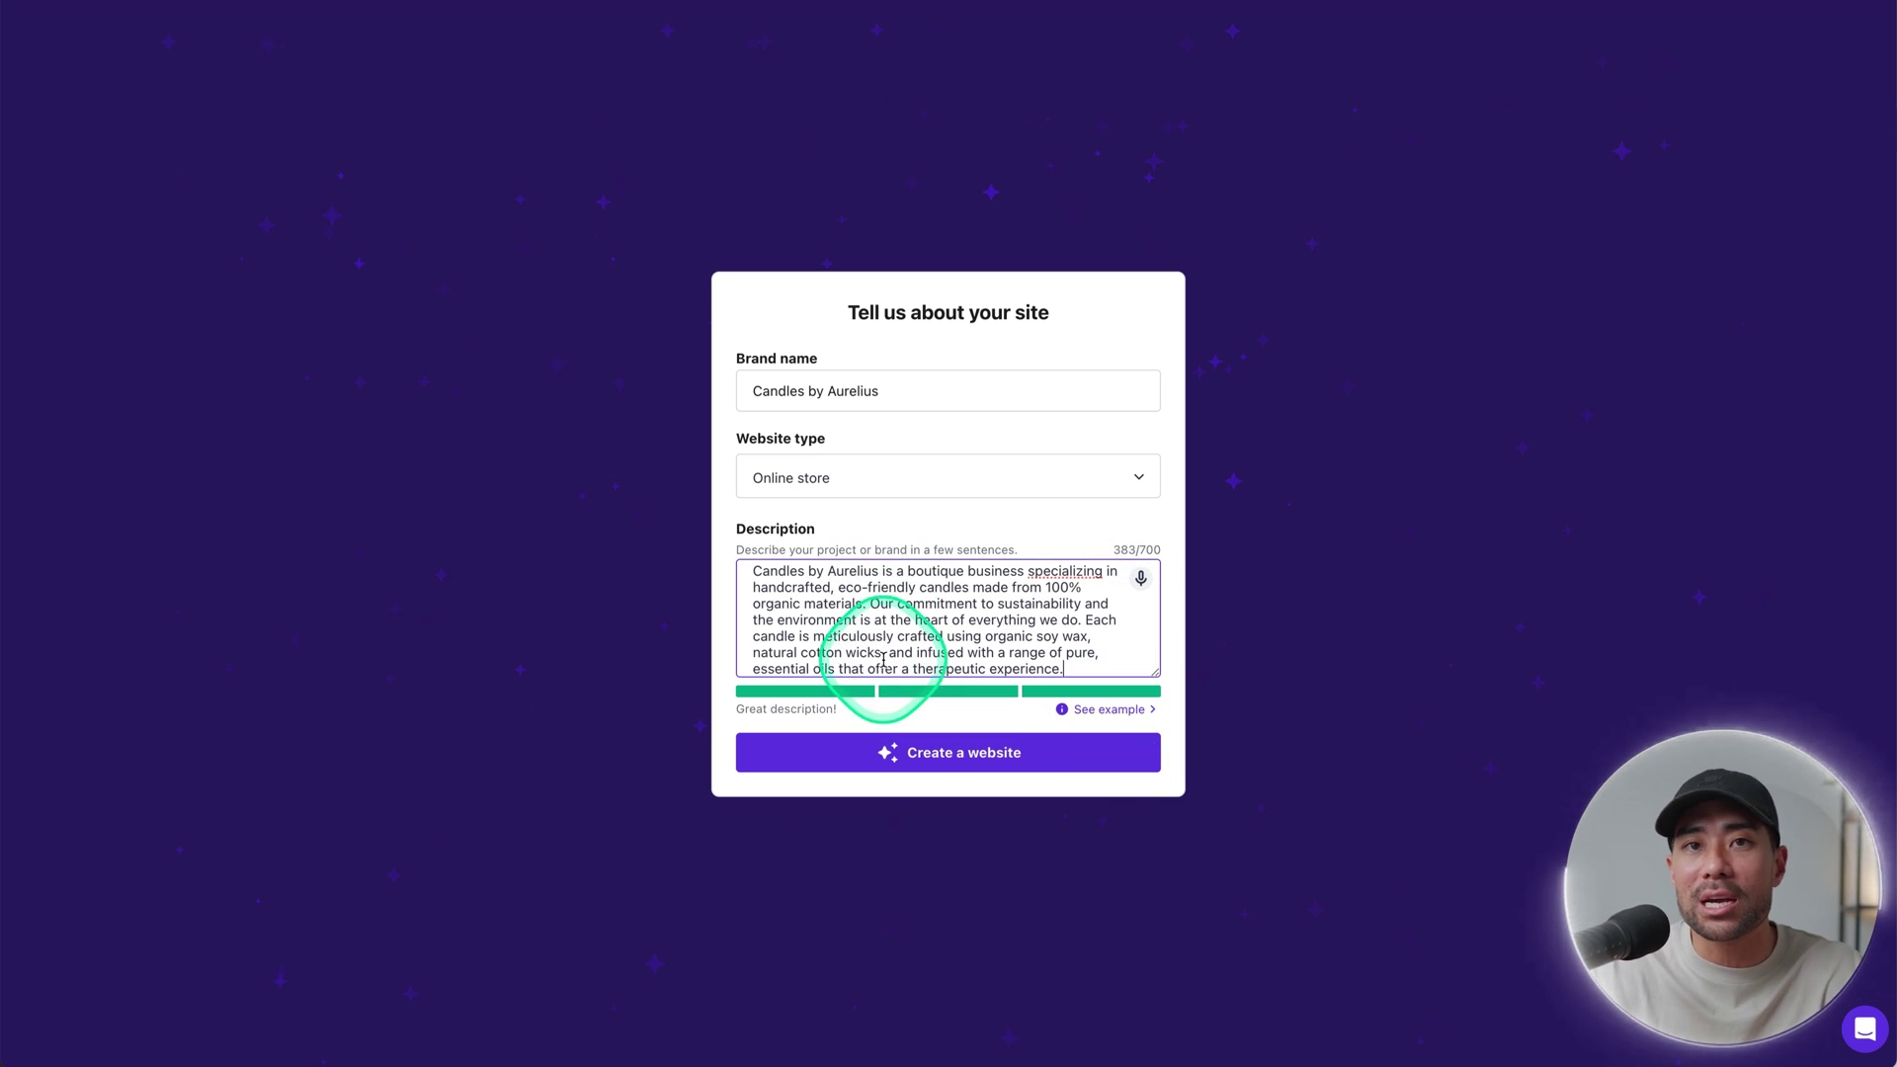
pyautogui.click(953, 767)
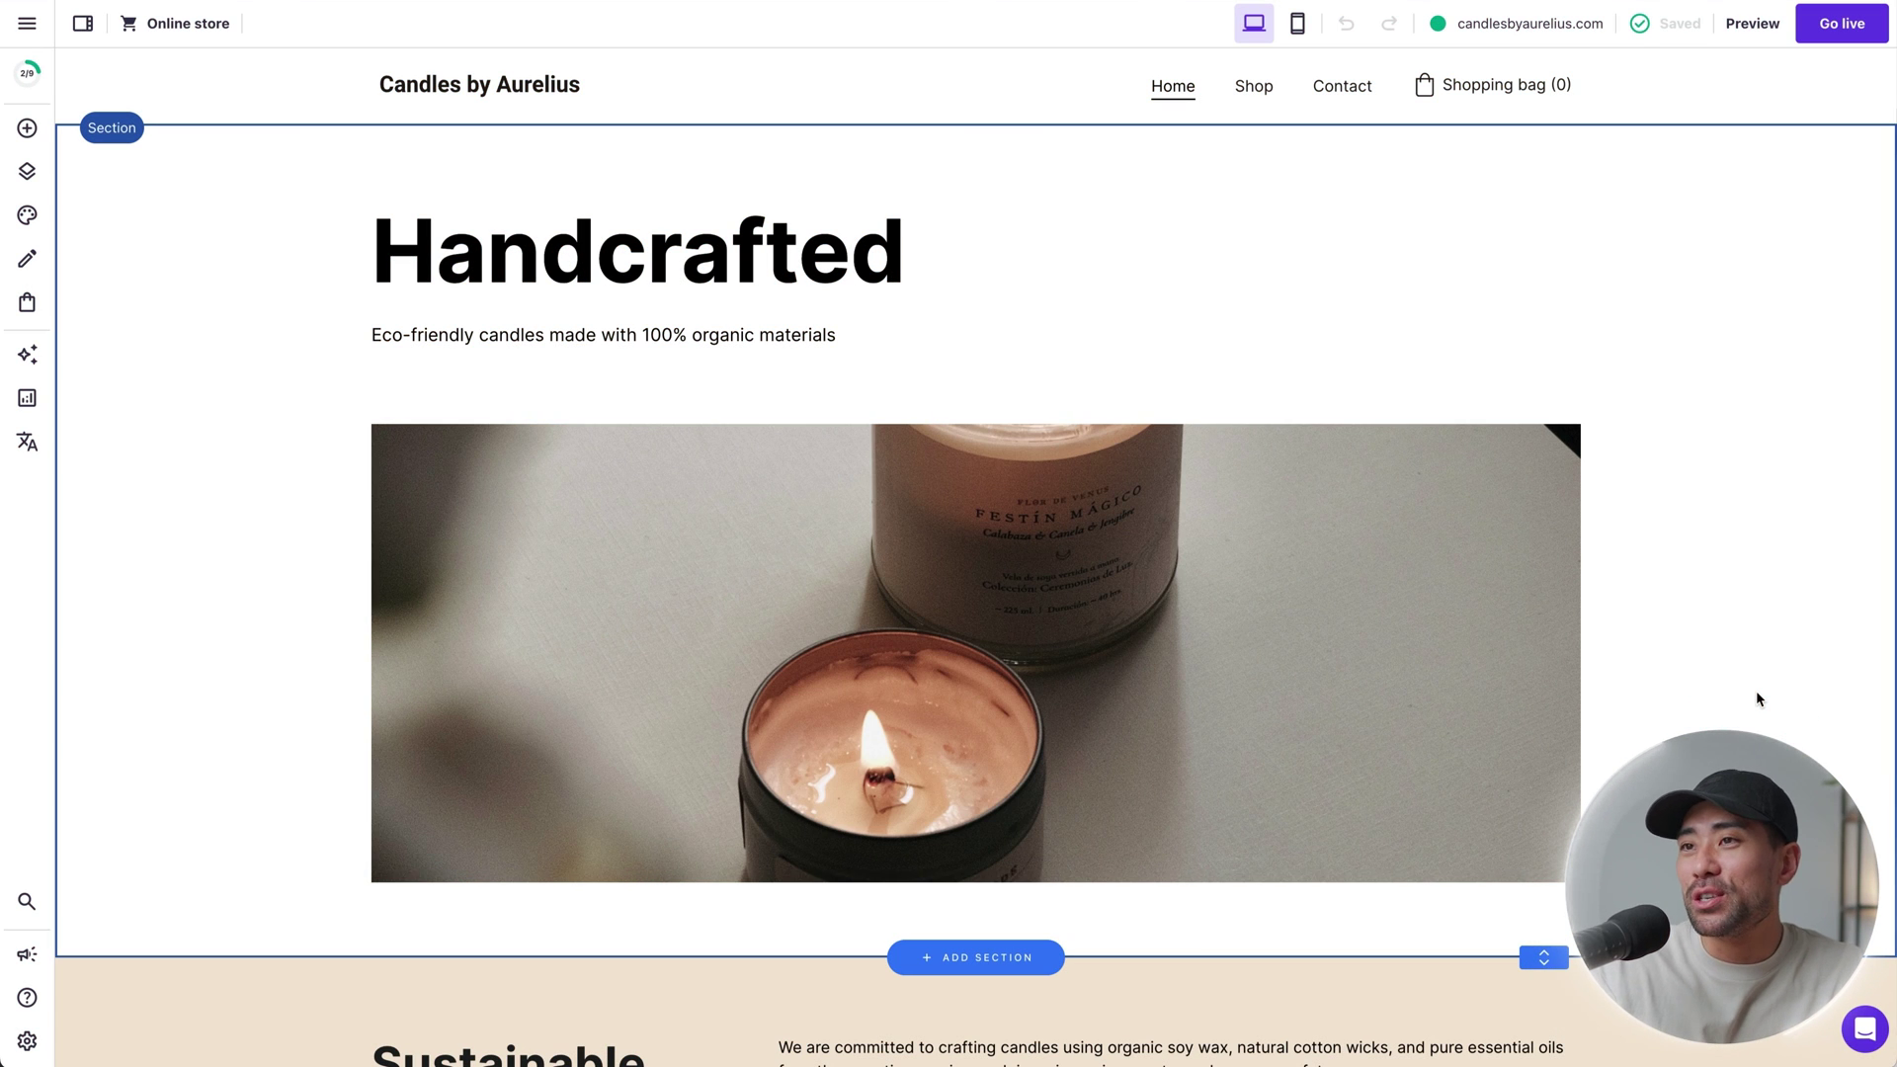
pyautogui.scroll(-15, 1756, 699)
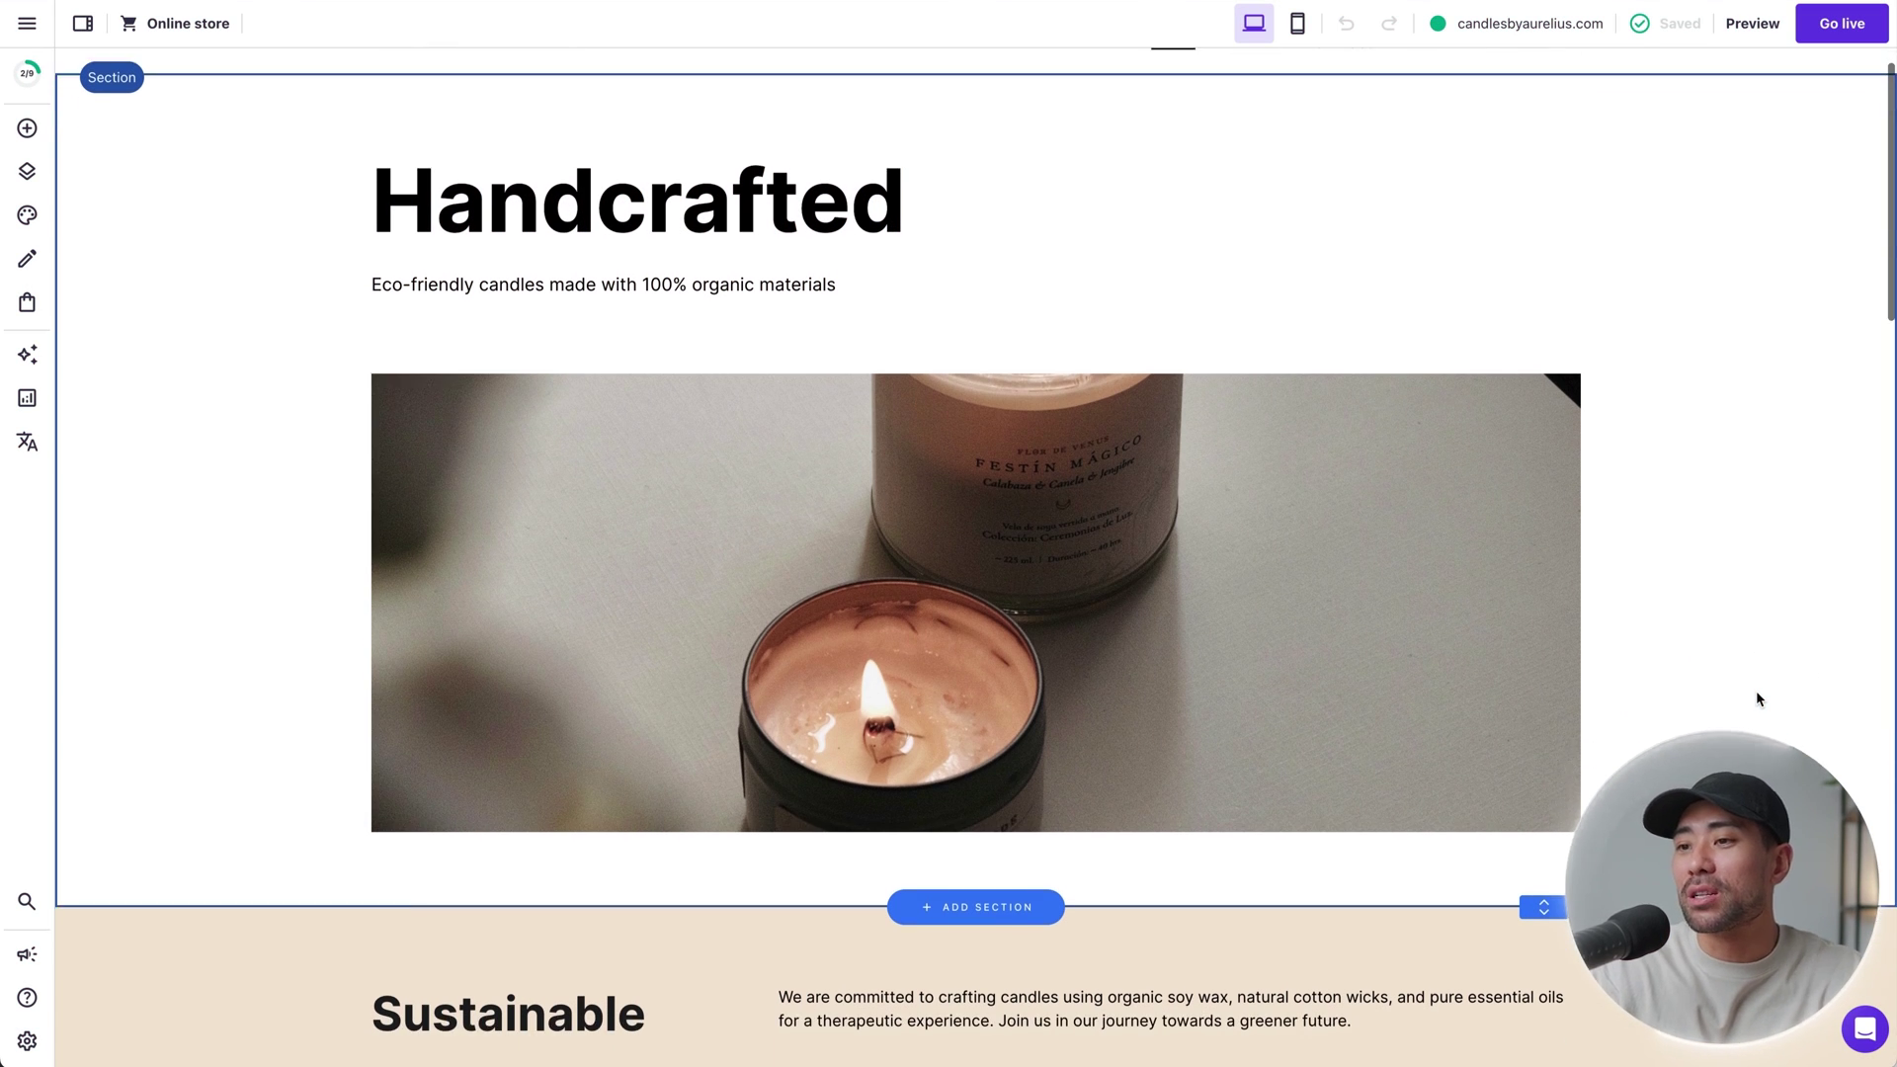
pyautogui.scroll(-10, 1756, 699)
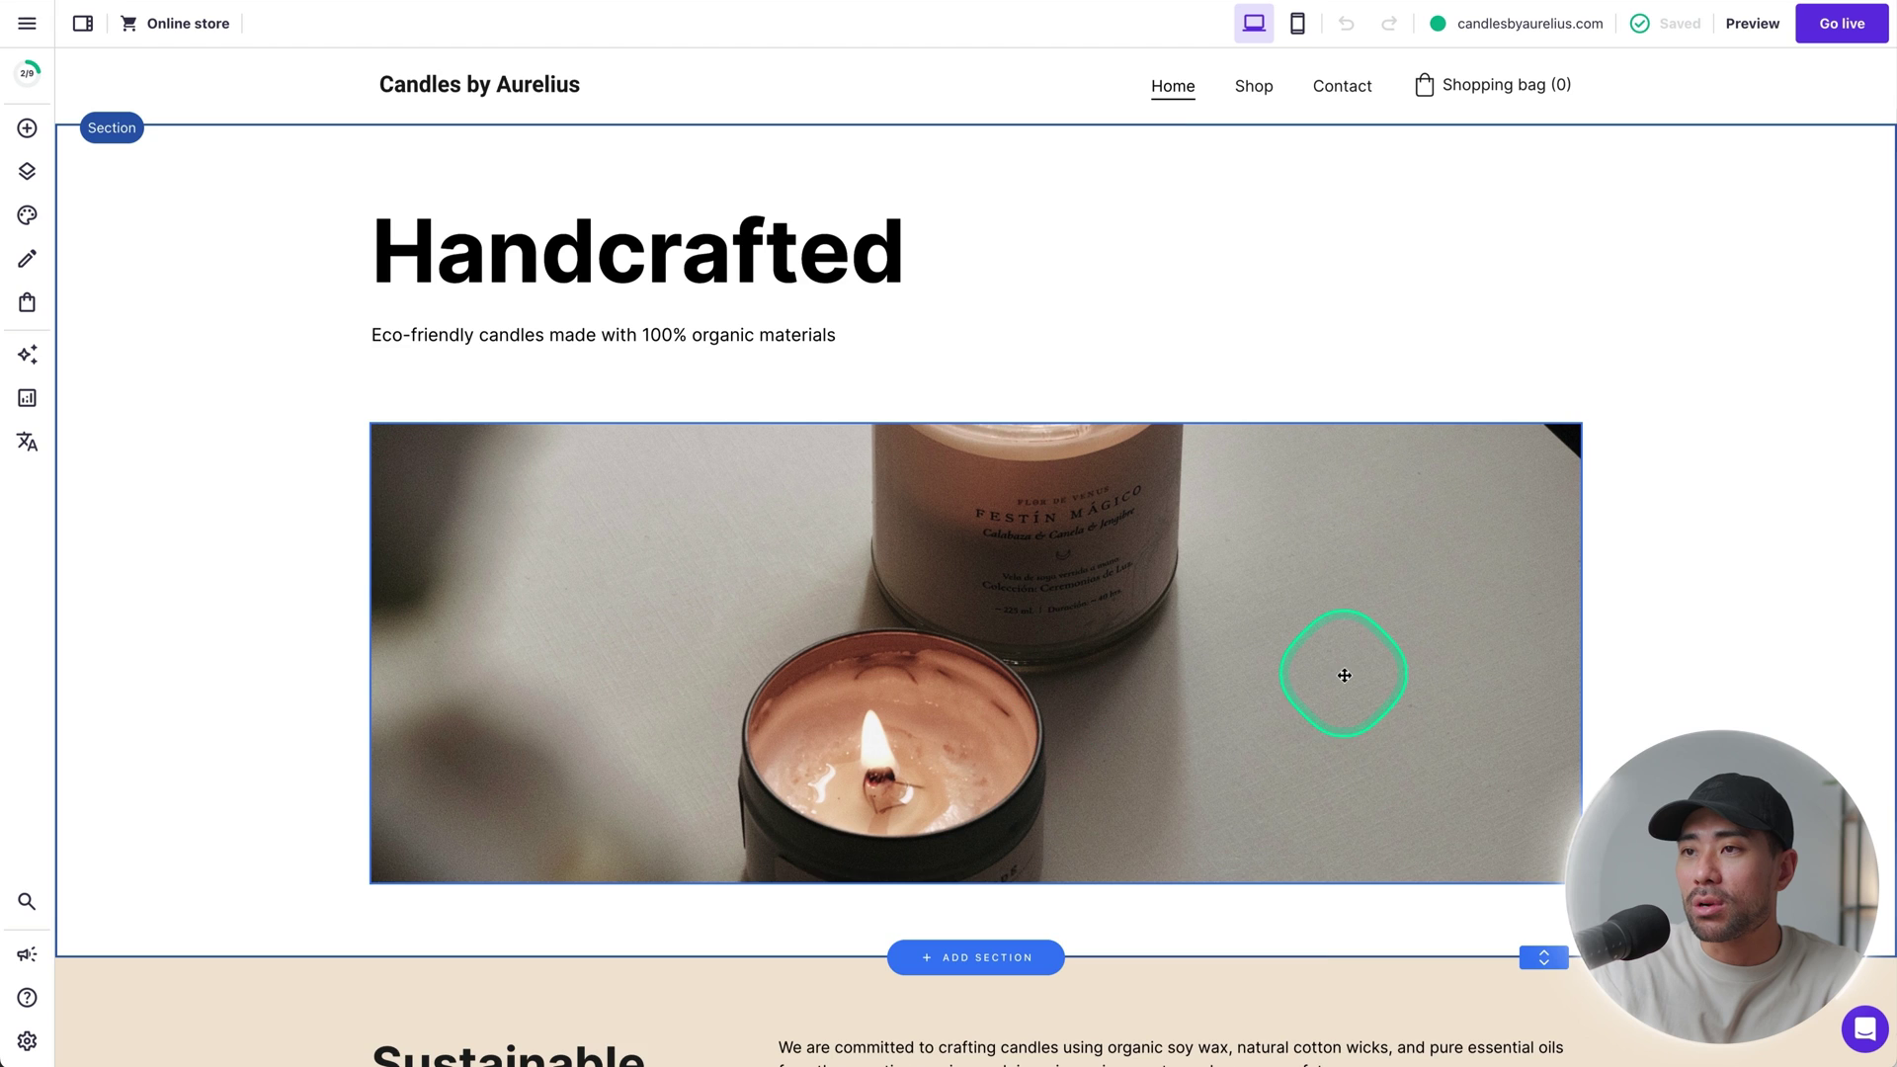
pyautogui.scroll(-8, 1343, 675)
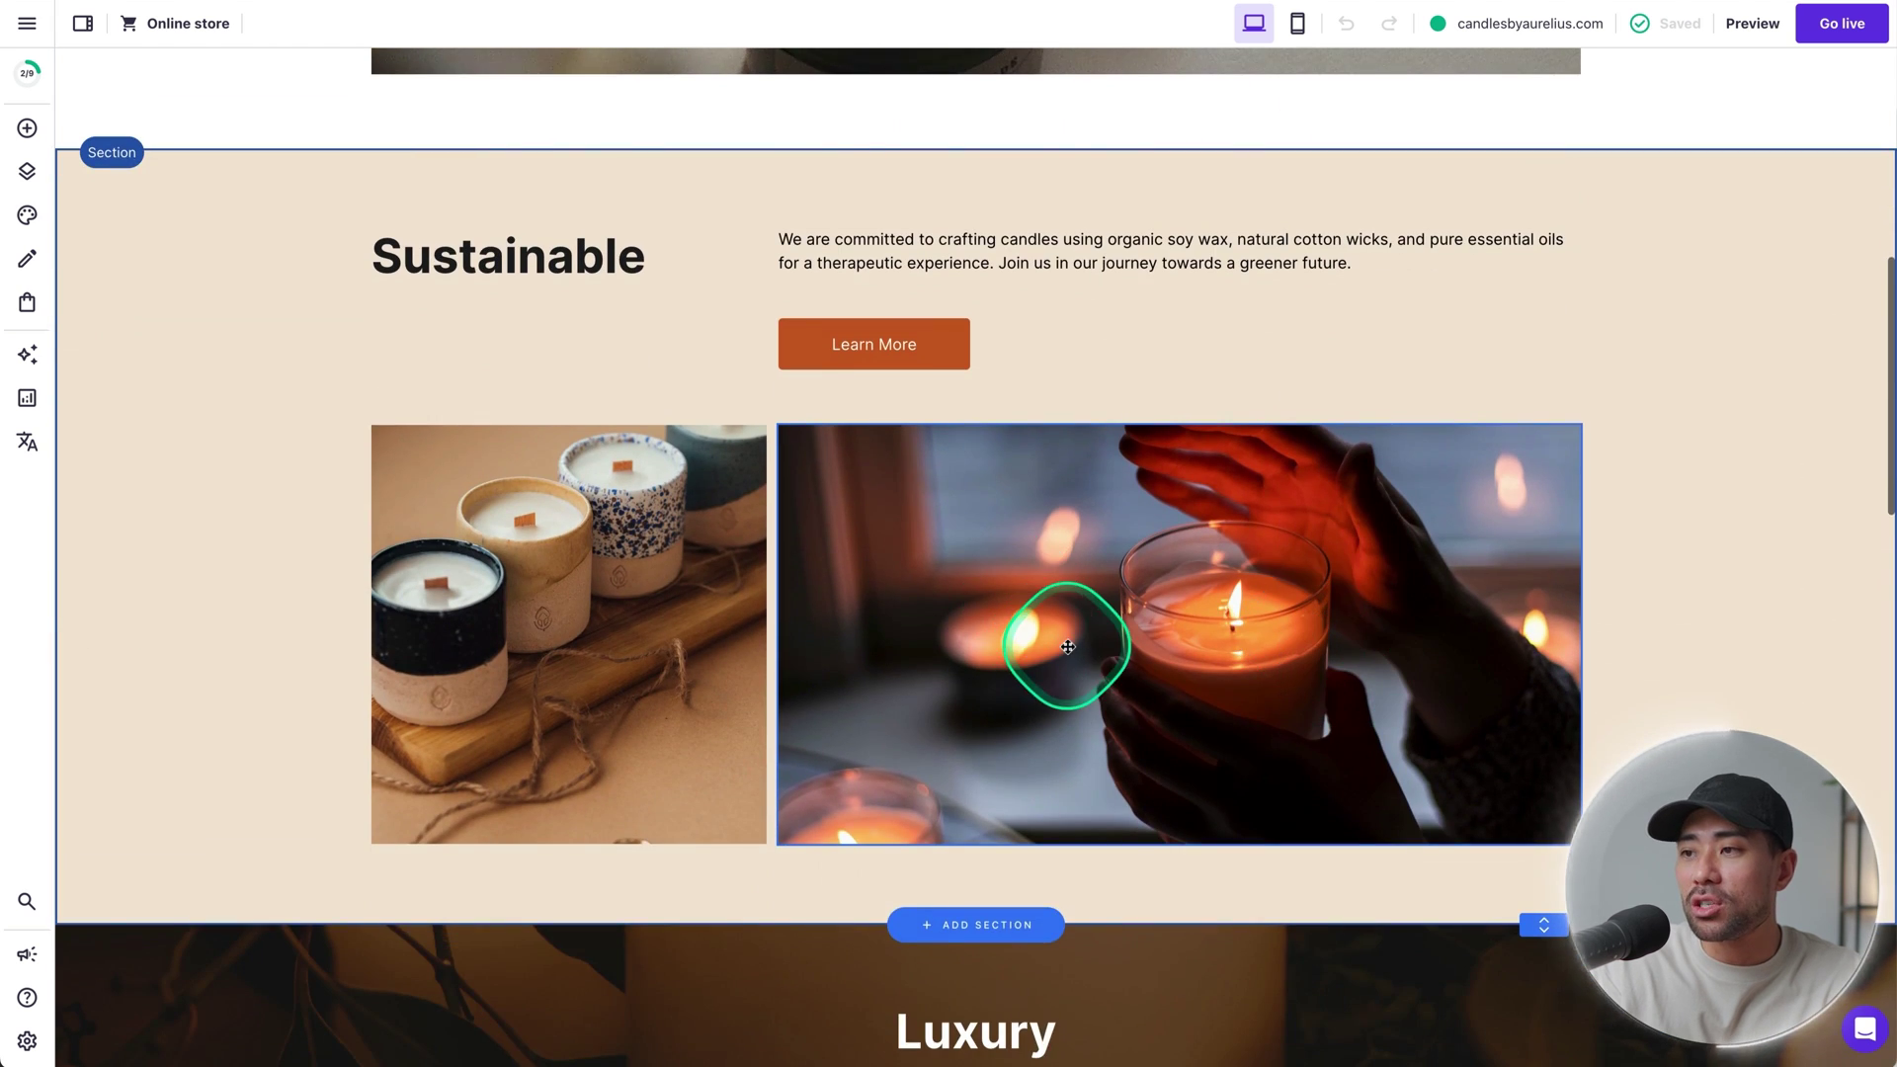
pyautogui.scroll(-10, 1067, 647)
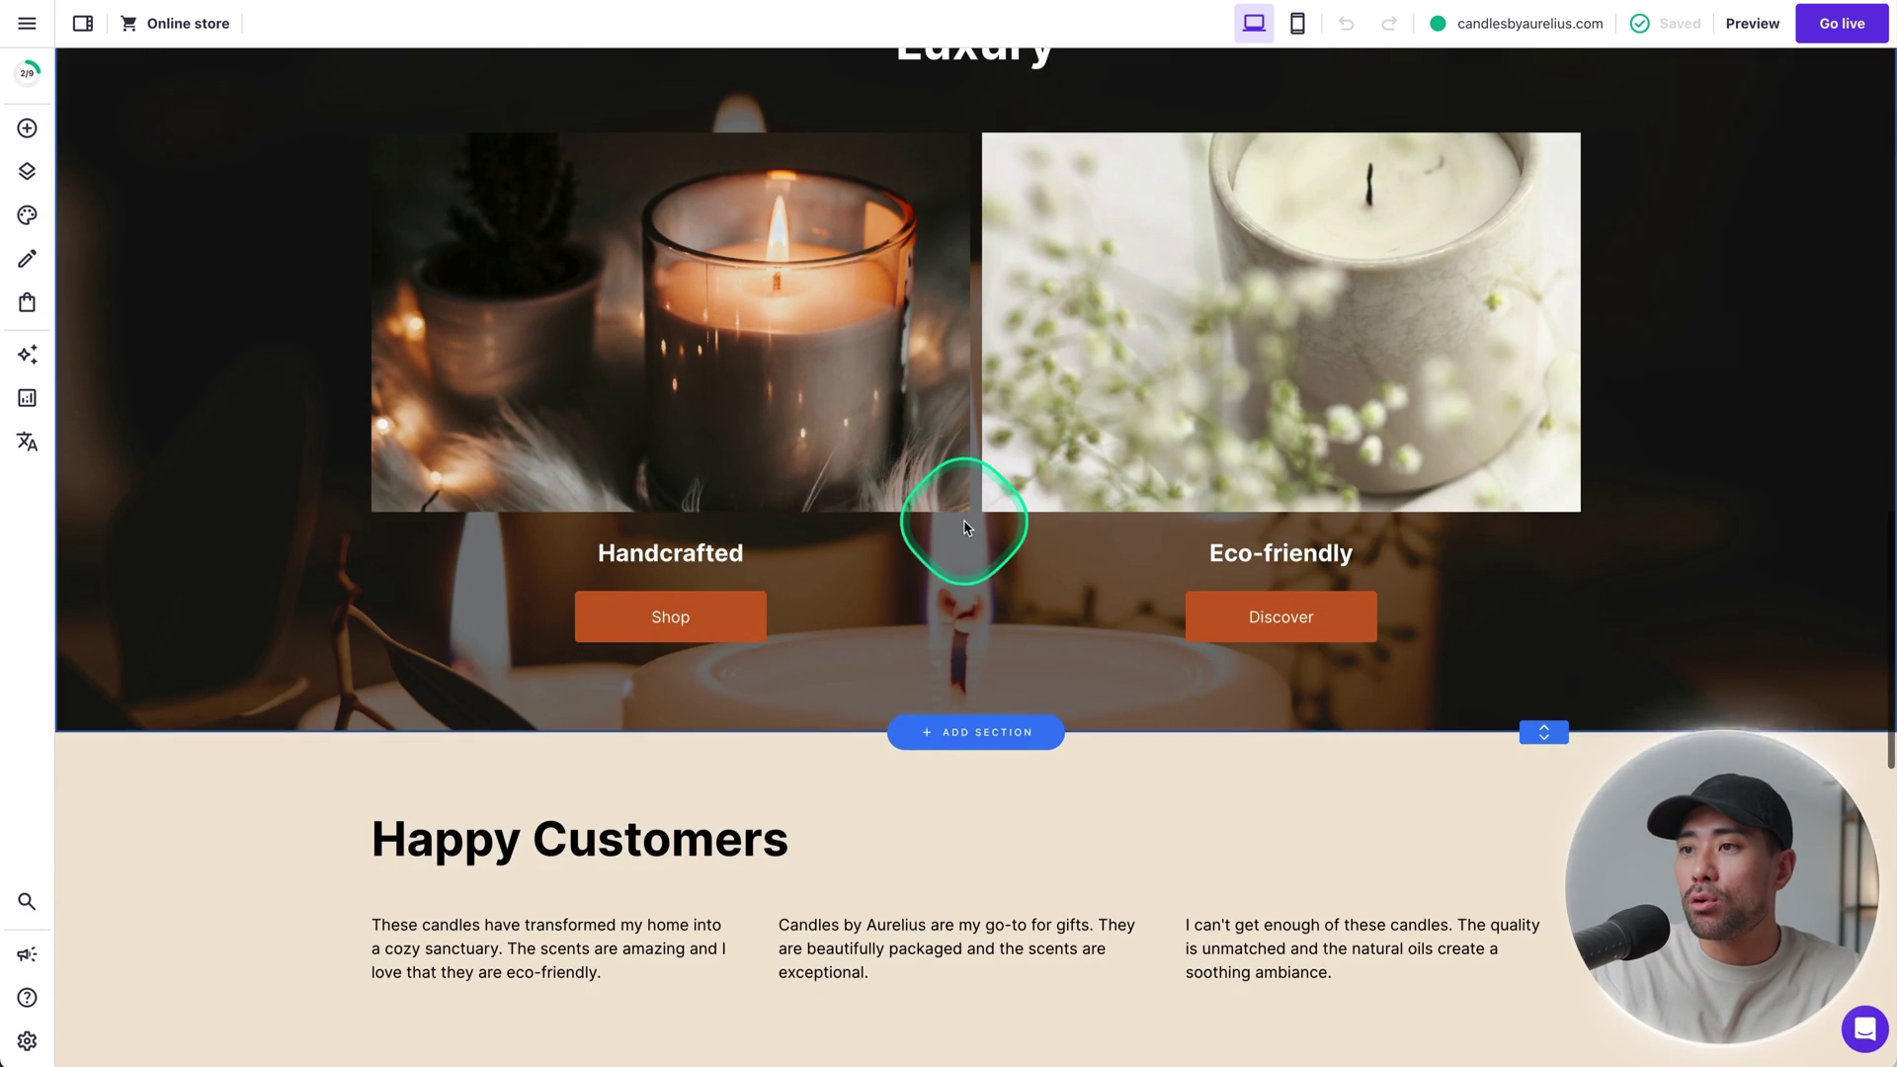
pyautogui.scroll(1, 965, 516)
pyautogui.scroll(-6, 1143, 648)
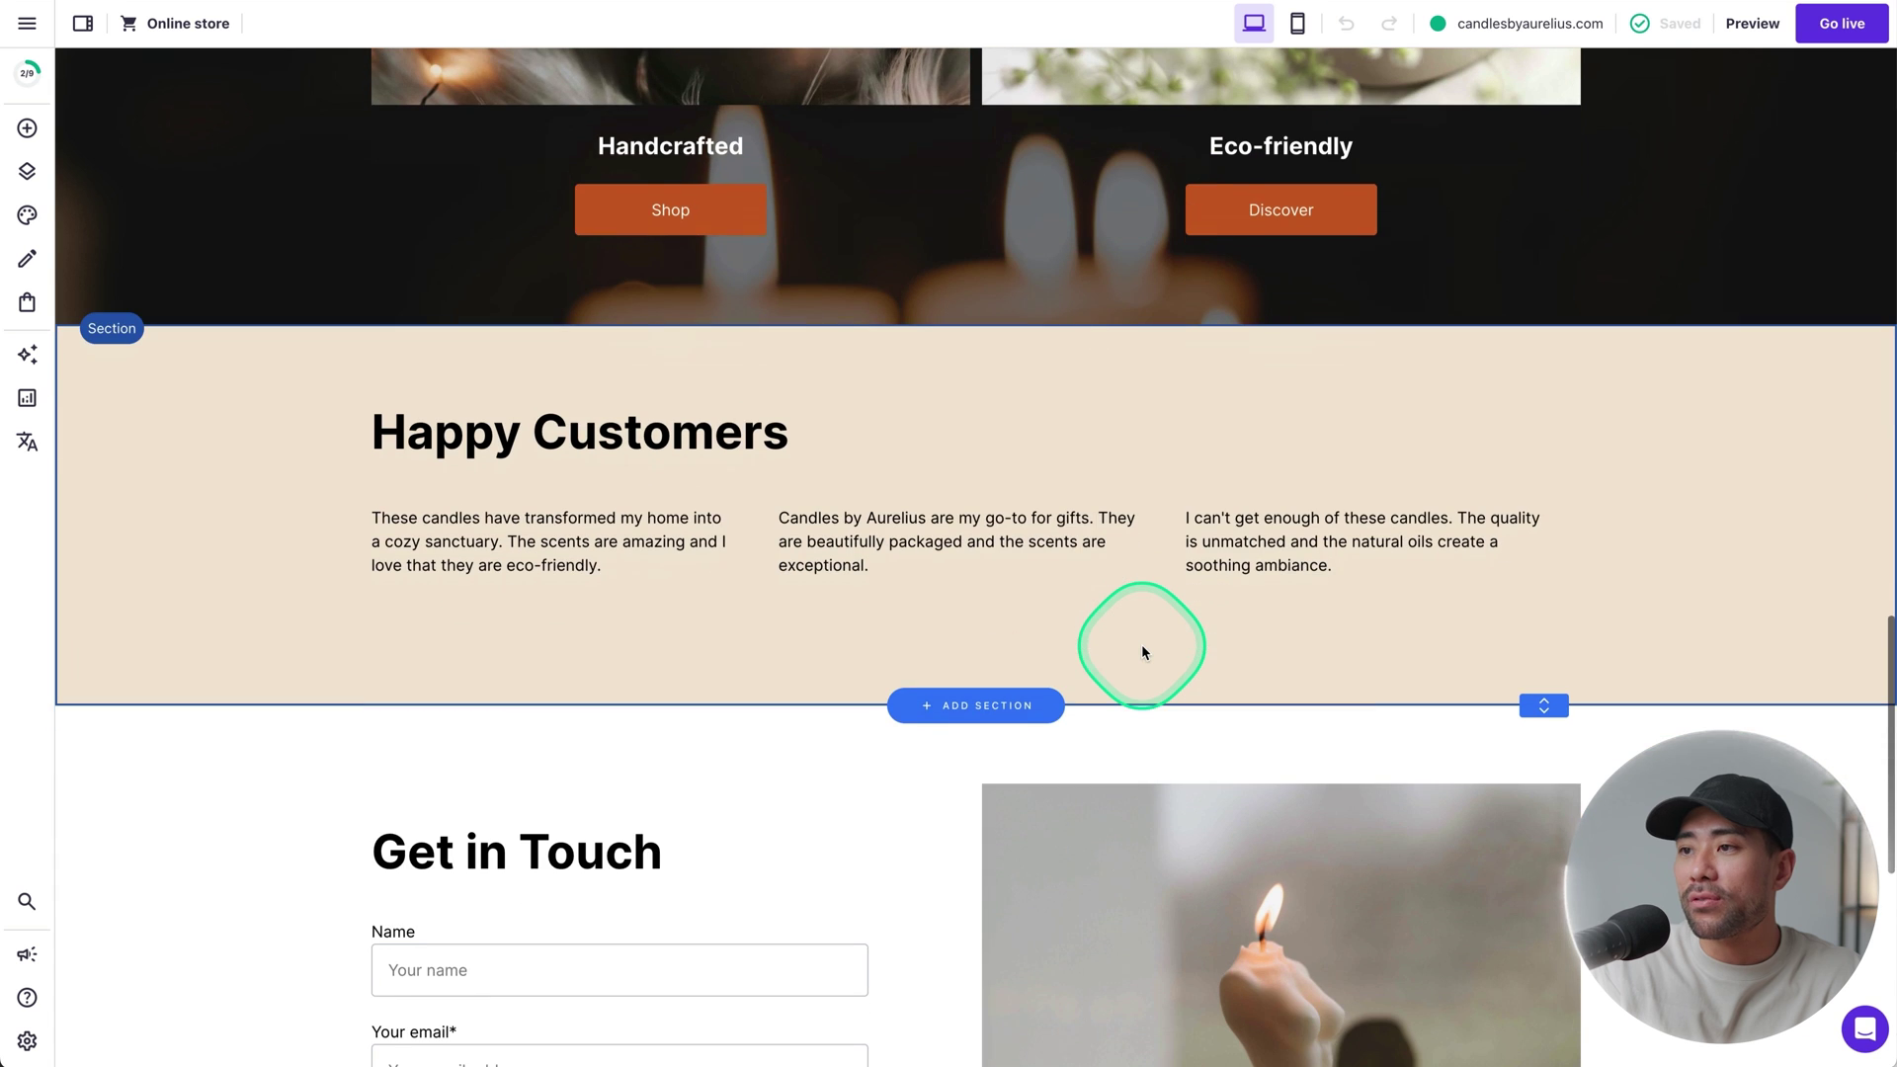
pyautogui.scroll(-7, 1076, 484)
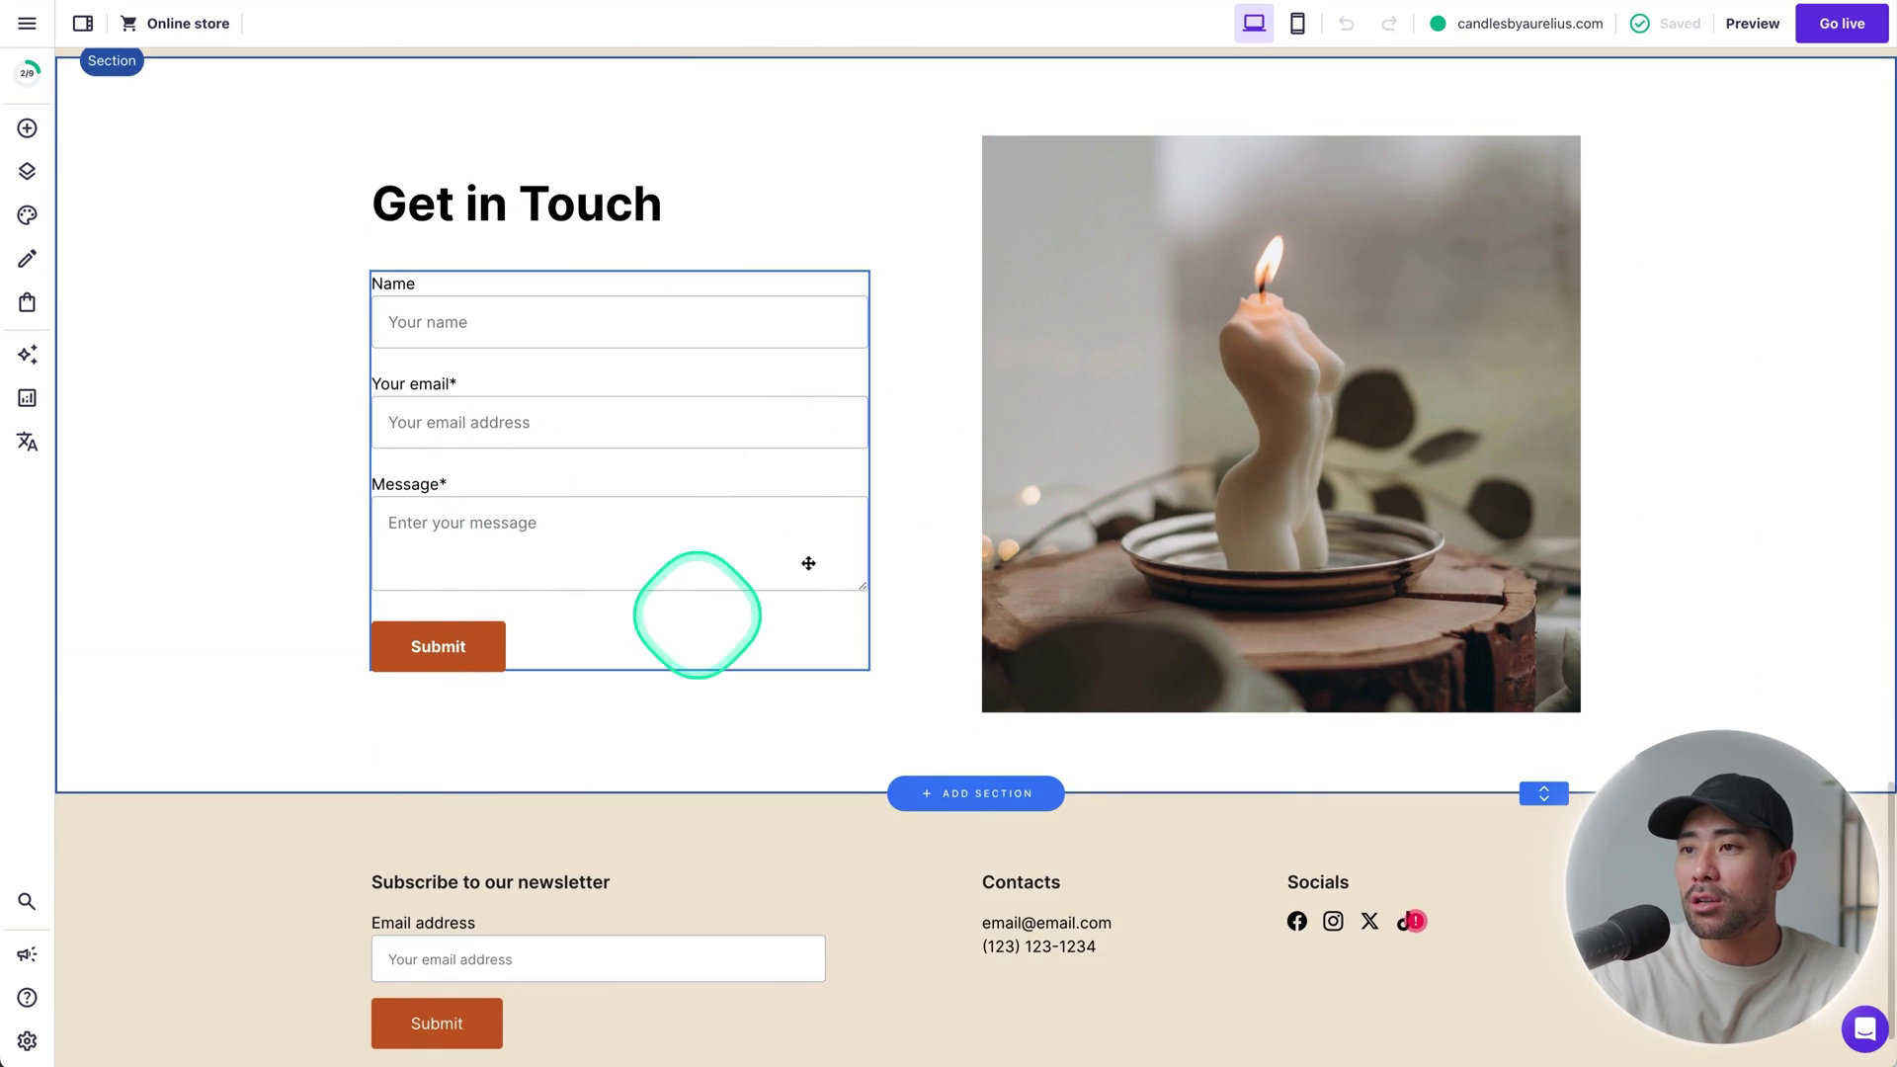
pyautogui.scroll(-1, 856, 633)
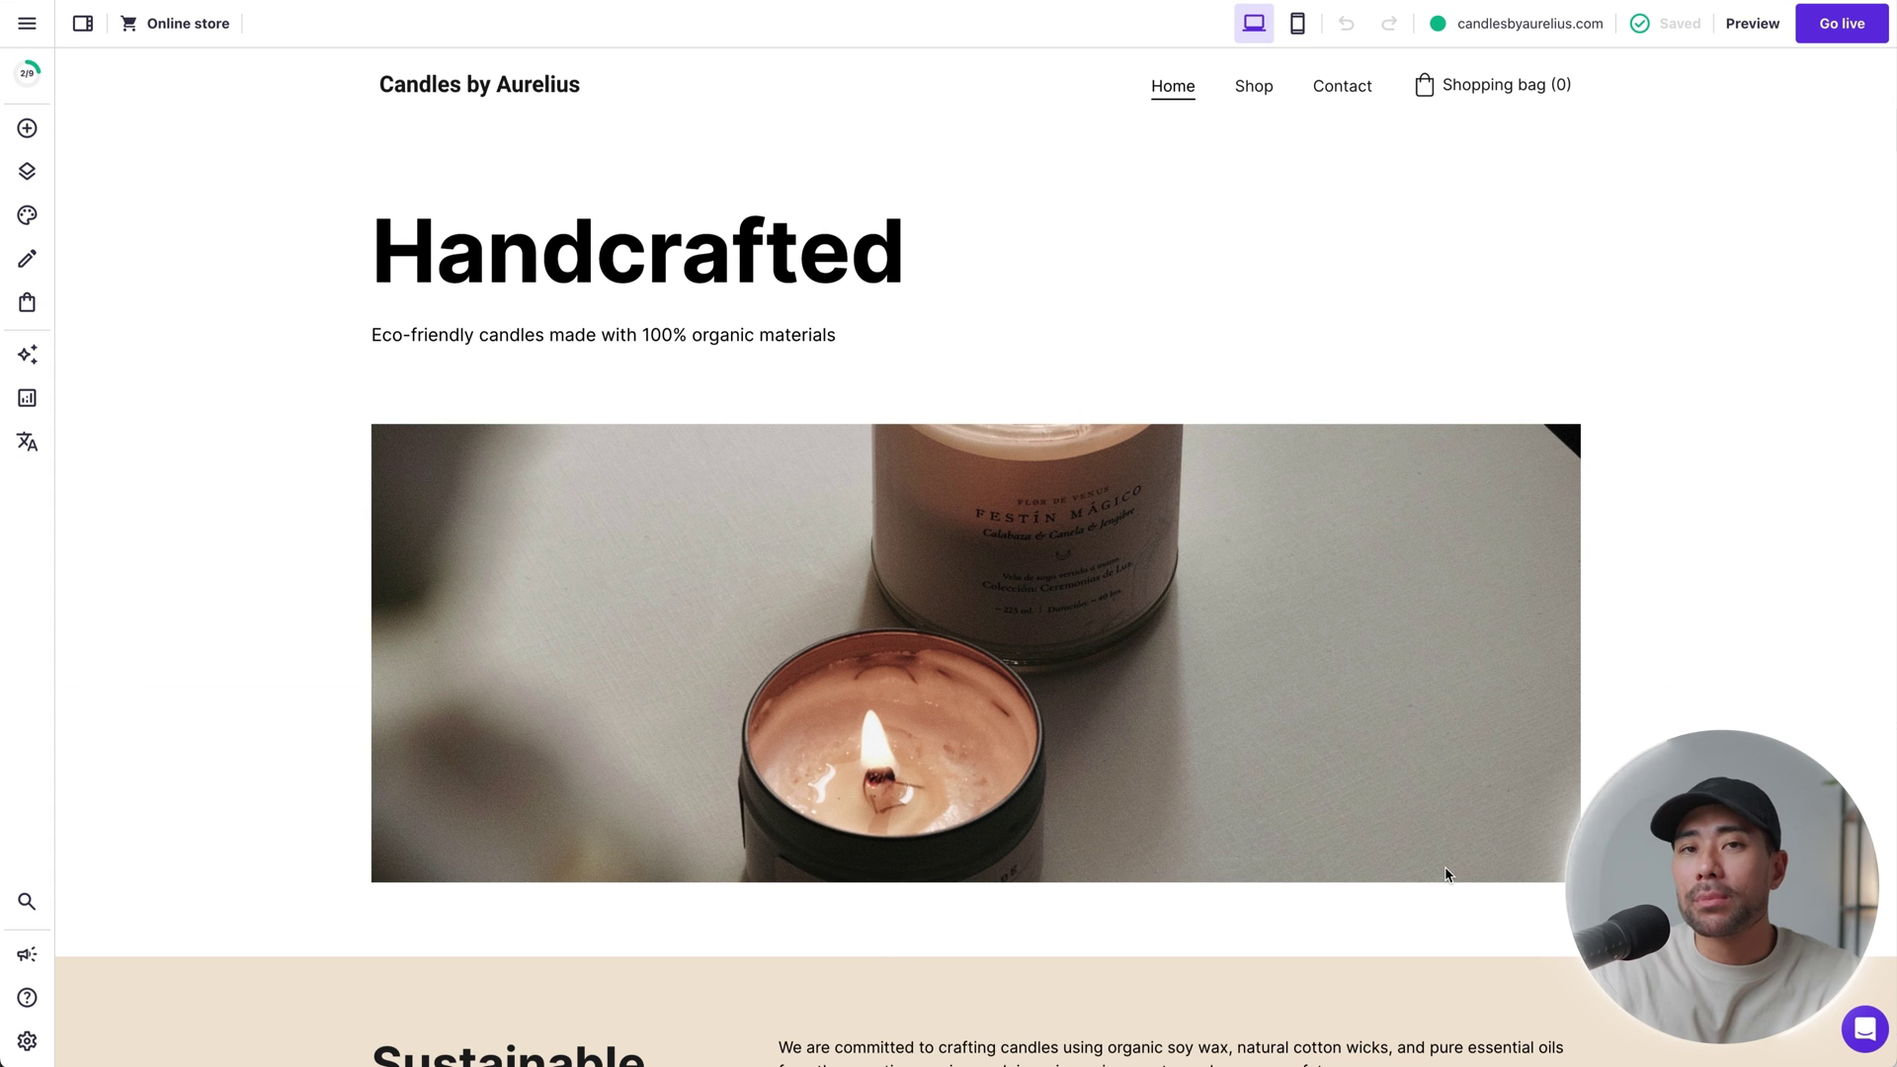
pyautogui.click(18, 82)
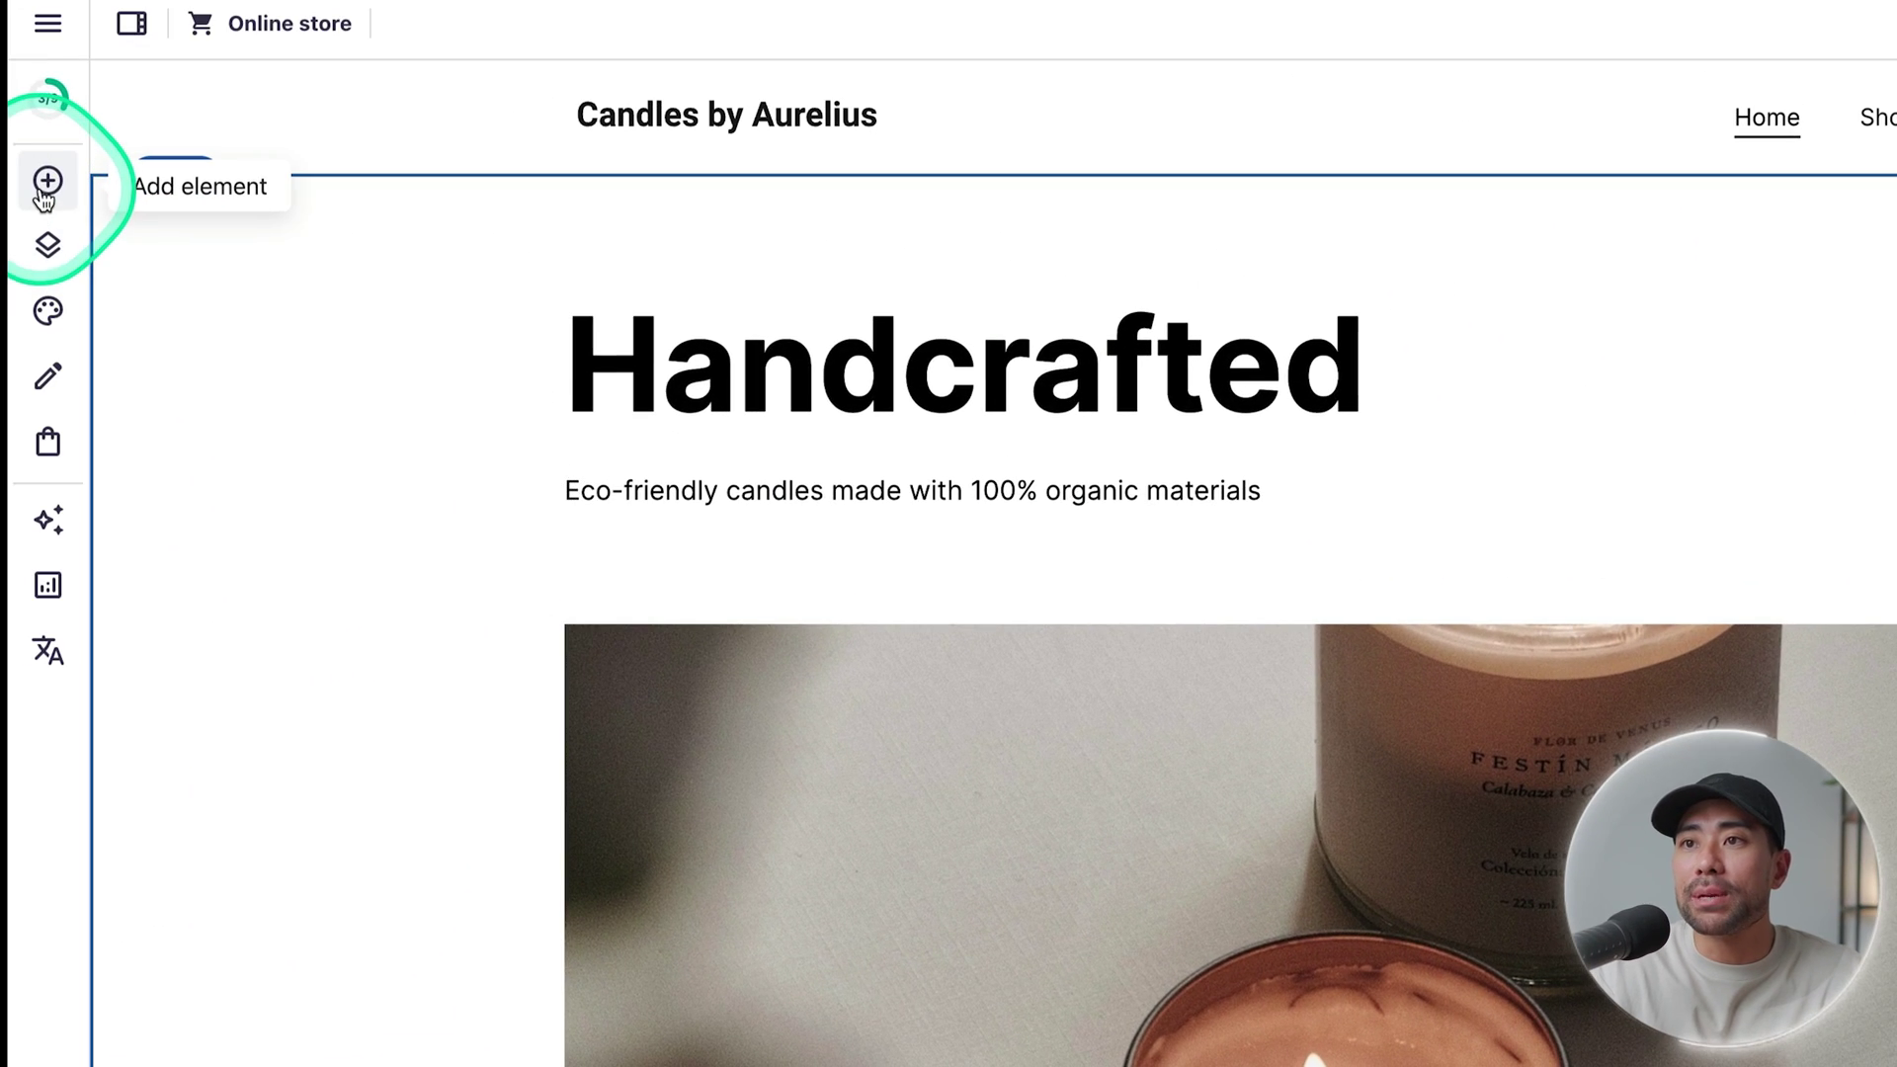
# Step: Open the Add elements panel, then the Pages and navigation list
pyautogui.click(46, 188)
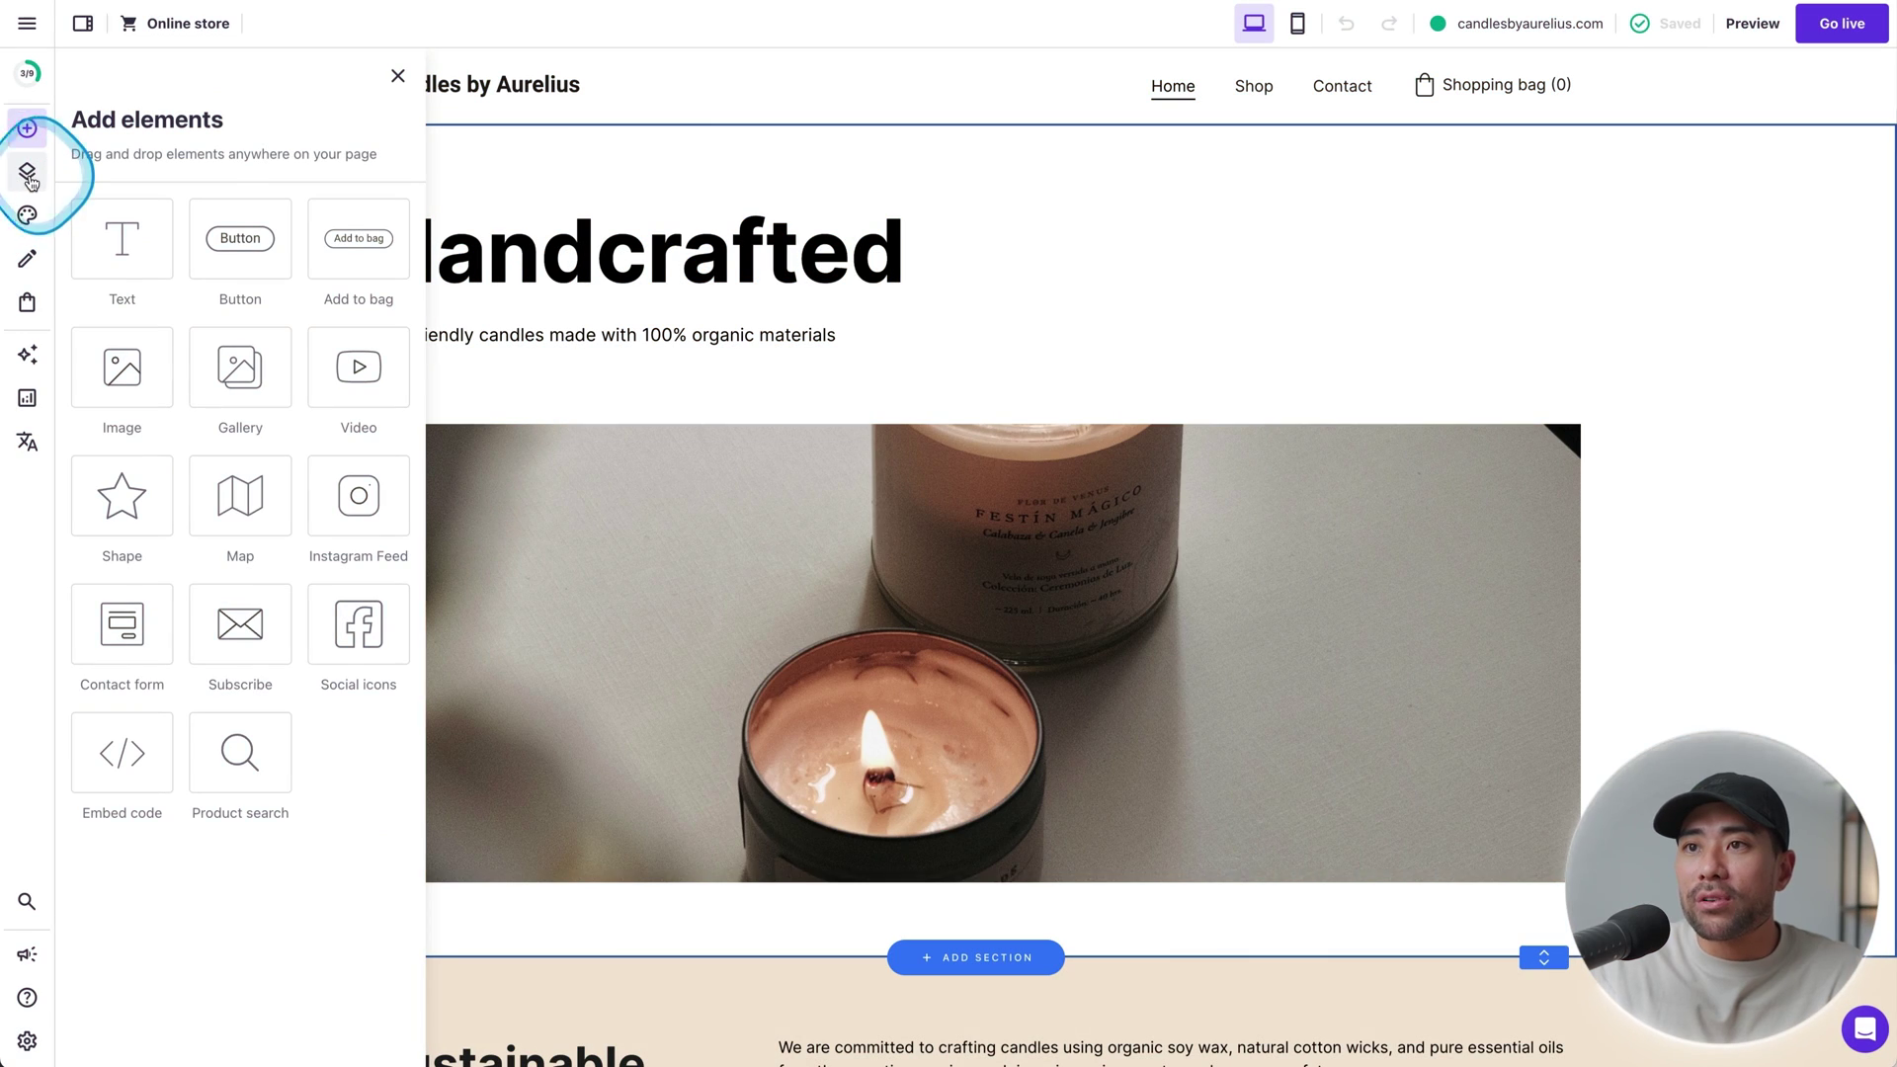
pyautogui.click(27, 174)
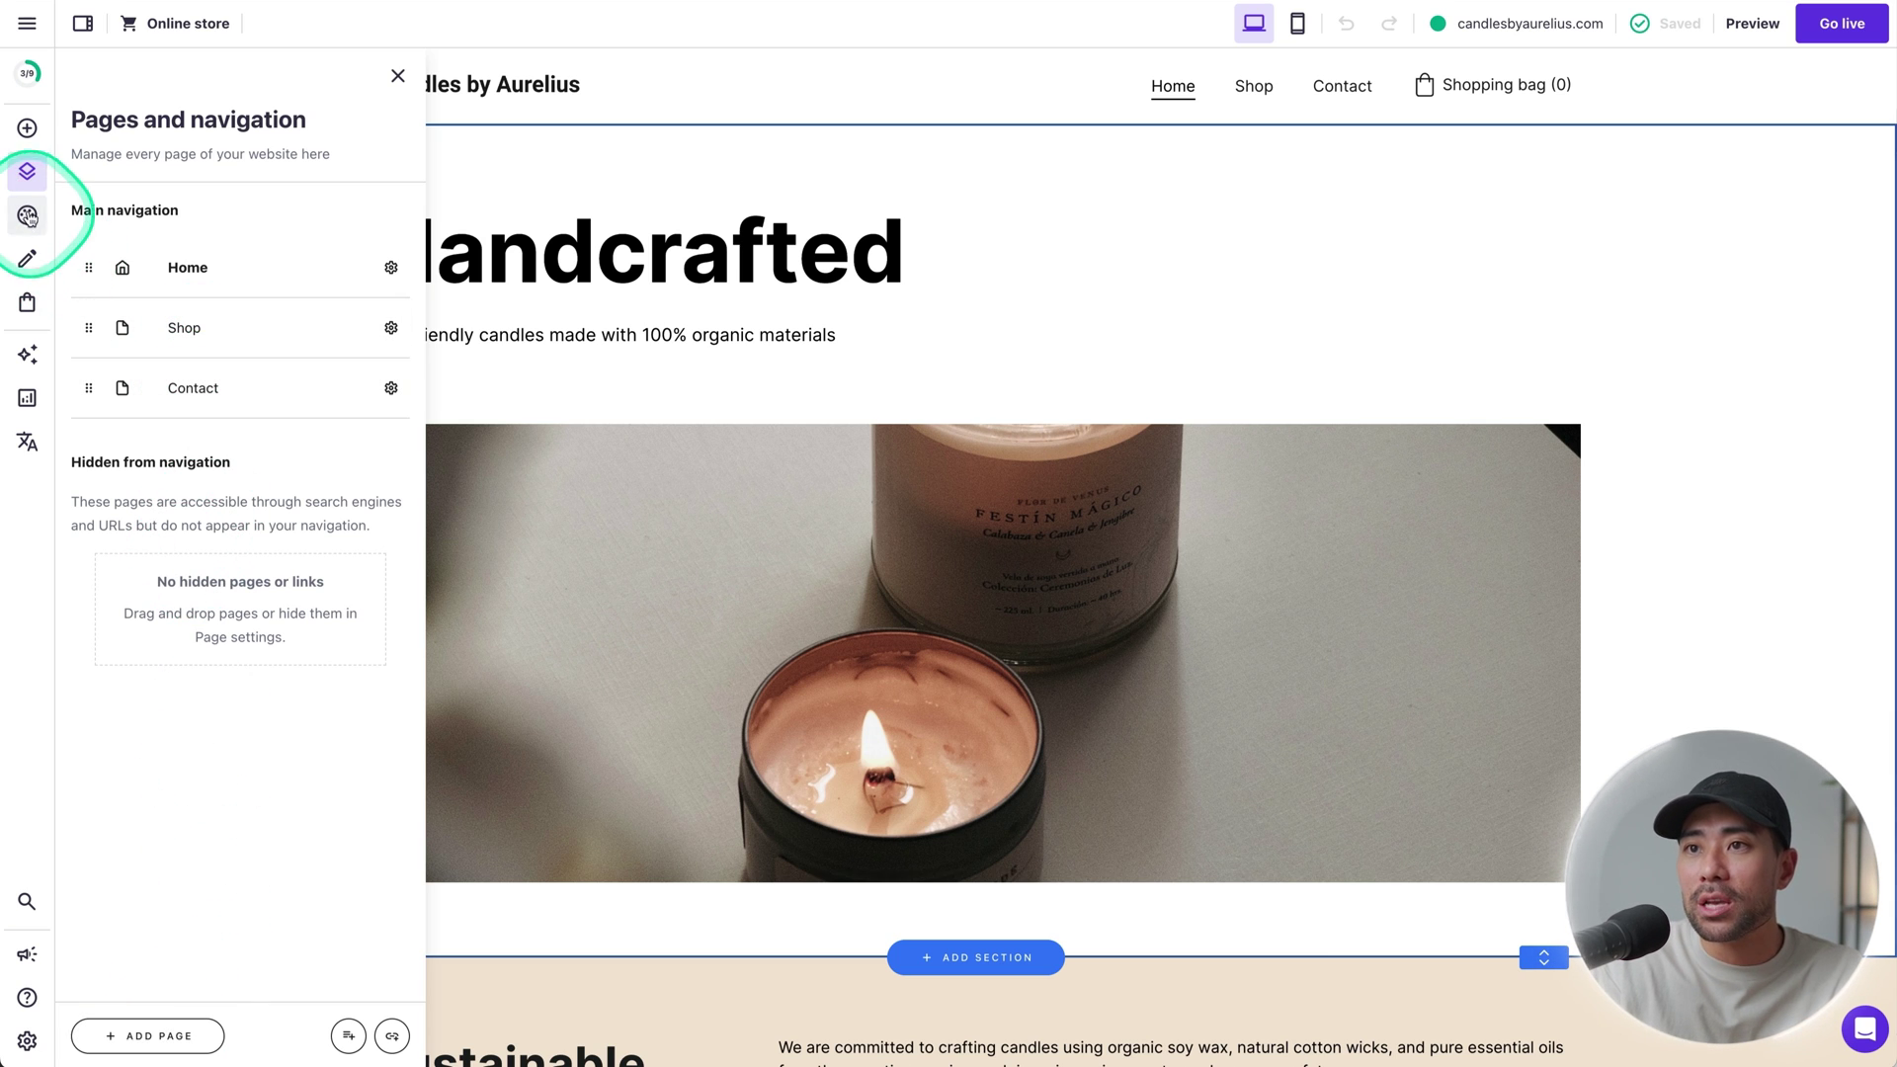
# Step: Open the Website styles settings from the left sidebar
pyautogui.click(27, 215)
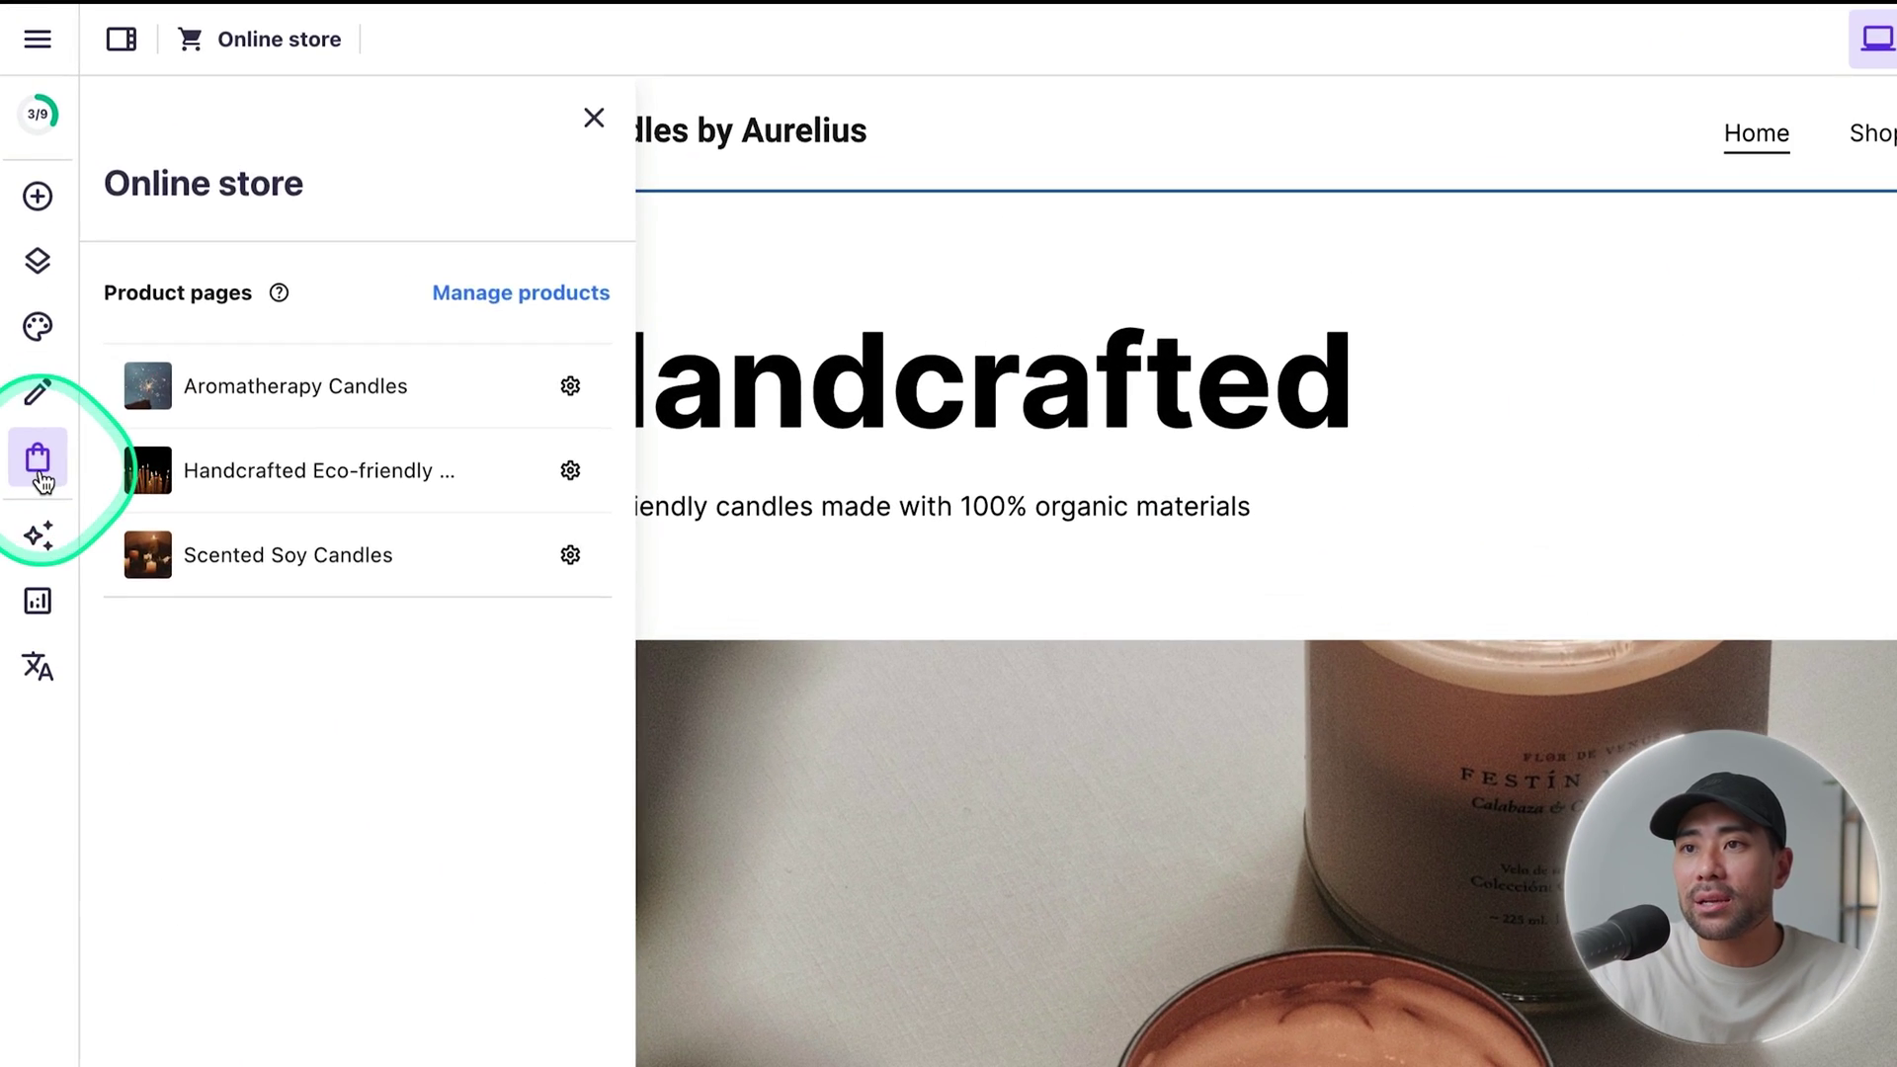
# Step: Close and reopen the Online store overview, check AI tools, and expand the labelled sidebar
pyautogui.click(40, 477)
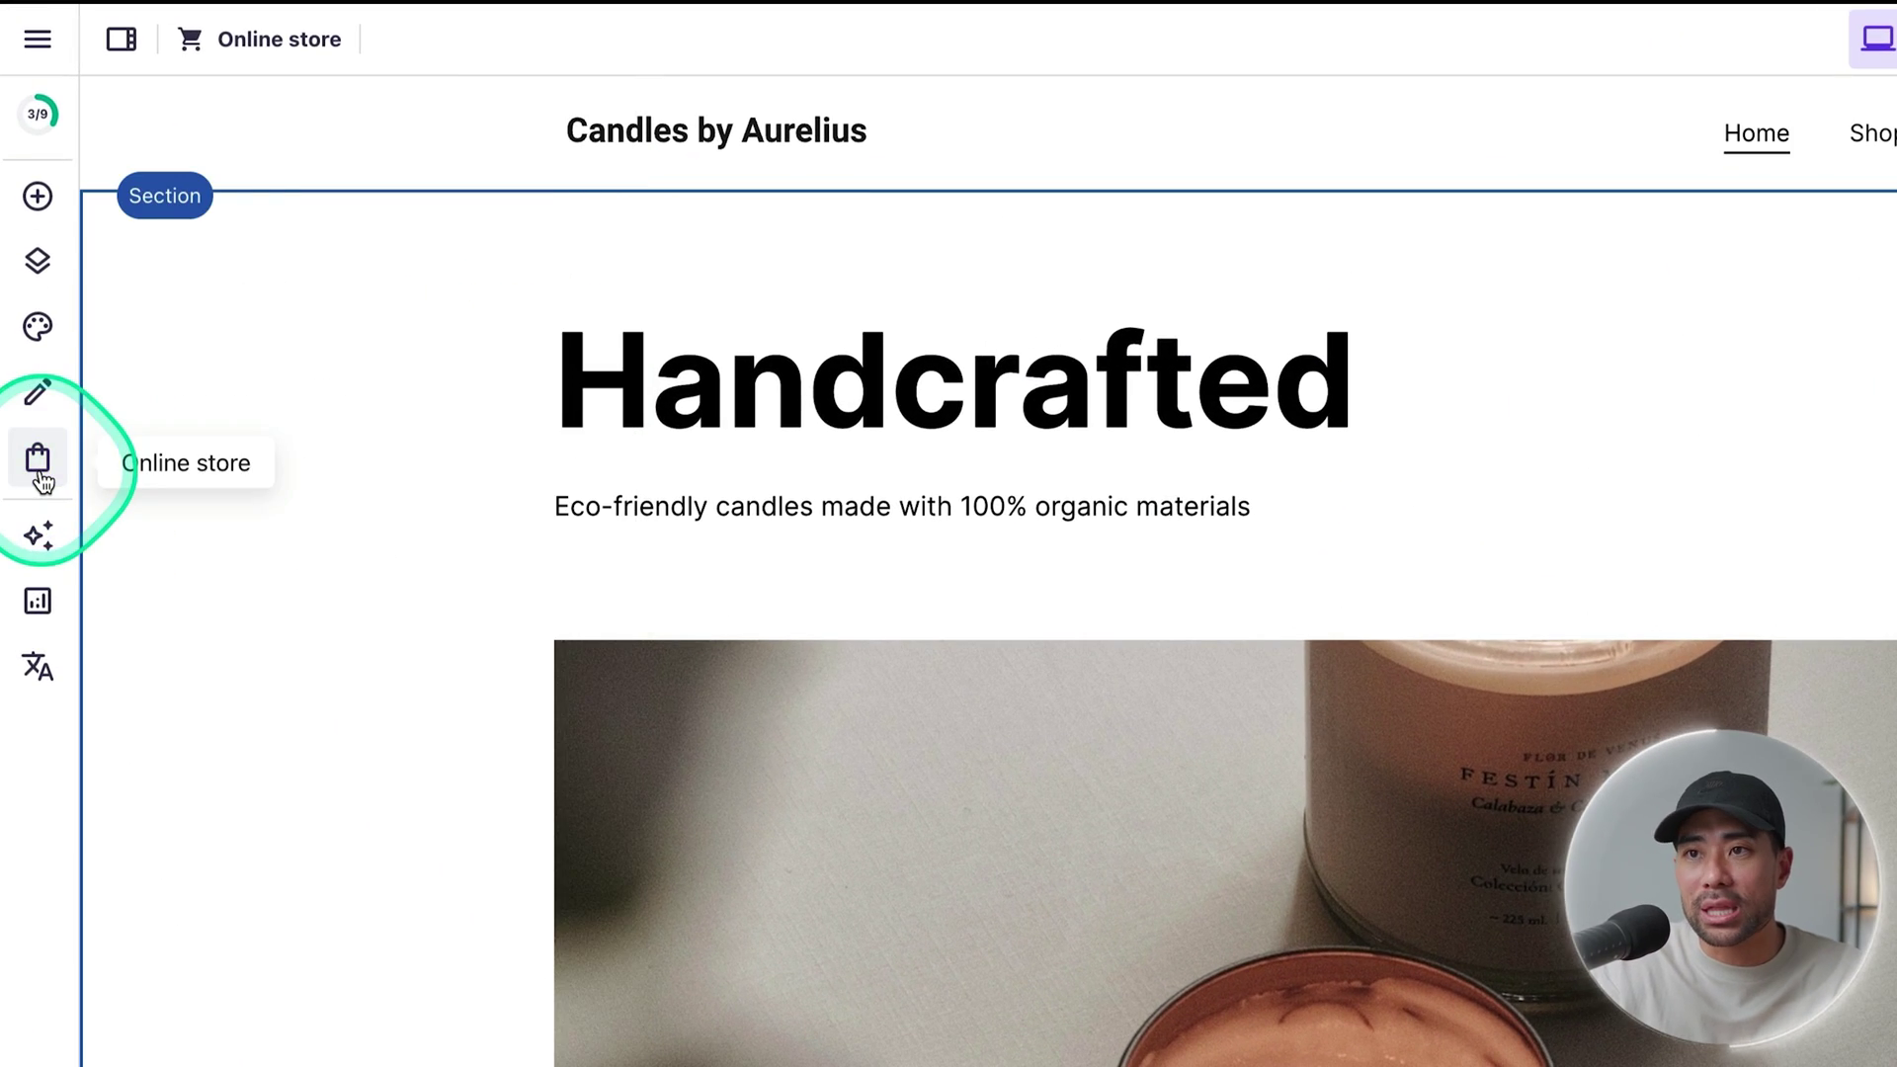
pyautogui.click(40, 477)
pyautogui.moveTo(278, 292)
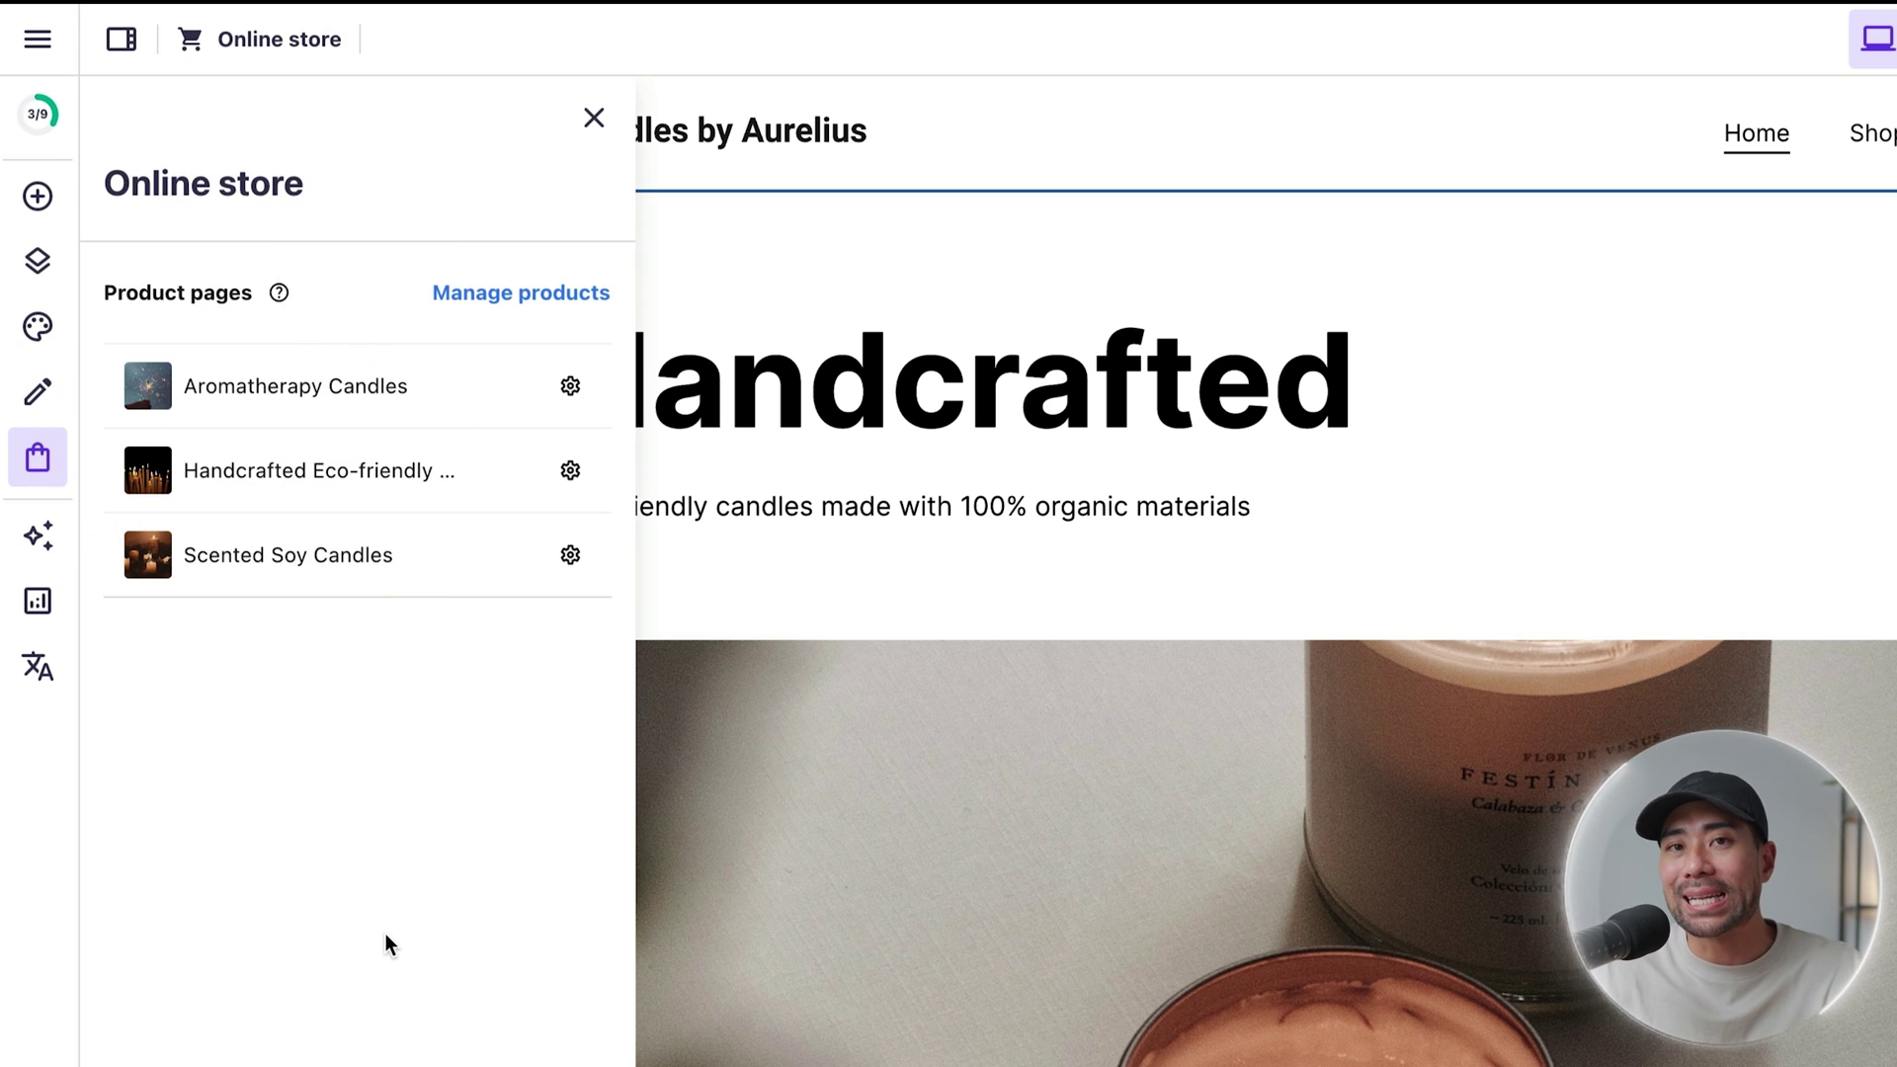
pyautogui.click(36, 541)
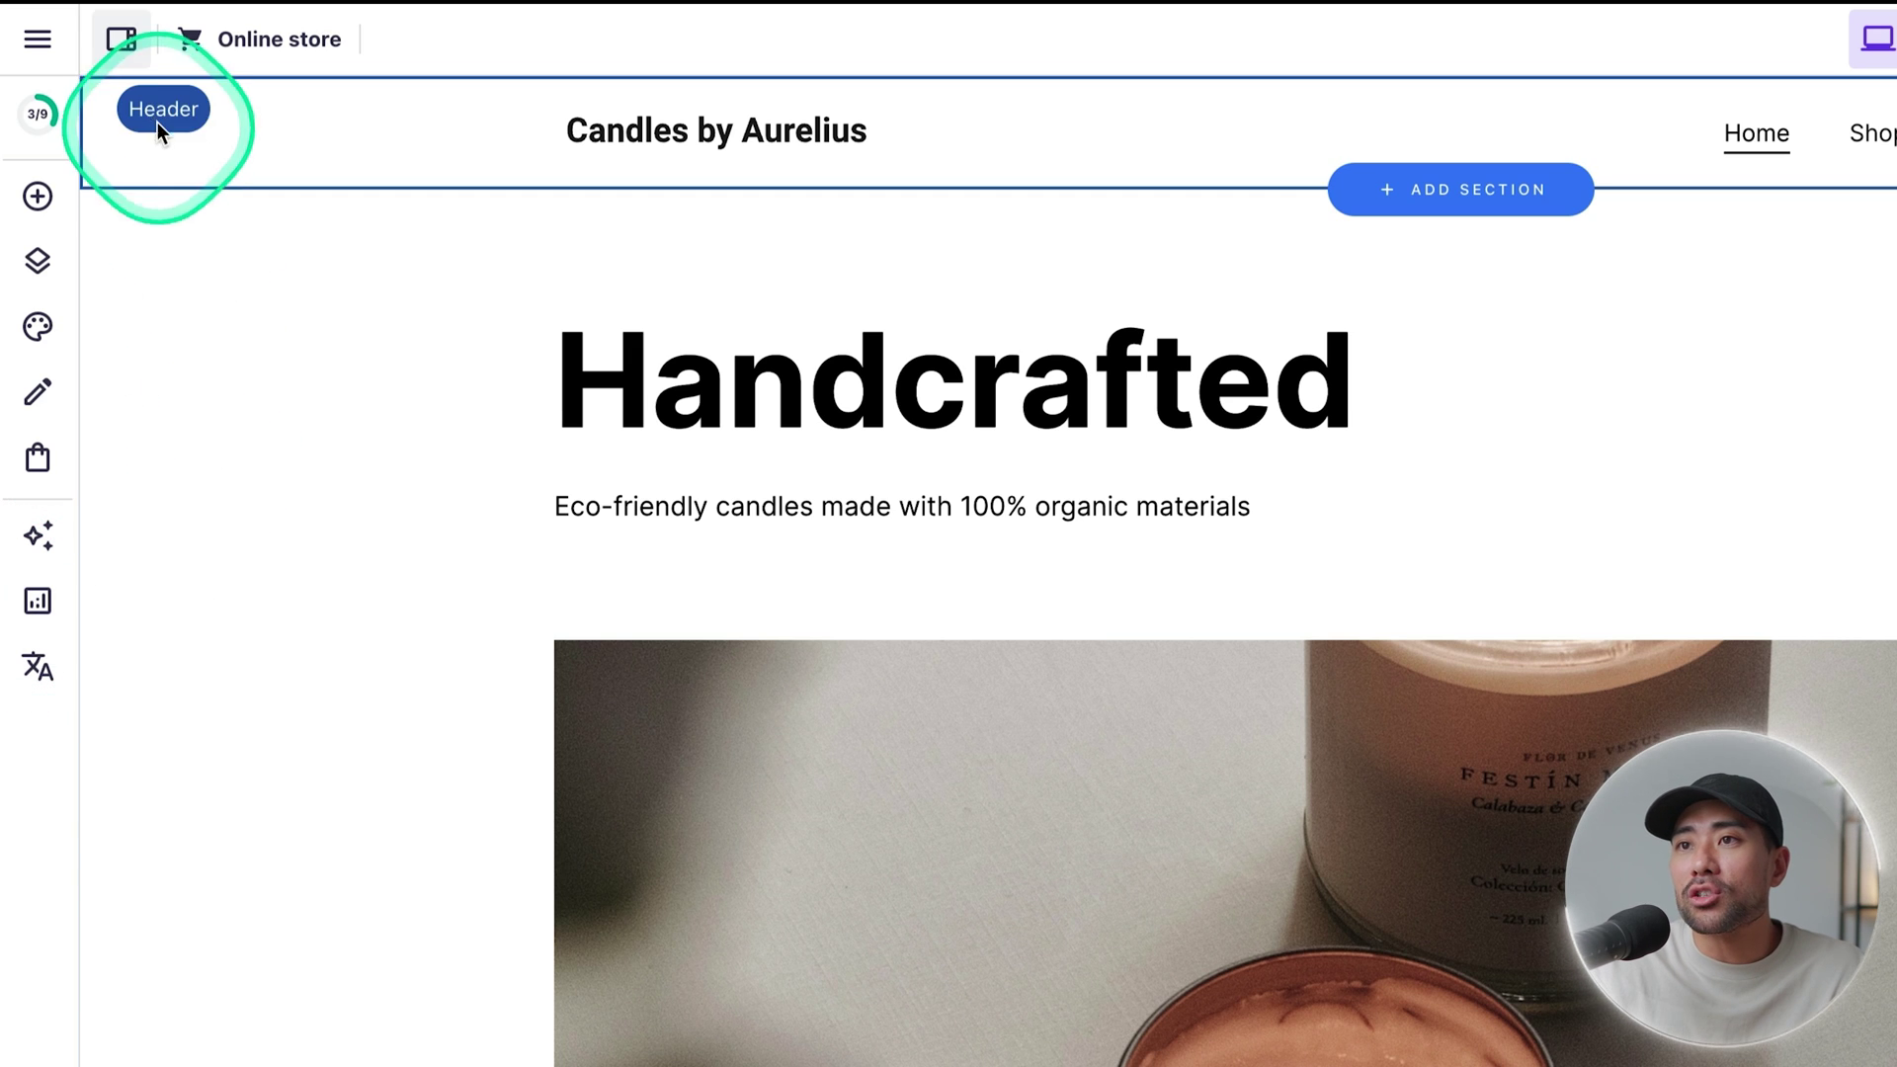
pyautogui.click(119, 43)
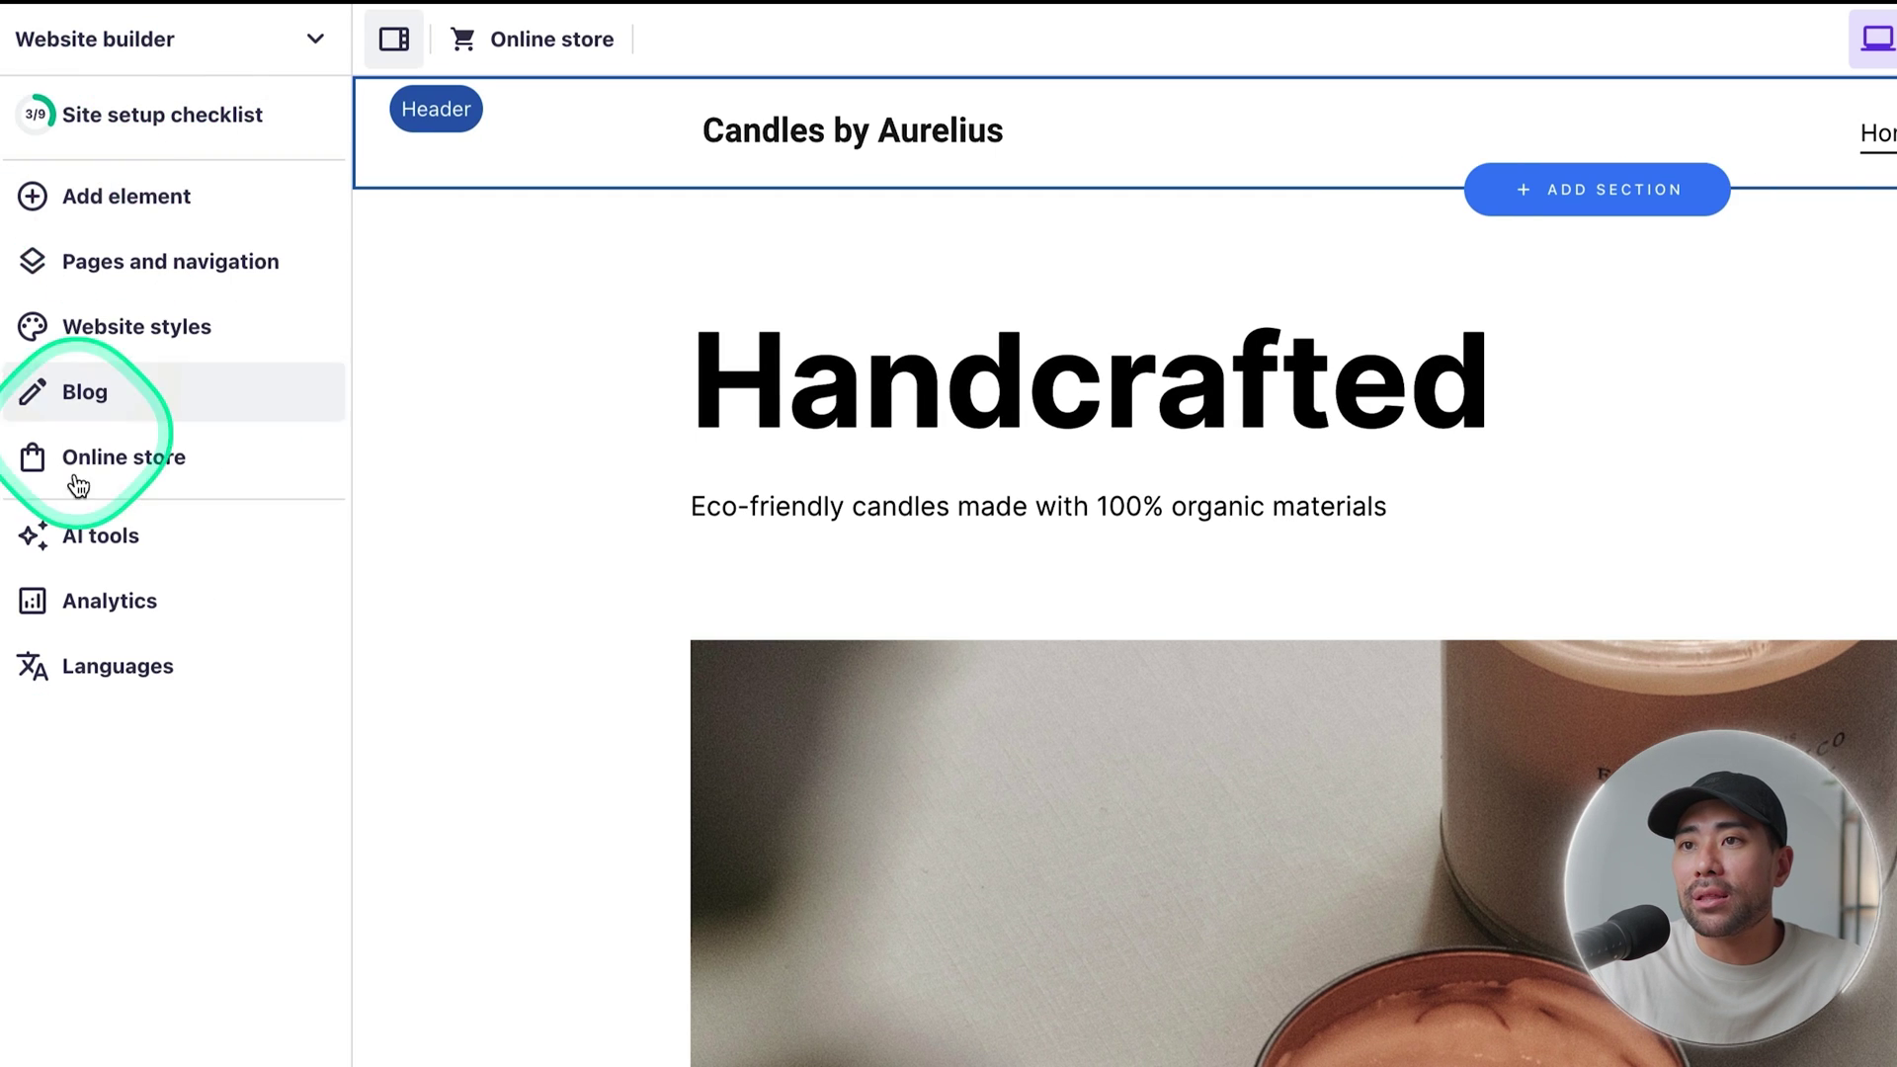
# Step: Collapse the sidebar and scroll through the homepage in mobile layout
pyautogui.click(393, 39)
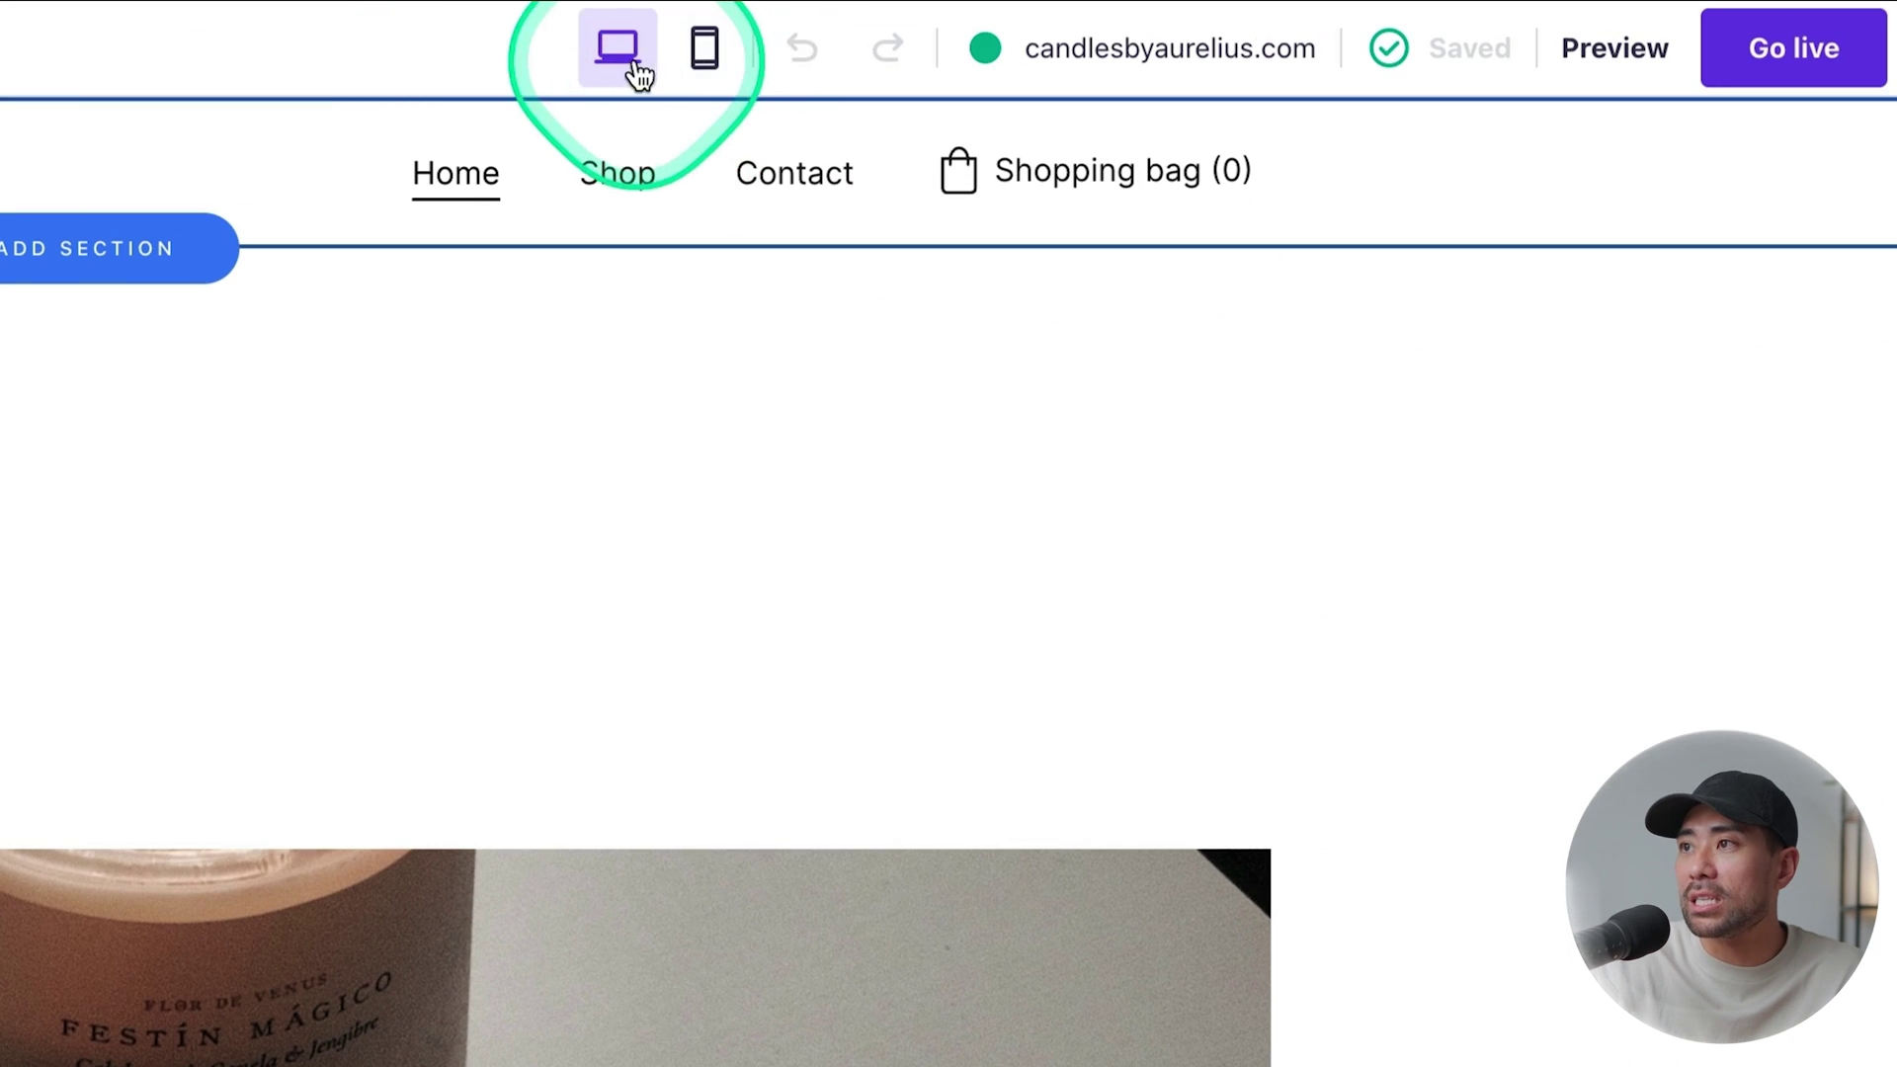
pyautogui.click(704, 49)
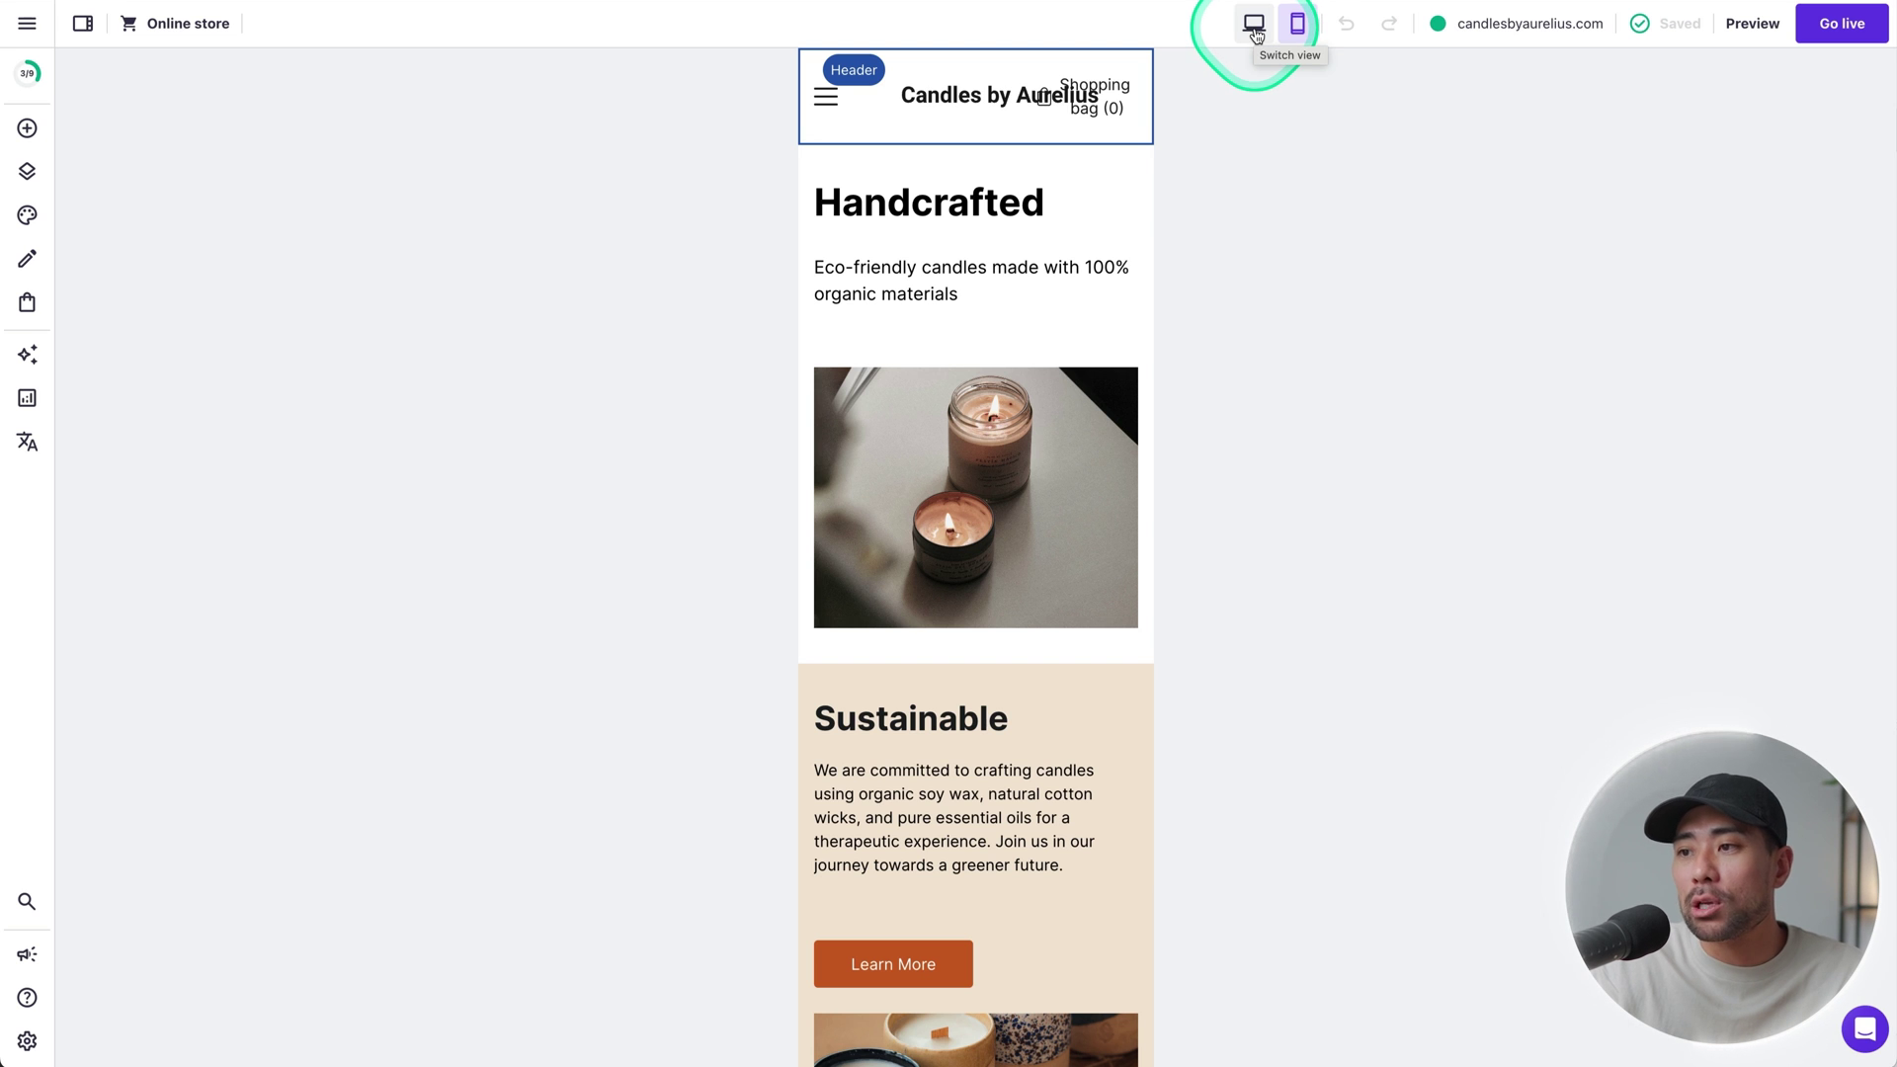
pyautogui.scroll(-15, 1074, 341)
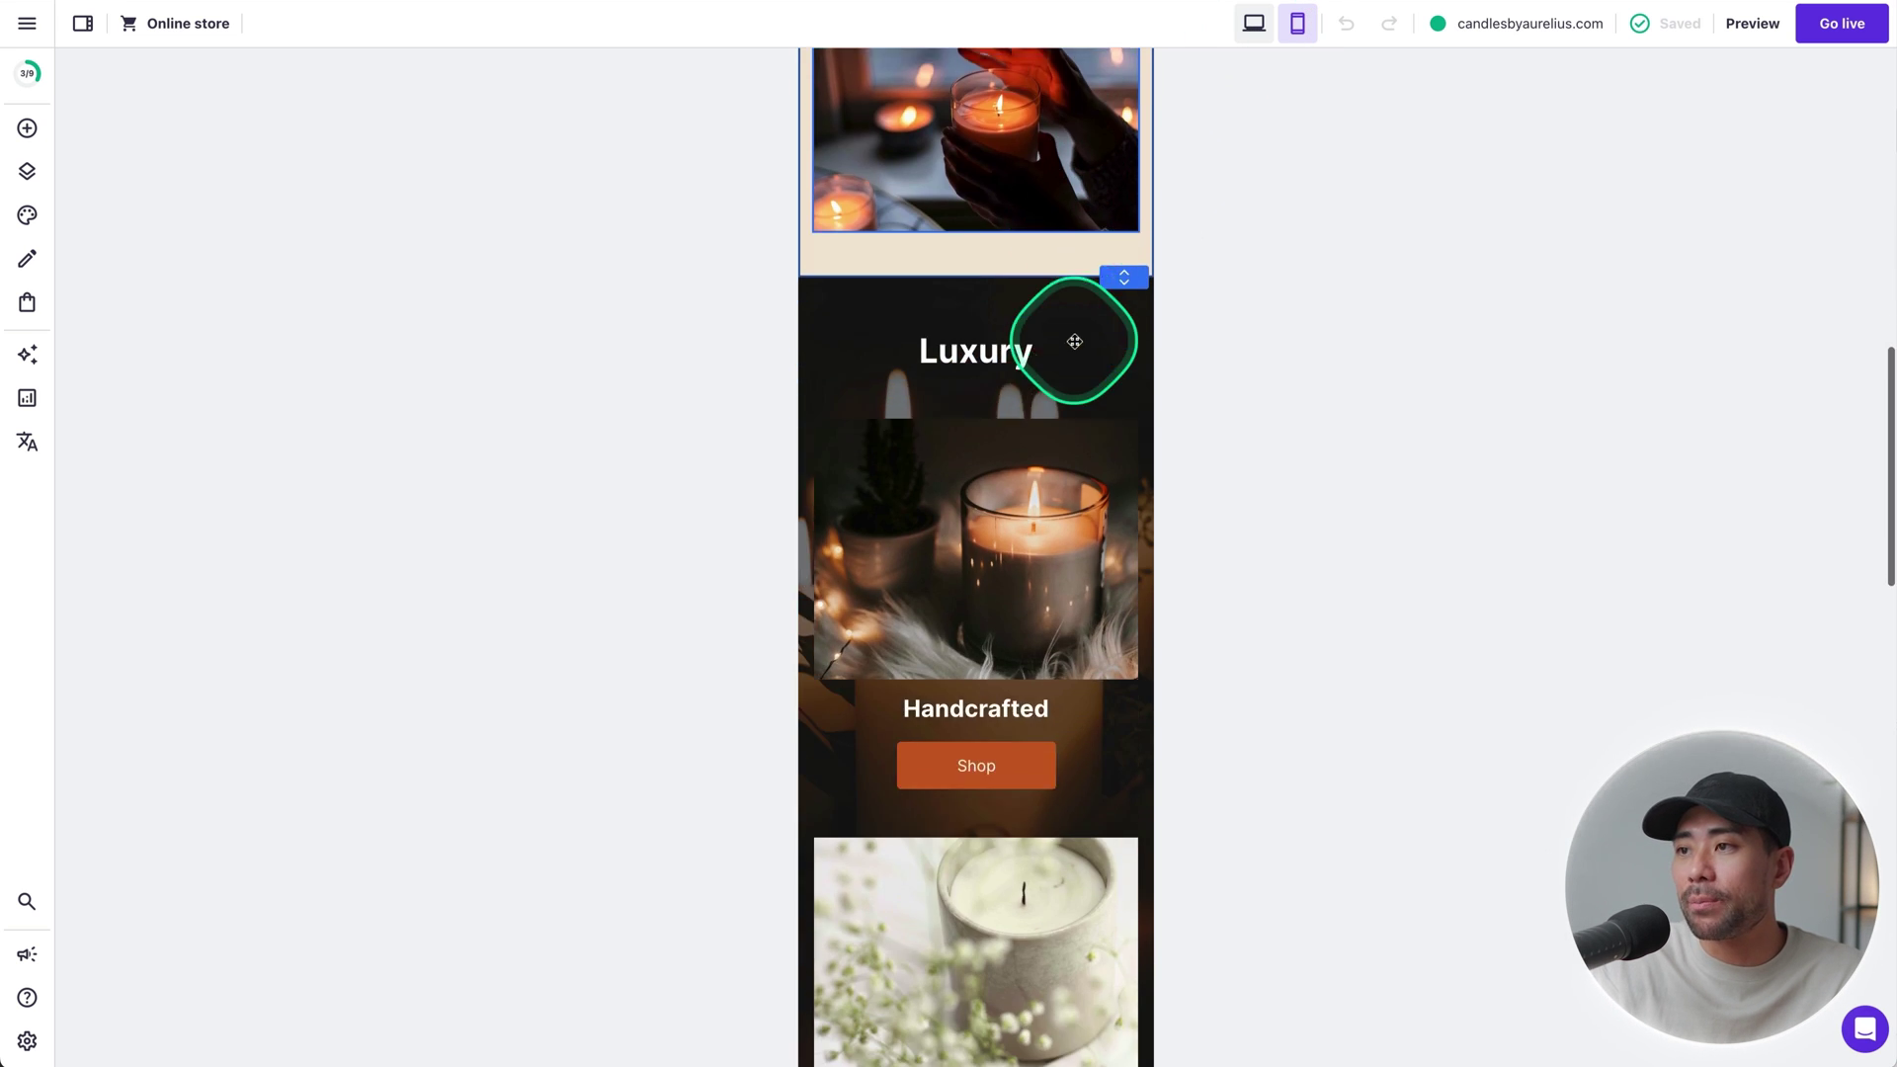
pyautogui.scroll(-20, 1075, 341)
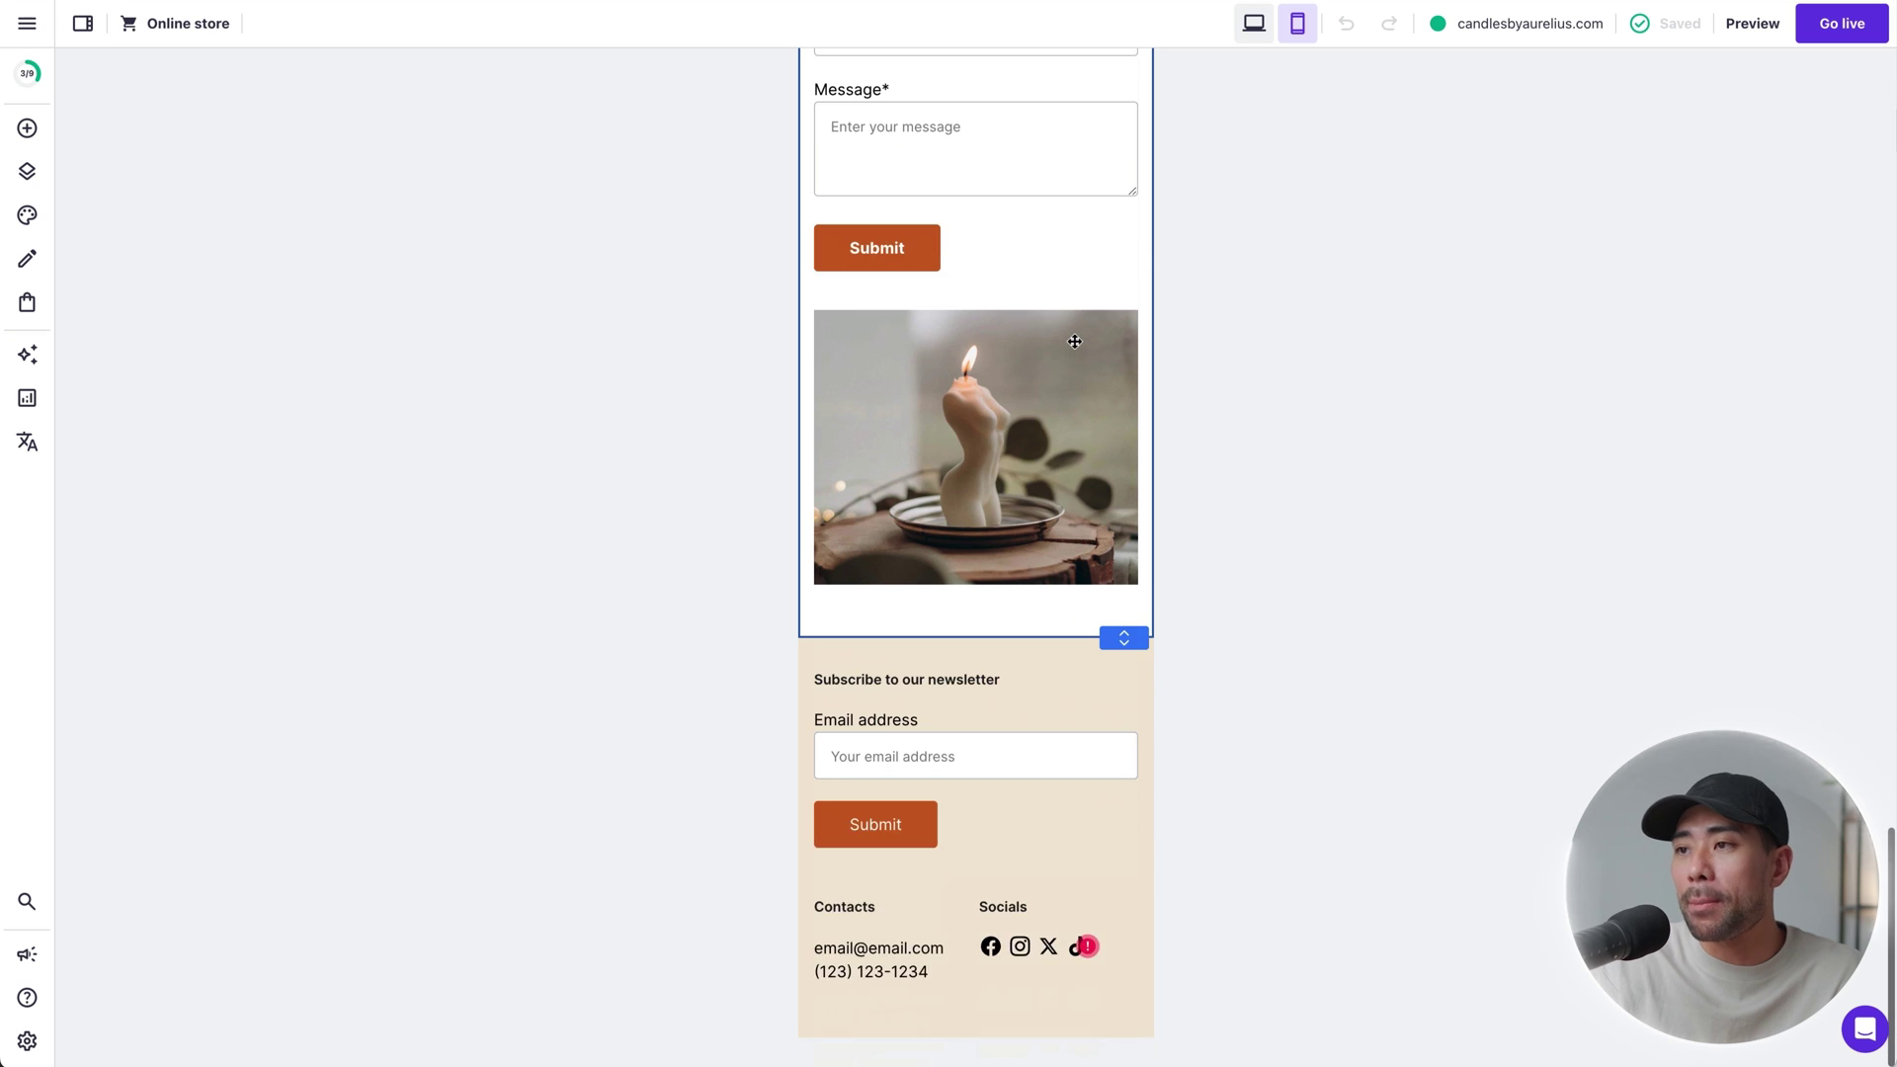
pyautogui.scroll(5, 1075, 340)
pyautogui.scroll(15, 1074, 341)
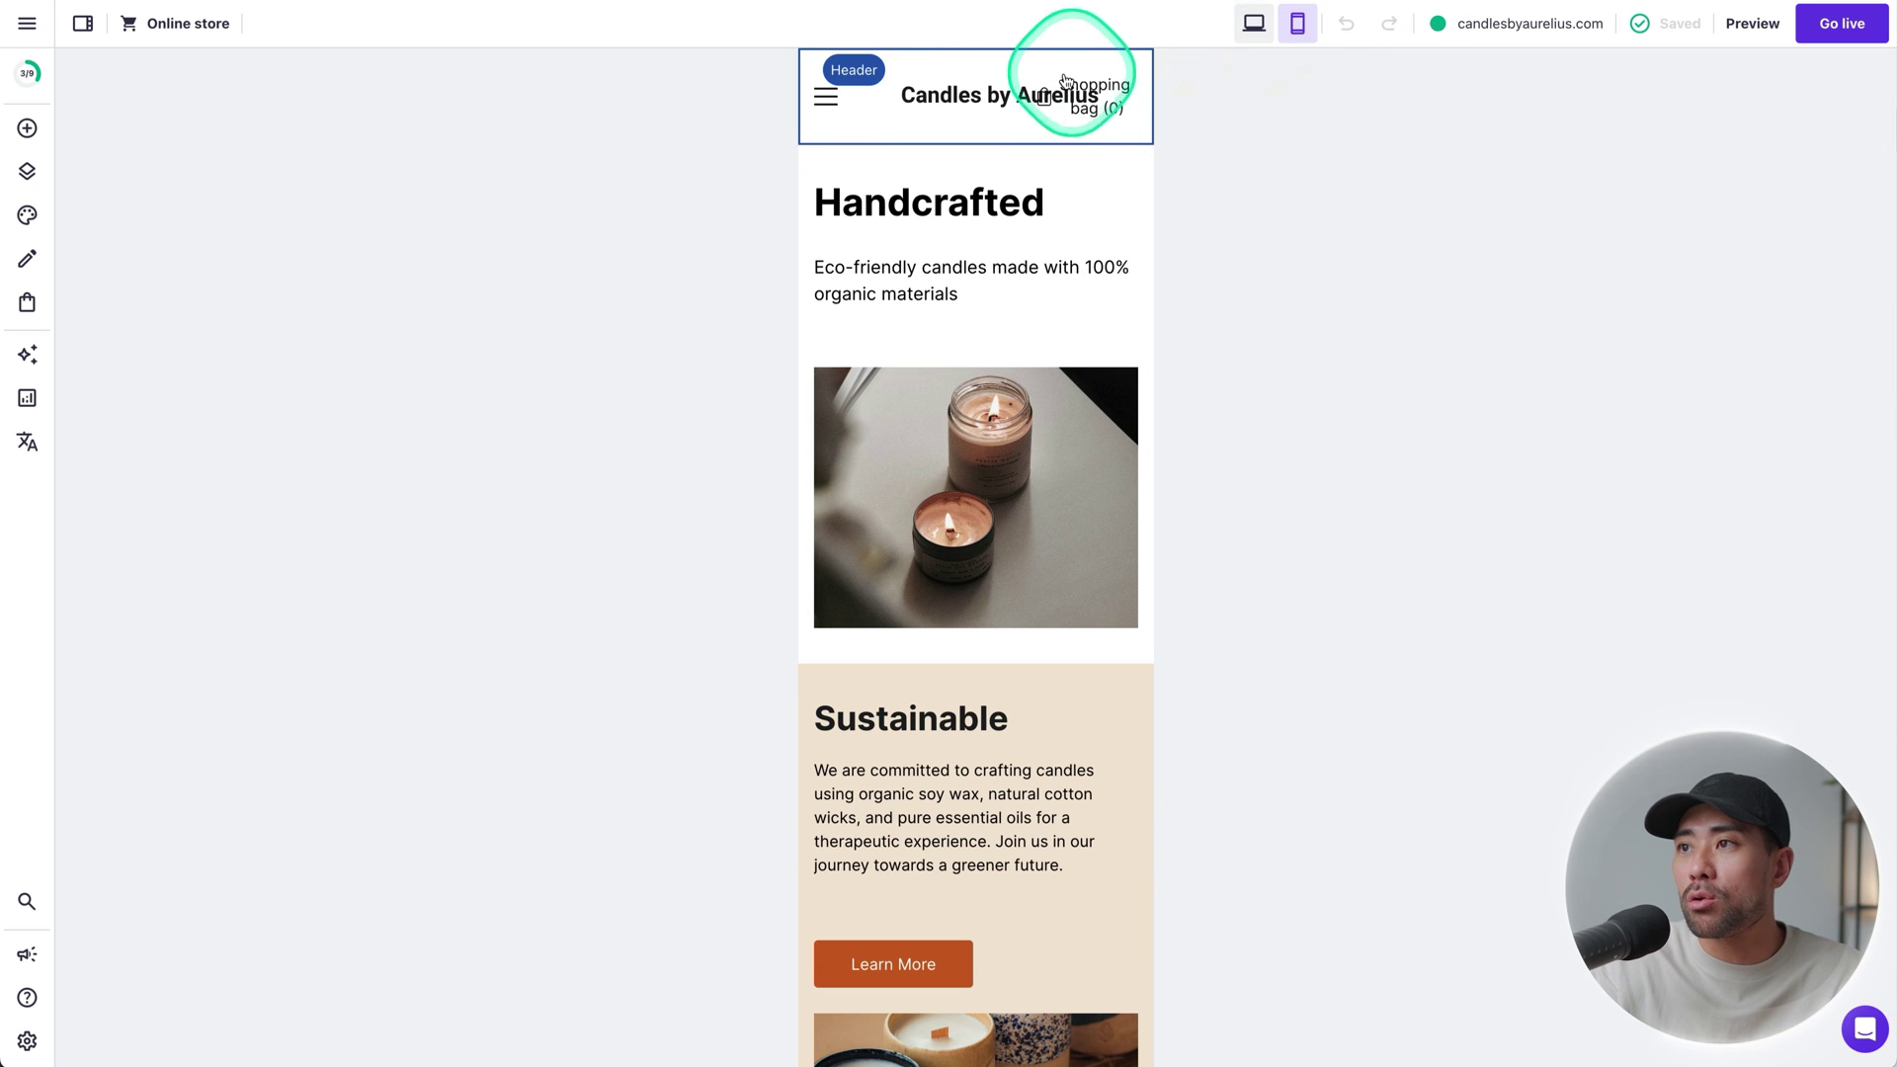
# Step: Switch the canvas to desktop view, scroll to the Luxury section and open the Add element list
pyautogui.click(1254, 24)
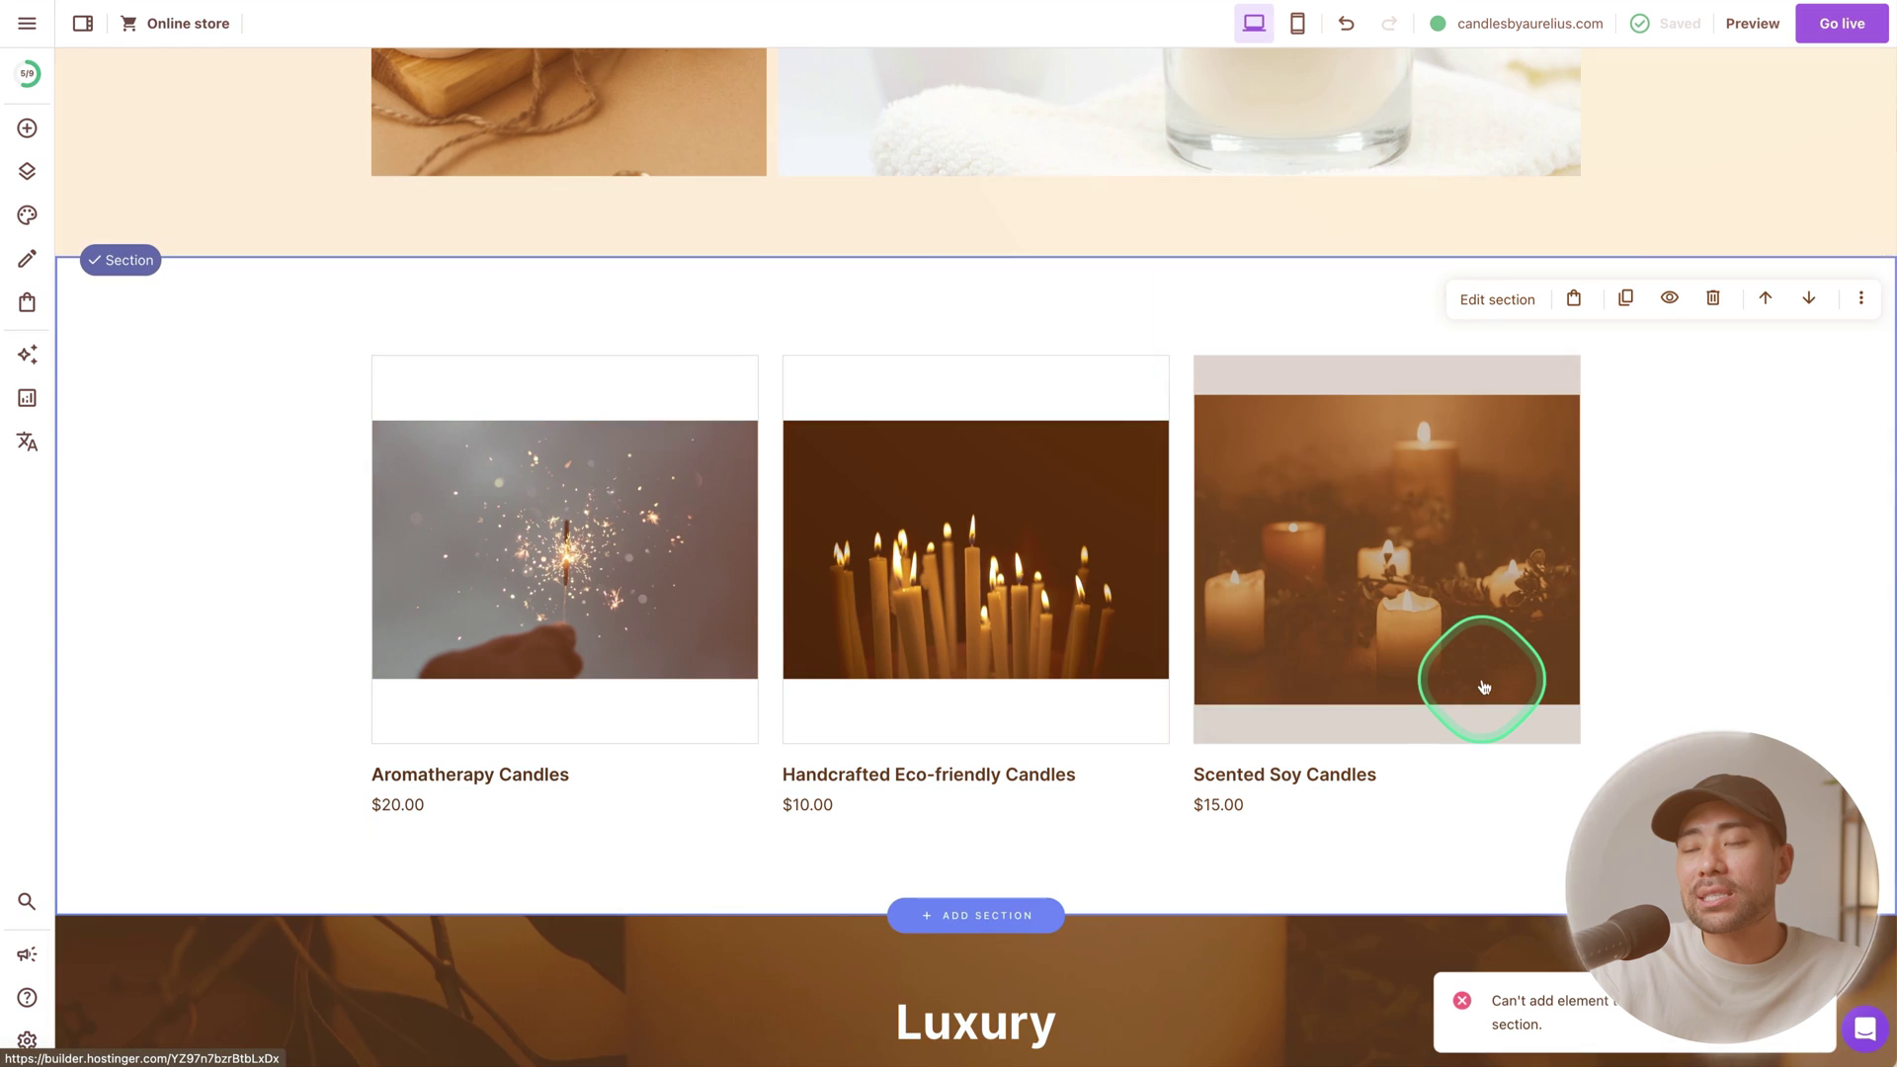
pyautogui.scroll(-4, 1483, 679)
pyautogui.scroll(-4, 1483, 680)
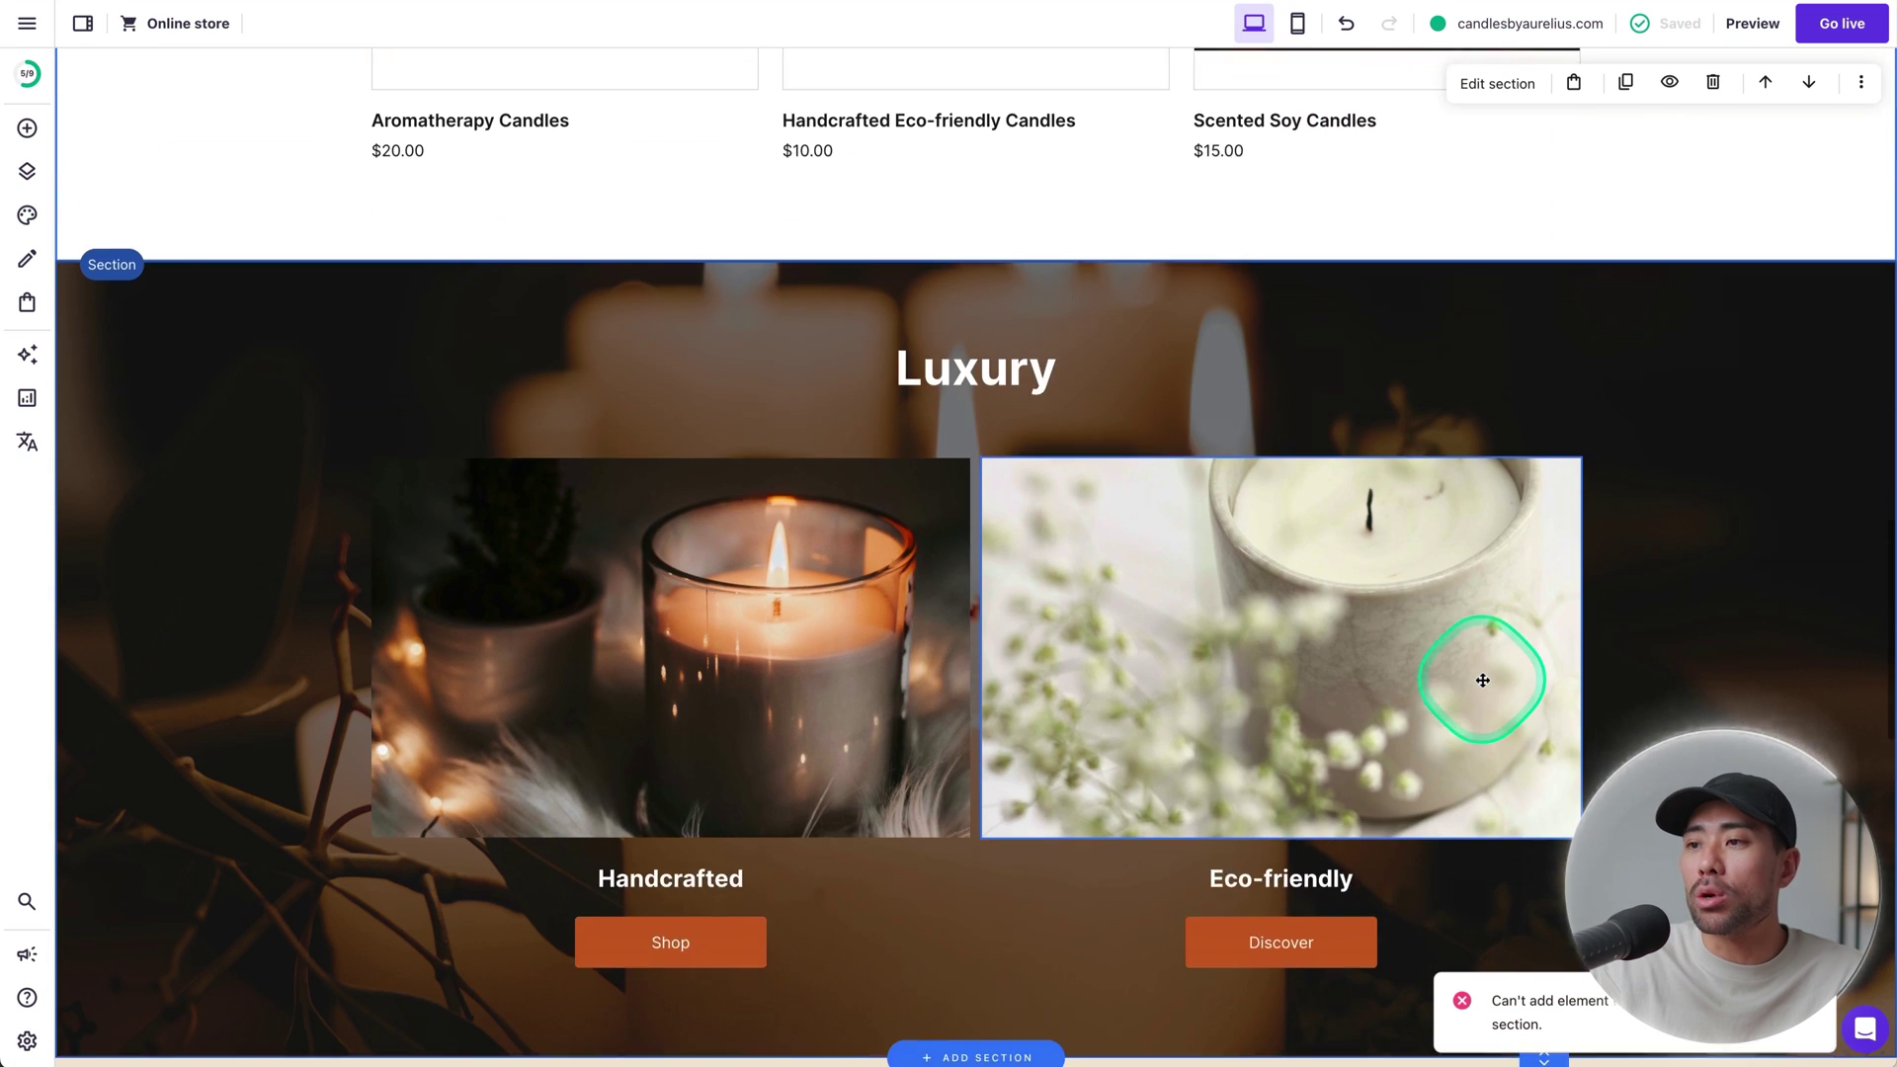
pyautogui.click(28, 132)
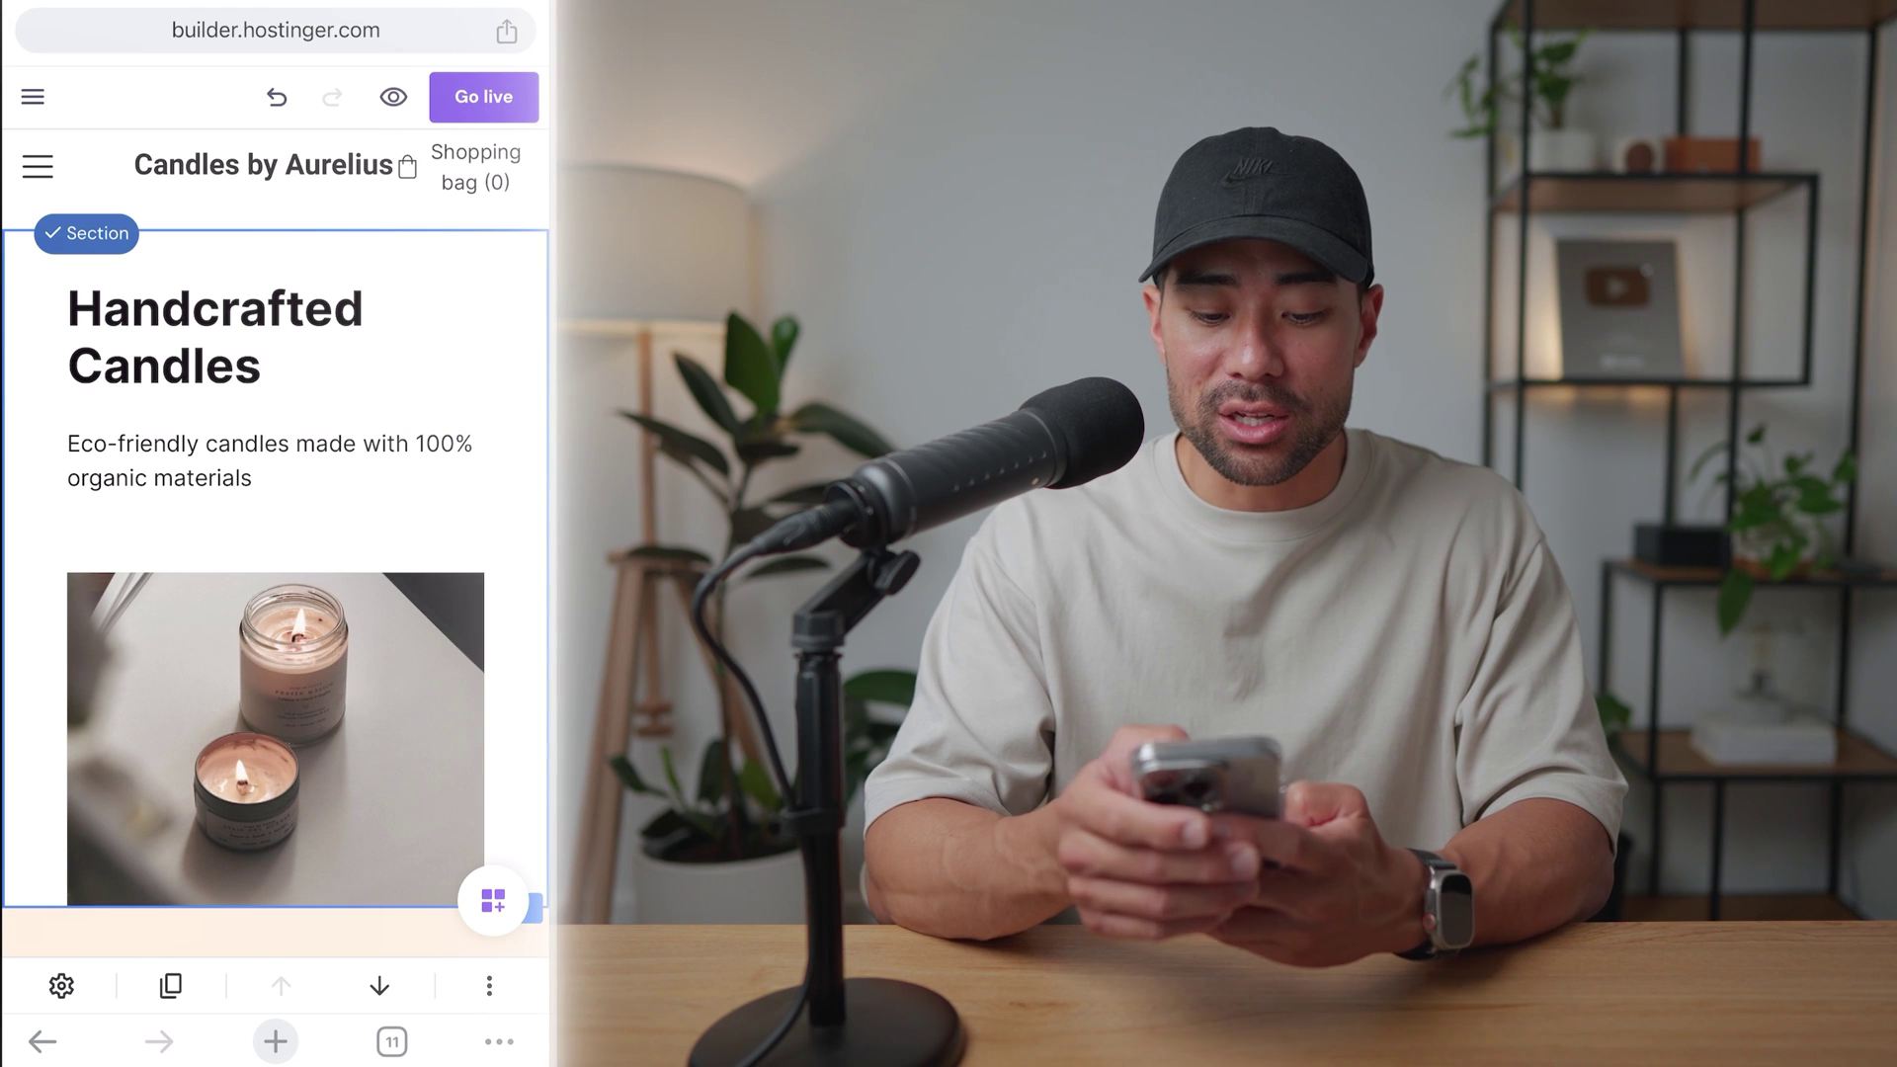
# Step: Edit the Handcrafted Candles heading text in place, then remove the added words
pyautogui.click(214, 336)
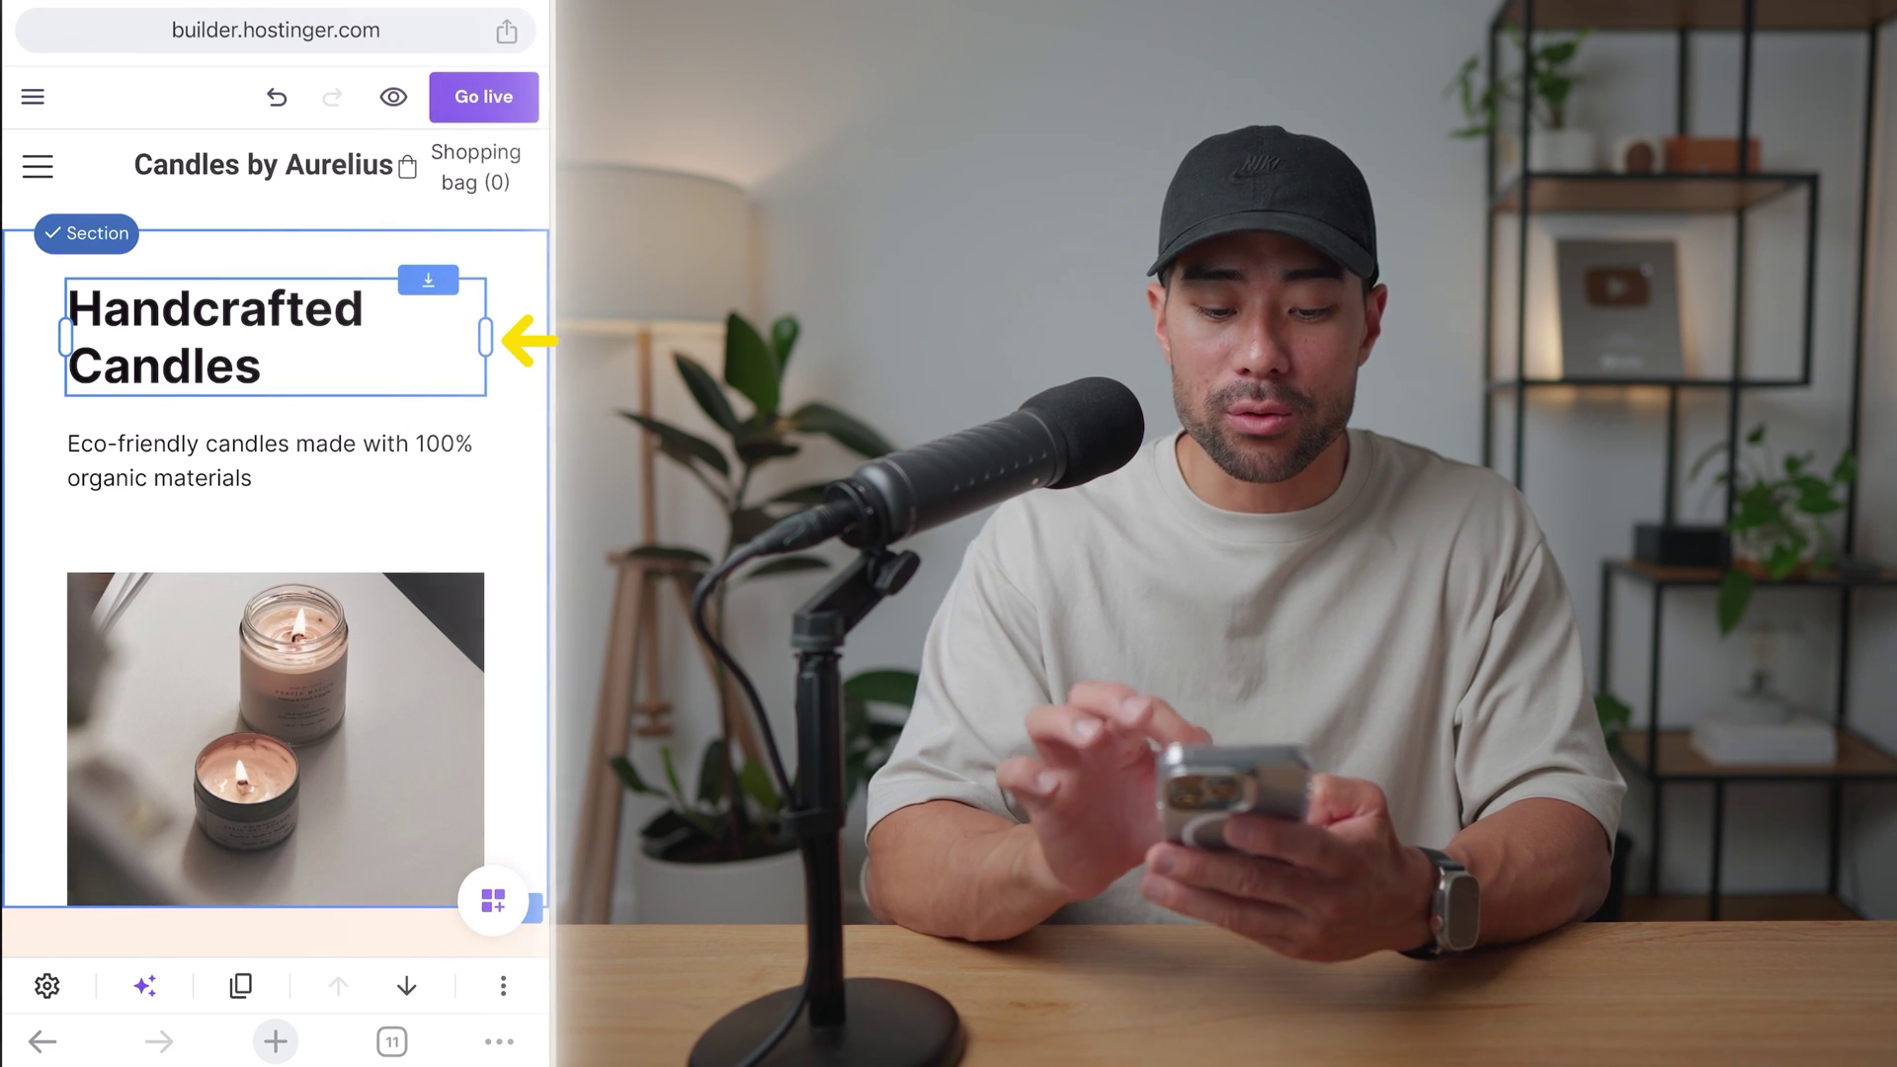
pyautogui.click(262, 366)
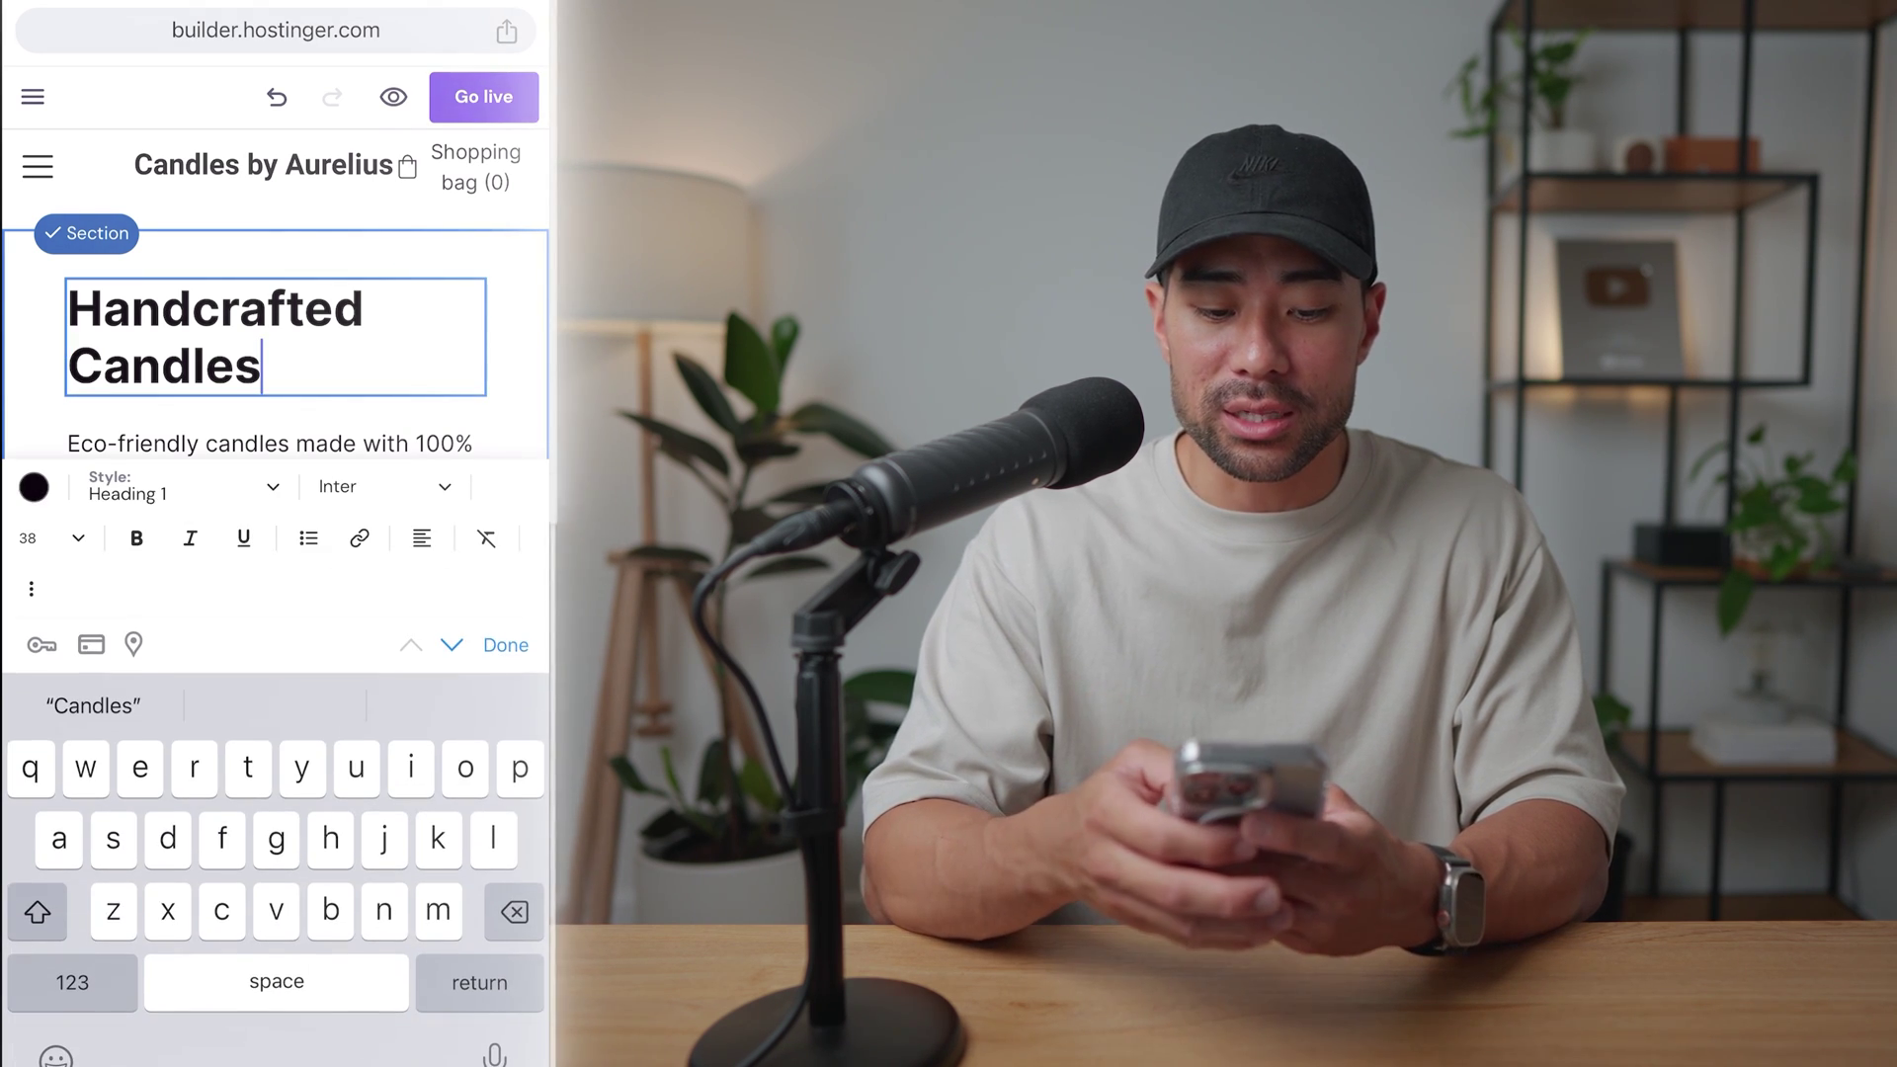
pyautogui.write('For All')
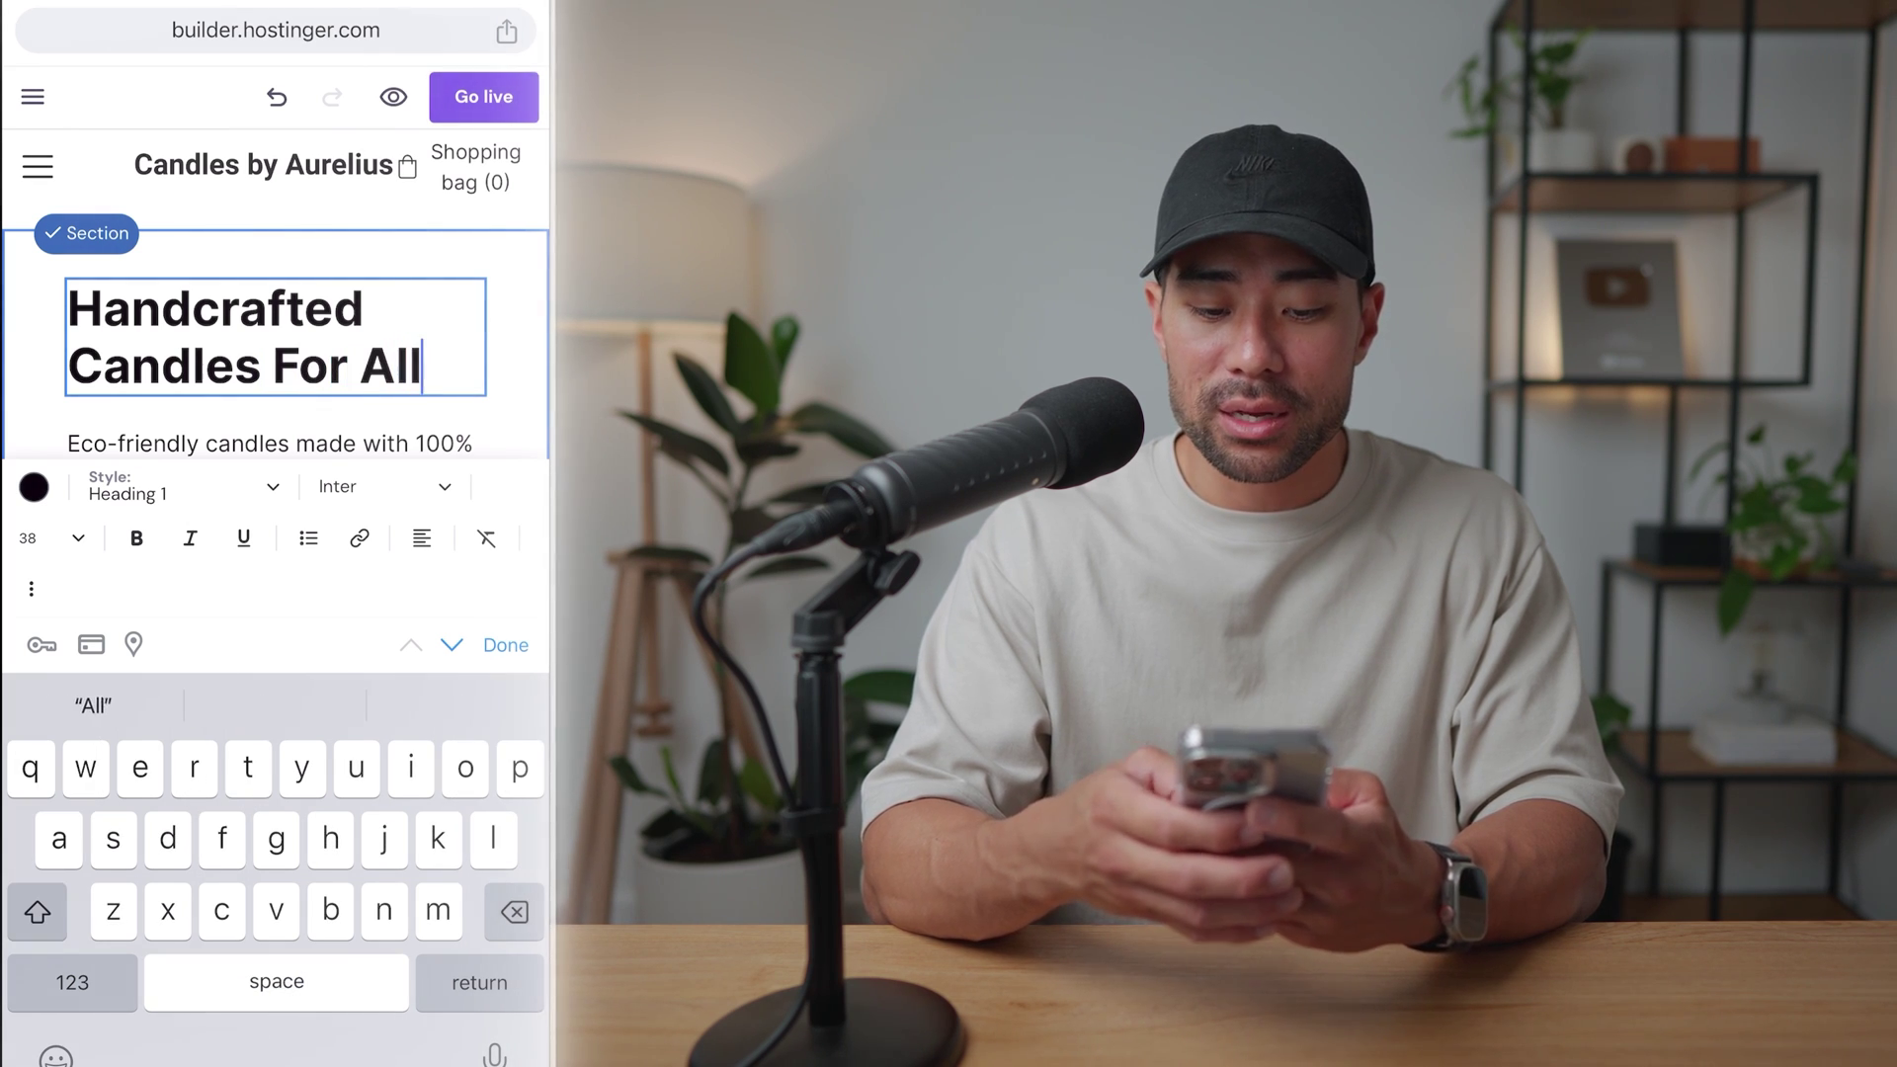
pyautogui.press('BackSpace')
pyautogui.press('BackSpace')
pyautogui.press('BackSpace')
pyautogui.press('BackSpace')
pyautogui.press('BackSpace')
pyautogui.press('BackSpace')
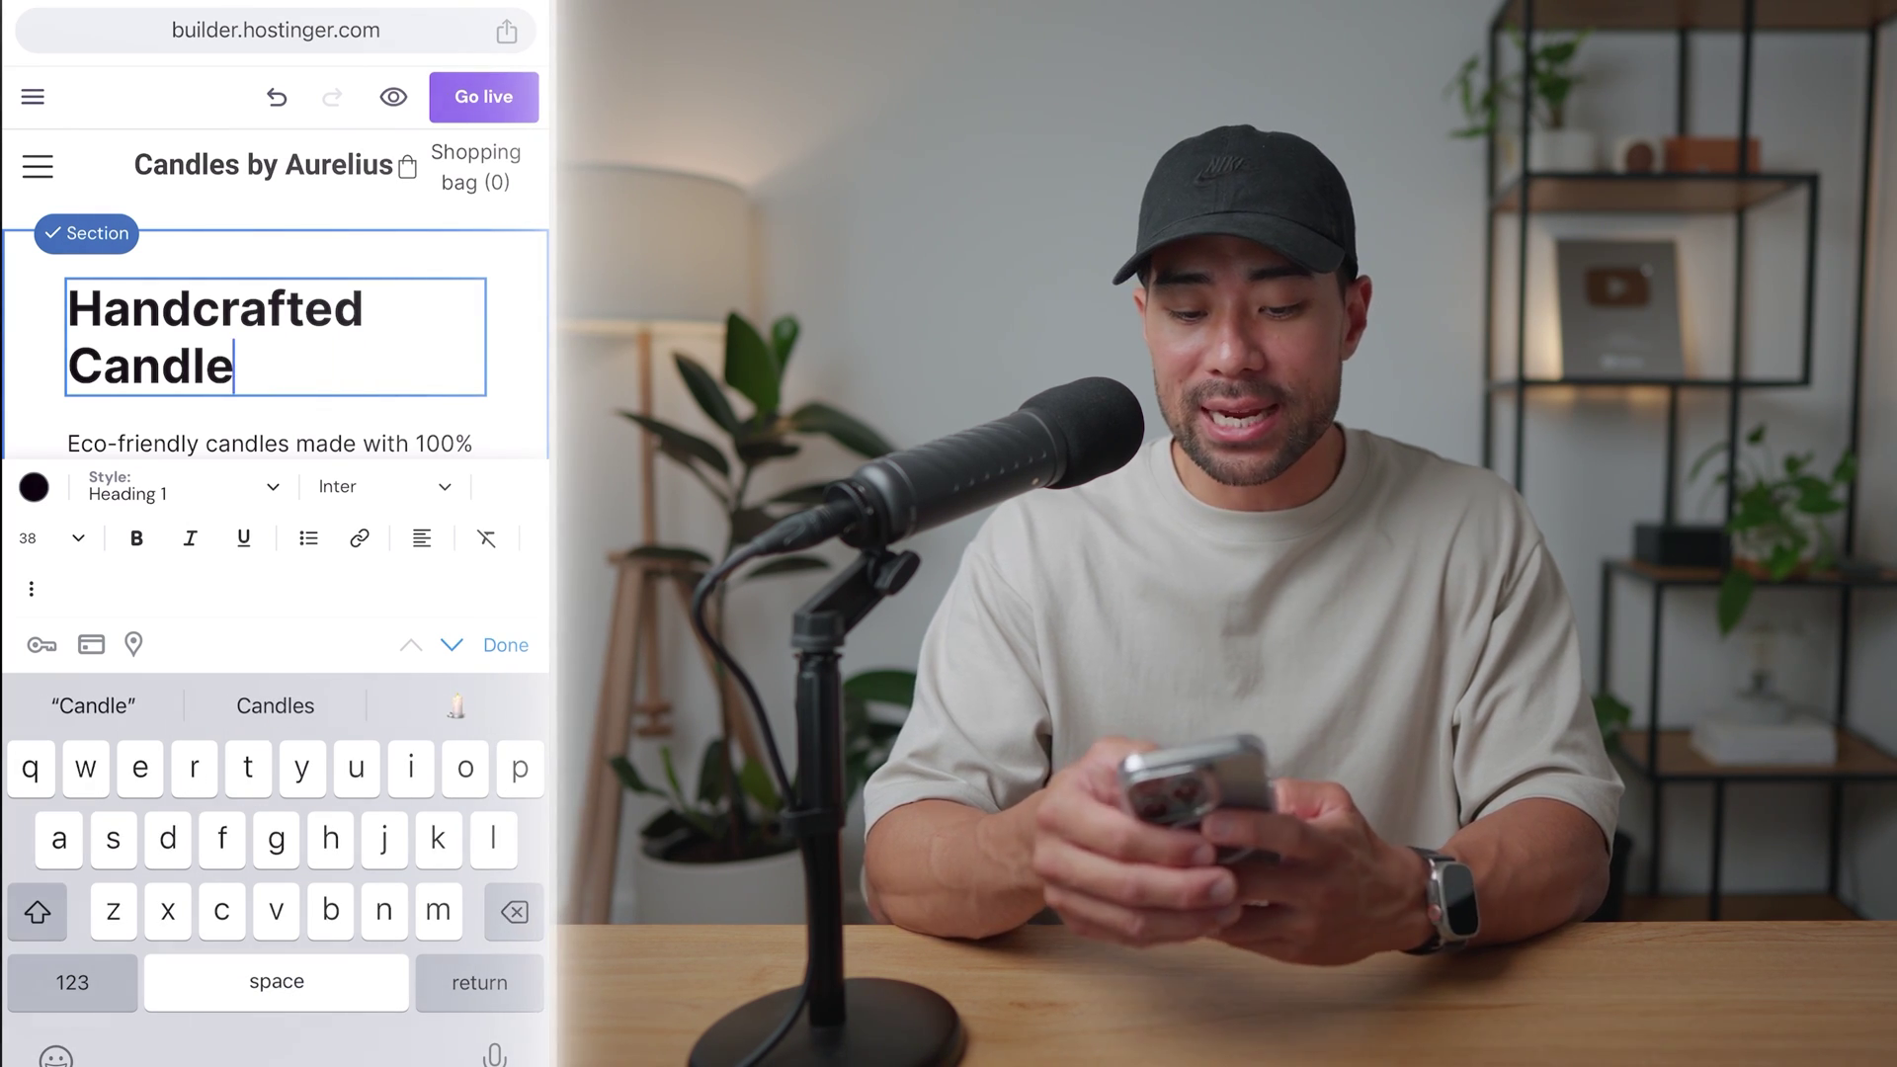
pyautogui.write('s')
pyautogui.click(266, 166)
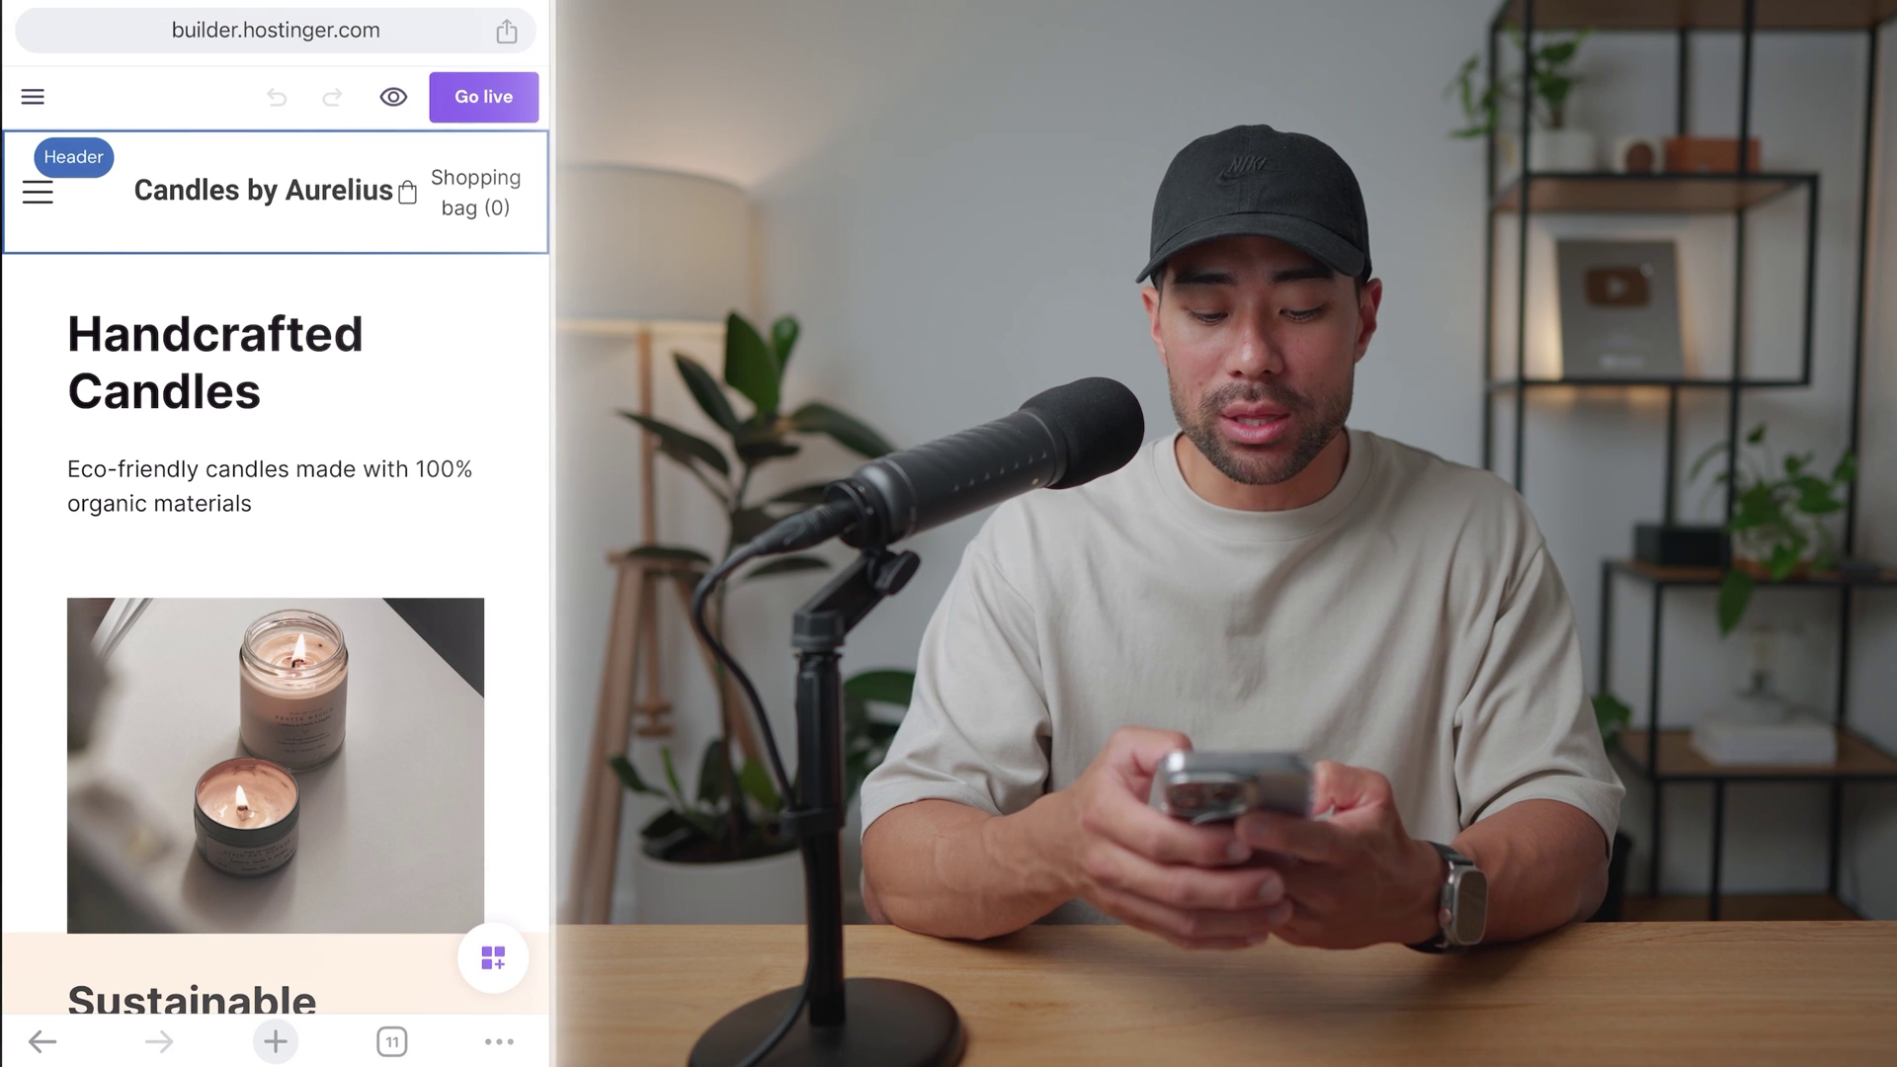
# Step: Move the candle photo up closer to the text
pyautogui.click(276, 766)
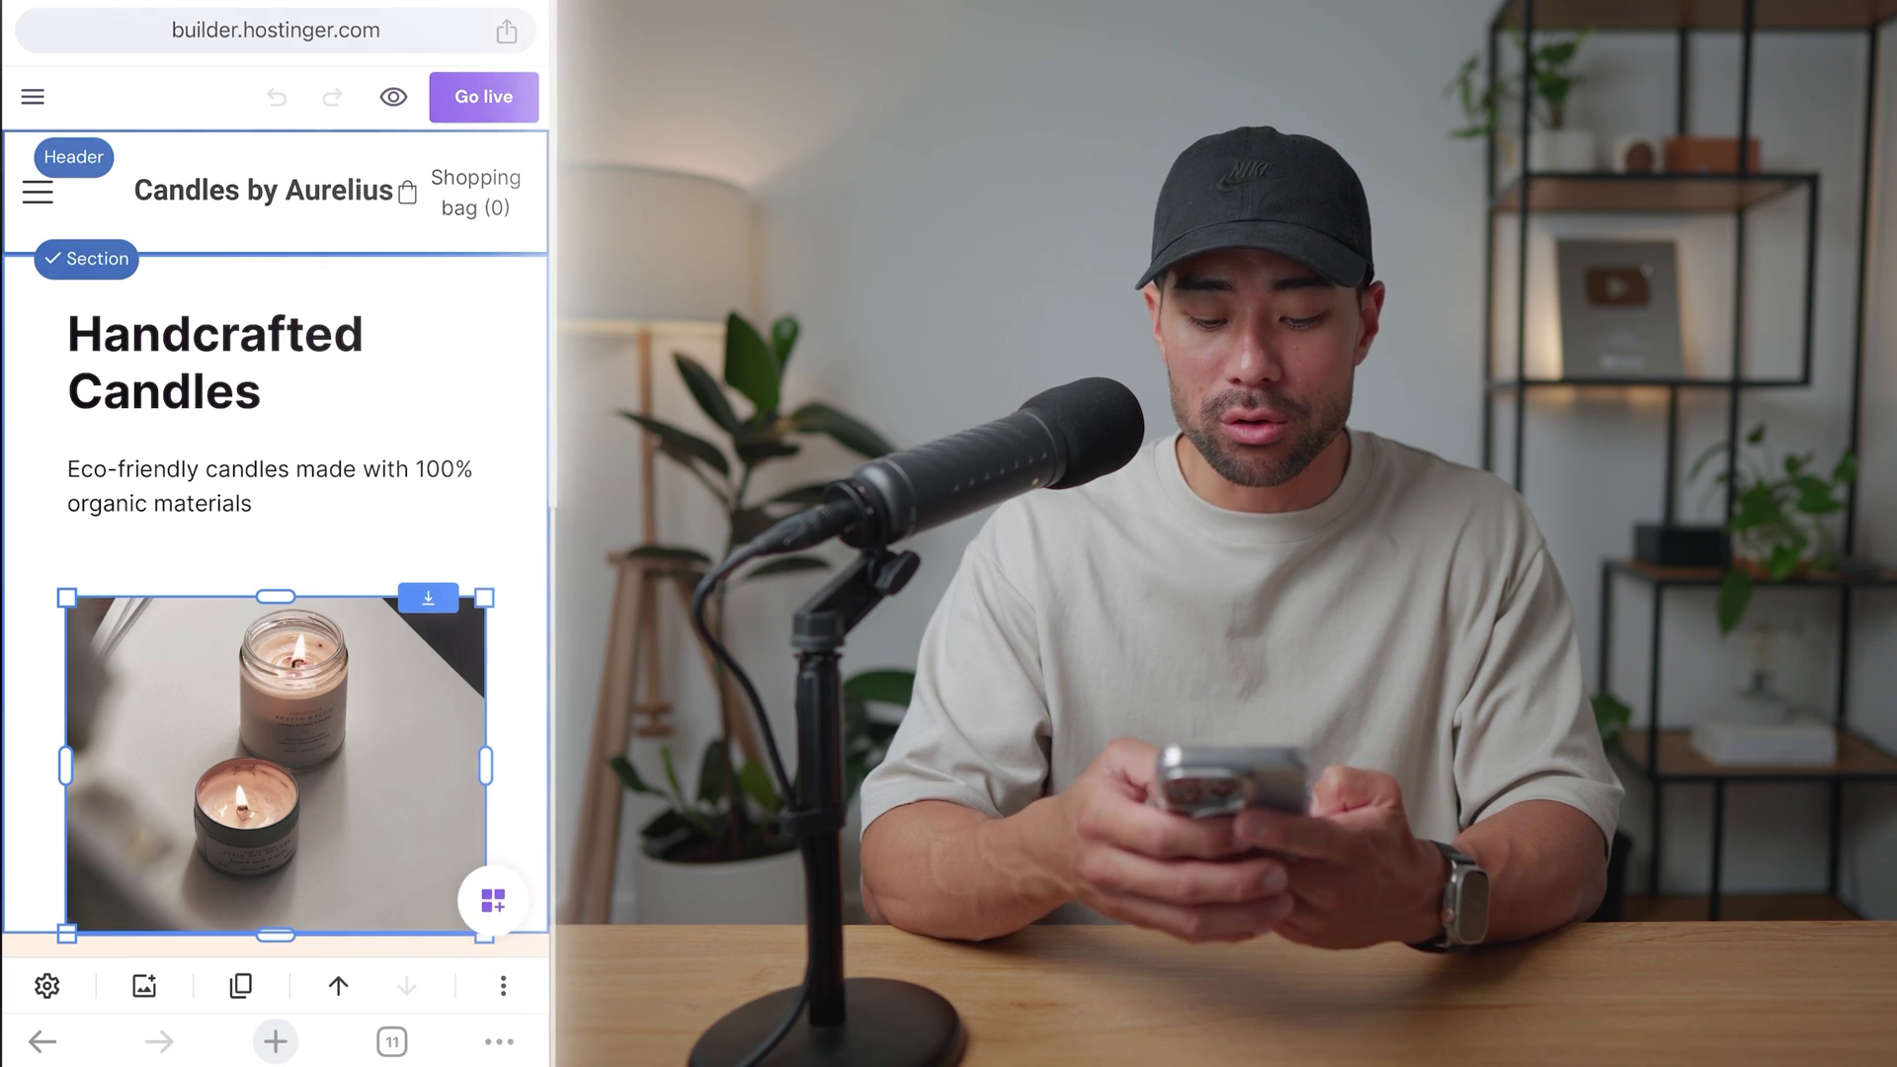
pyautogui.scroll(-2, 276, 563)
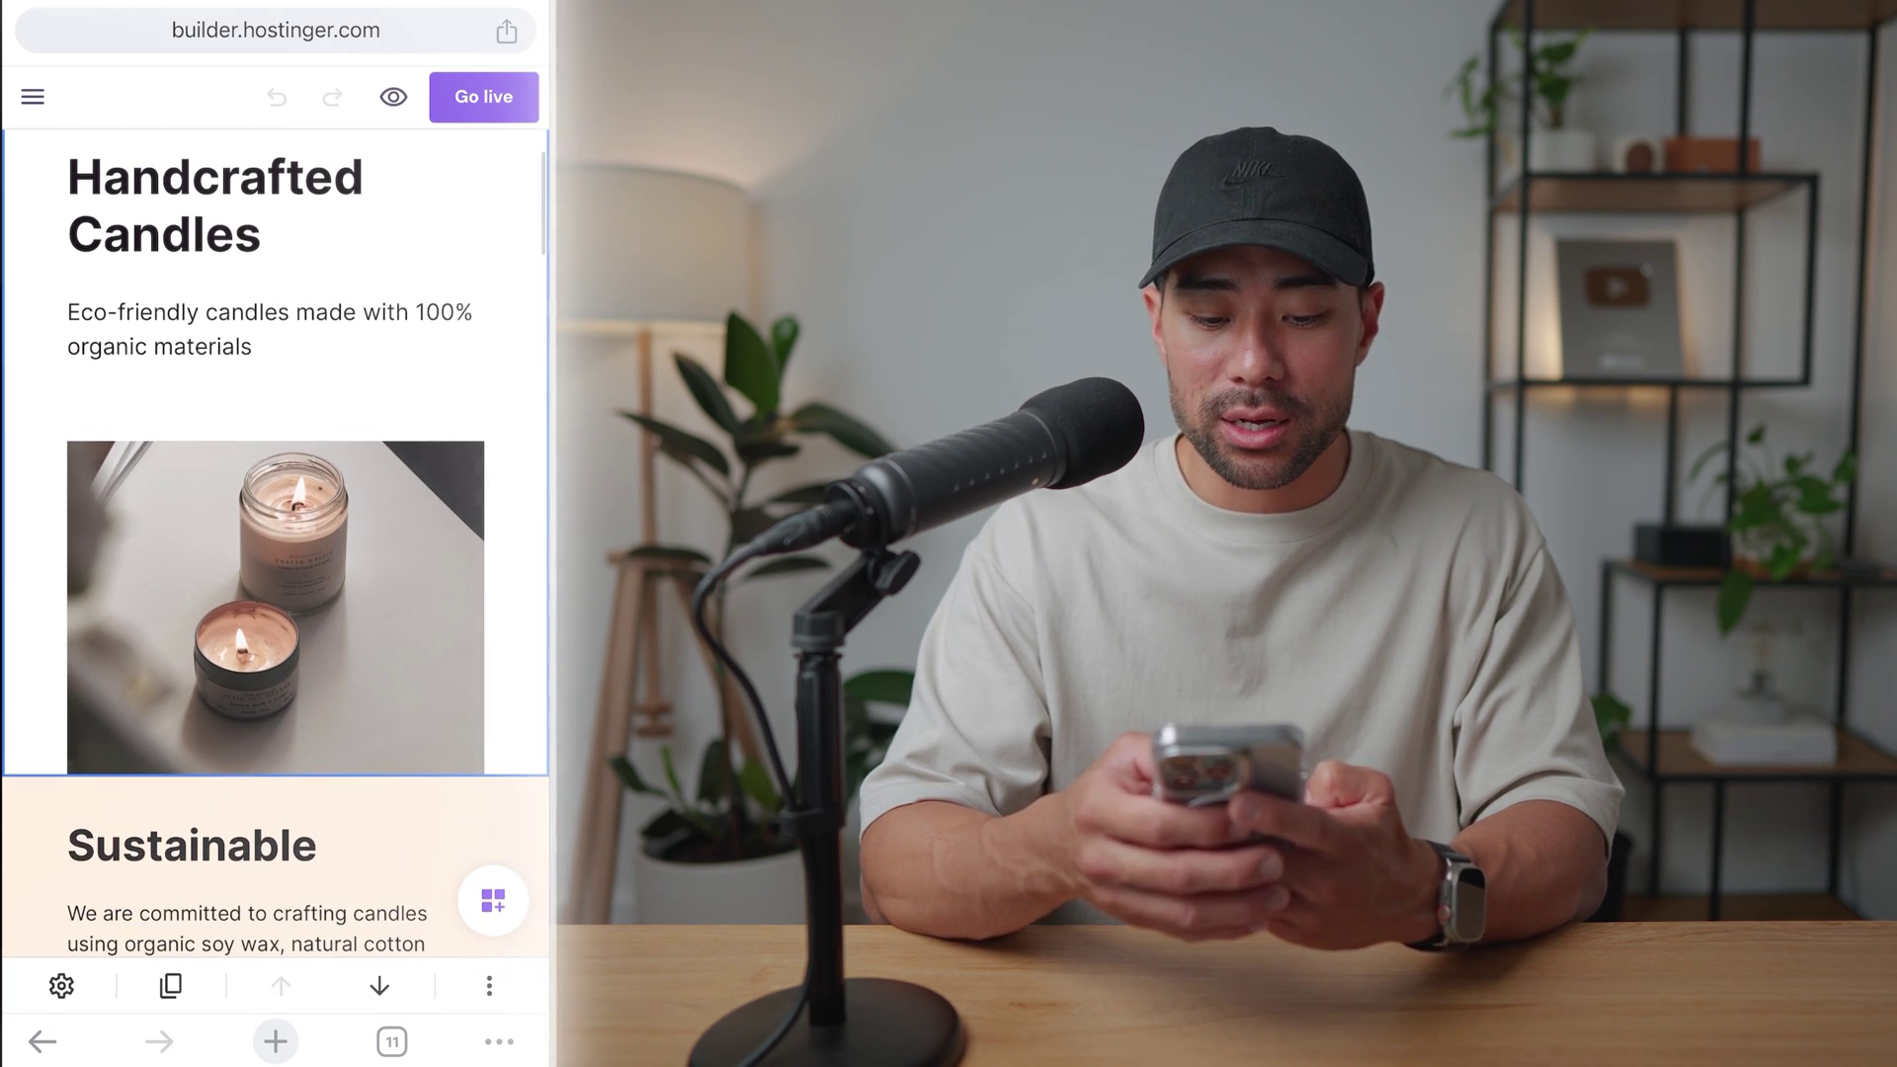
pyautogui.click(275, 607)
pyautogui.moveTo(275, 599); pyautogui.dragTo(275, 550)
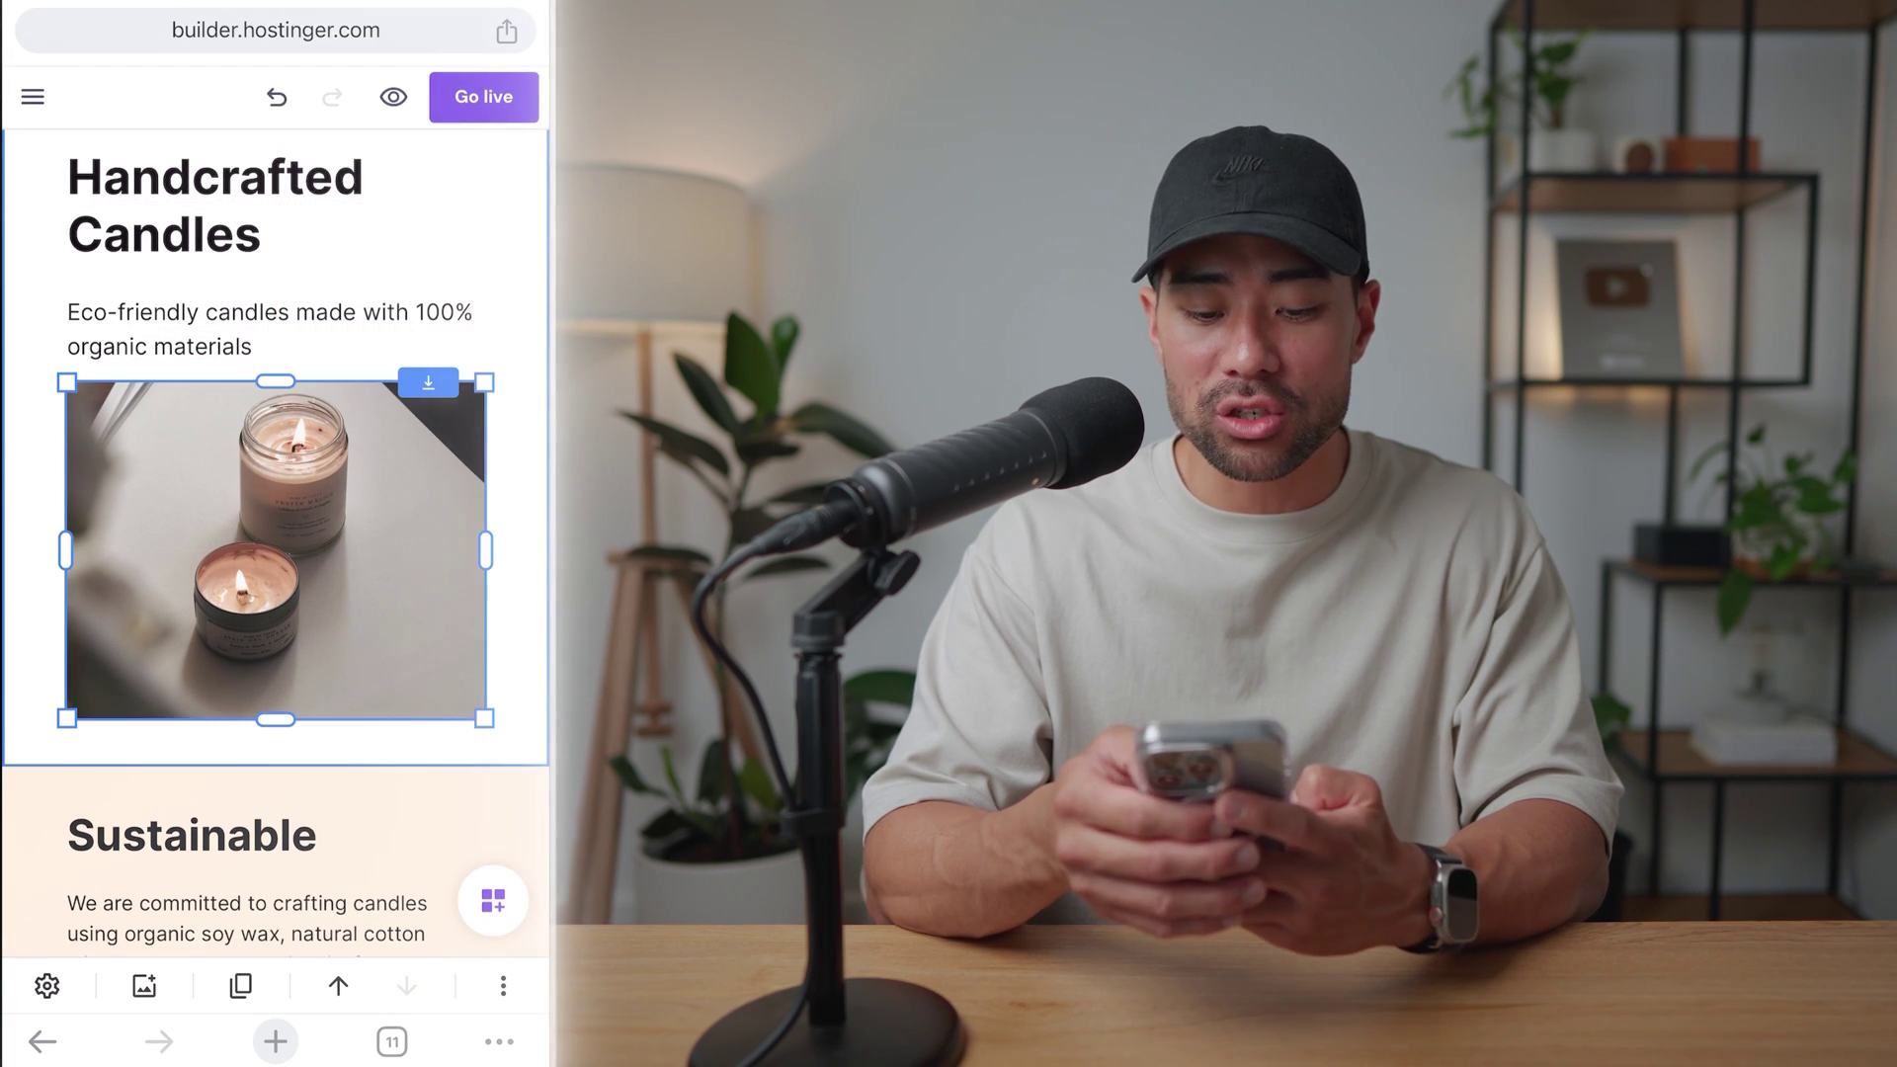
# Step: Nudge the 'Eco-friendly candles made with 100% organic materials' line slightly higher
pyautogui.click(275, 345)
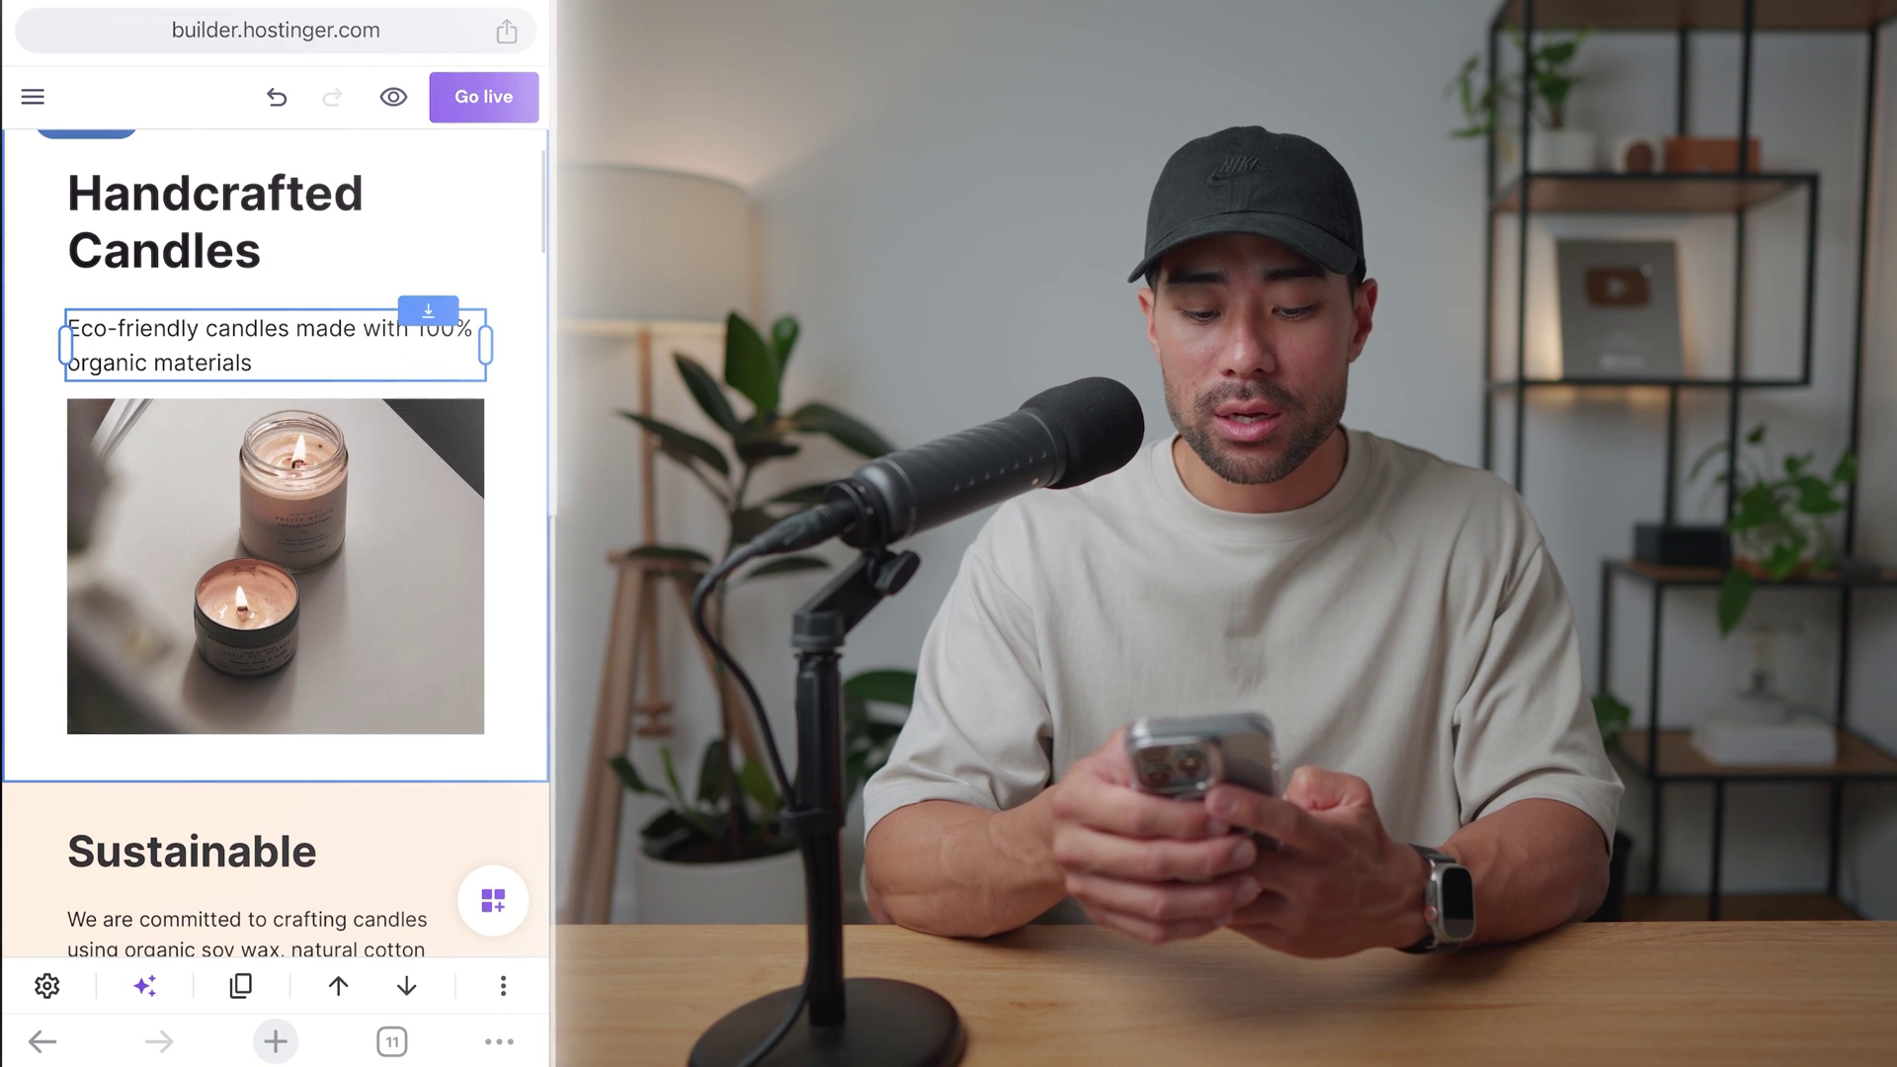
pyautogui.moveTo(275, 344); pyautogui.dragTo(276, 331)
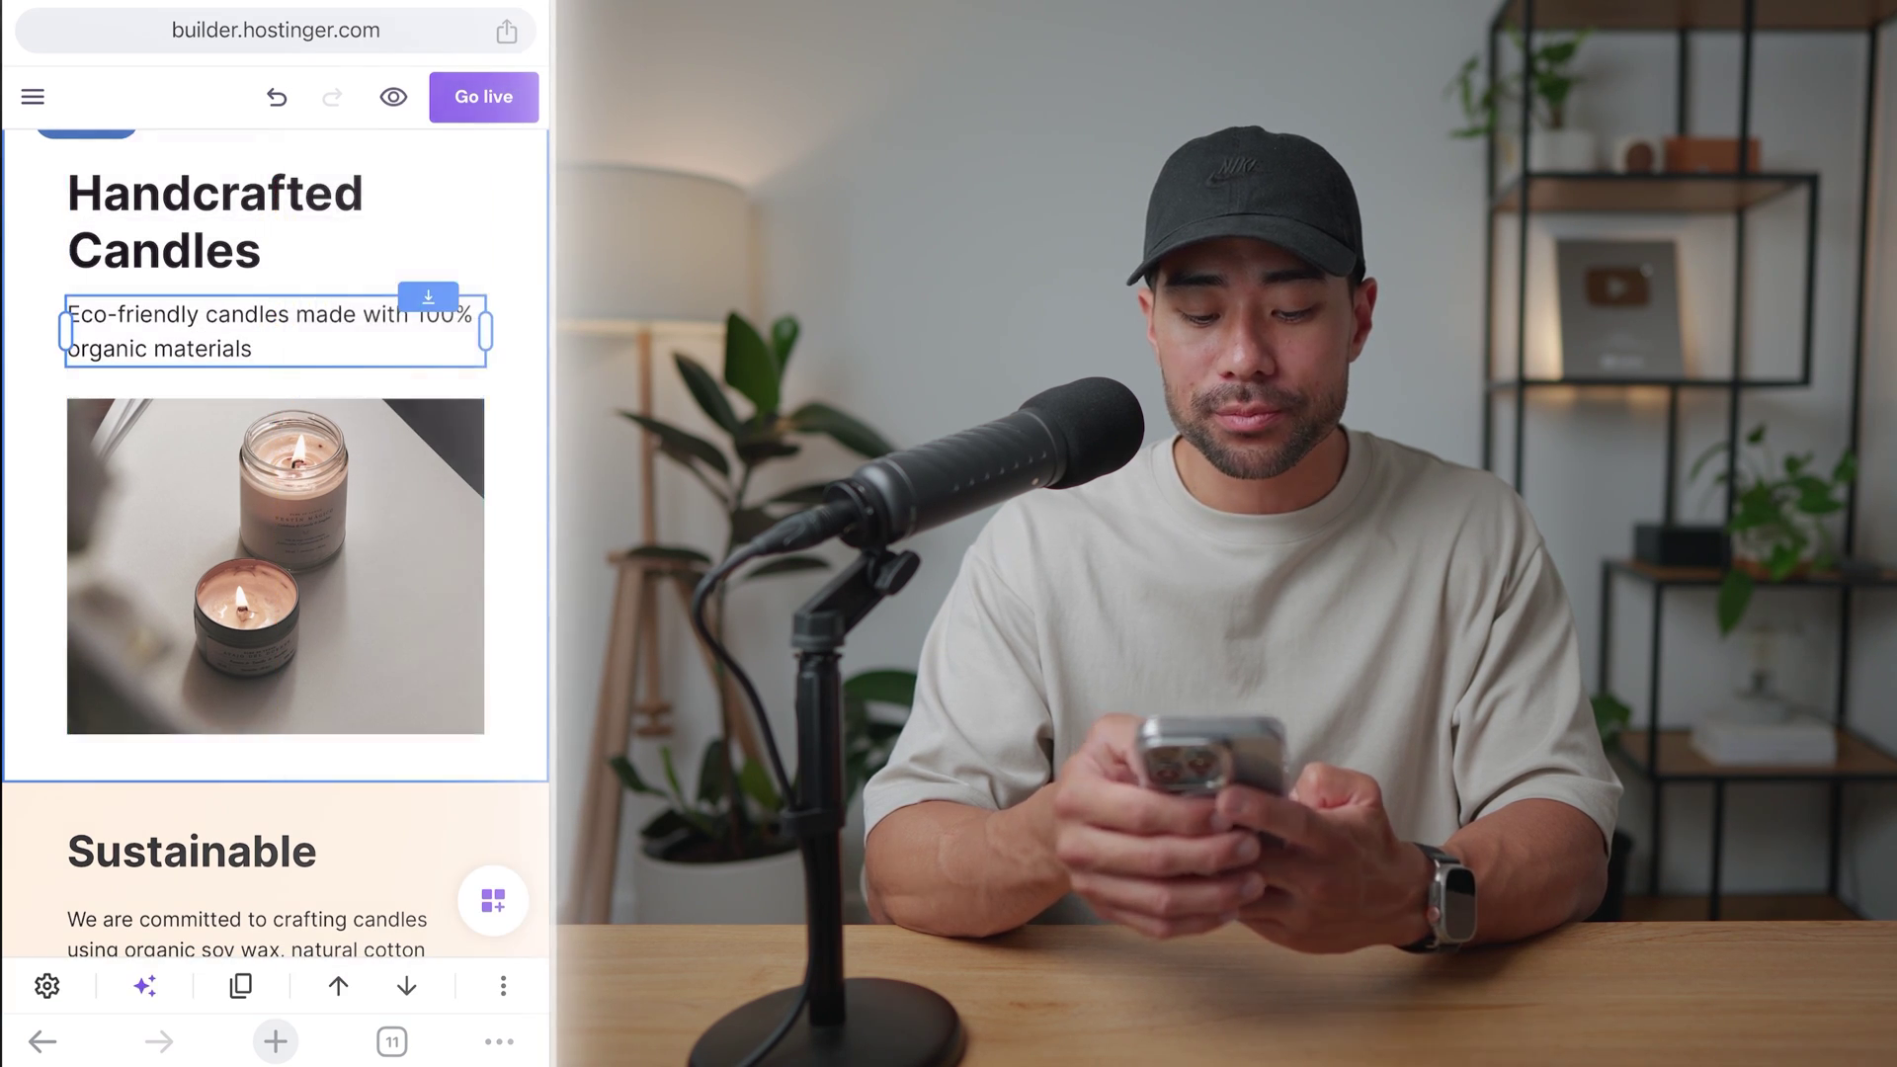
pyautogui.click(519, 592)
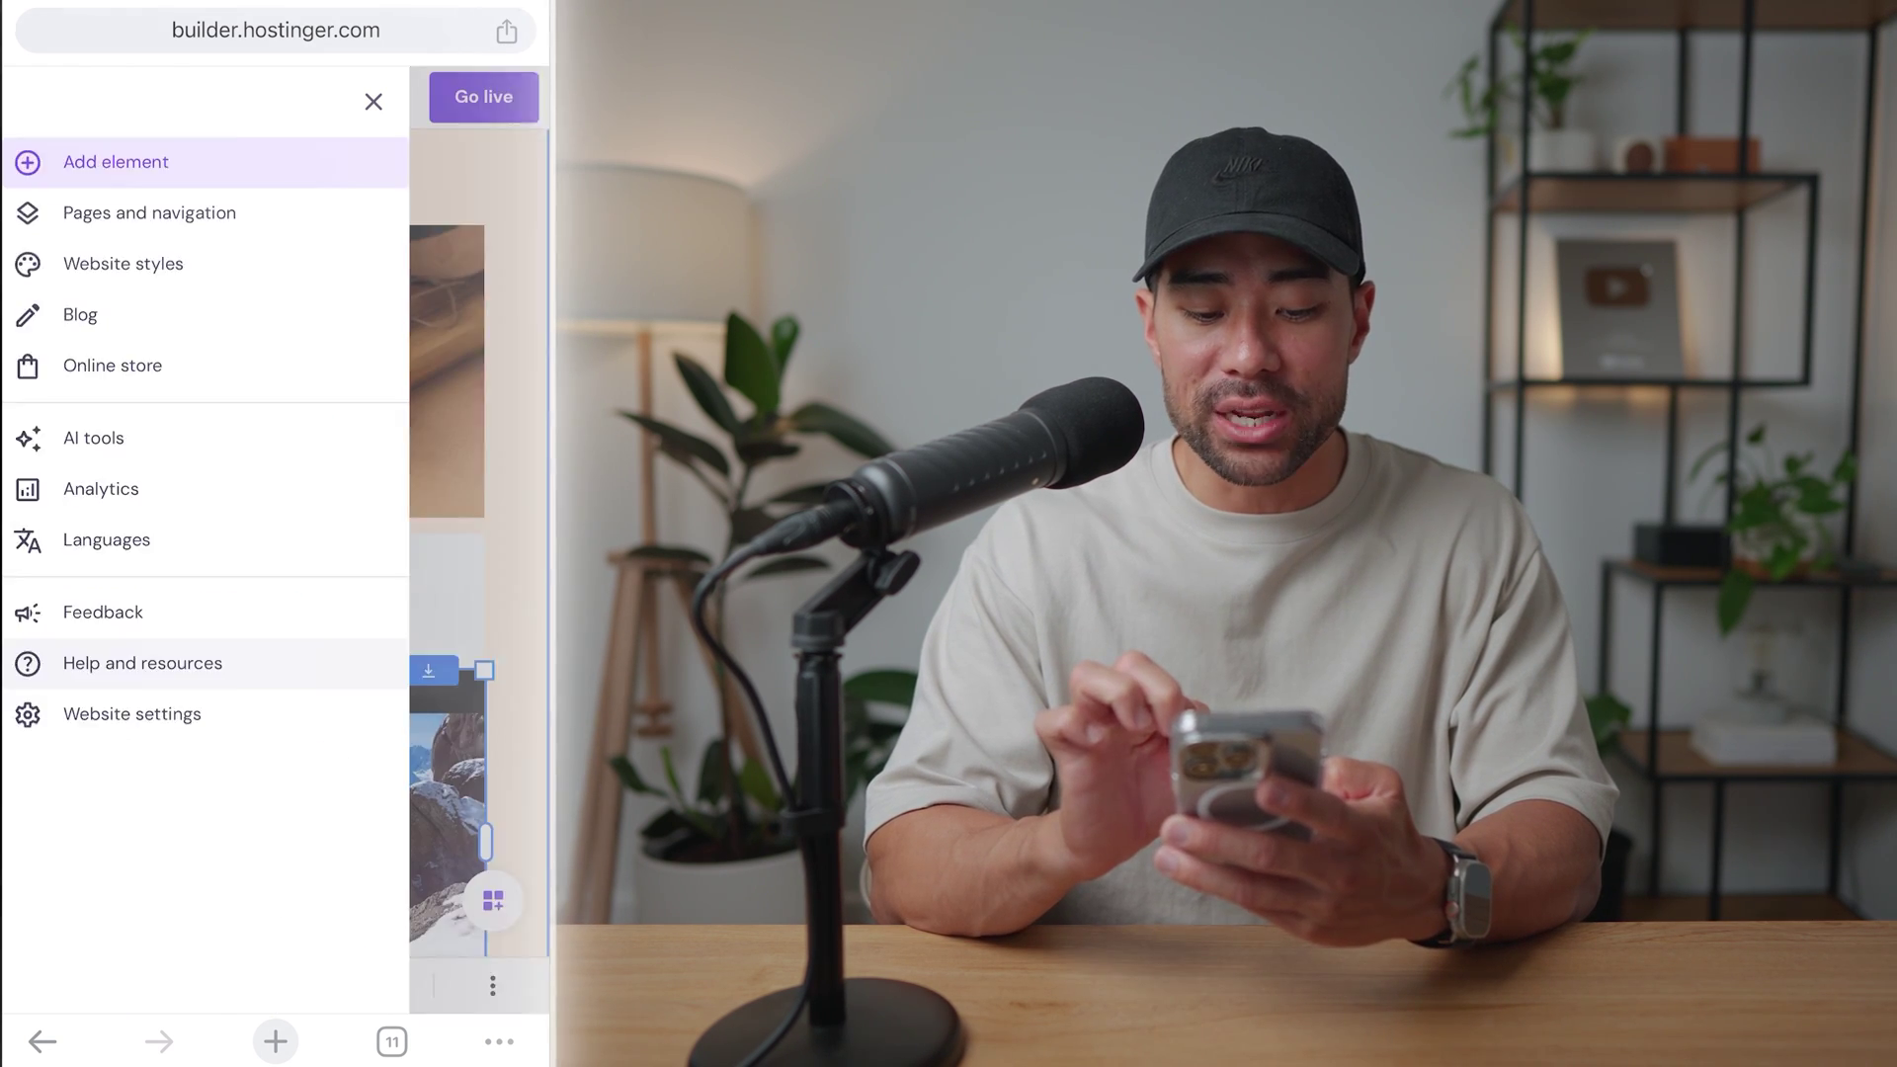
# Step: Make the trailer video's section taller by dragging its bottom edge down
pyautogui.click(514, 751)
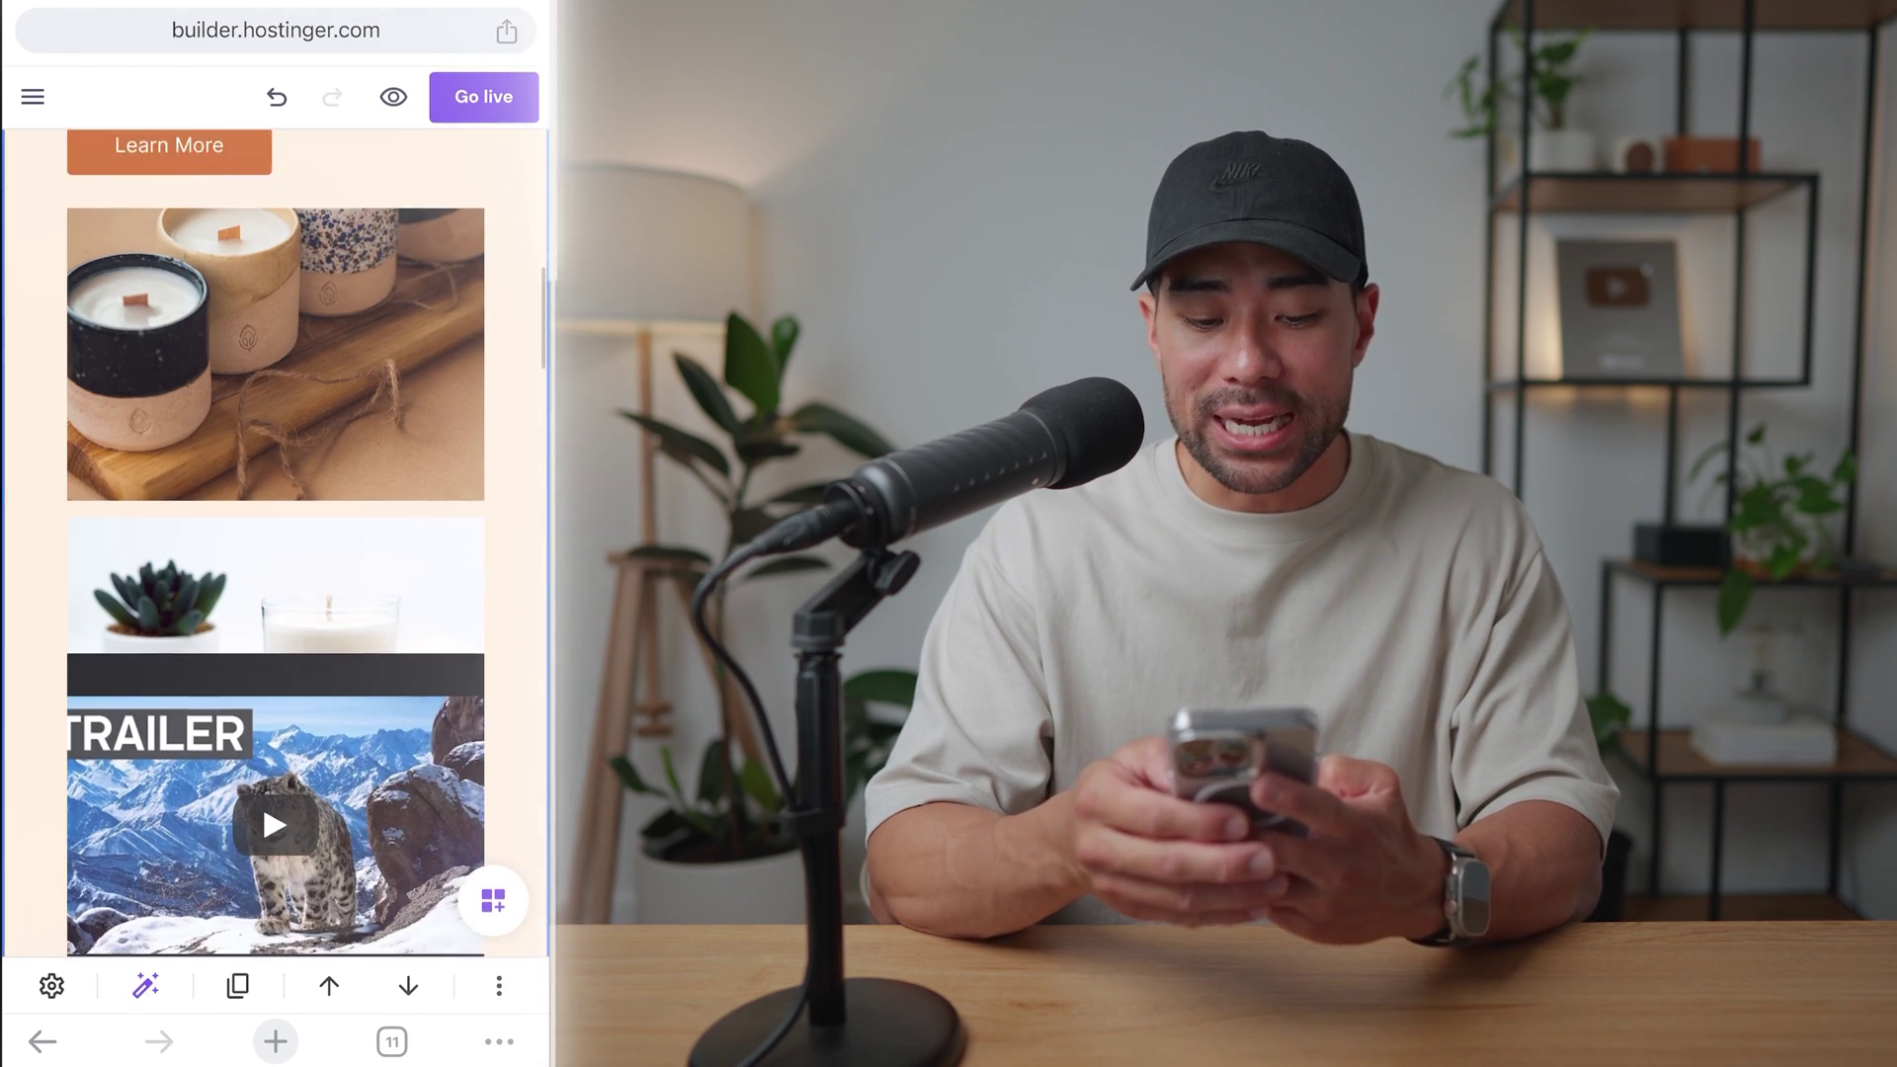
pyautogui.scroll(-2, 276, 543)
pyautogui.click(275, 654)
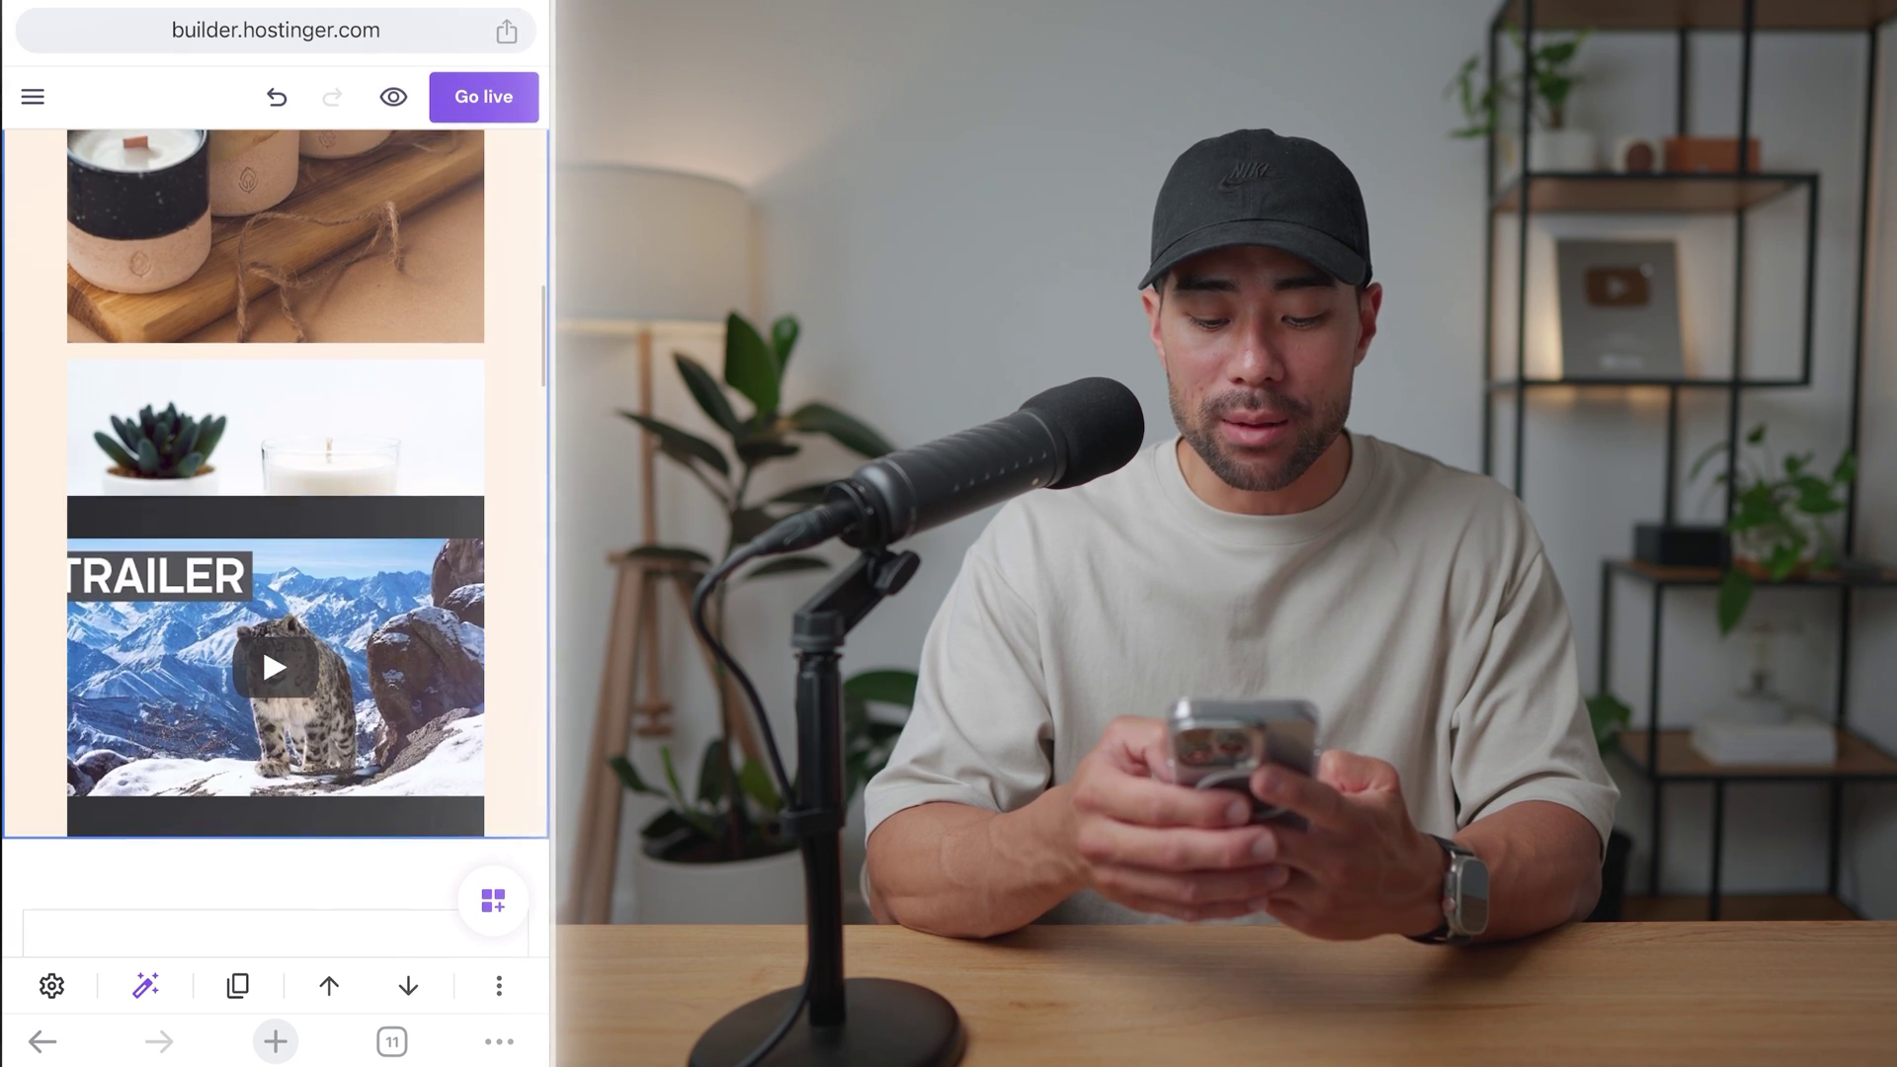
pyautogui.scroll(-1, 276, 592)
pyautogui.click(484, 786)
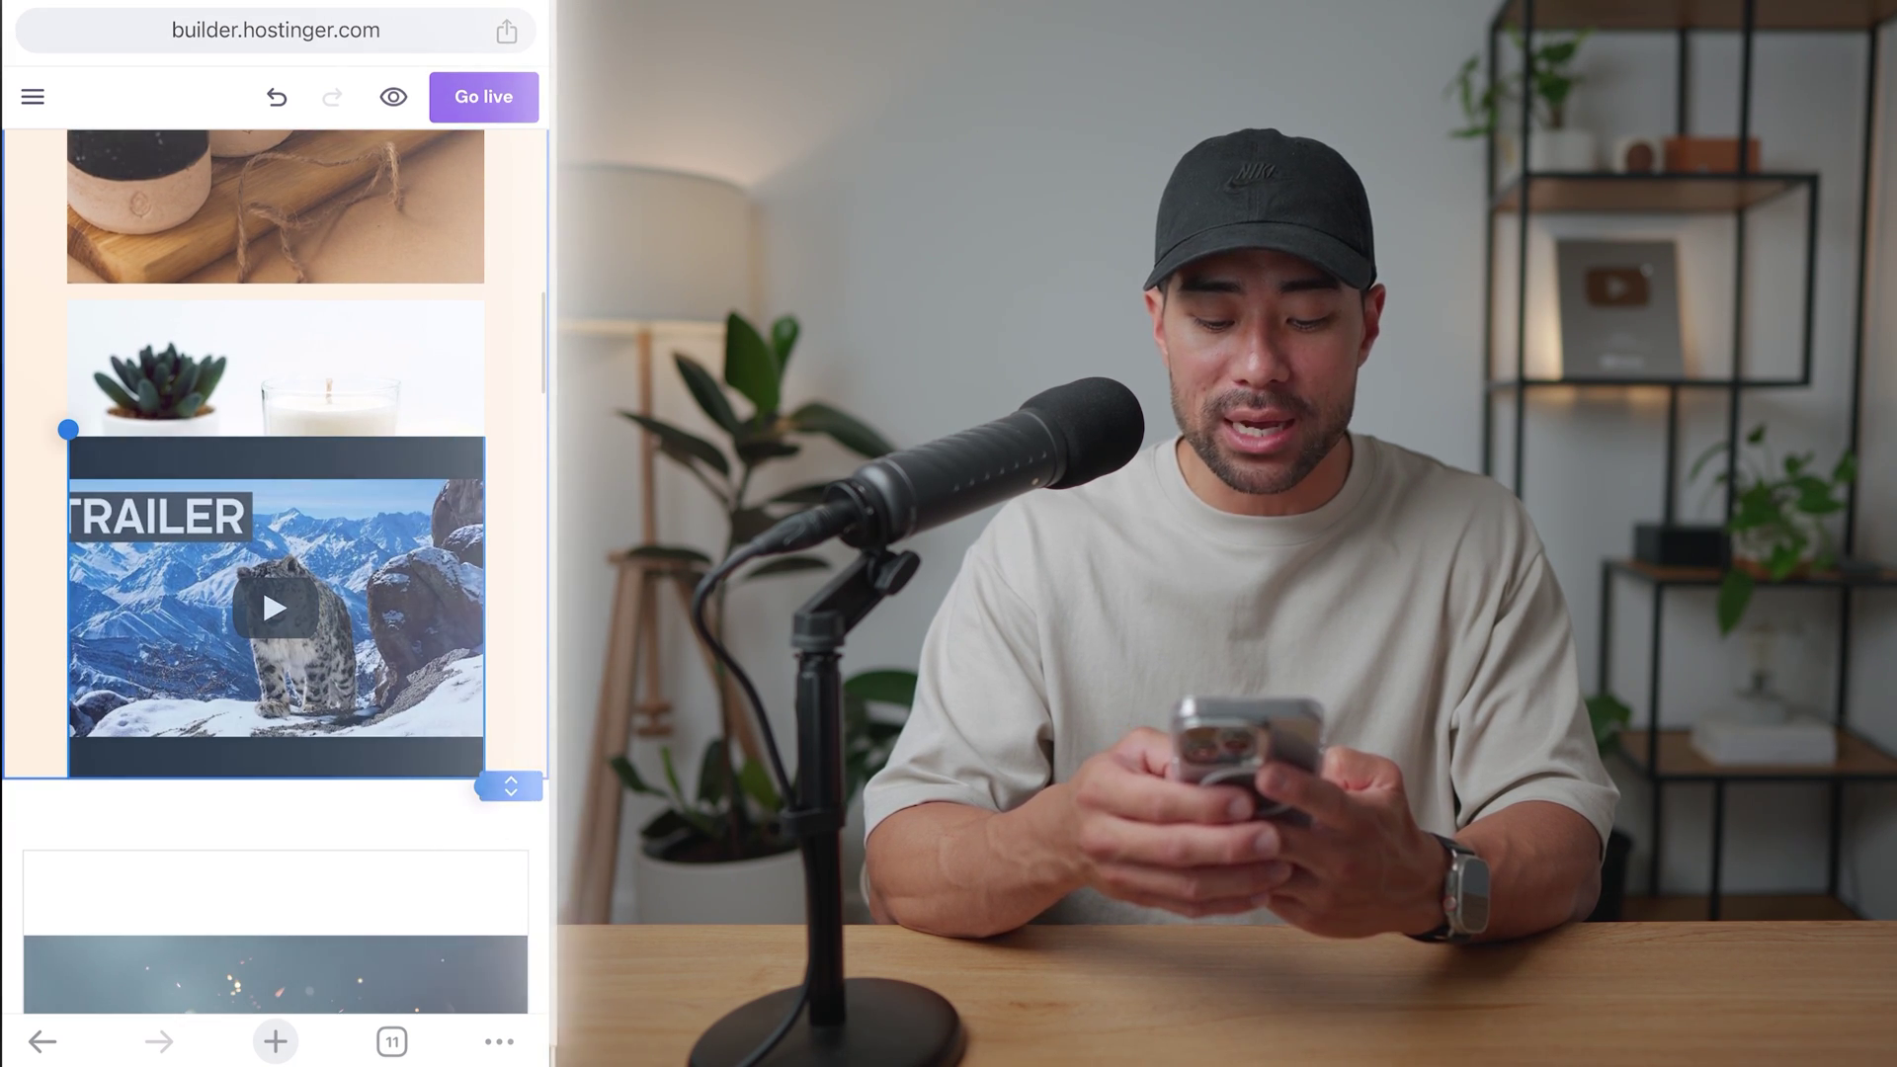
pyautogui.moveTo(511, 786); pyautogui.dragTo(510, 512)
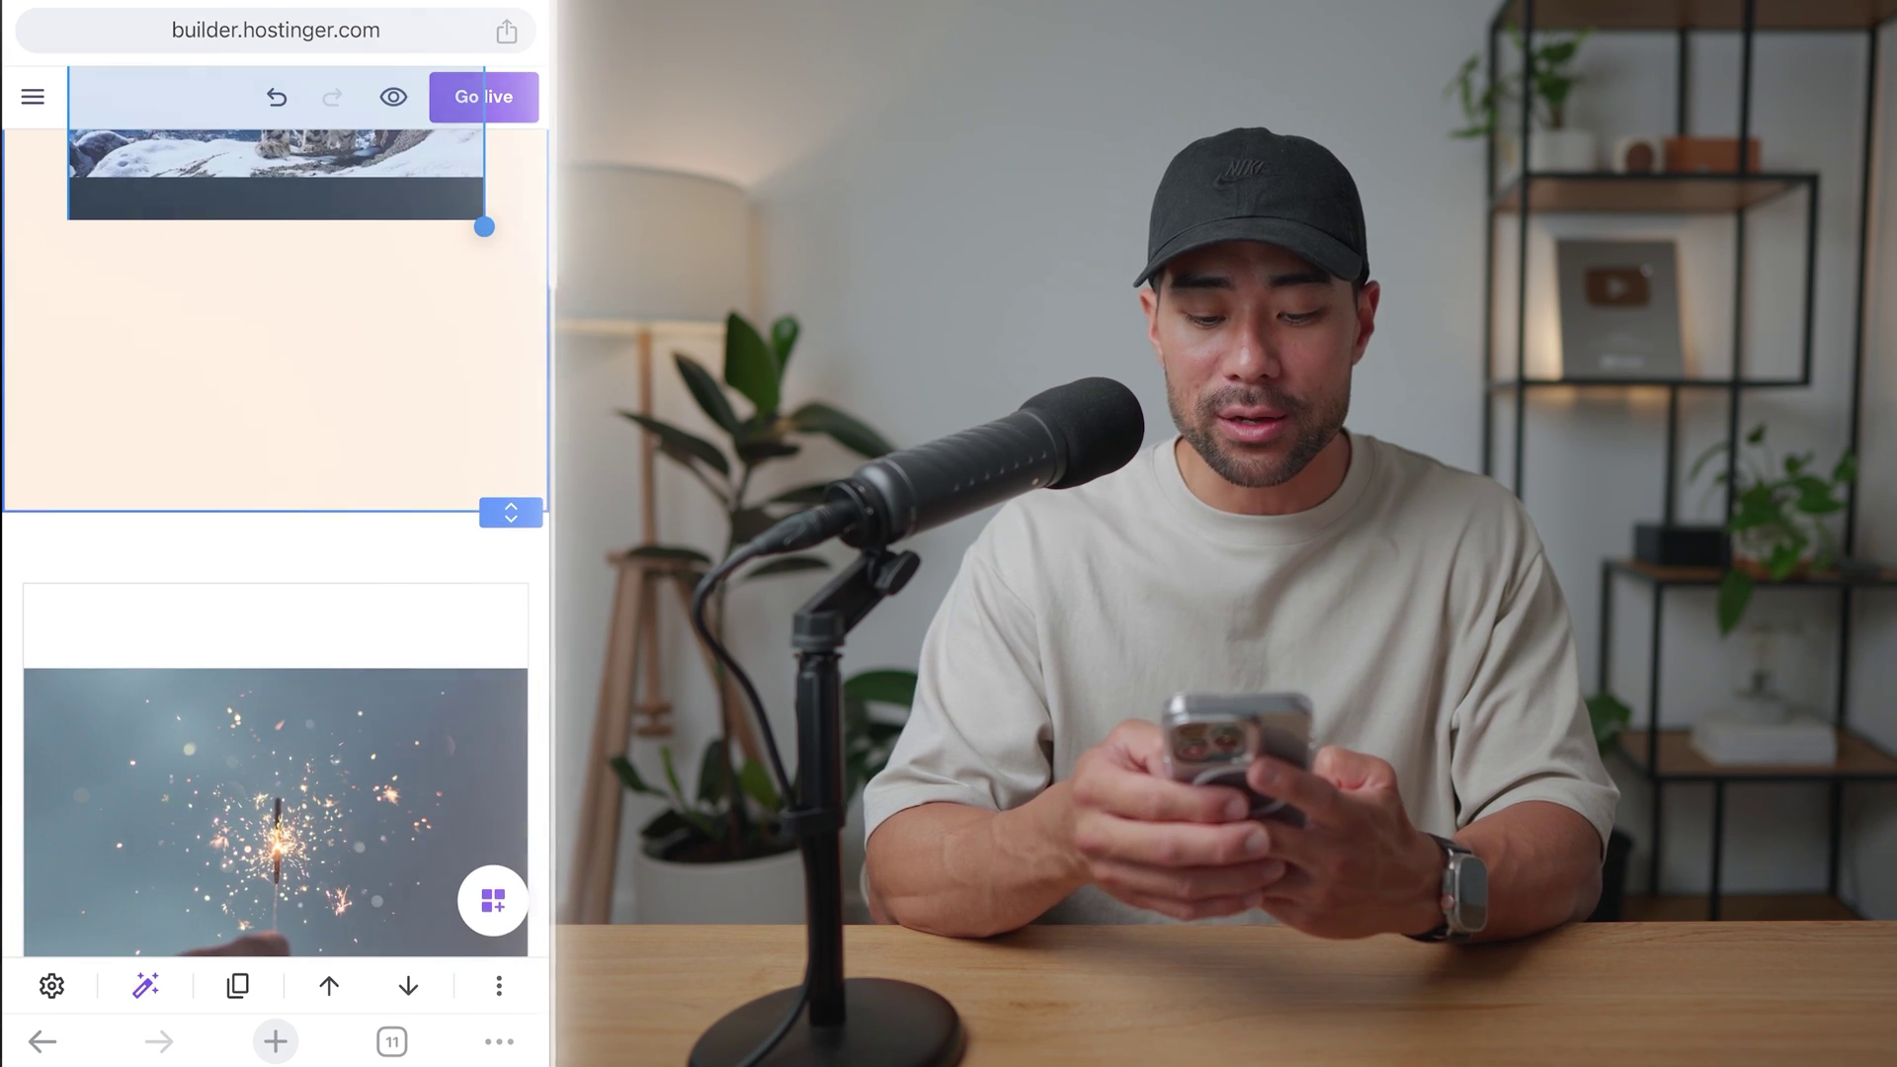
# Step: Move the trailer video lower within the taller section
pyautogui.scroll(3, 276, 494)
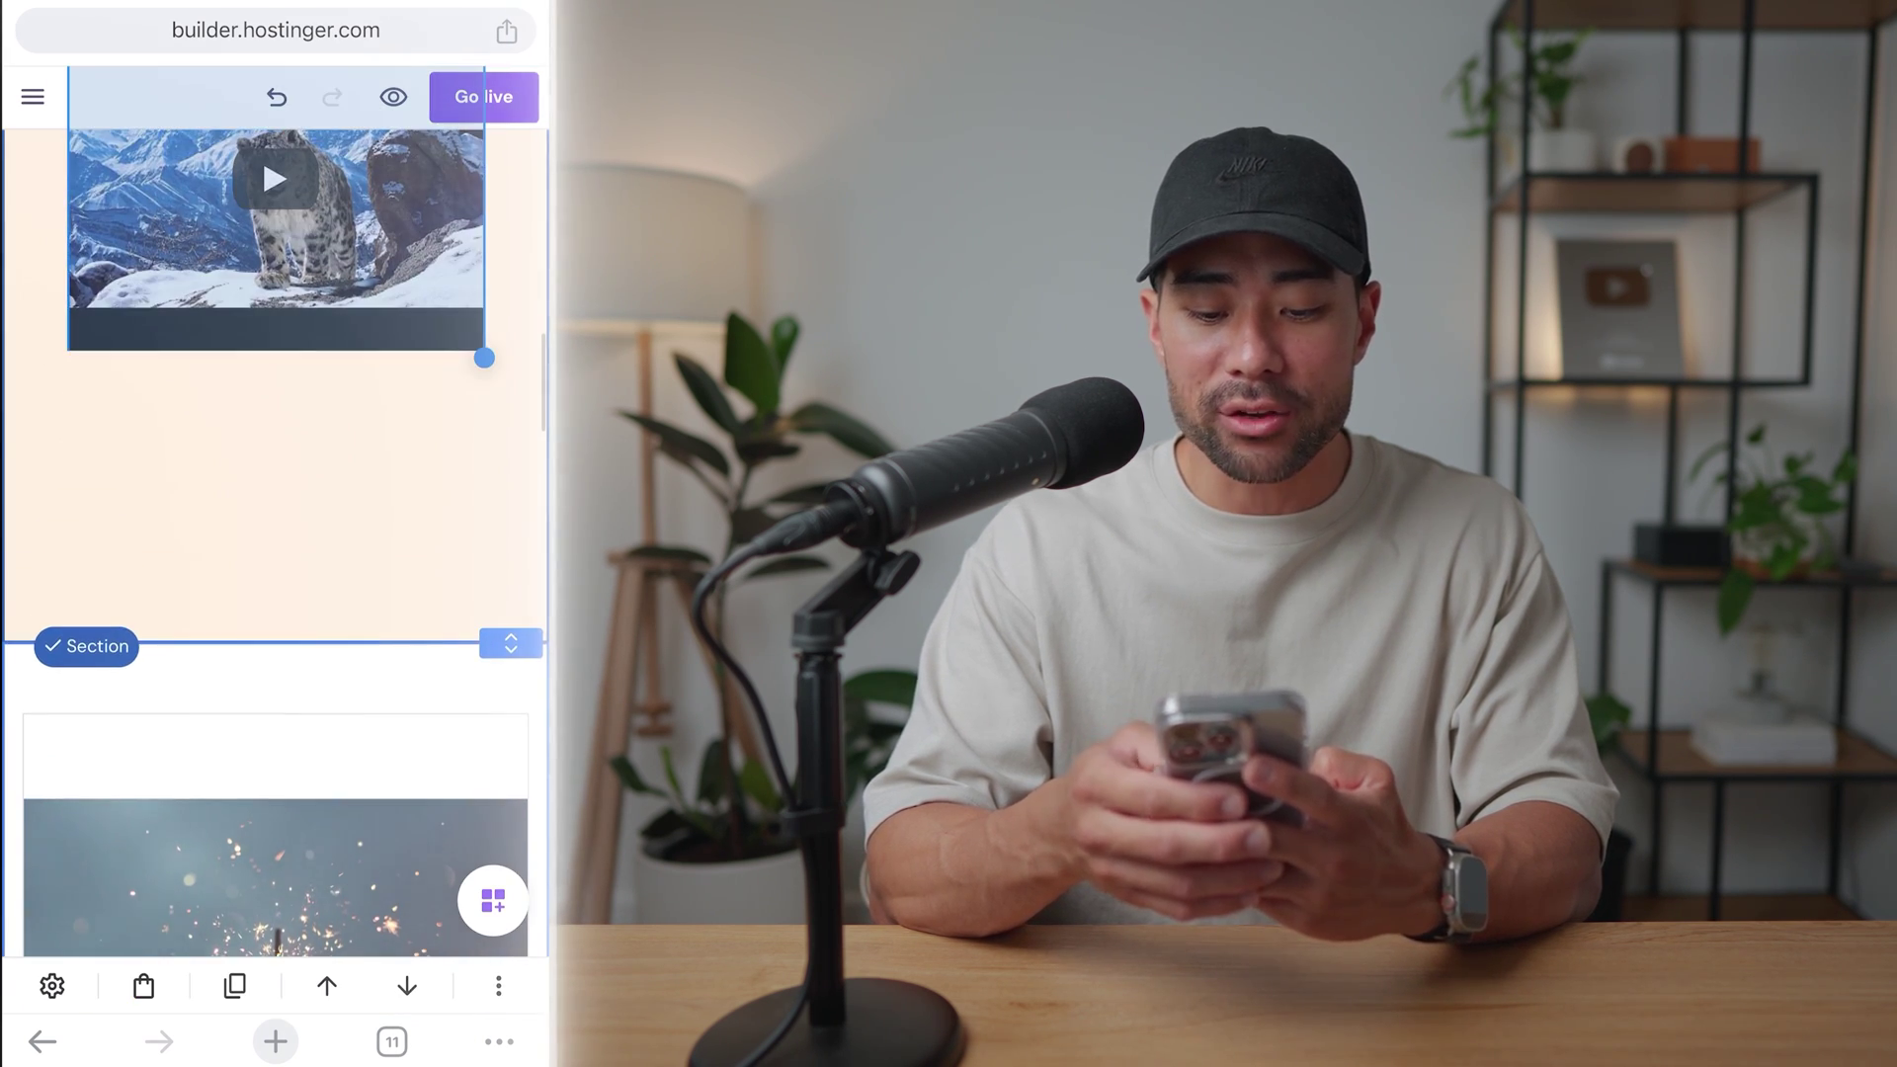
pyautogui.scroll(2, 276, 494)
pyautogui.click(276, 385)
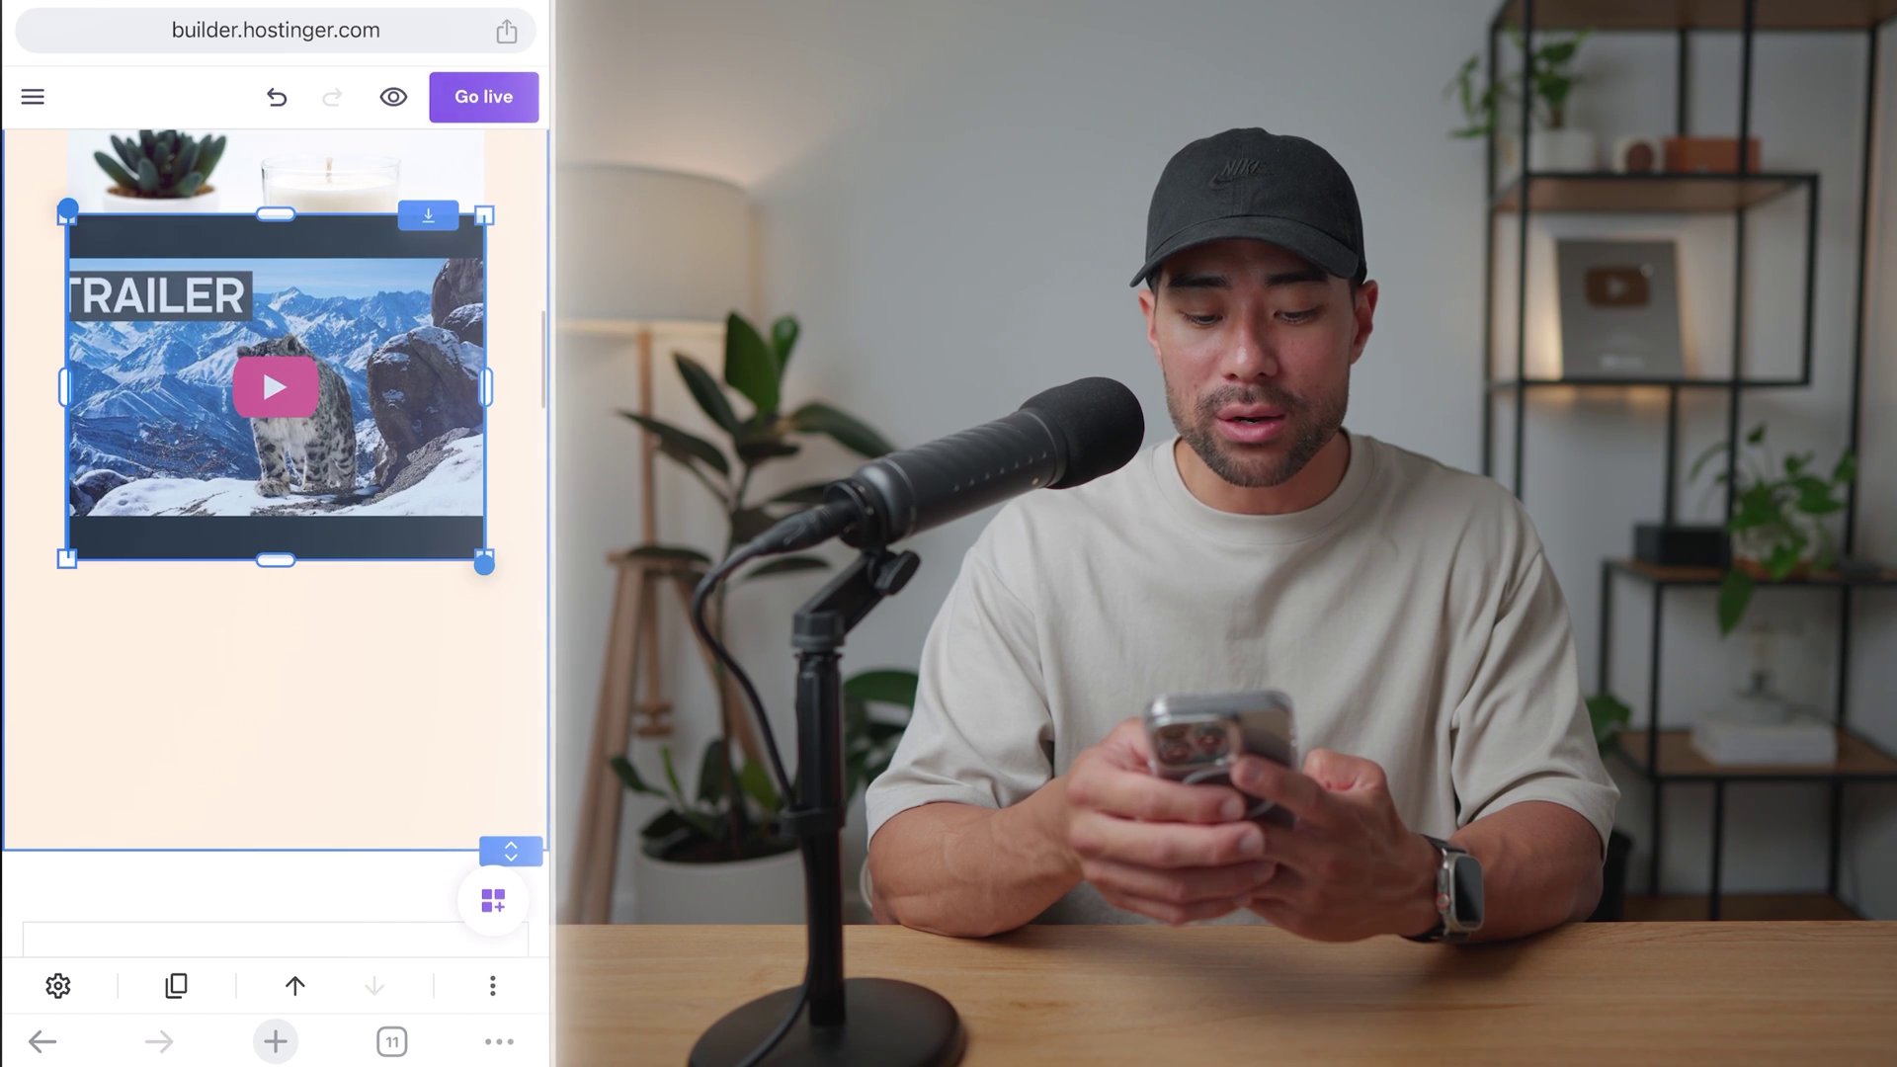
pyautogui.moveTo(276, 387); pyautogui.dragTo(276, 619)
pyautogui.click(276, 405)
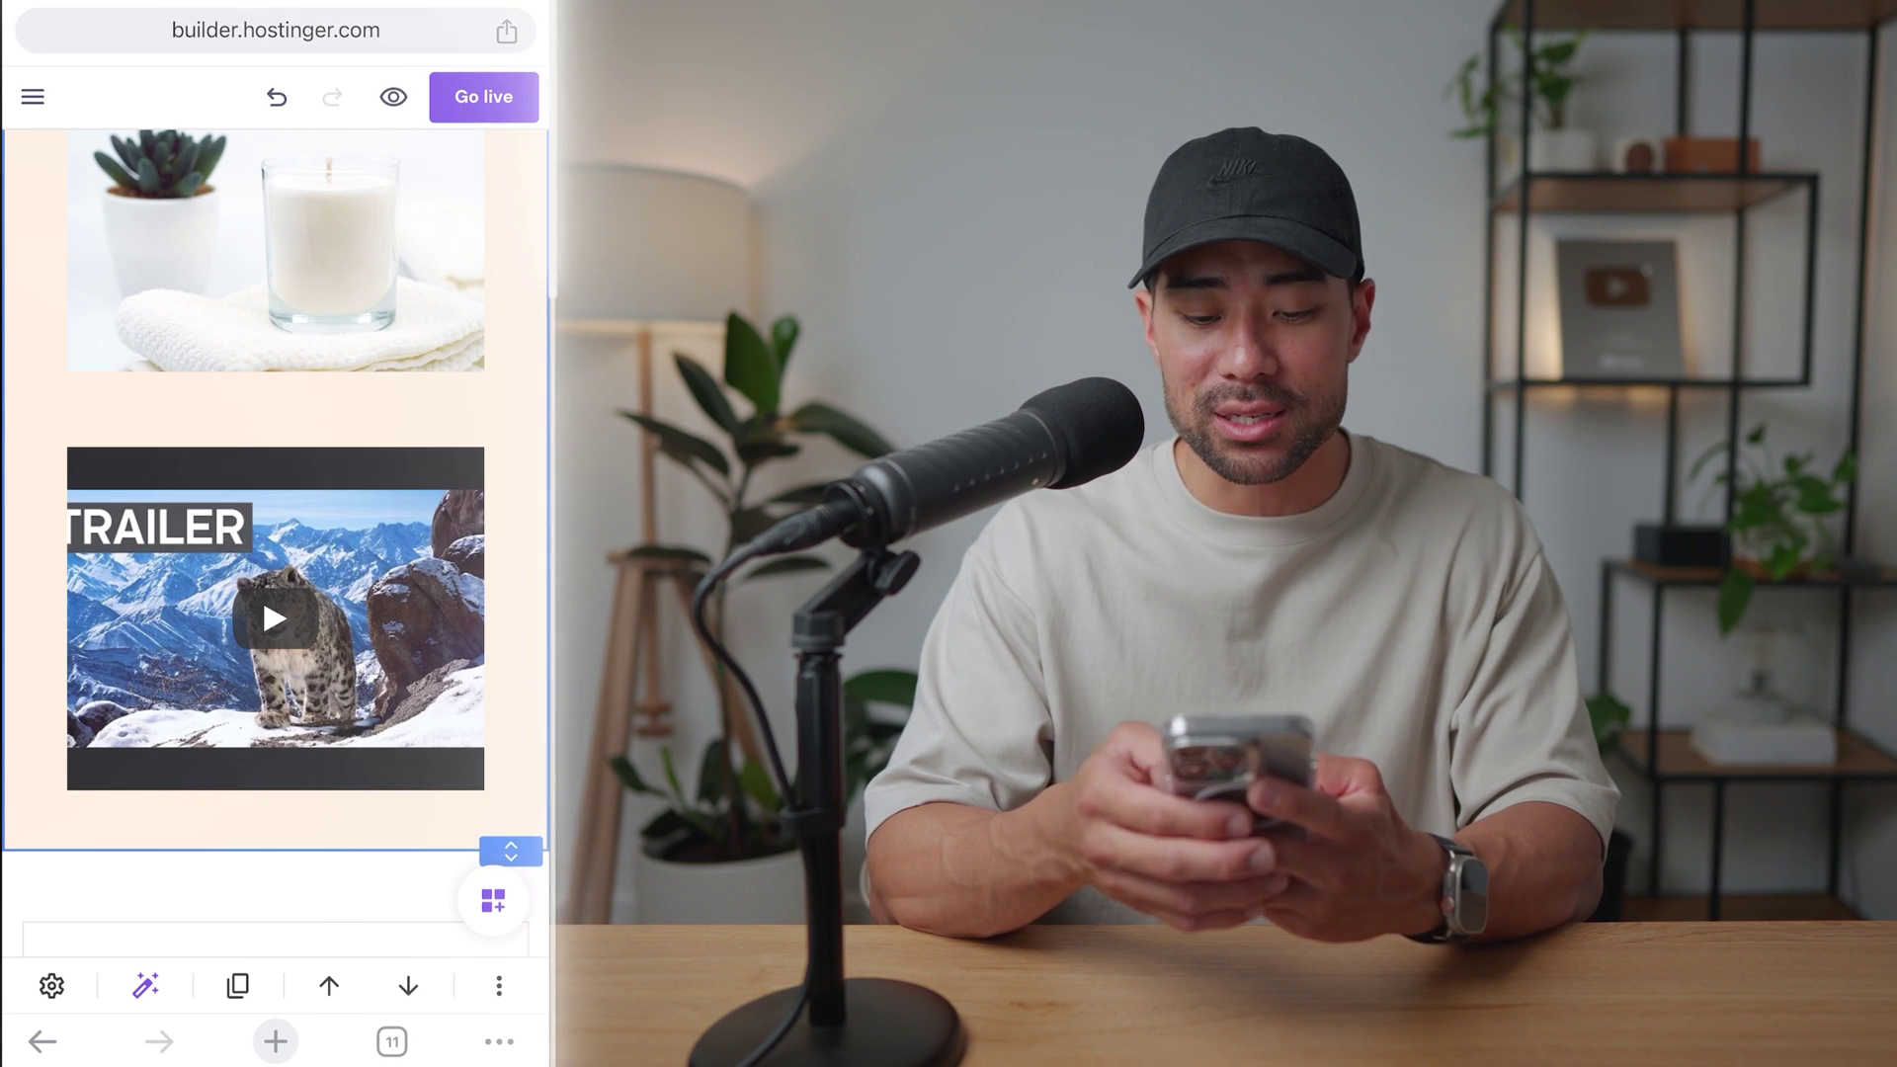
# Step: Select the Handcrafted Candles hero section and its candle photo
pyautogui.scroll(10, 275, 543)
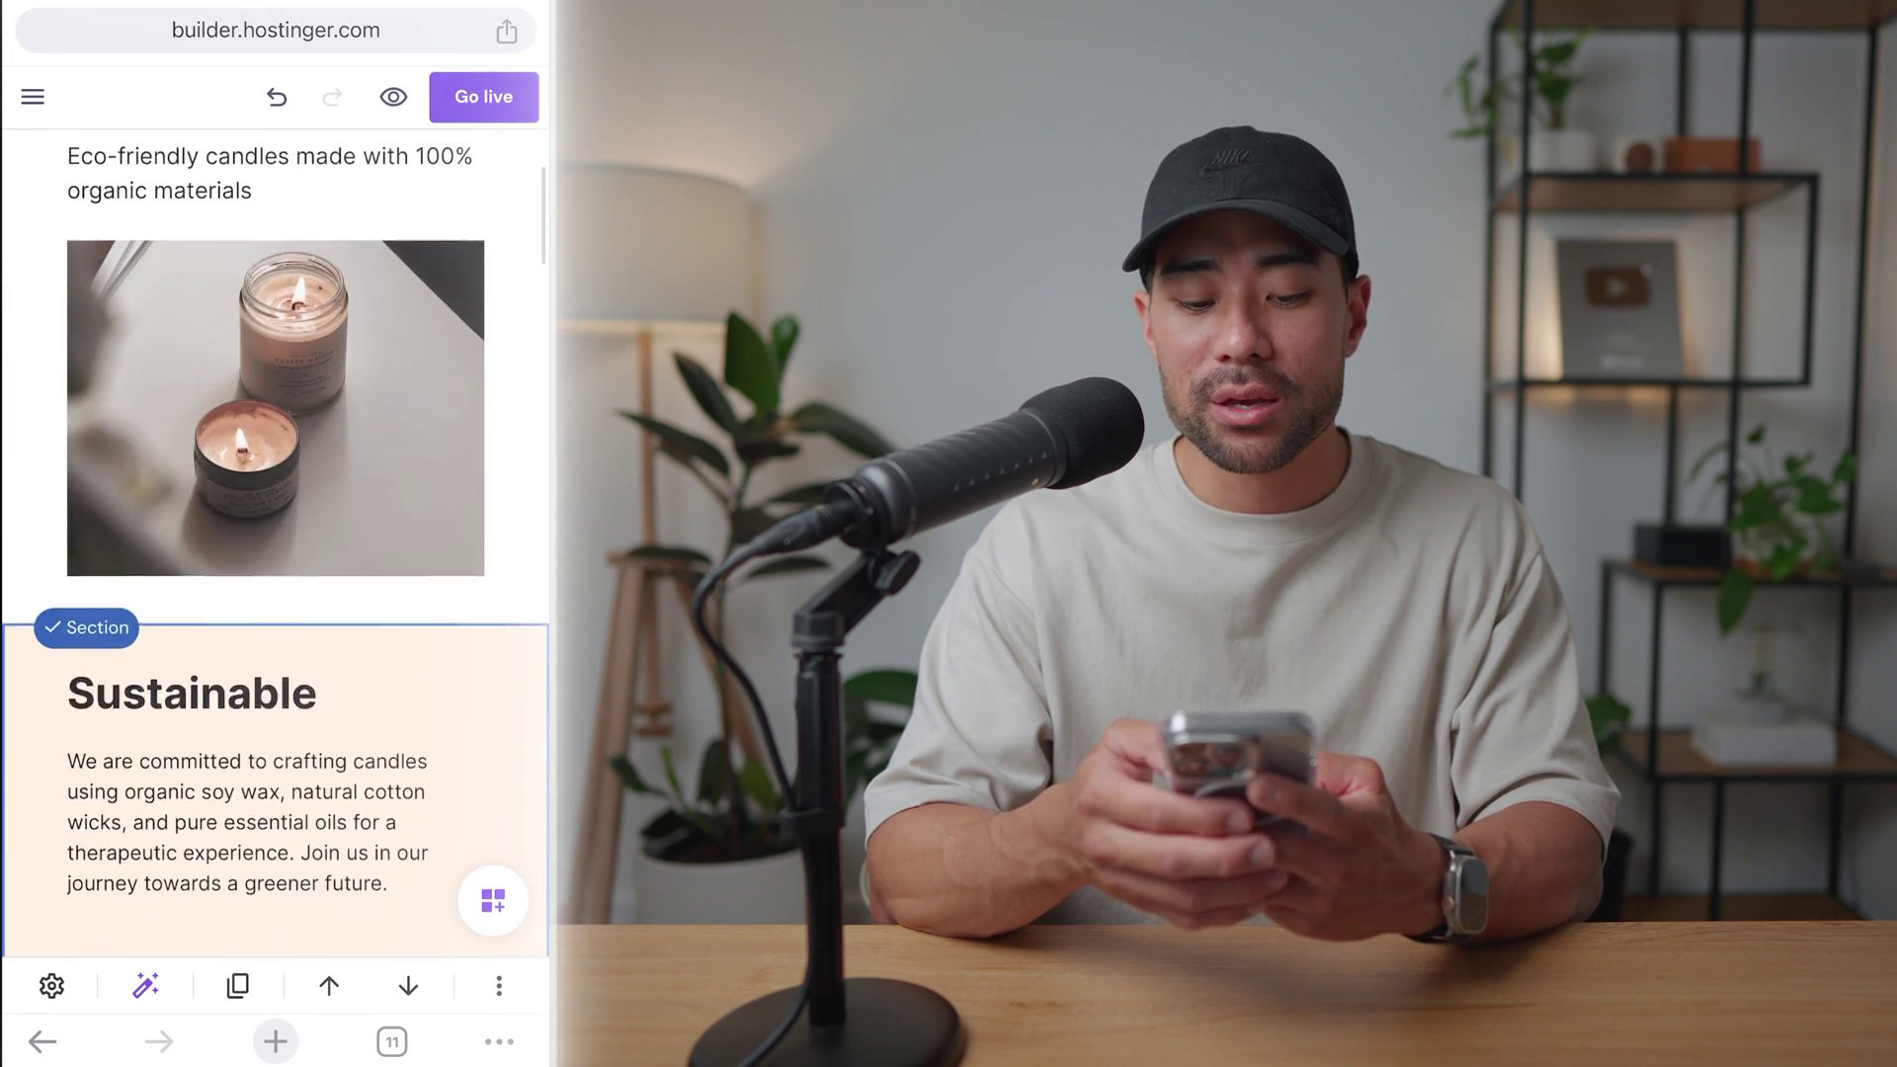
pyautogui.scroll(5, 275, 544)
pyautogui.click(276, 445)
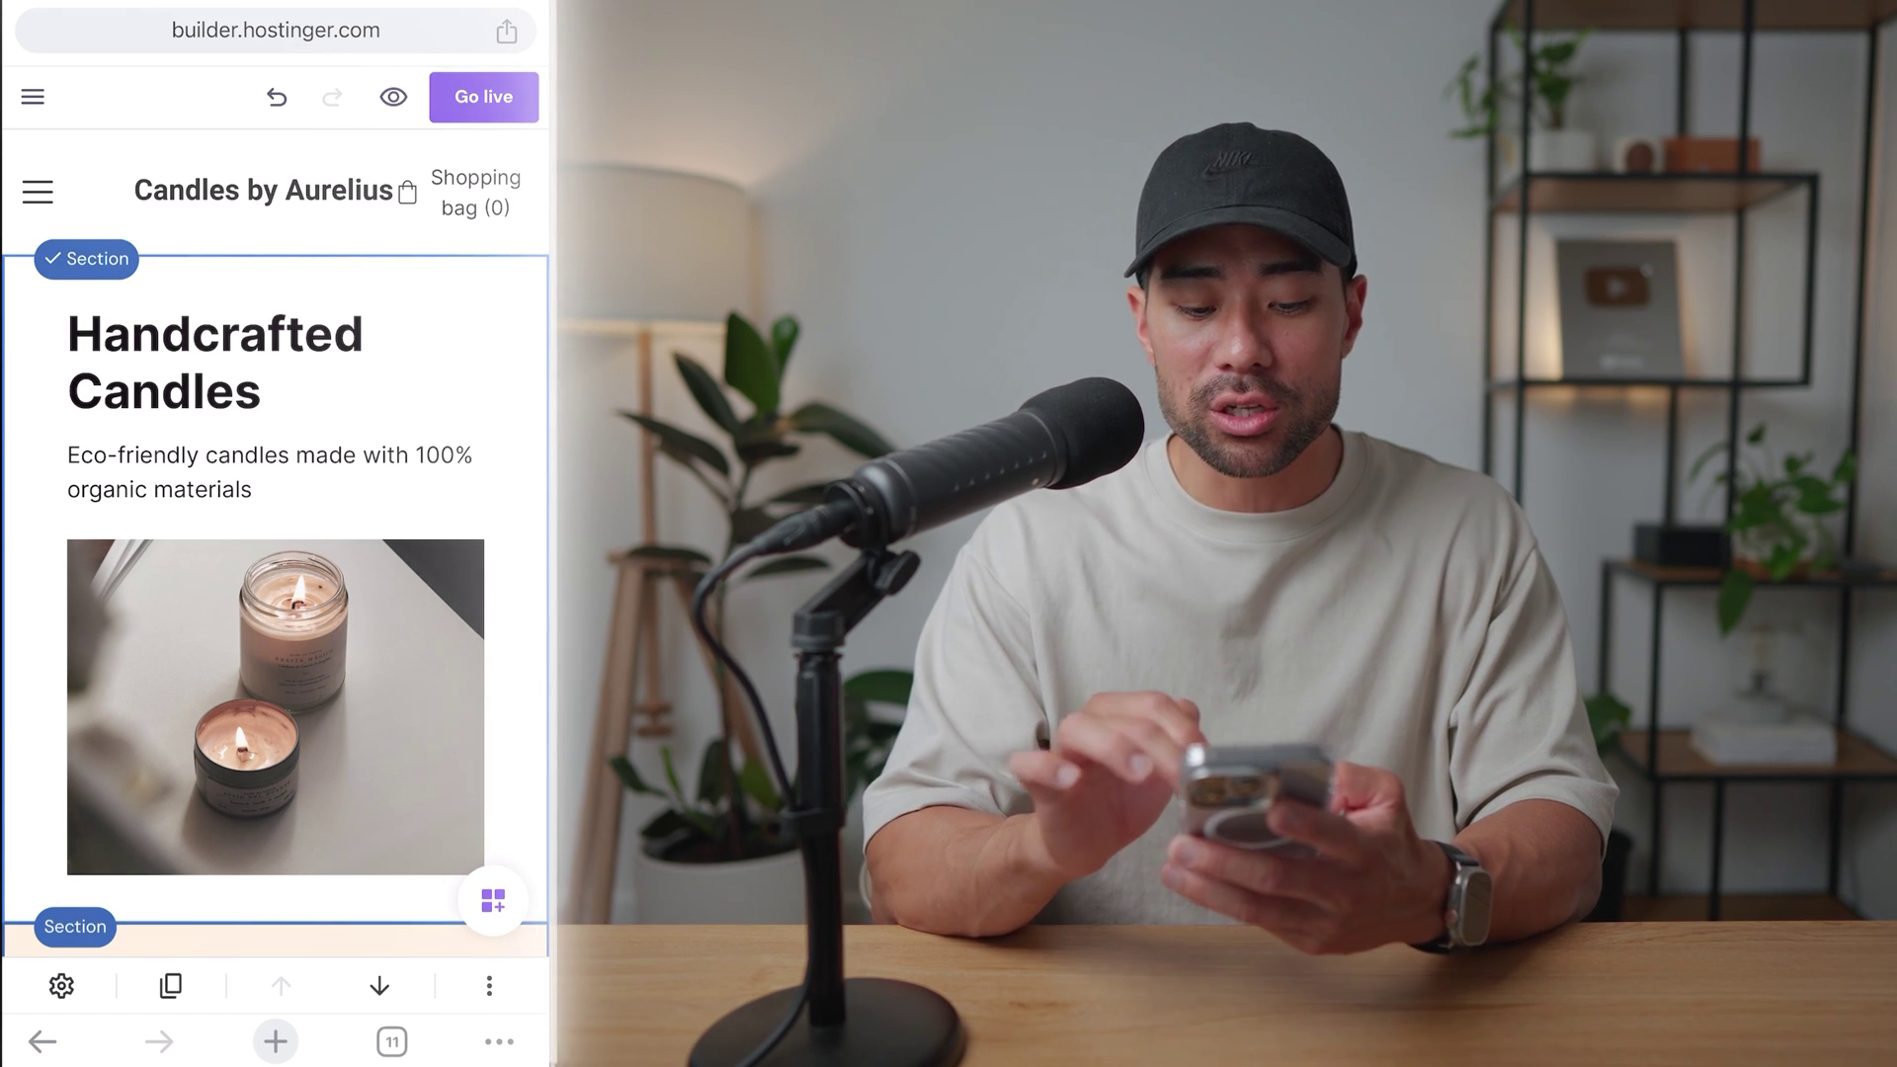
pyautogui.click(275, 707)
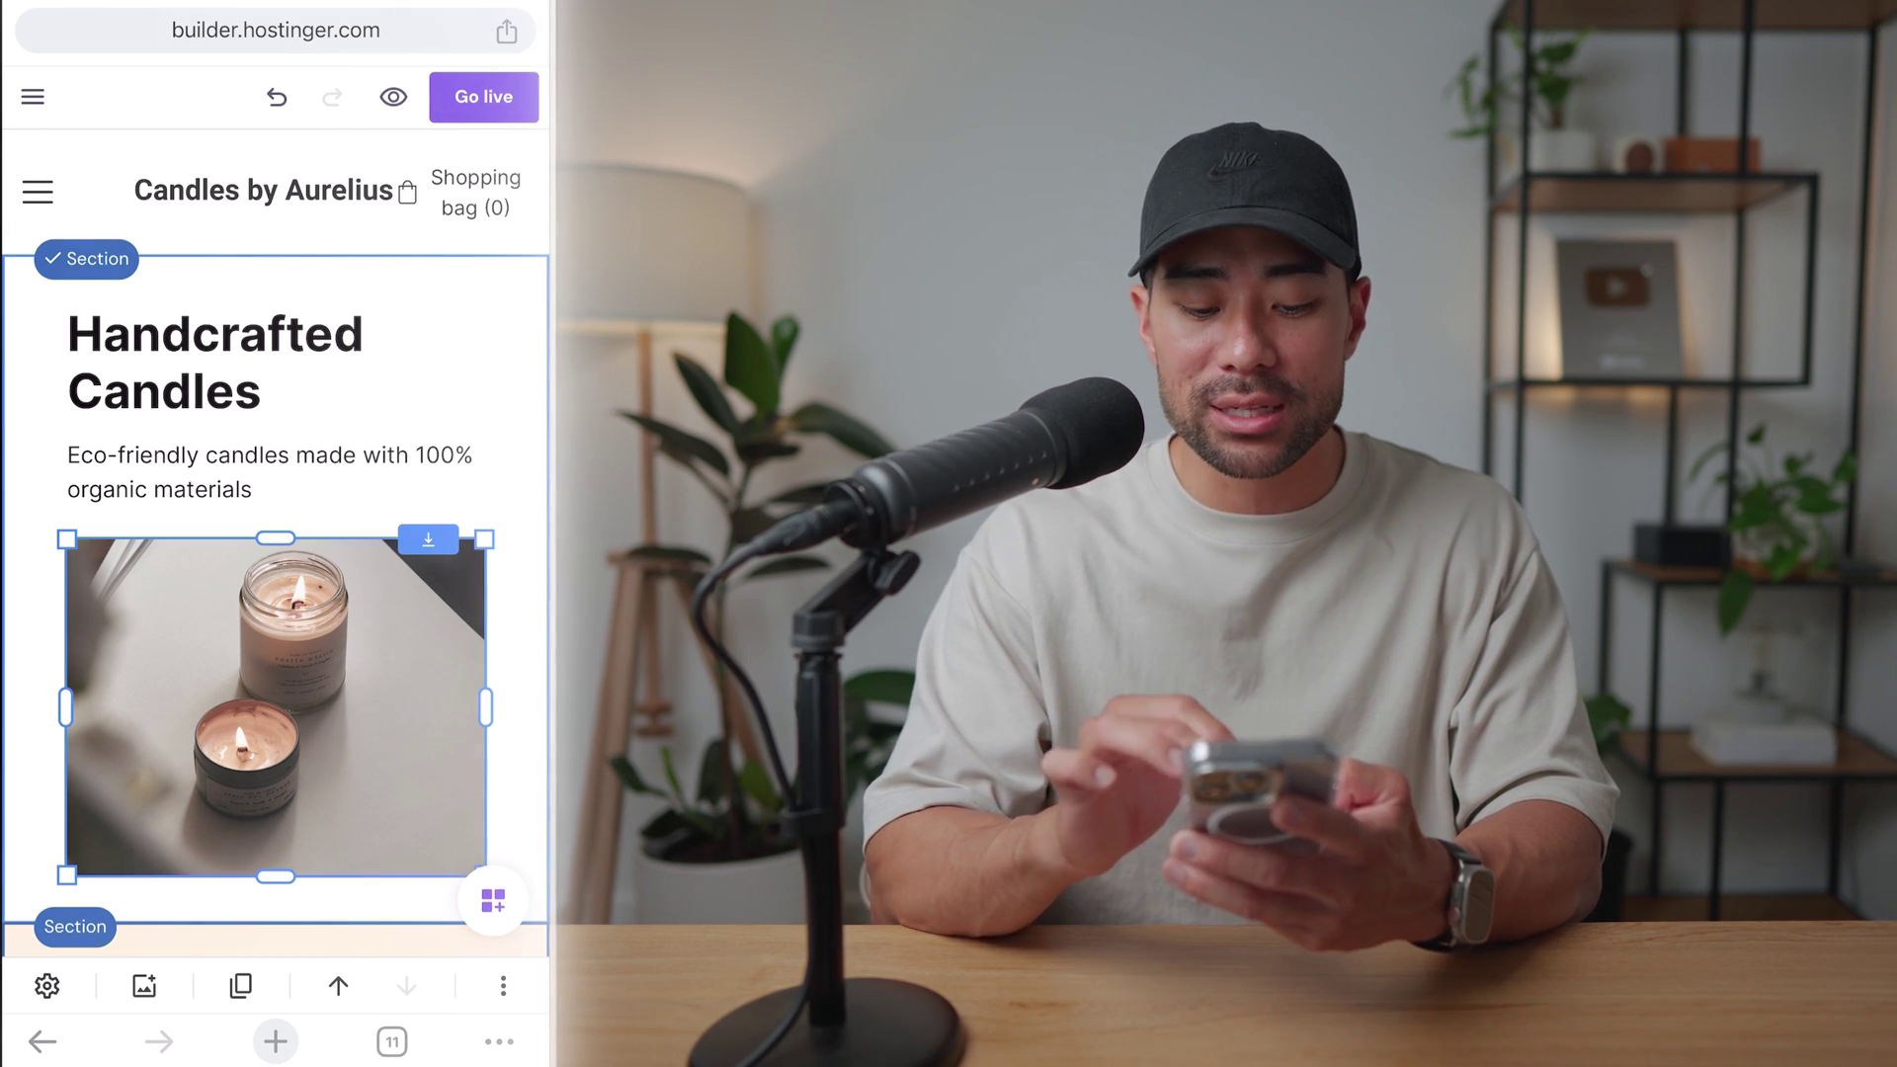
# Step: Open the trailer video's settings with the Video link field ready for editing
pyautogui.scroll(-10, 275, 543)
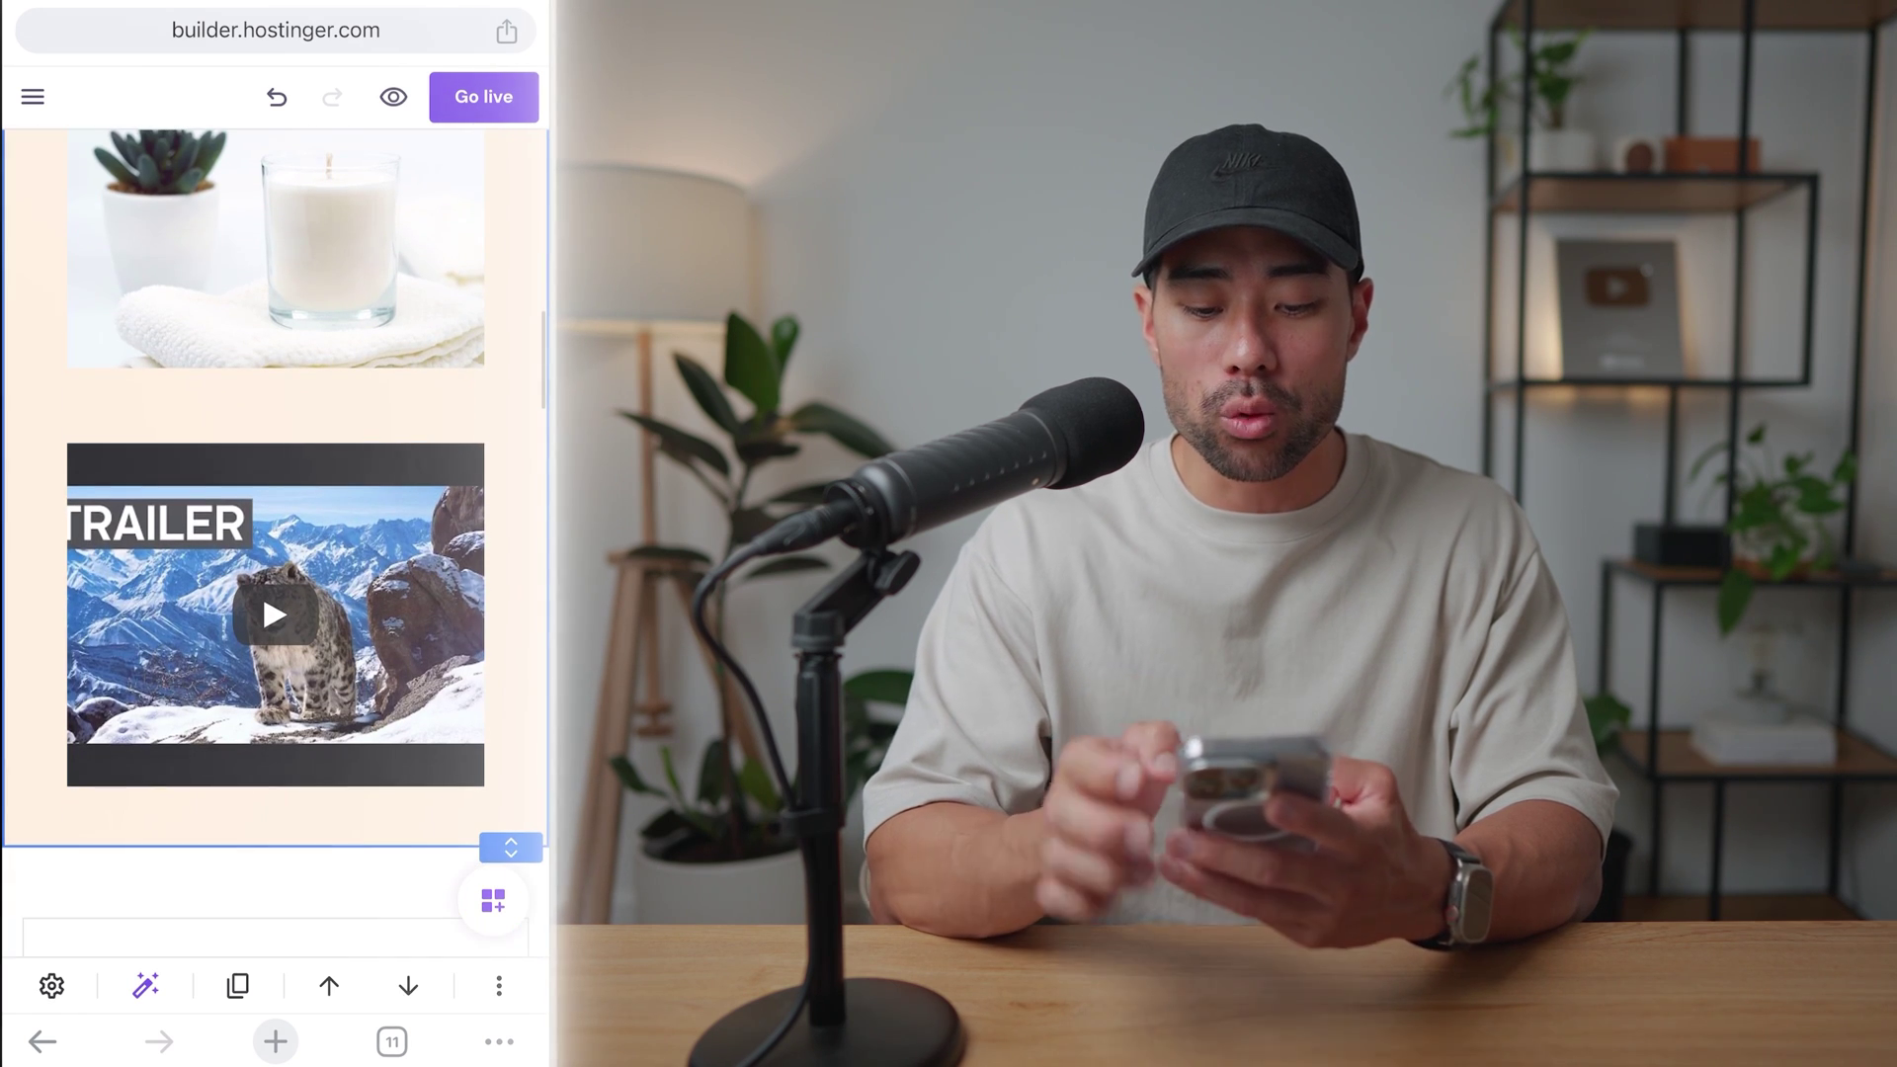
pyautogui.click(275, 622)
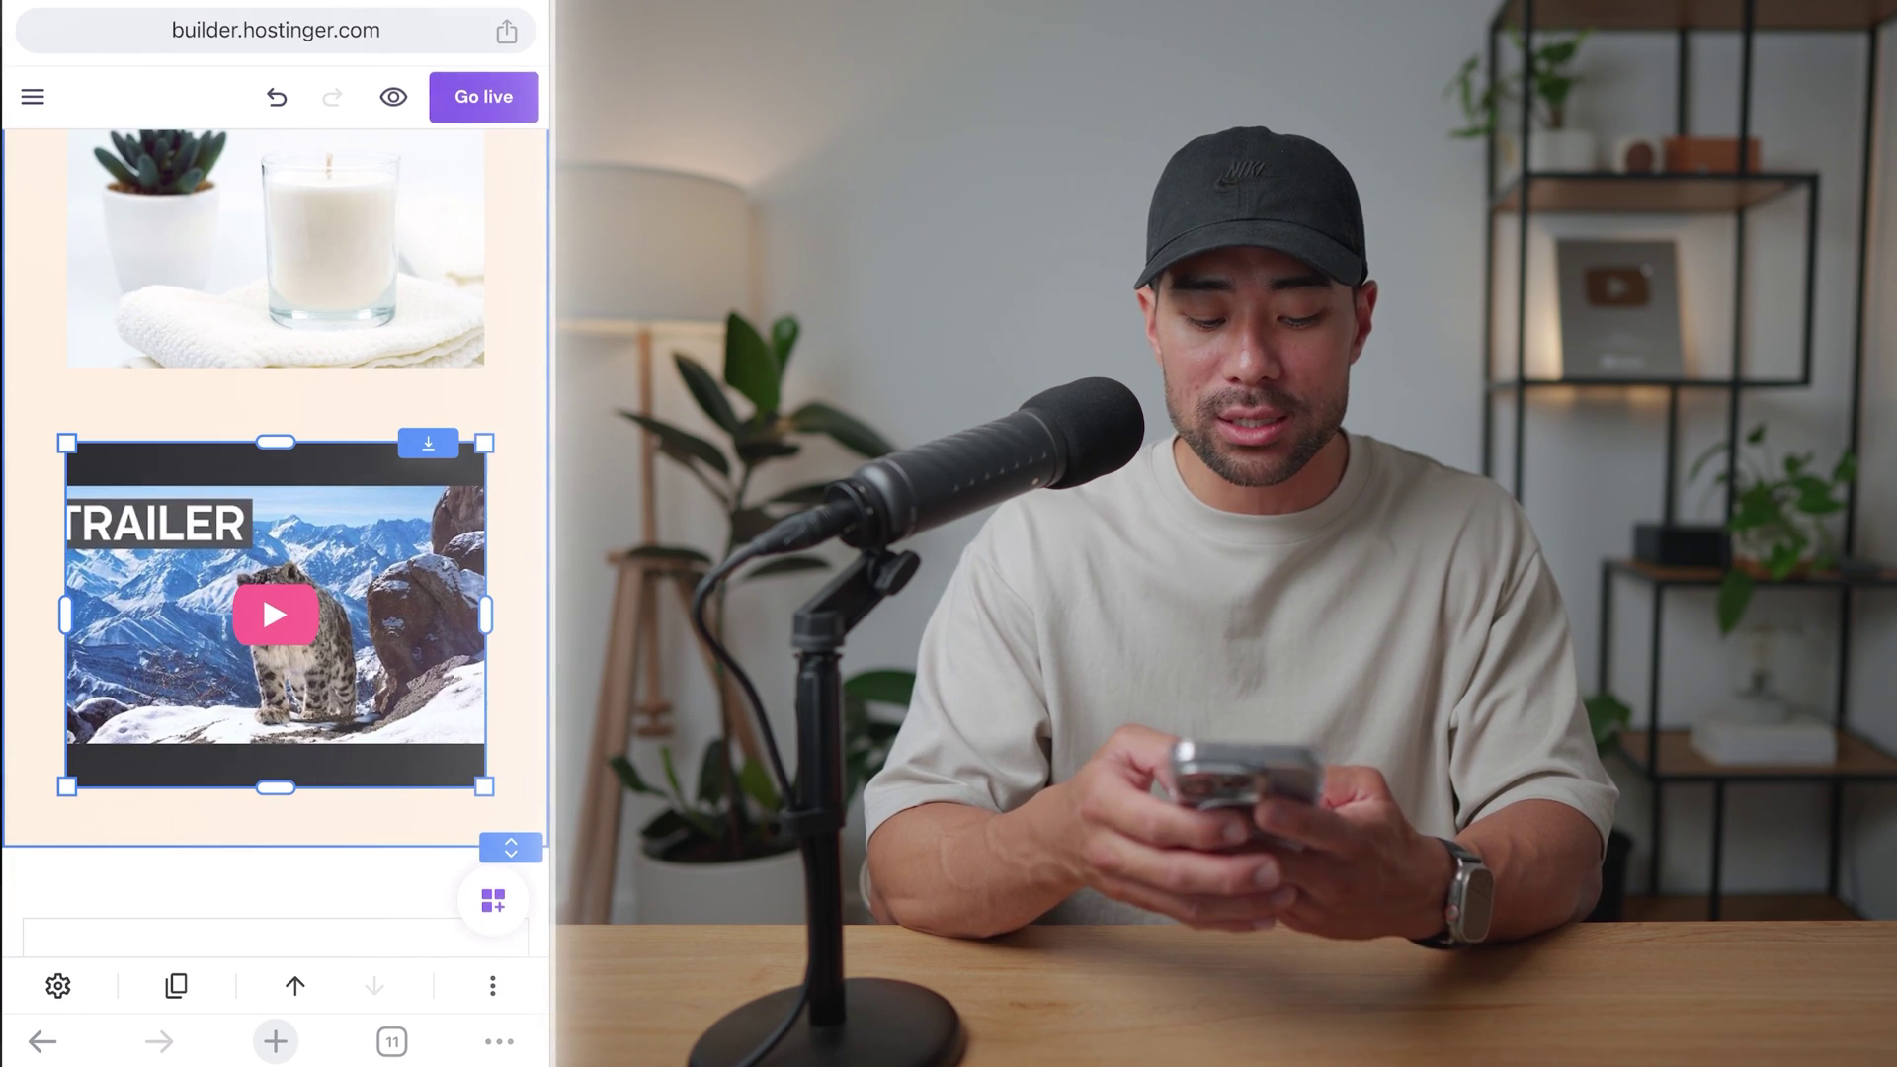
pyautogui.click(57, 985)
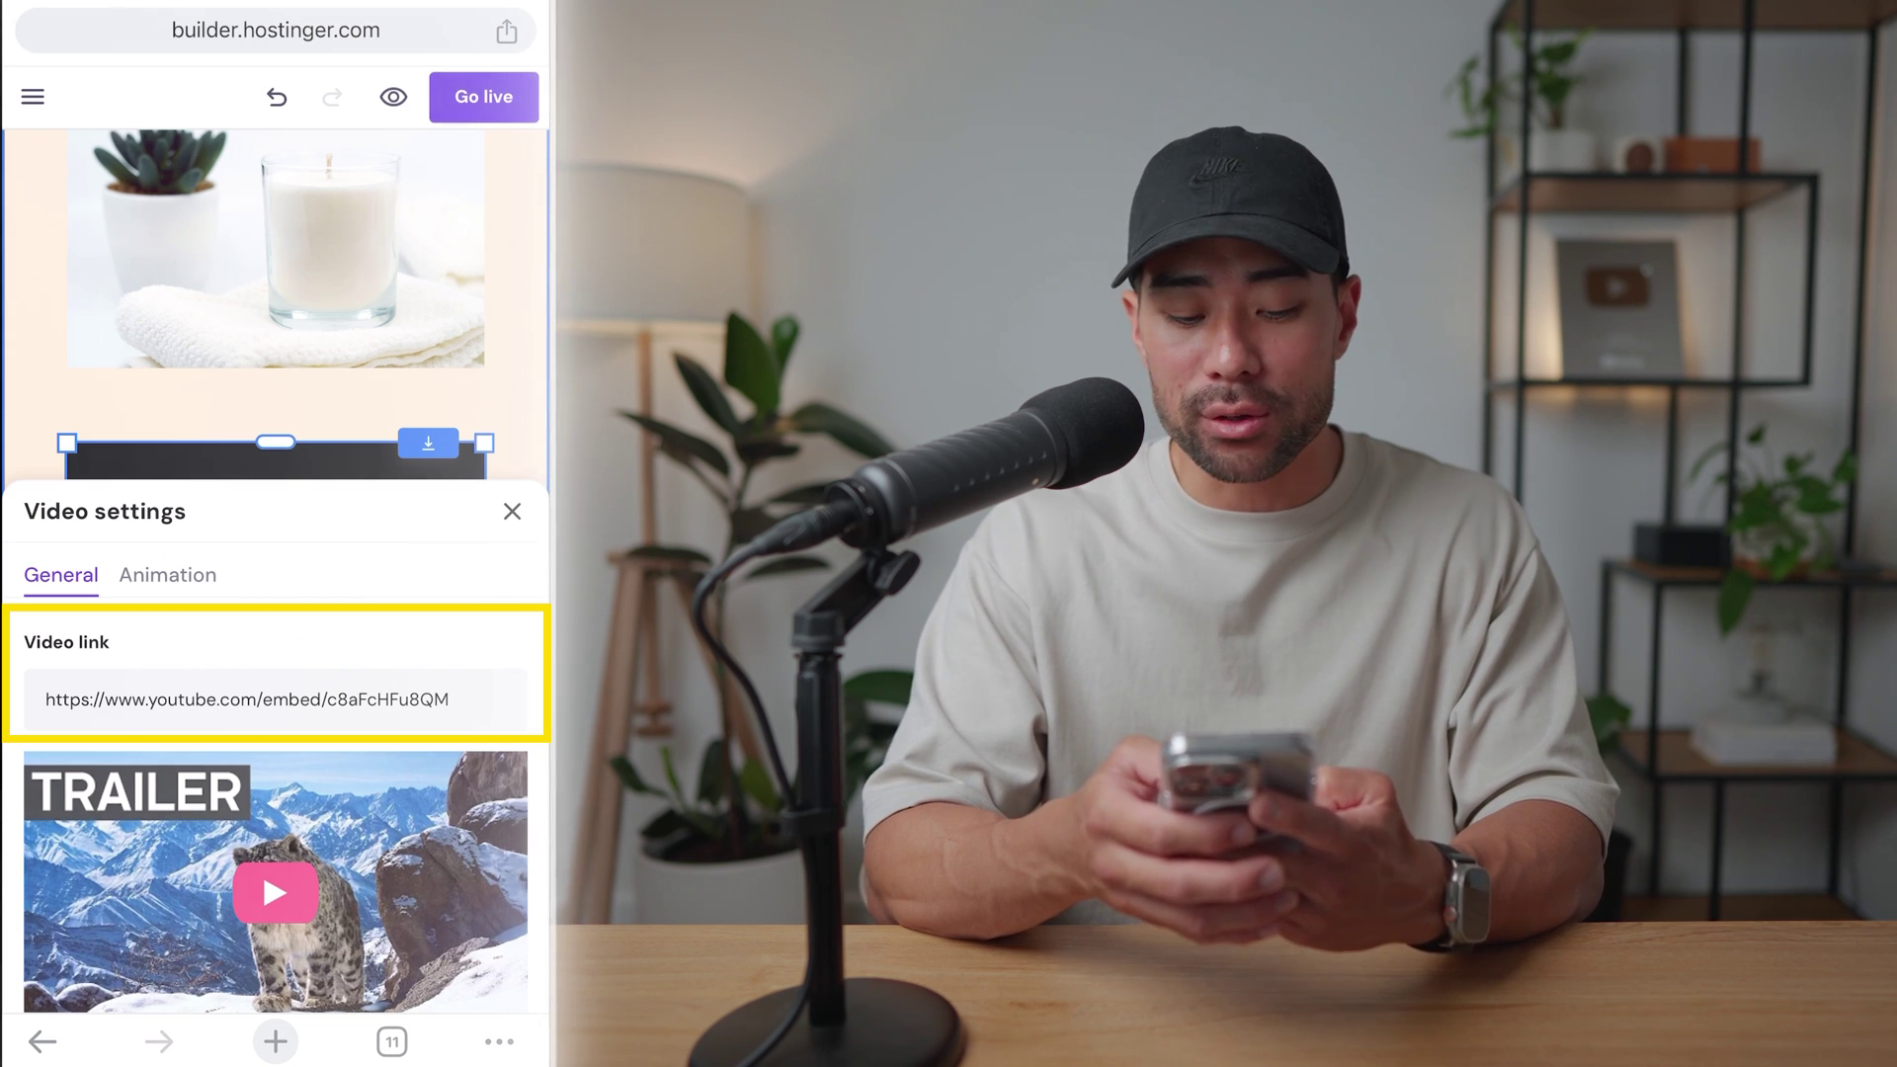
pyautogui.click(449, 698)
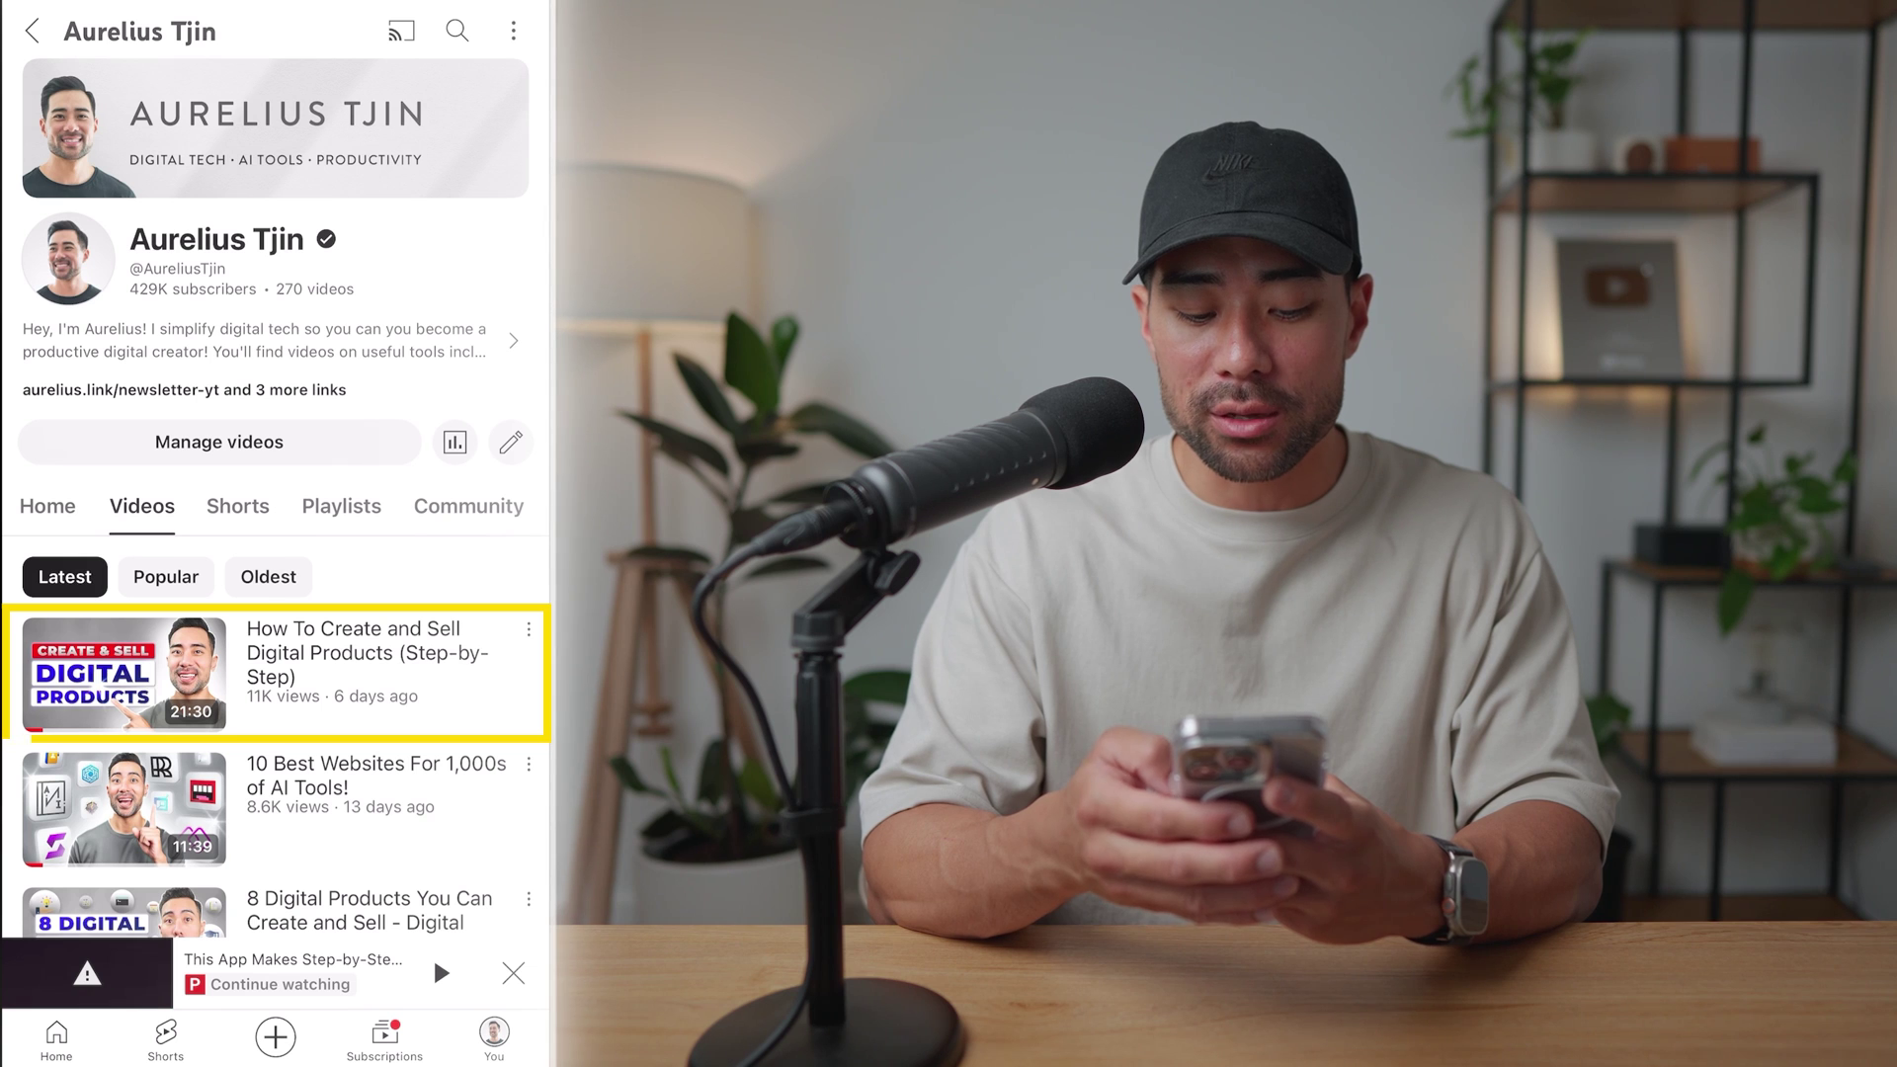
# Step: Copy the share link of 'How To Create and Sell Digital Products' from its options menu
pyautogui.click(528, 629)
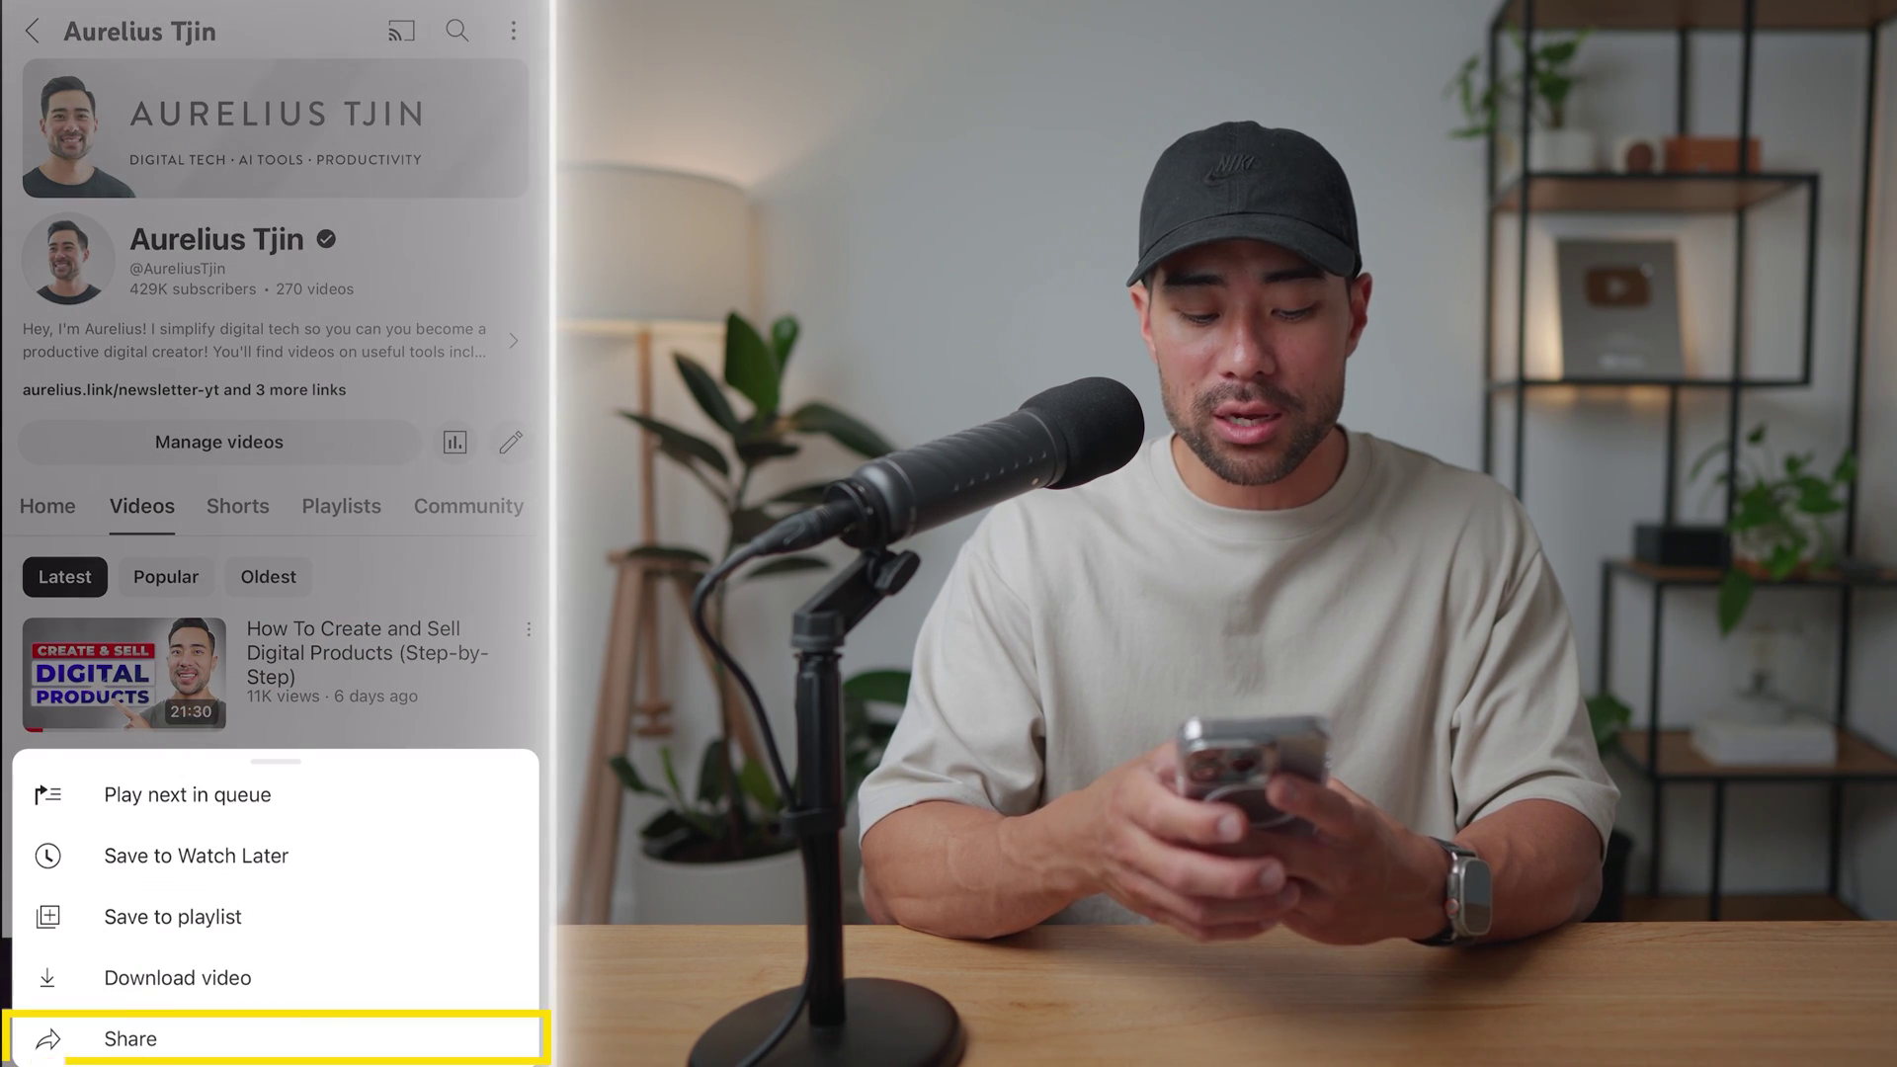
pyautogui.click(131, 1038)
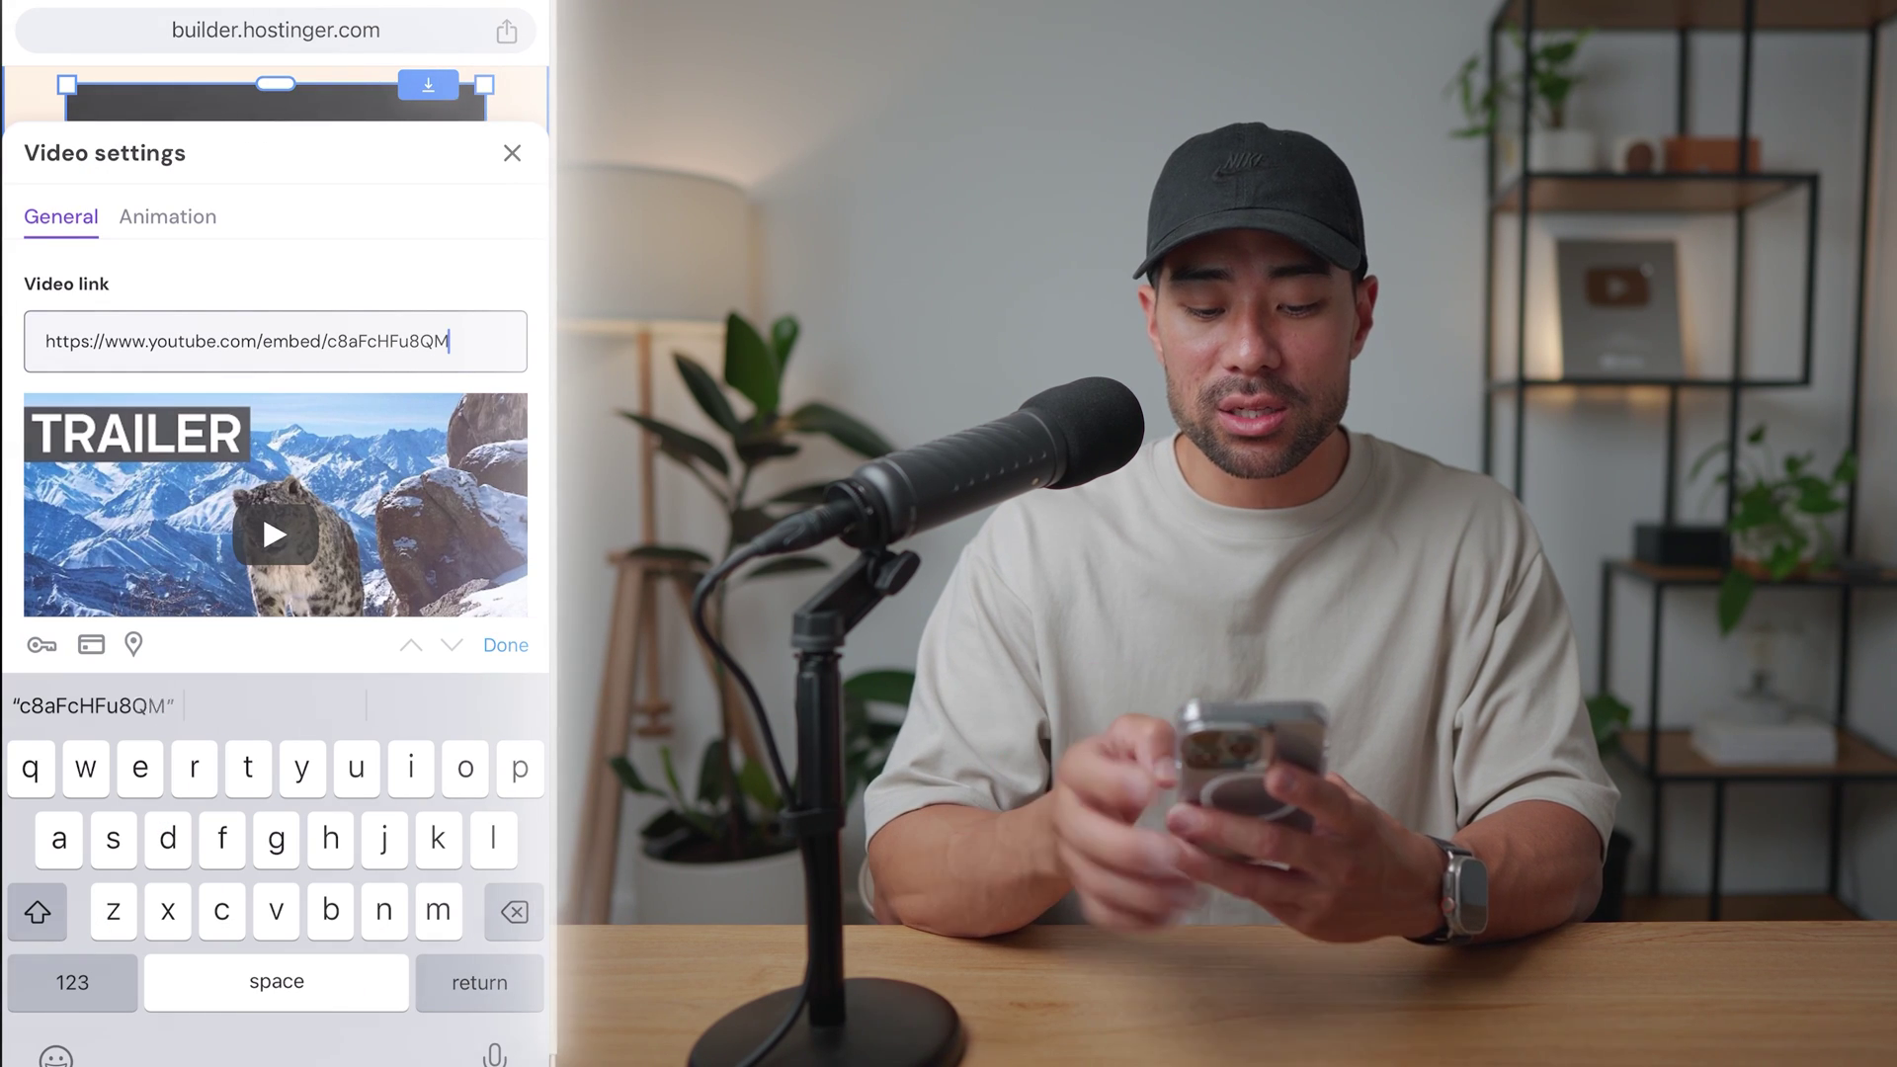
# Step: Replace the Video link URL with the copied YouTube link and close Video settings
pyautogui.tripleClick(247, 340)
pyautogui.press('BackSpace')
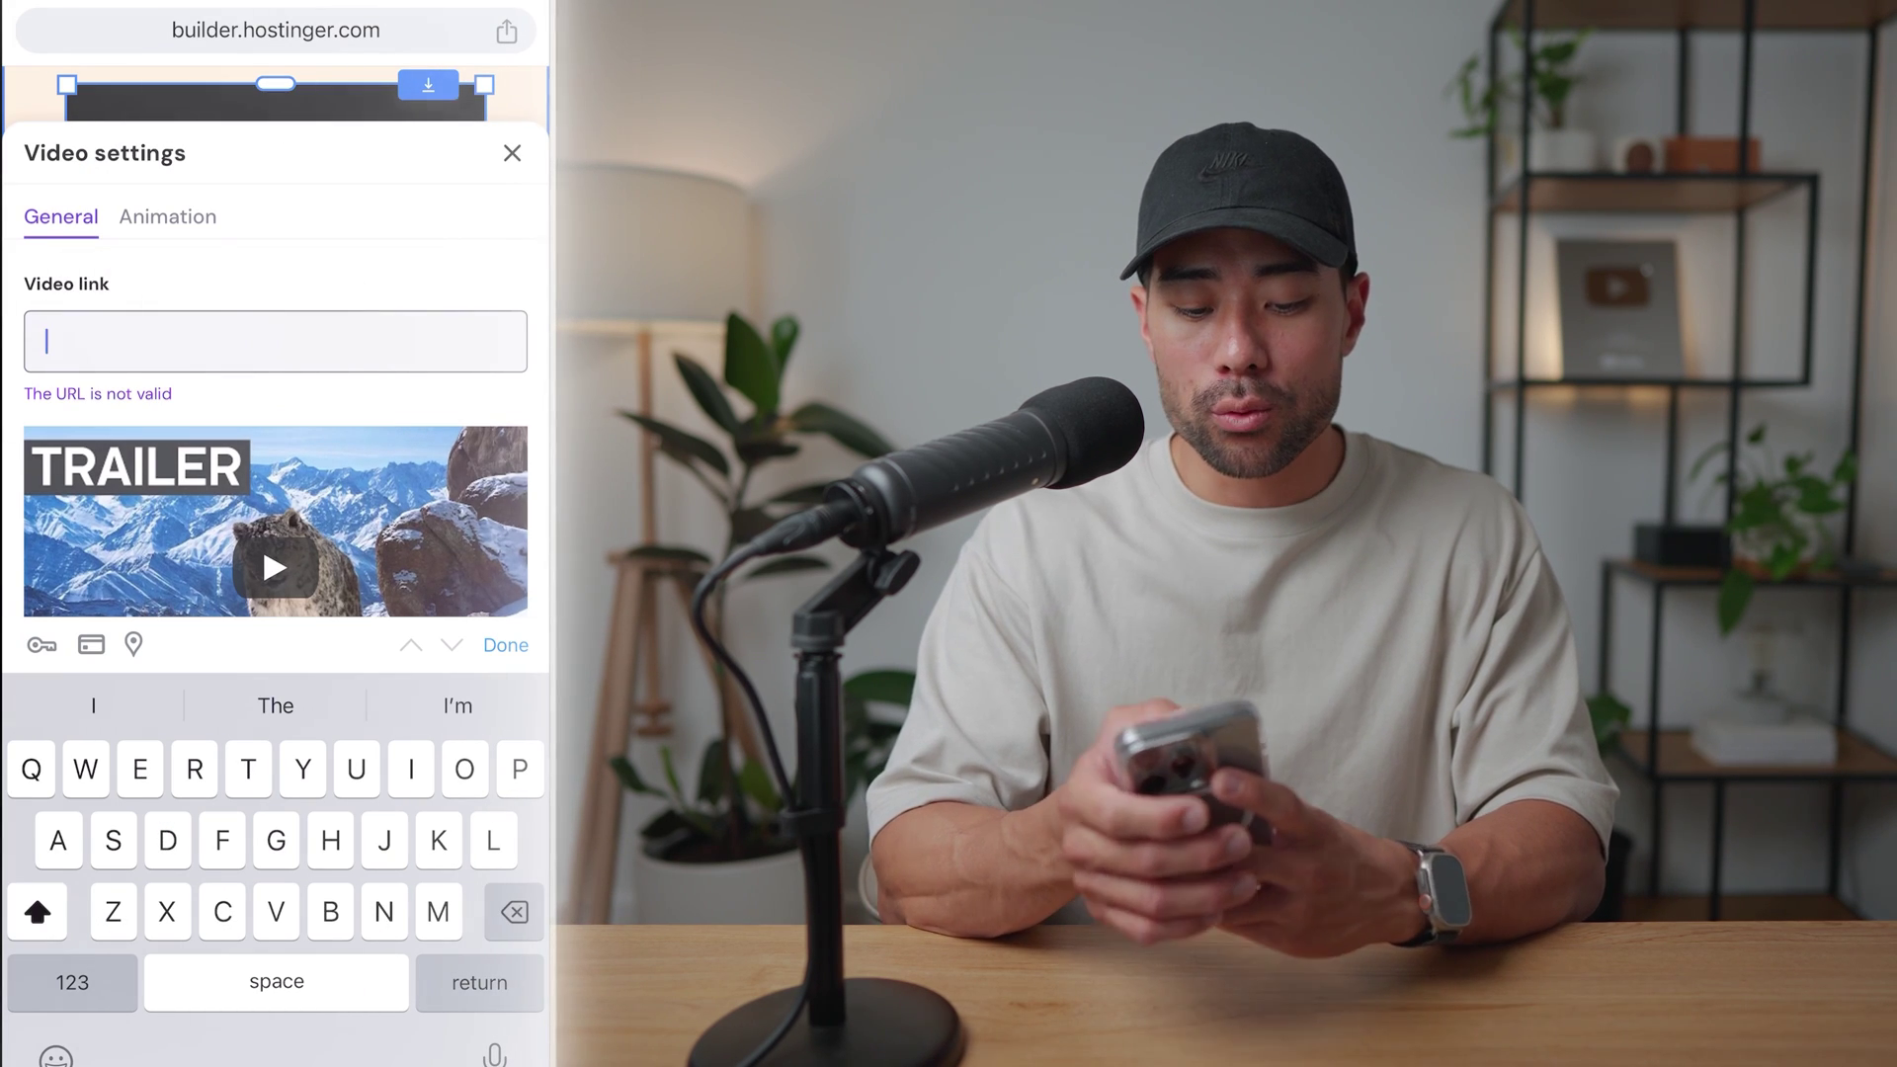
pyautogui.click(247, 341)
pyautogui.click(72, 285)
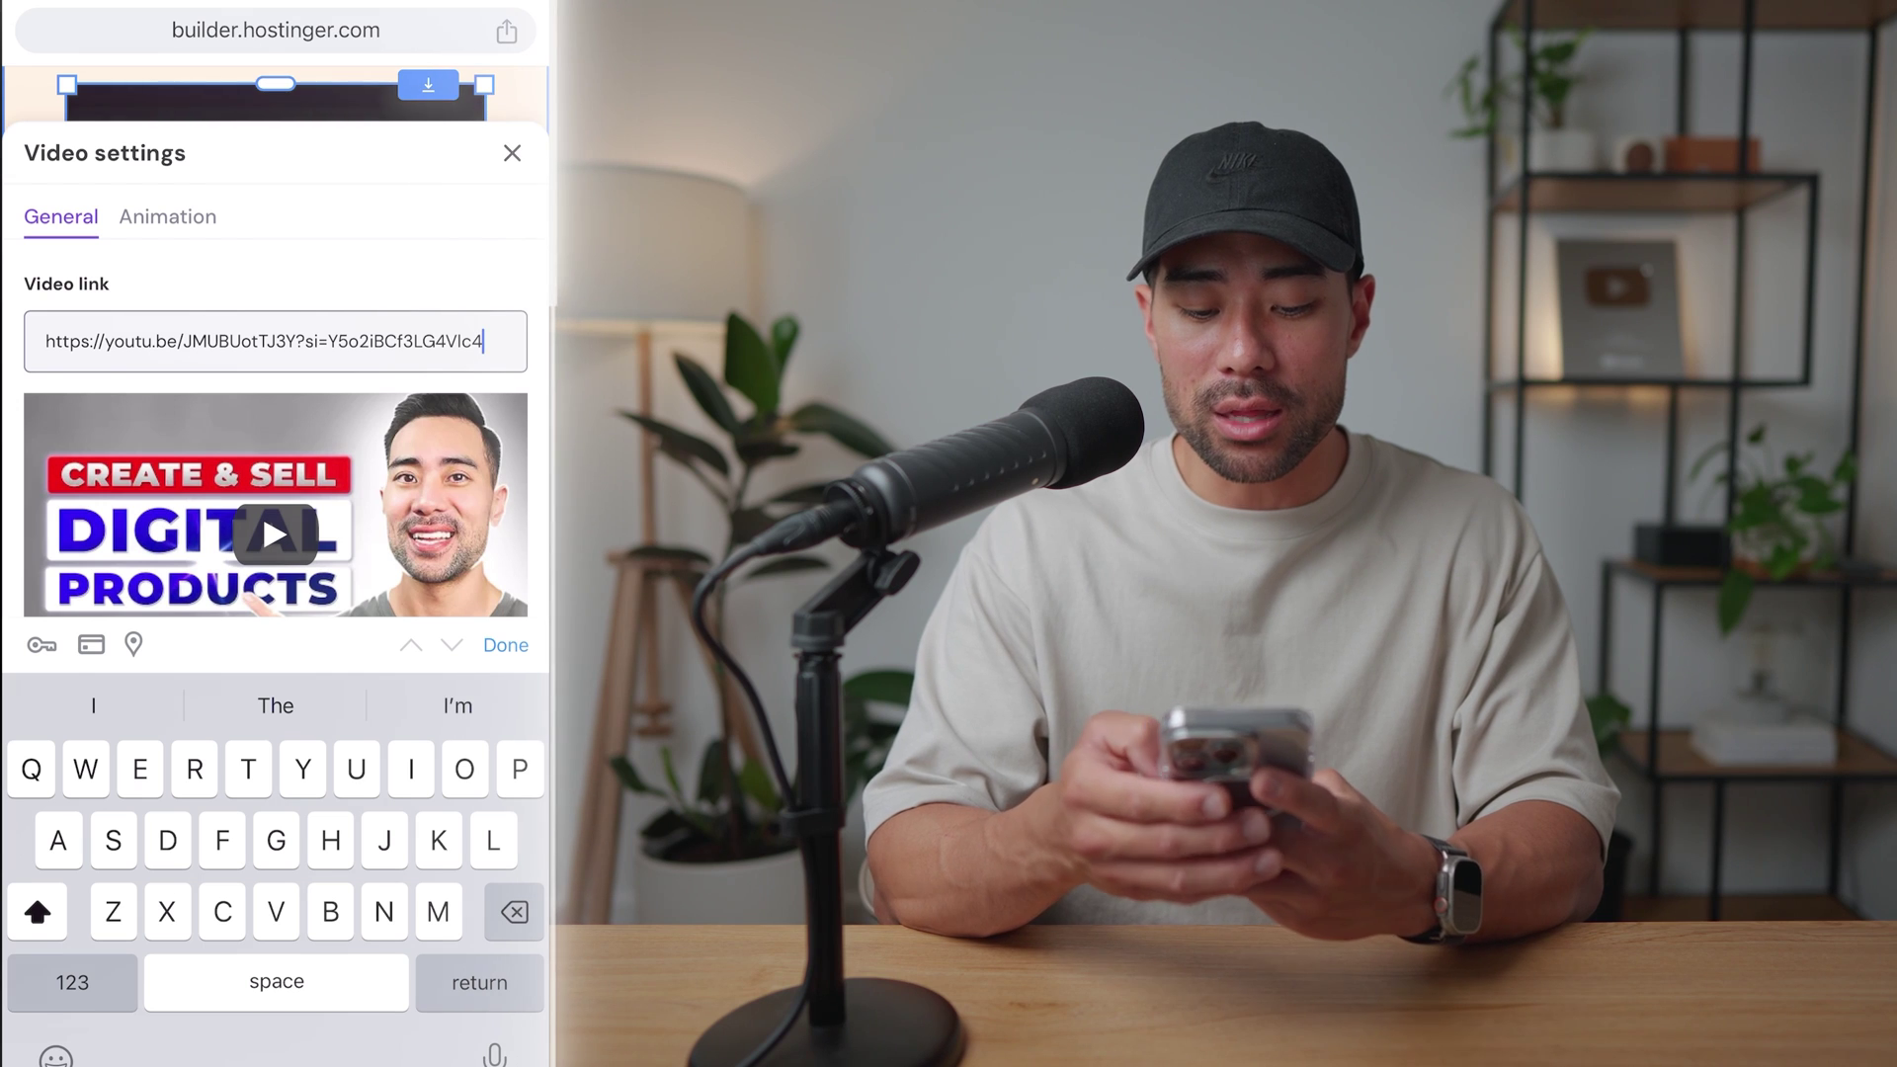
pyautogui.click(506, 645)
pyautogui.click(511, 511)
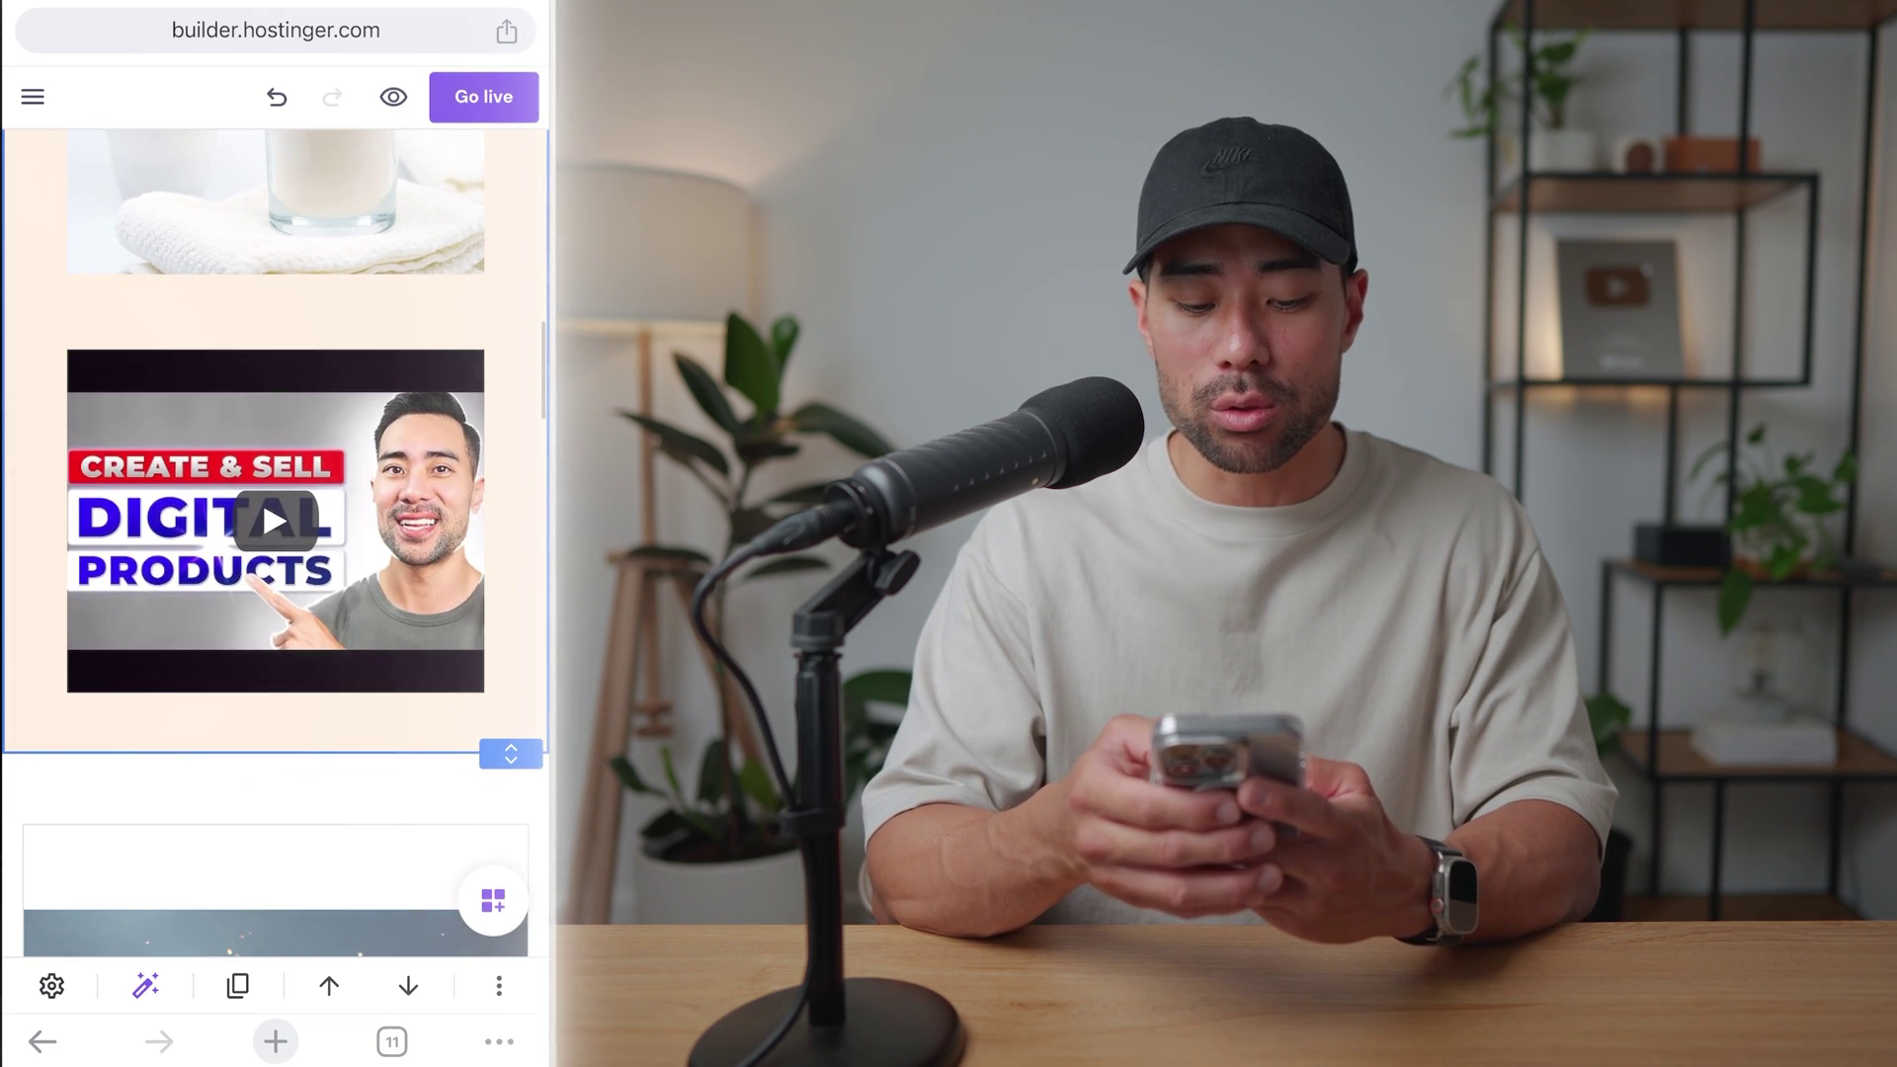
# Step: Select the updated video embed and its section, then open the builder's main menu
pyautogui.click(275, 521)
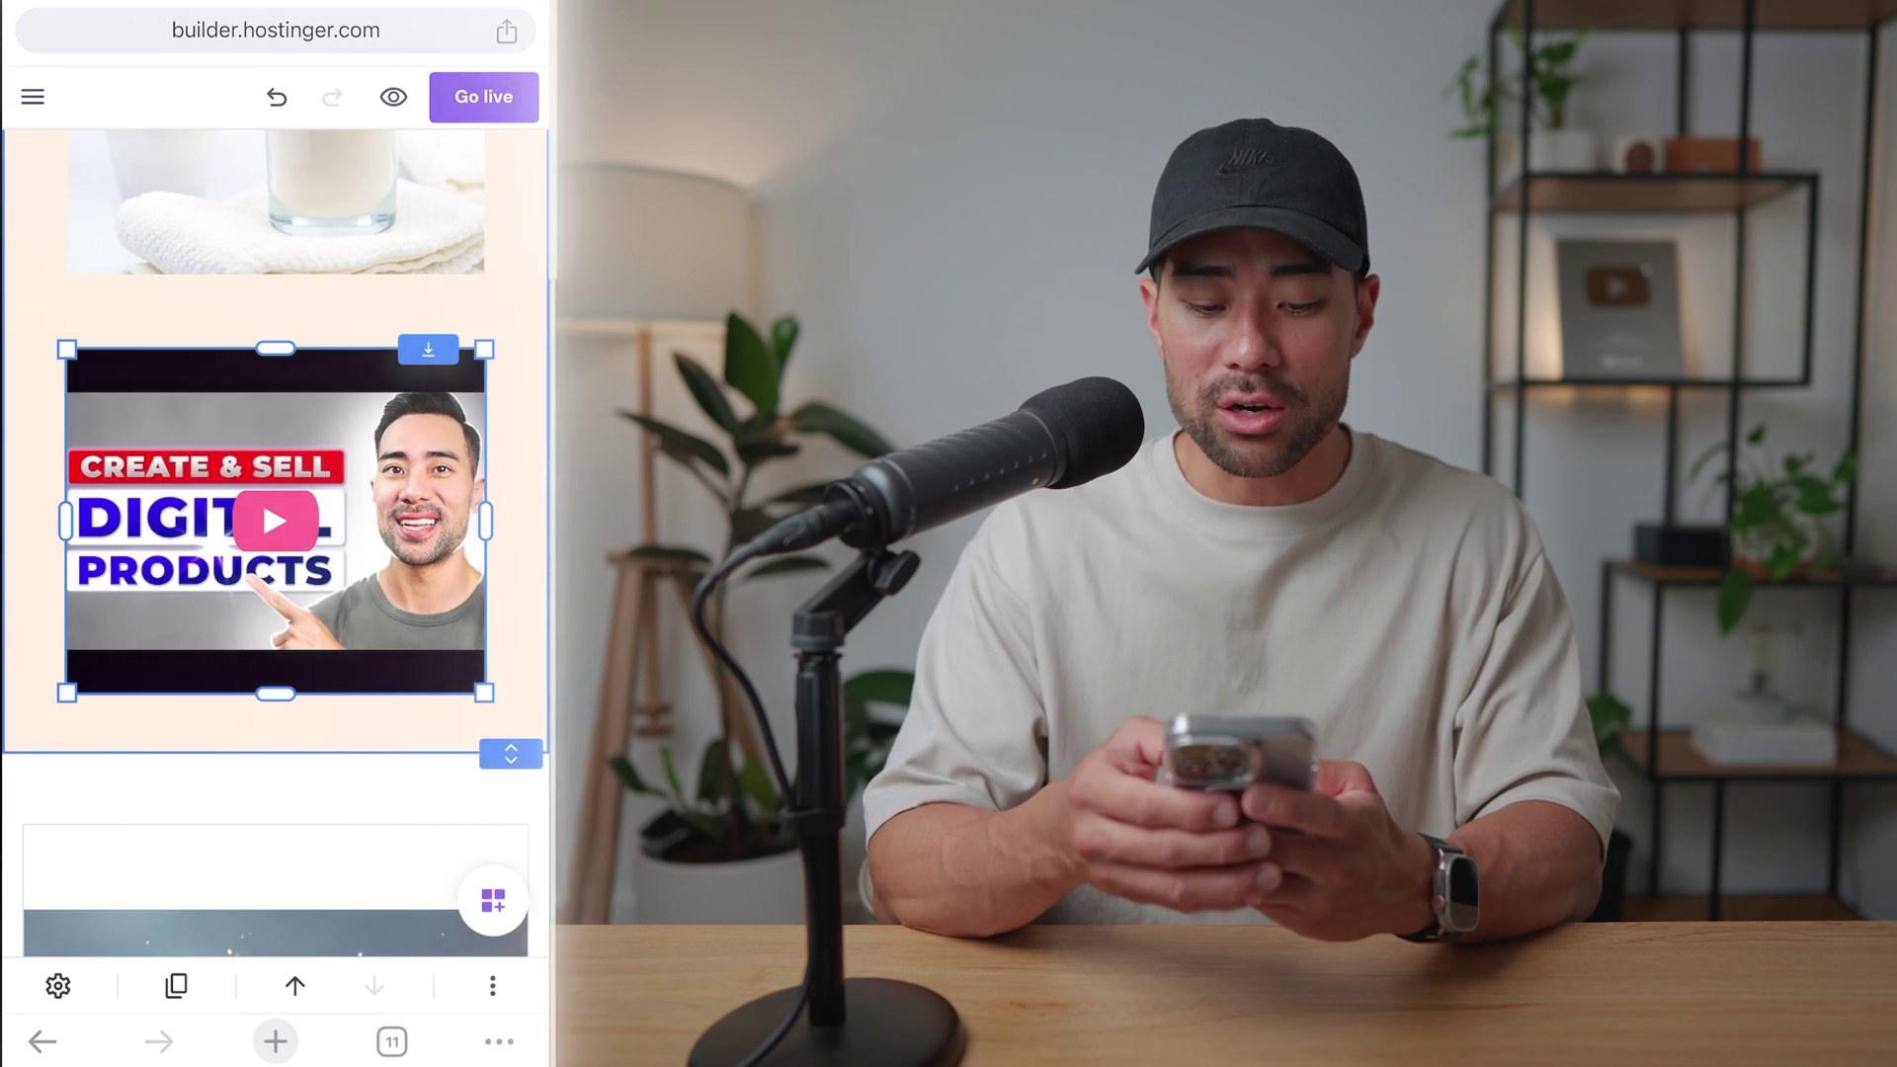
pyautogui.click(275, 721)
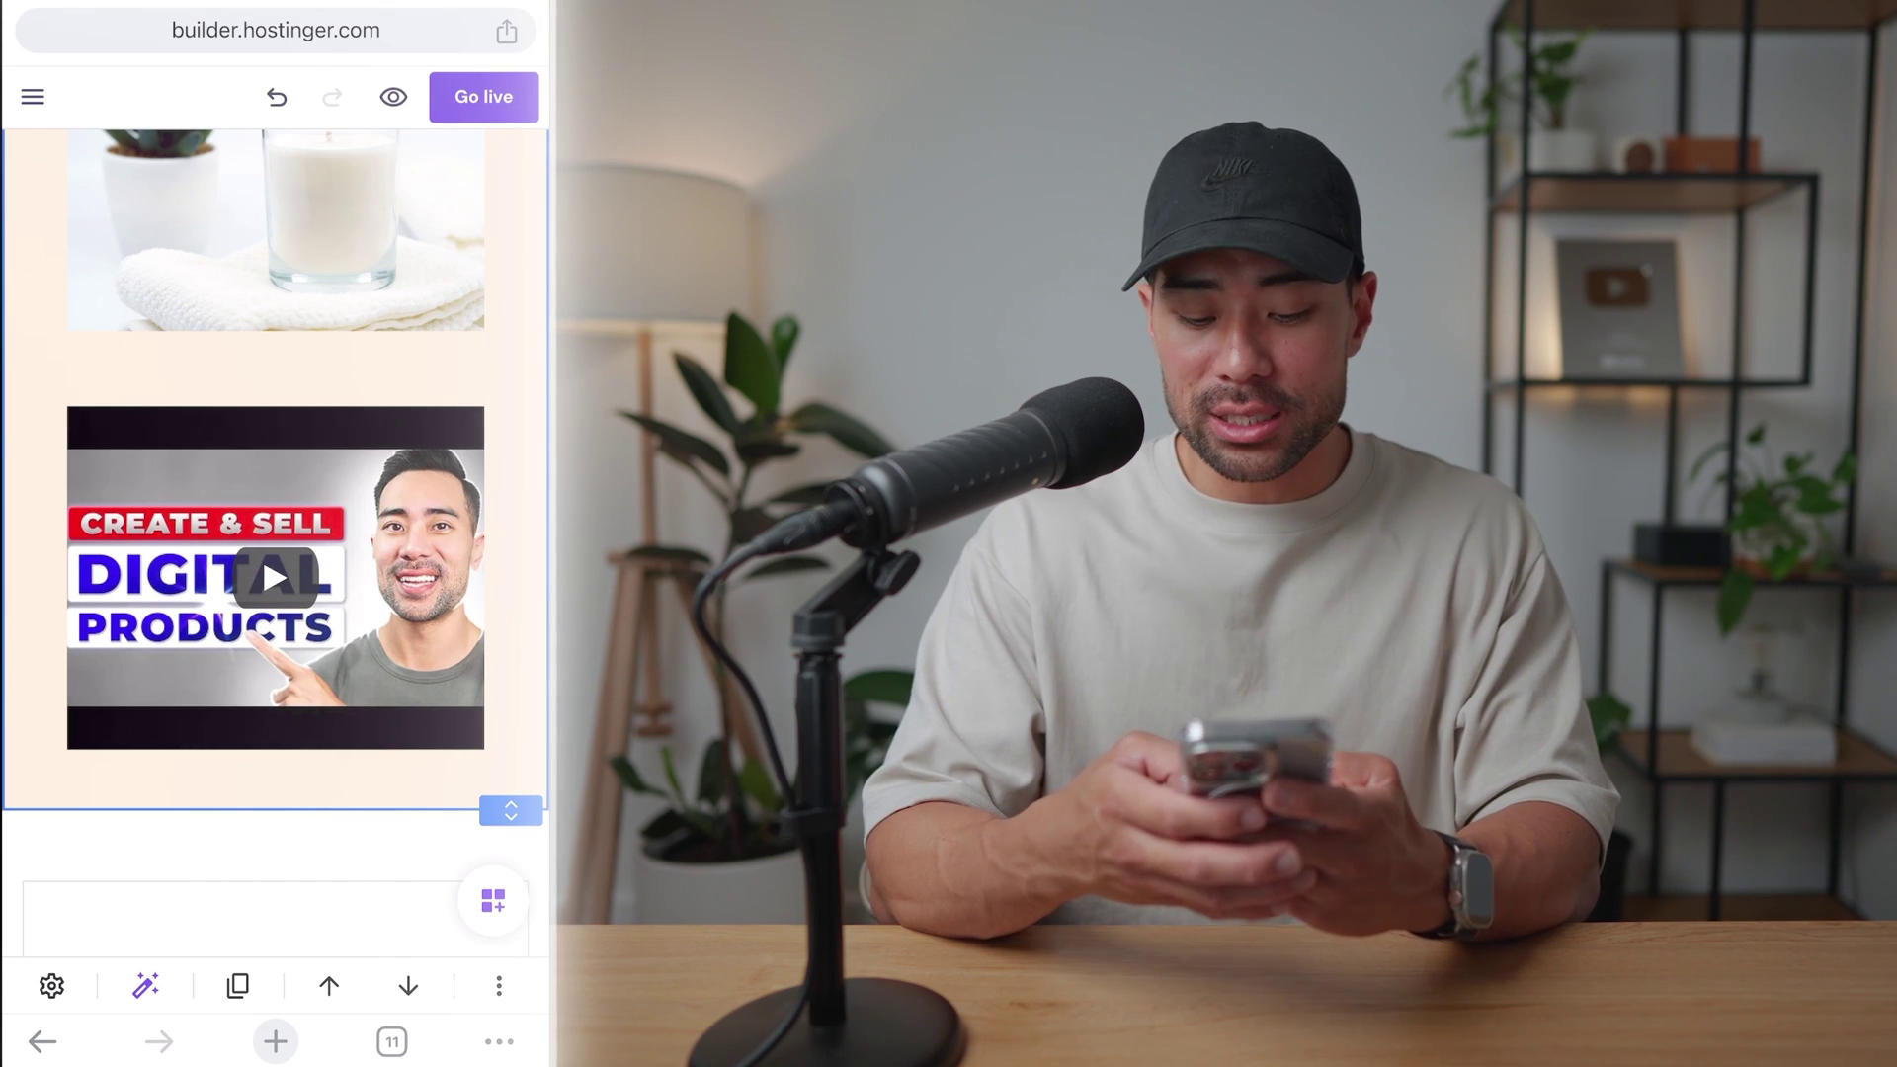
pyautogui.click(32, 96)
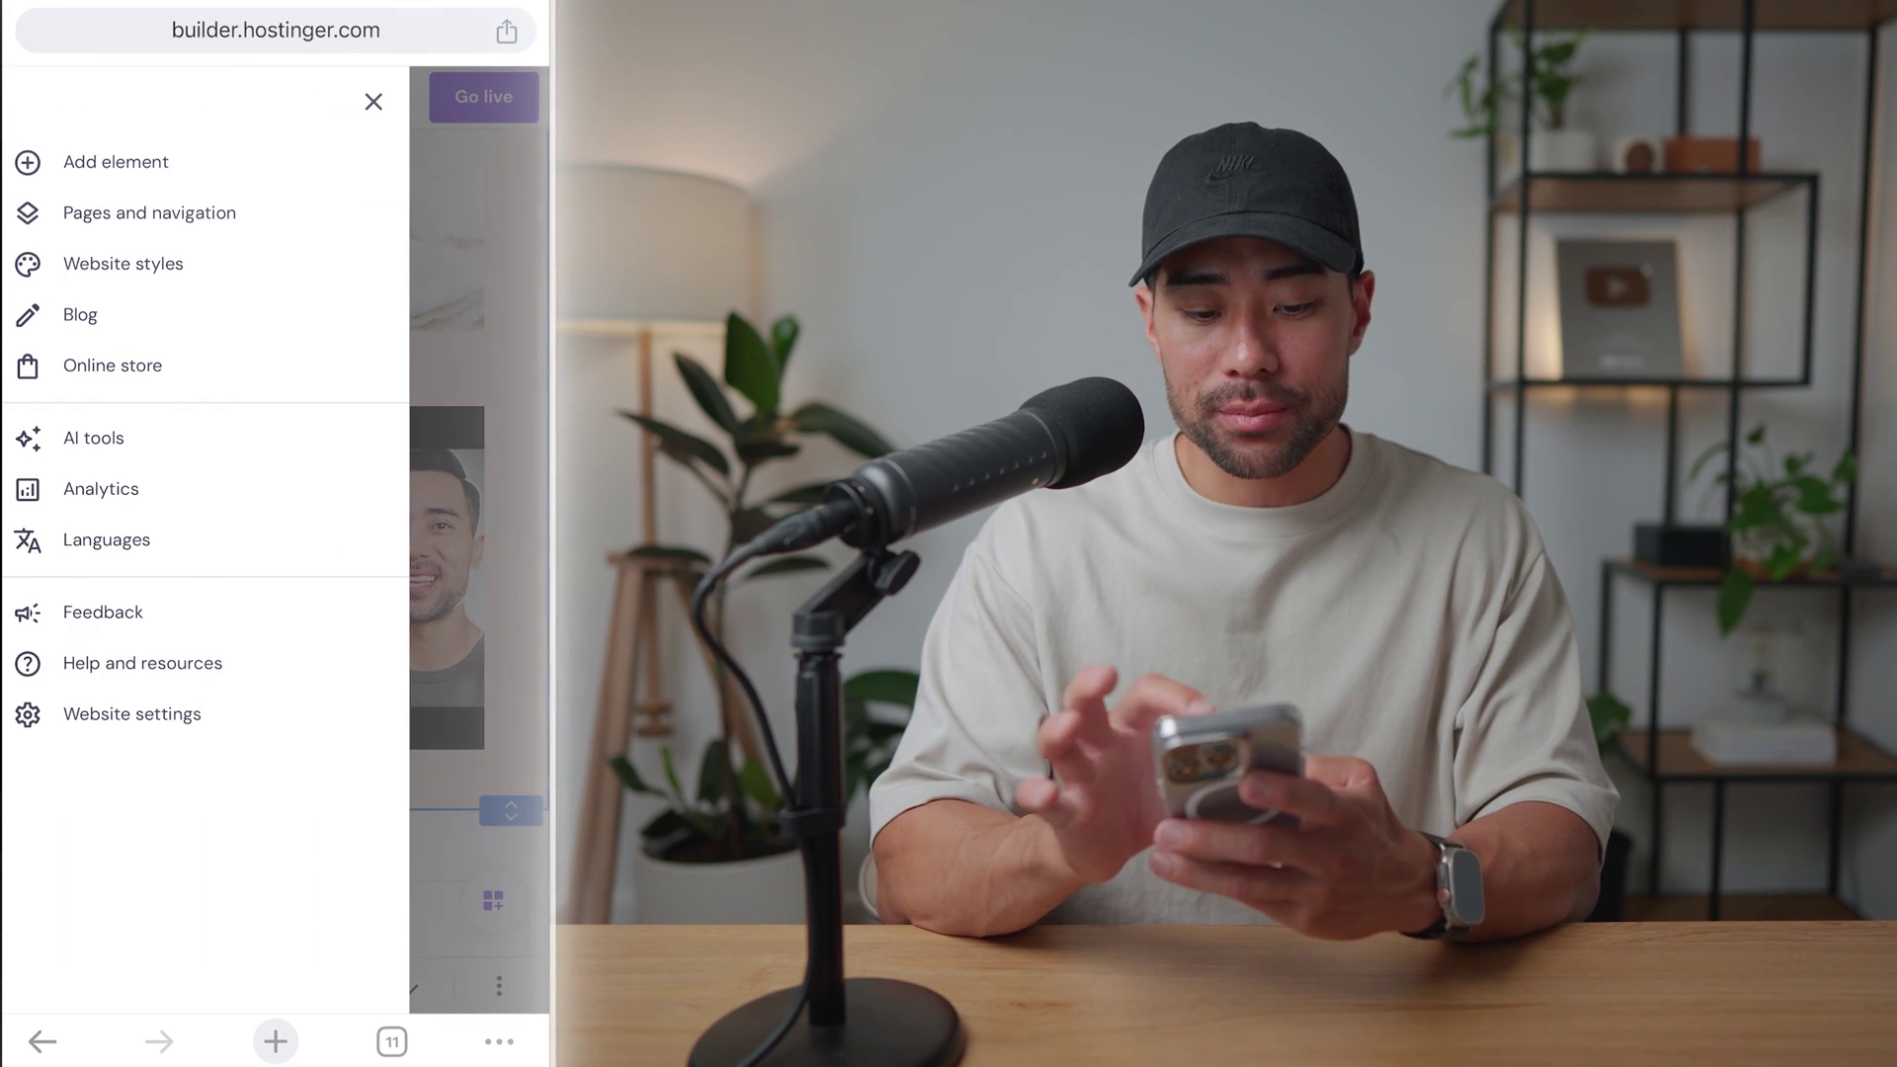
# Step: Add a new text box above the demo video and type the Product Demo heading
pyautogui.click(105, 157)
pyautogui.click(109, 339)
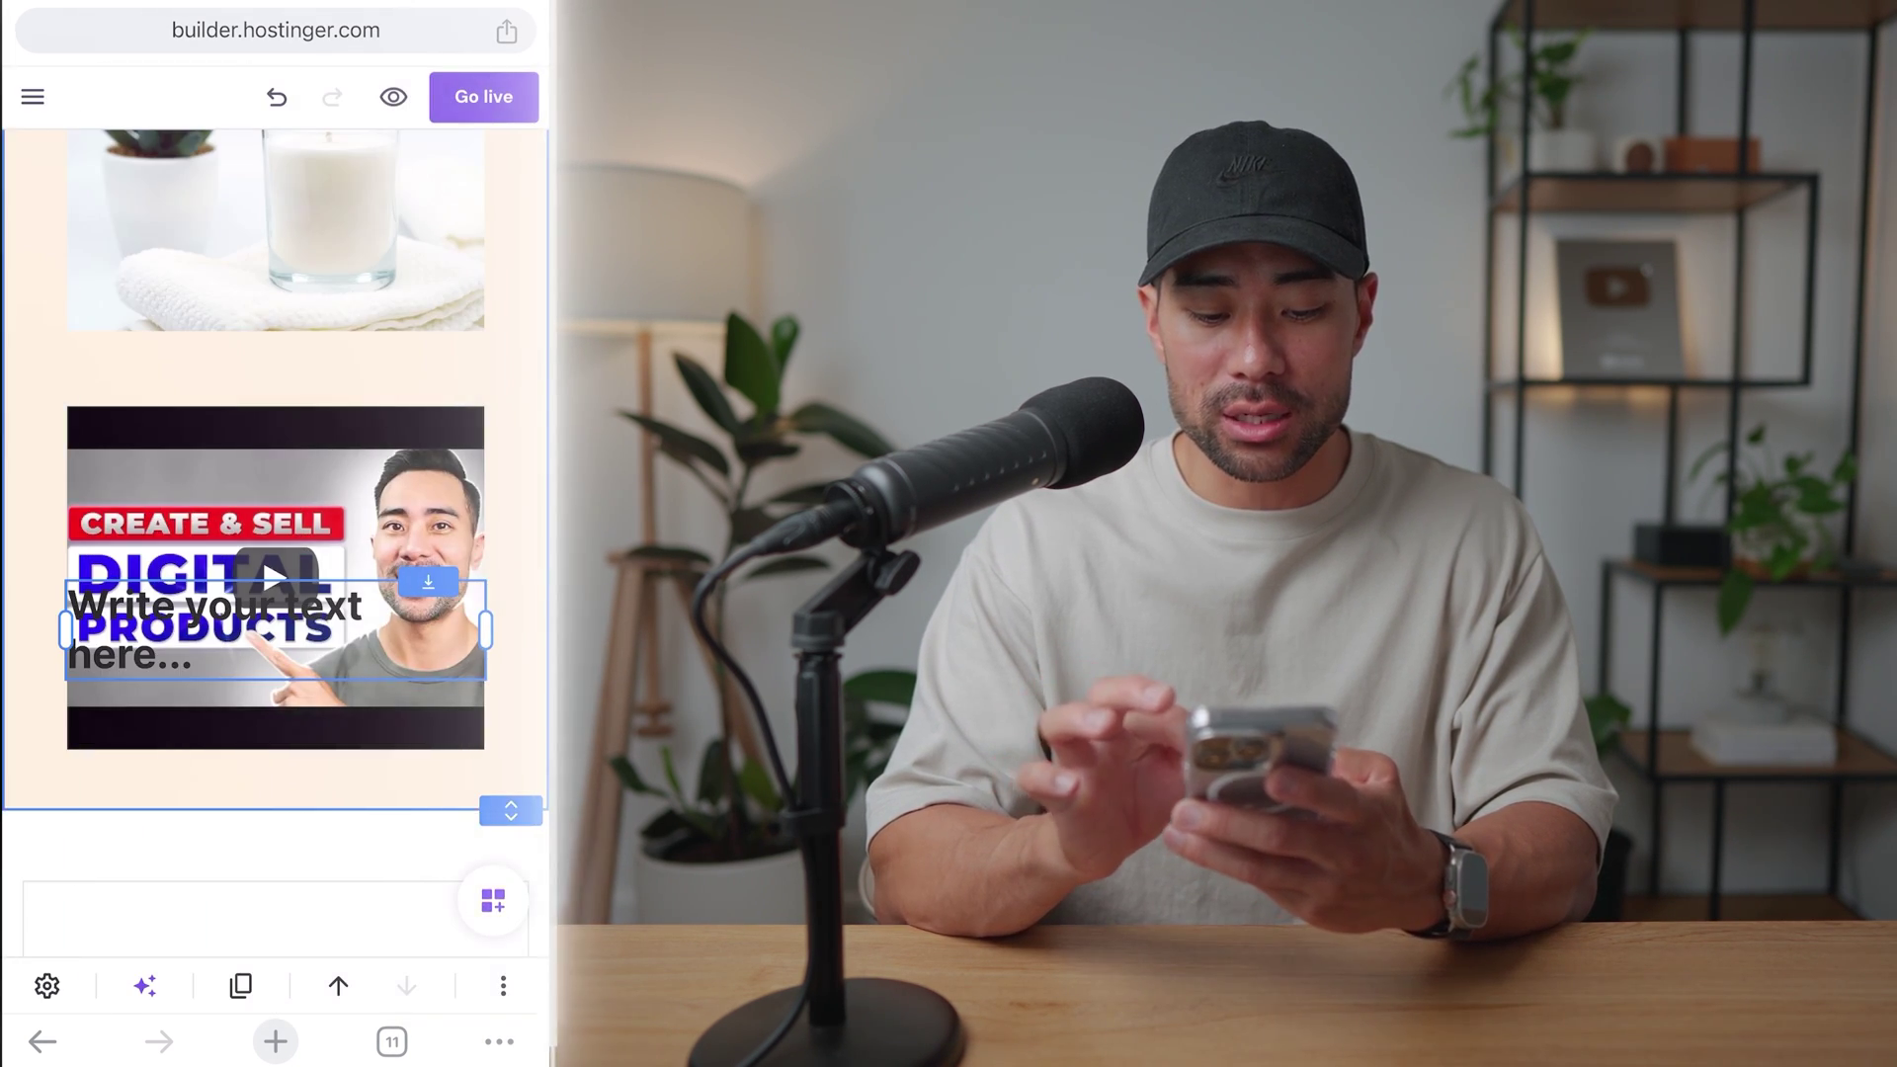
pyautogui.moveTo(275, 629); pyautogui.dragTo(276, 401)
pyautogui.click(276, 395)
pyautogui.tripleClick(217, 395)
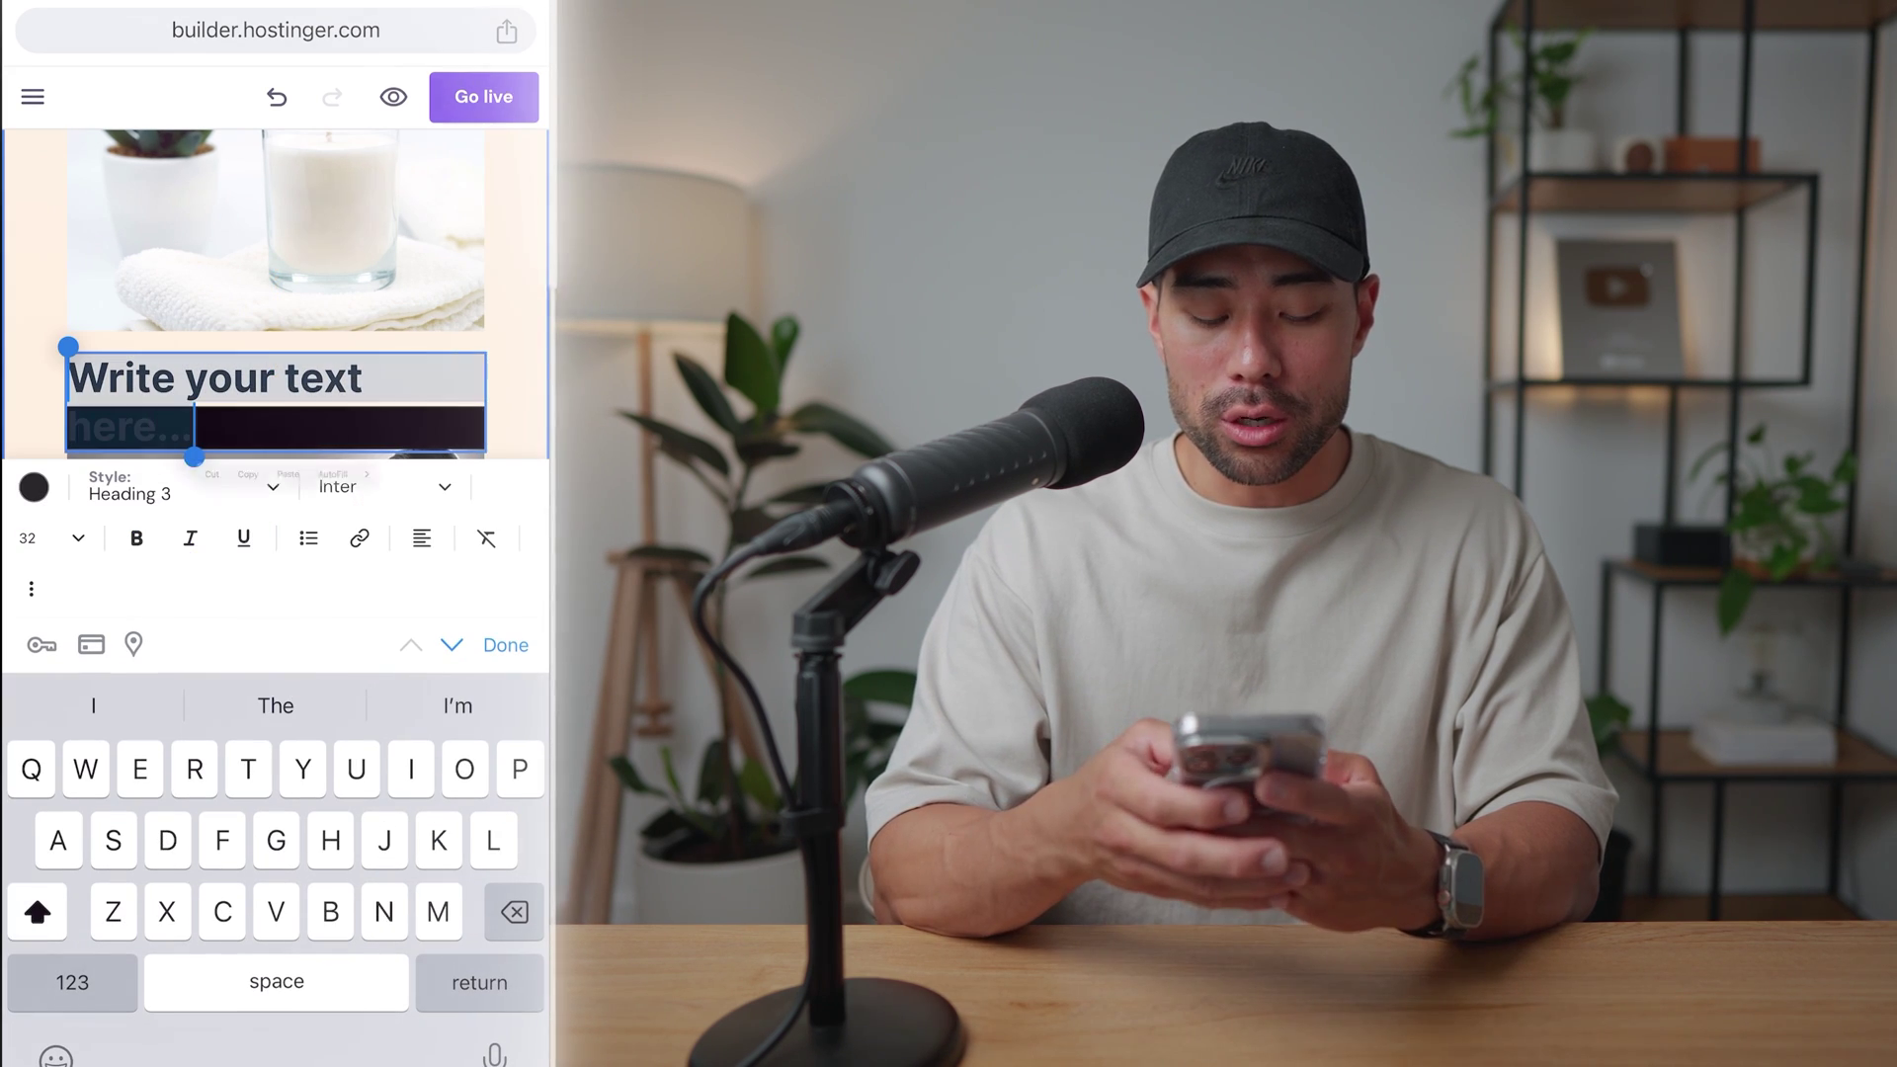
pyautogui.write('Product Demo')
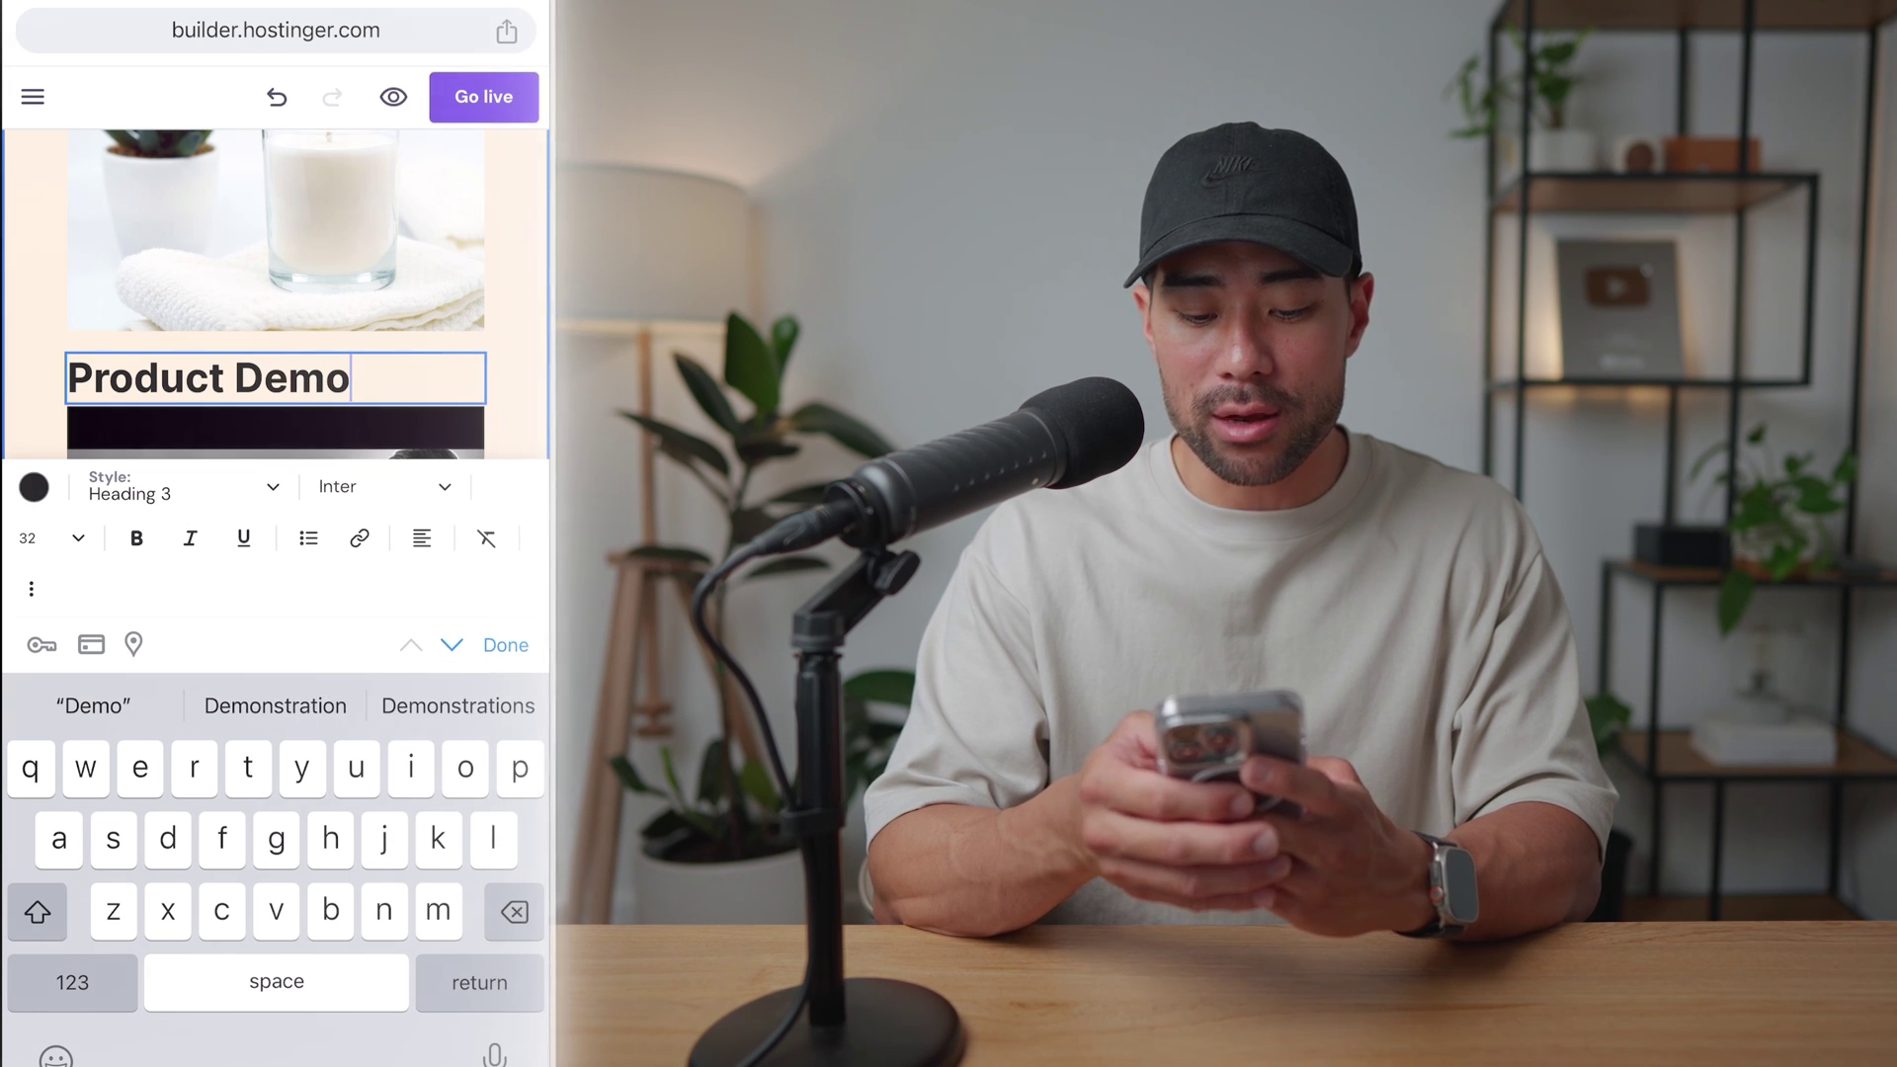
# Step: Centre the Product Demo heading and apply the Heading 2 text style
pyautogui.click(506, 644)
pyautogui.click(421, 935)
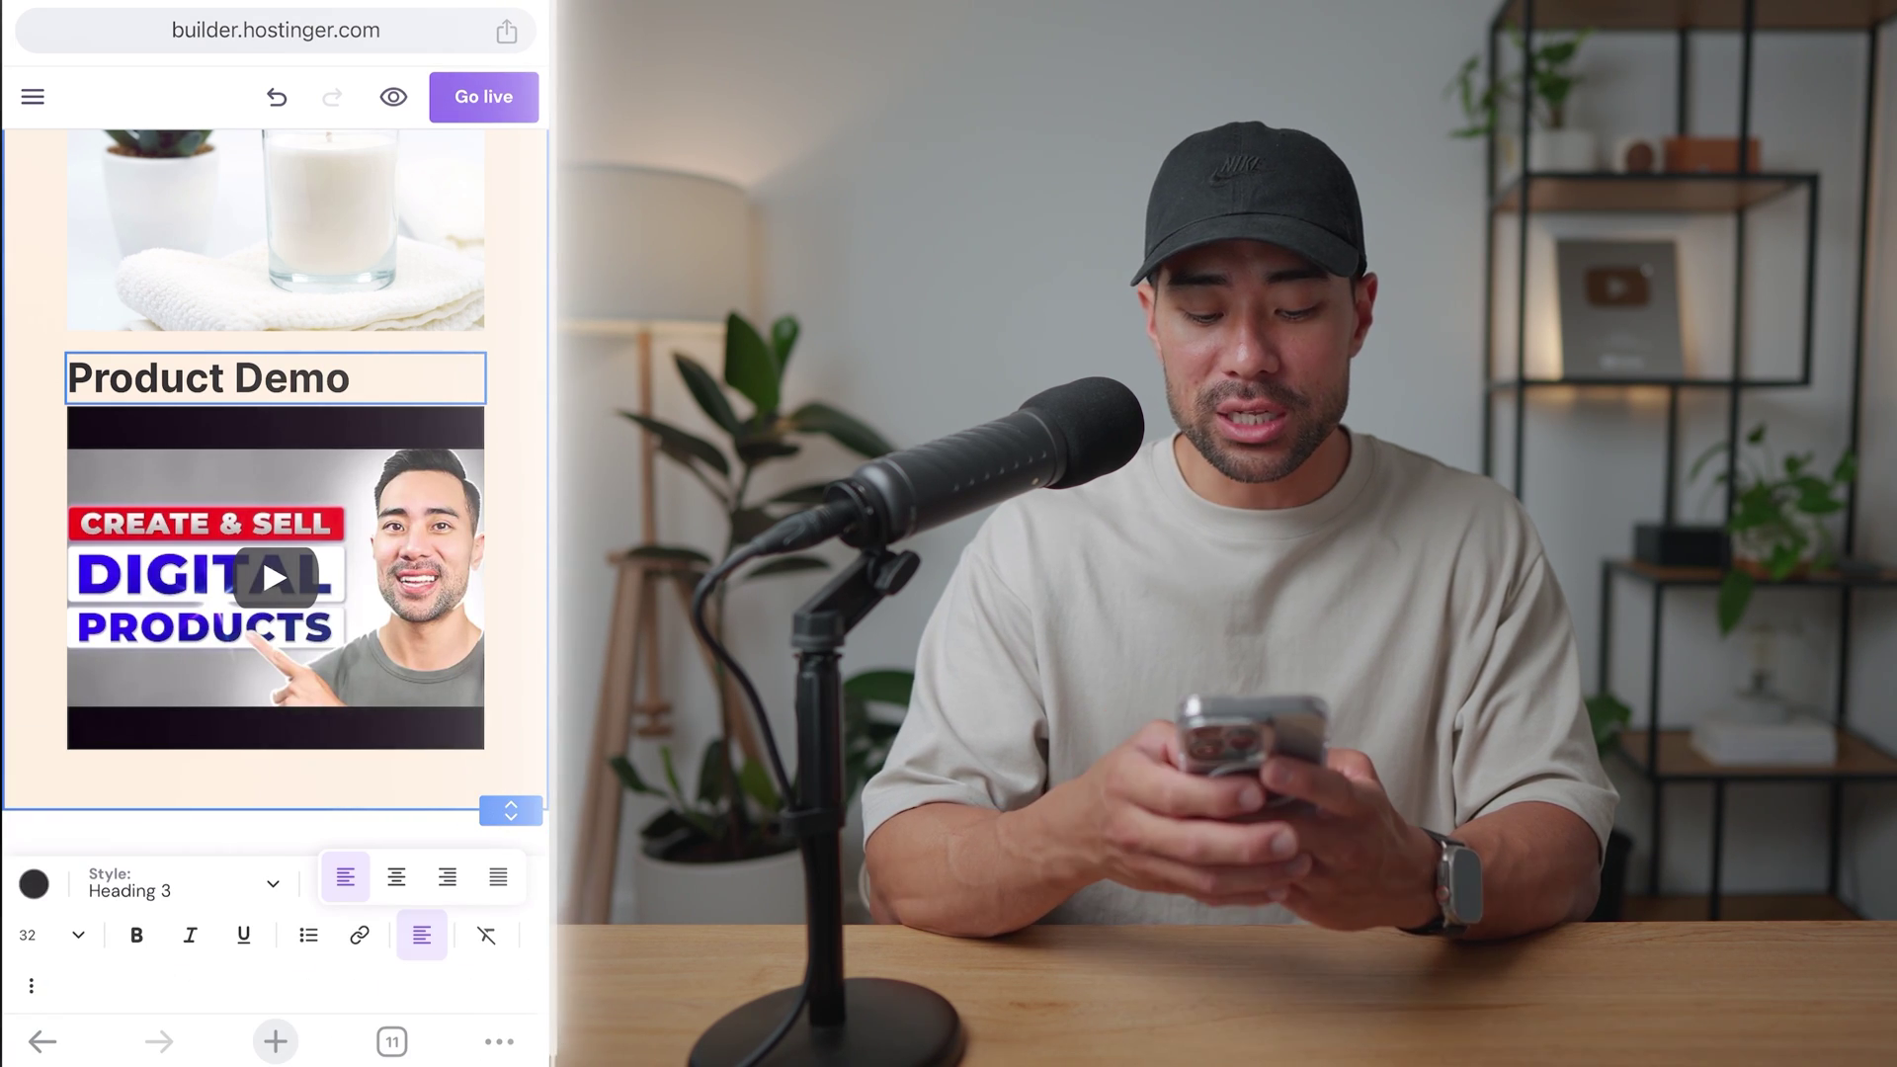
pyautogui.click(396, 876)
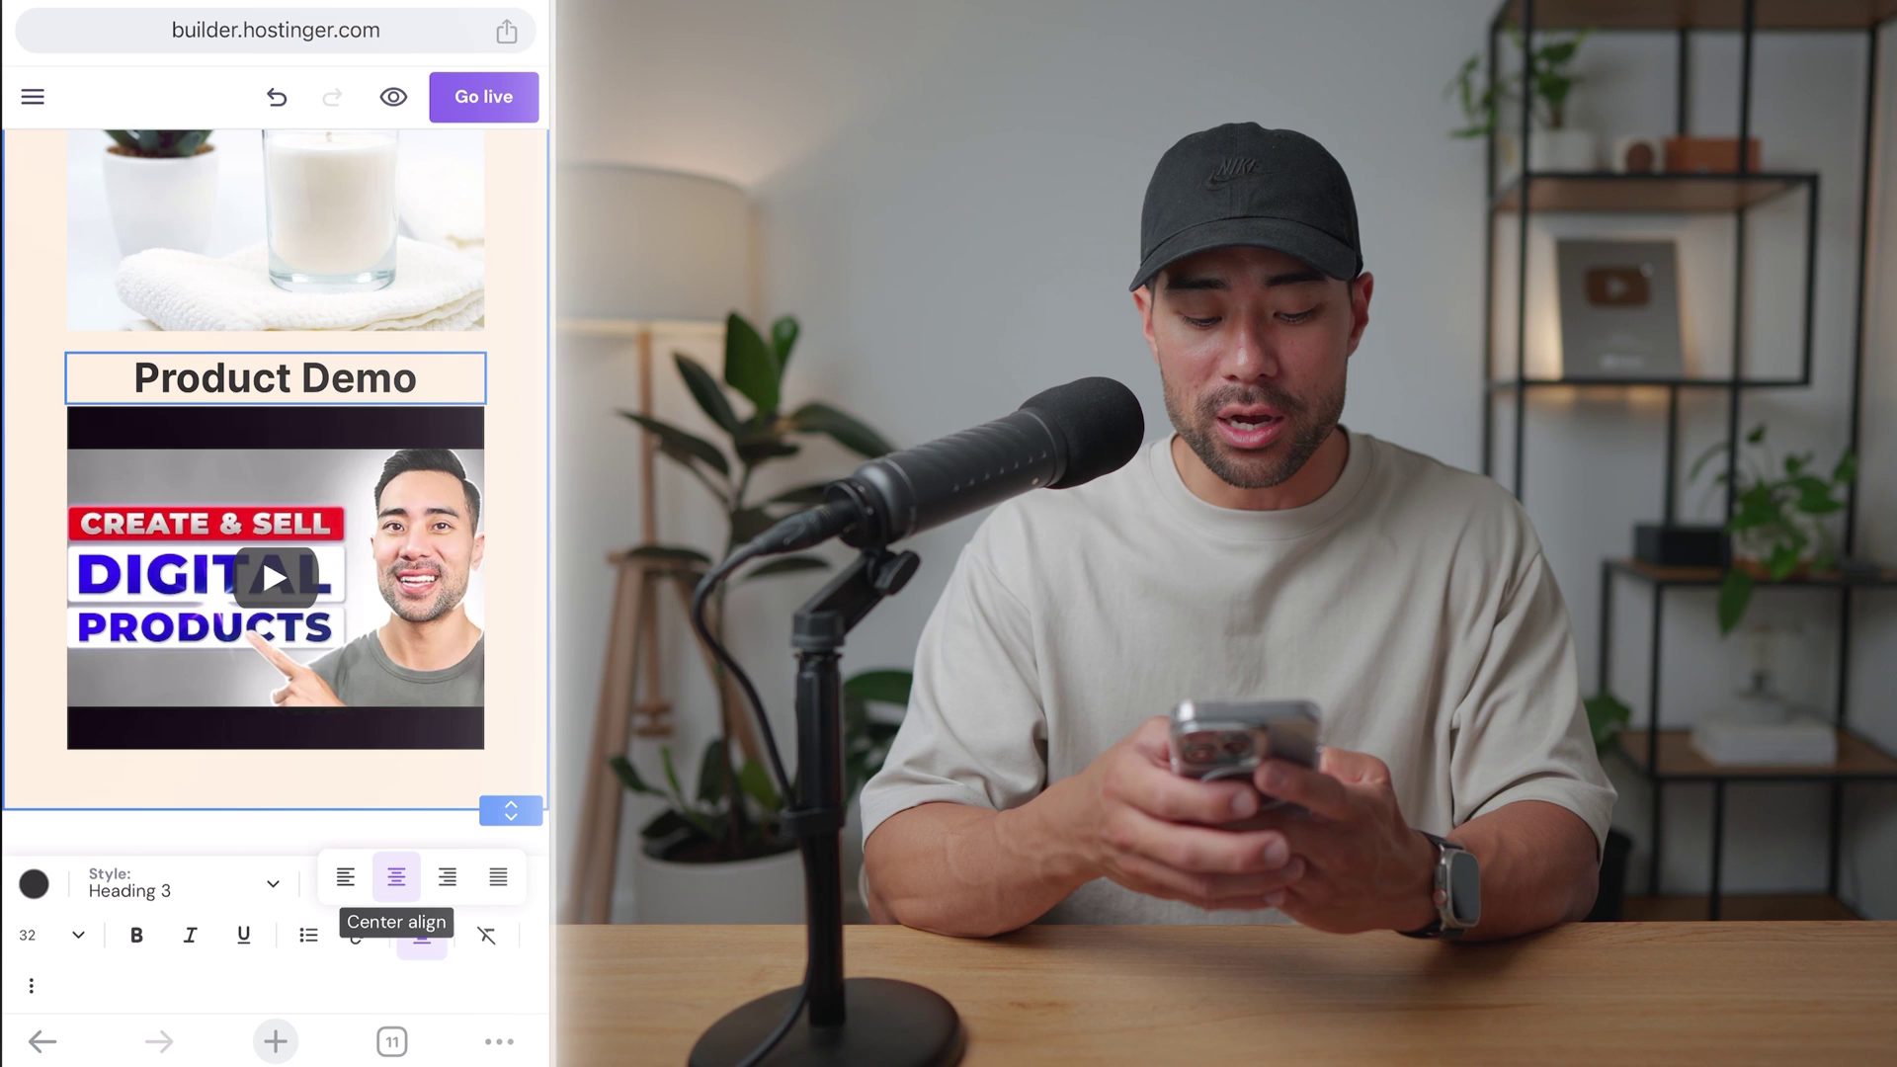
pyautogui.click(177, 883)
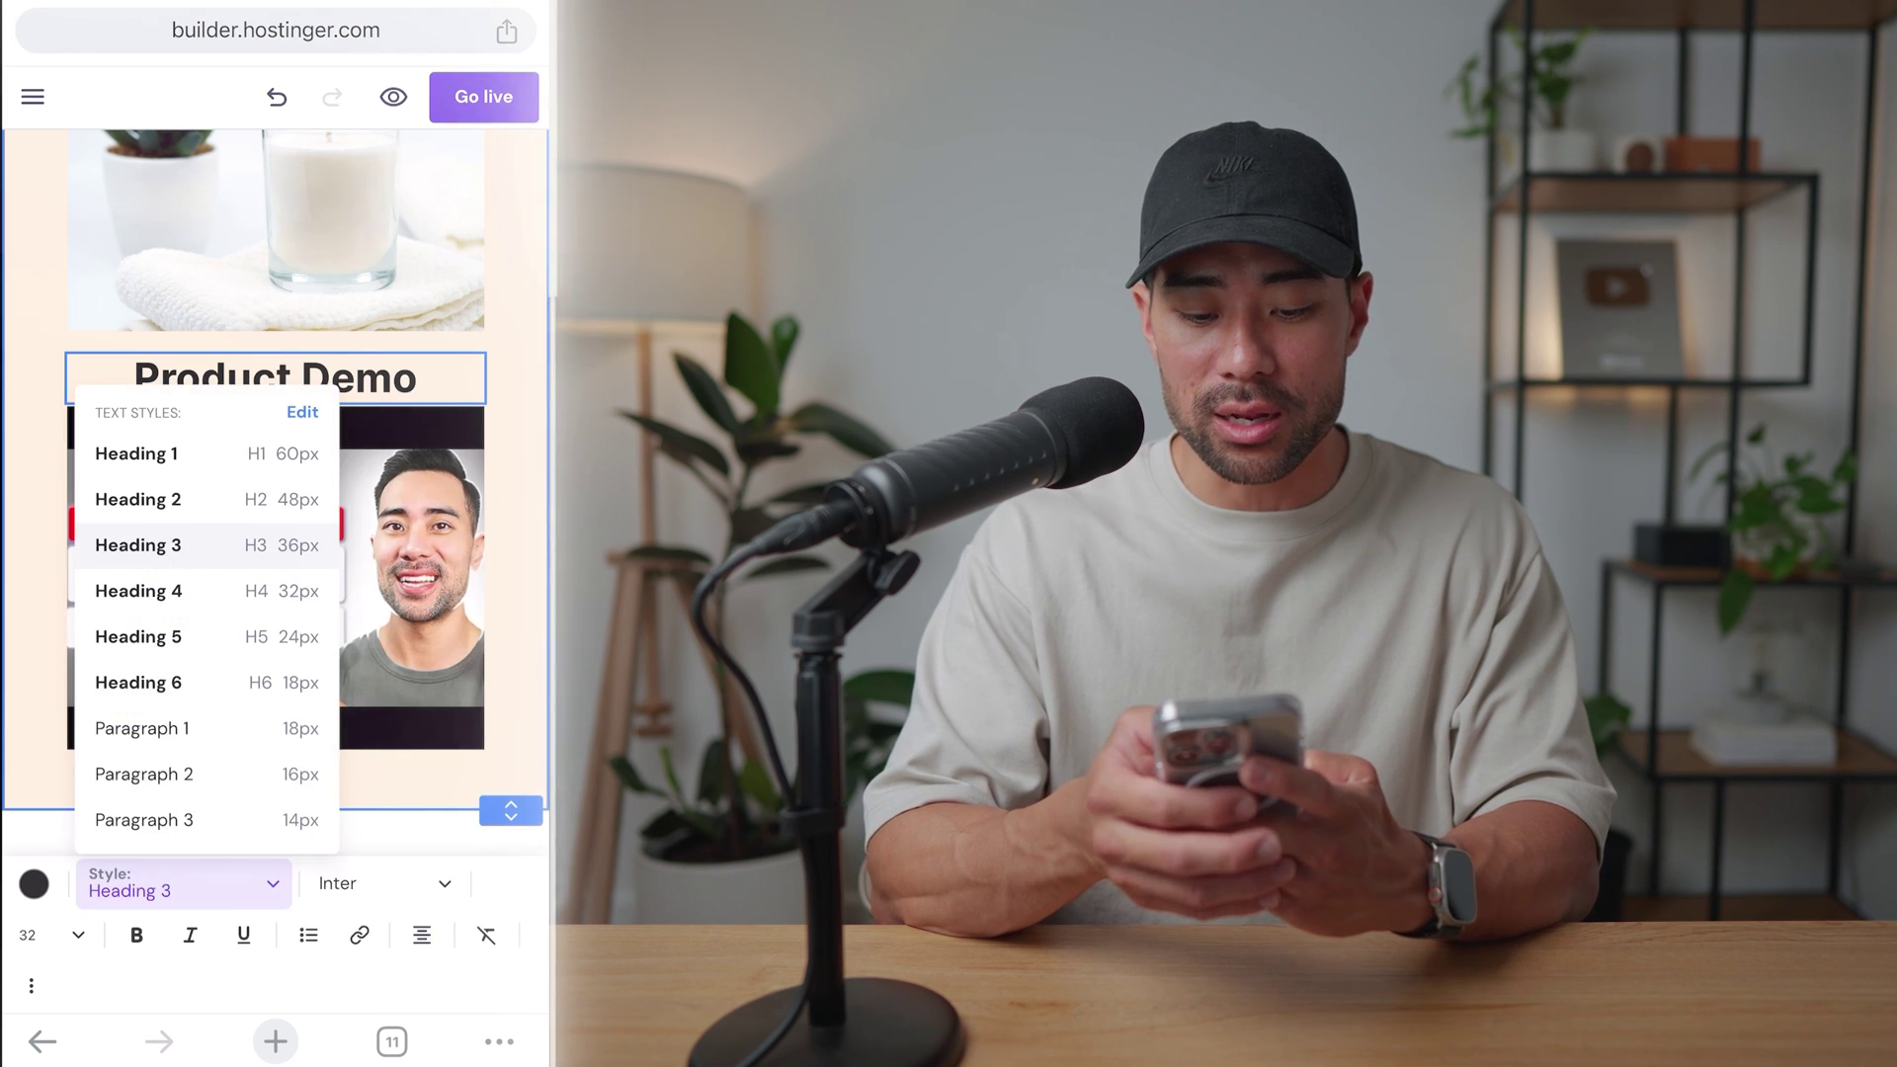
pyautogui.click(148, 500)
pyautogui.click(178, 449)
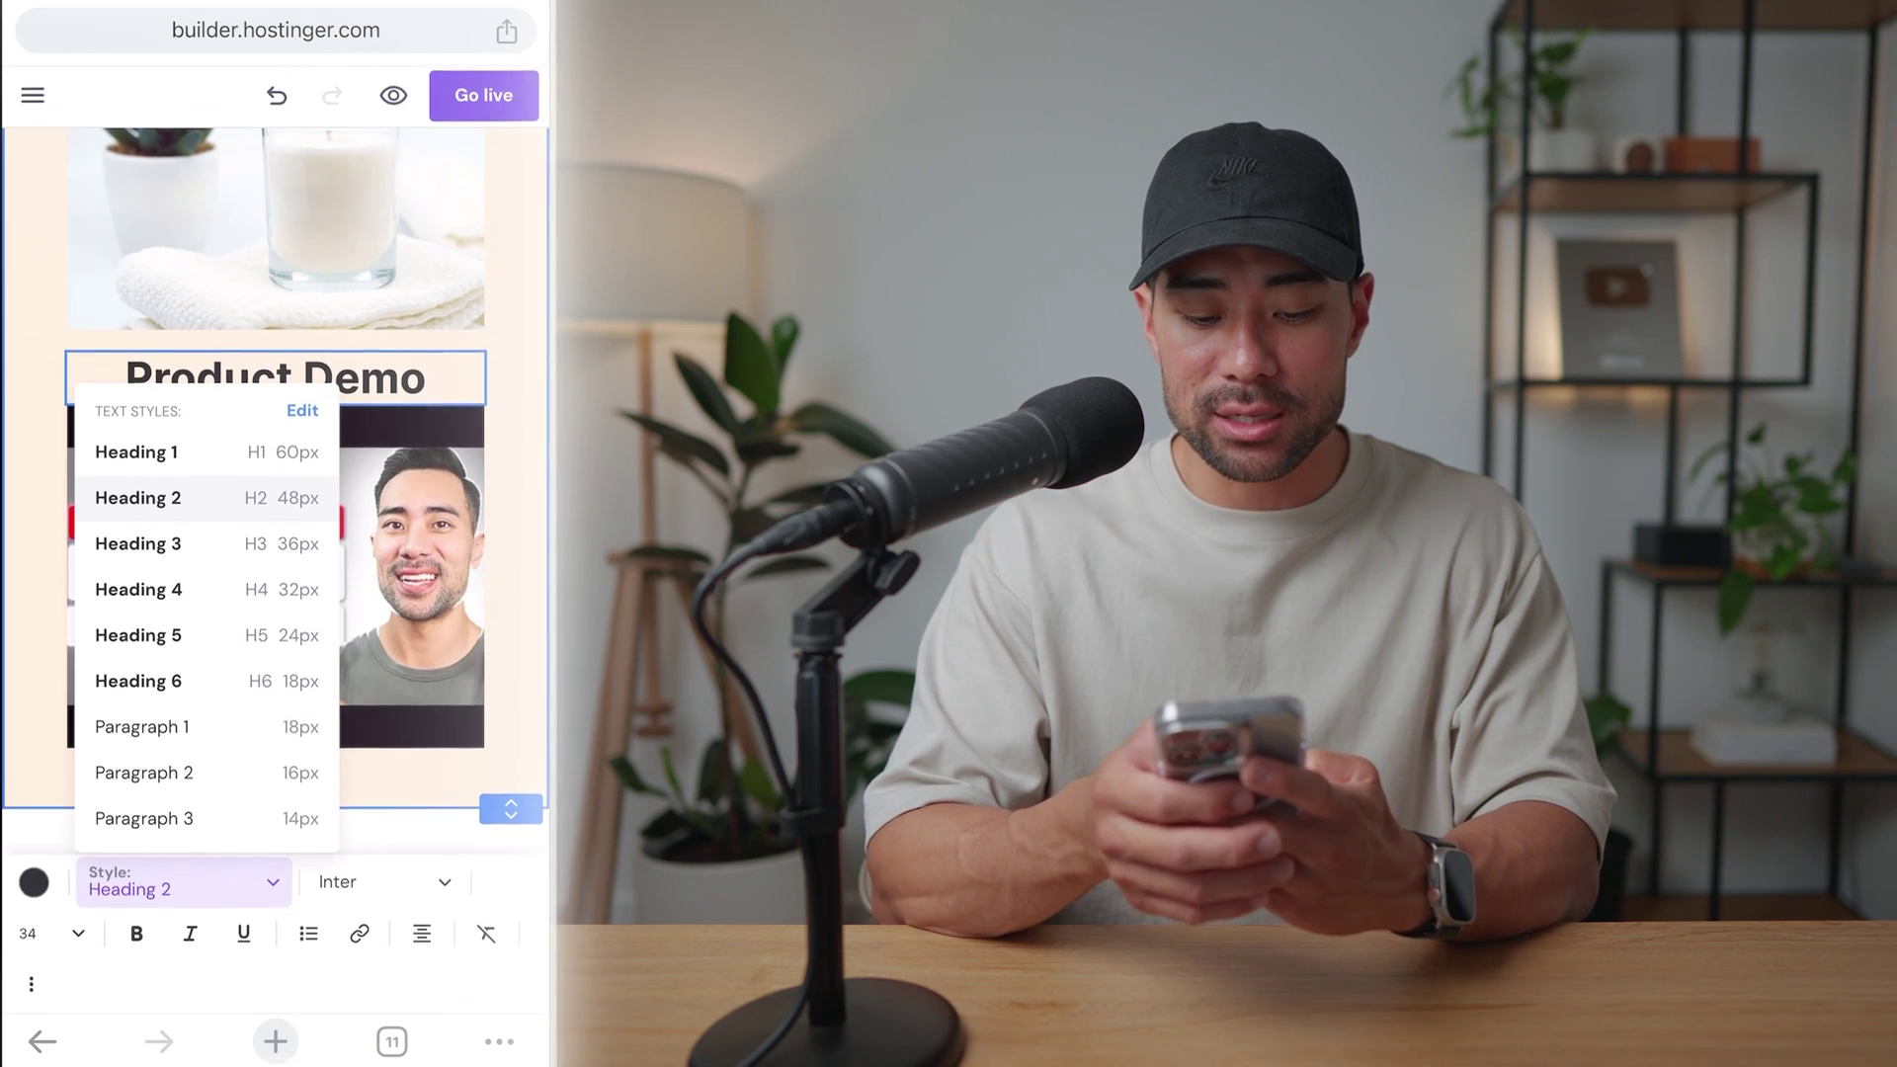
pyautogui.click(148, 500)
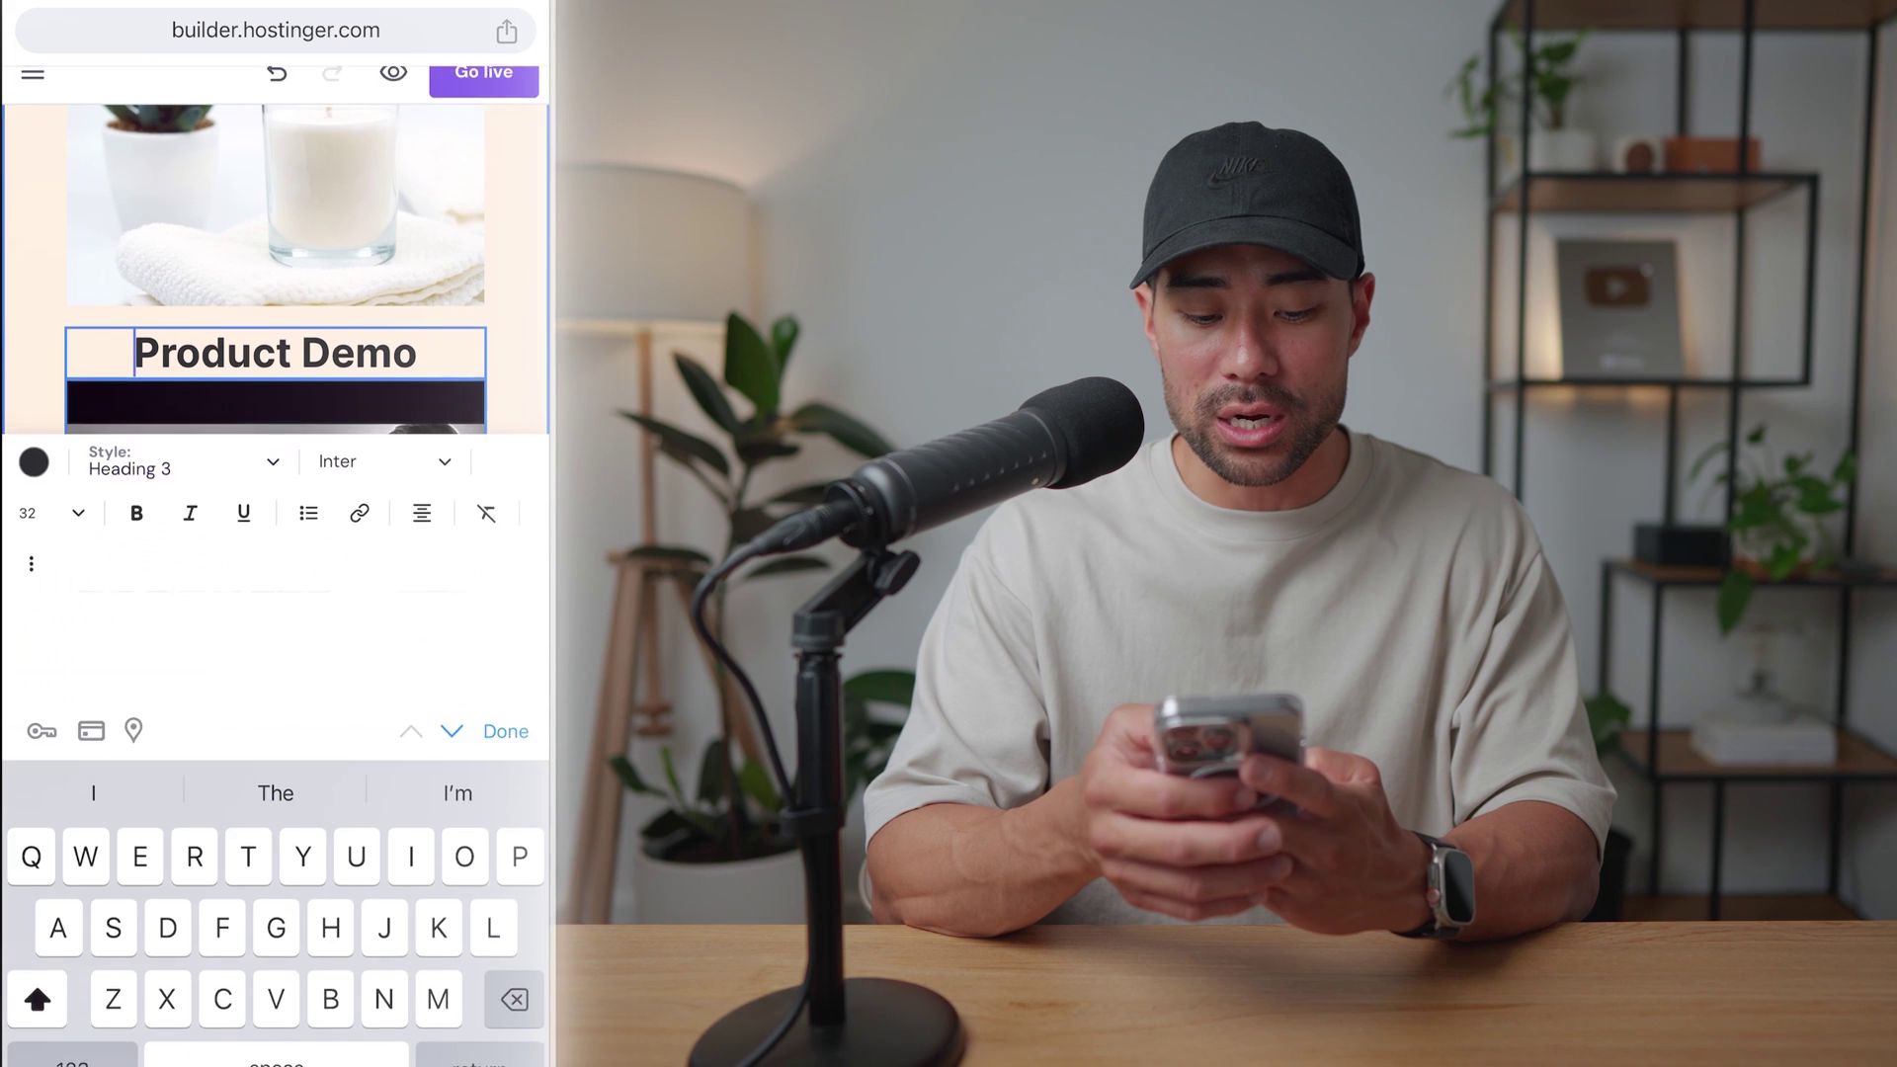
pyautogui.click(500, 729)
# Step: Lower the demo video slightly and place the Product Demo heading just above it
pyautogui.moveTo(402, 643); pyautogui.dragTo(402, 695)
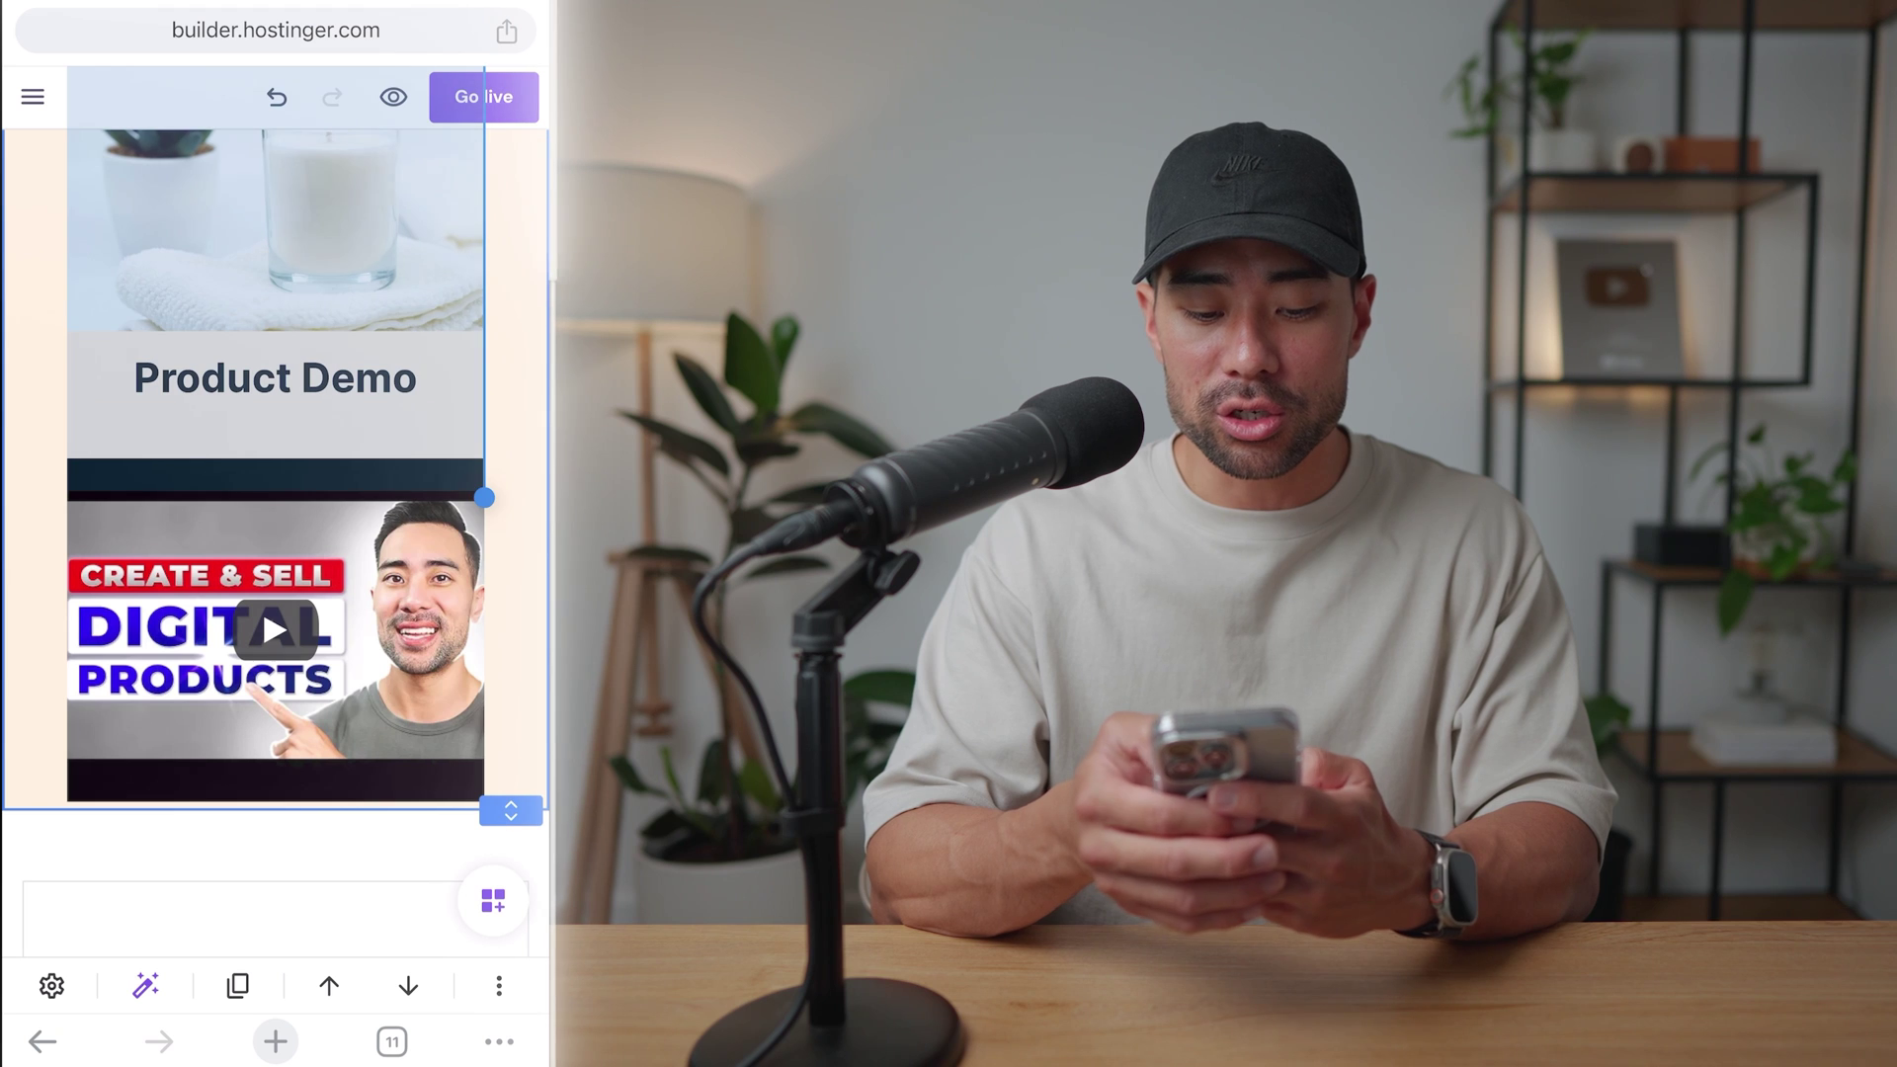
pyautogui.moveTo(402, 696); pyautogui.dragTo(402, 696)
pyautogui.click(275, 378)
pyautogui.moveTo(356, 379); pyautogui.dragTo(355, 379)
pyautogui.scroll(1, 275, 511)
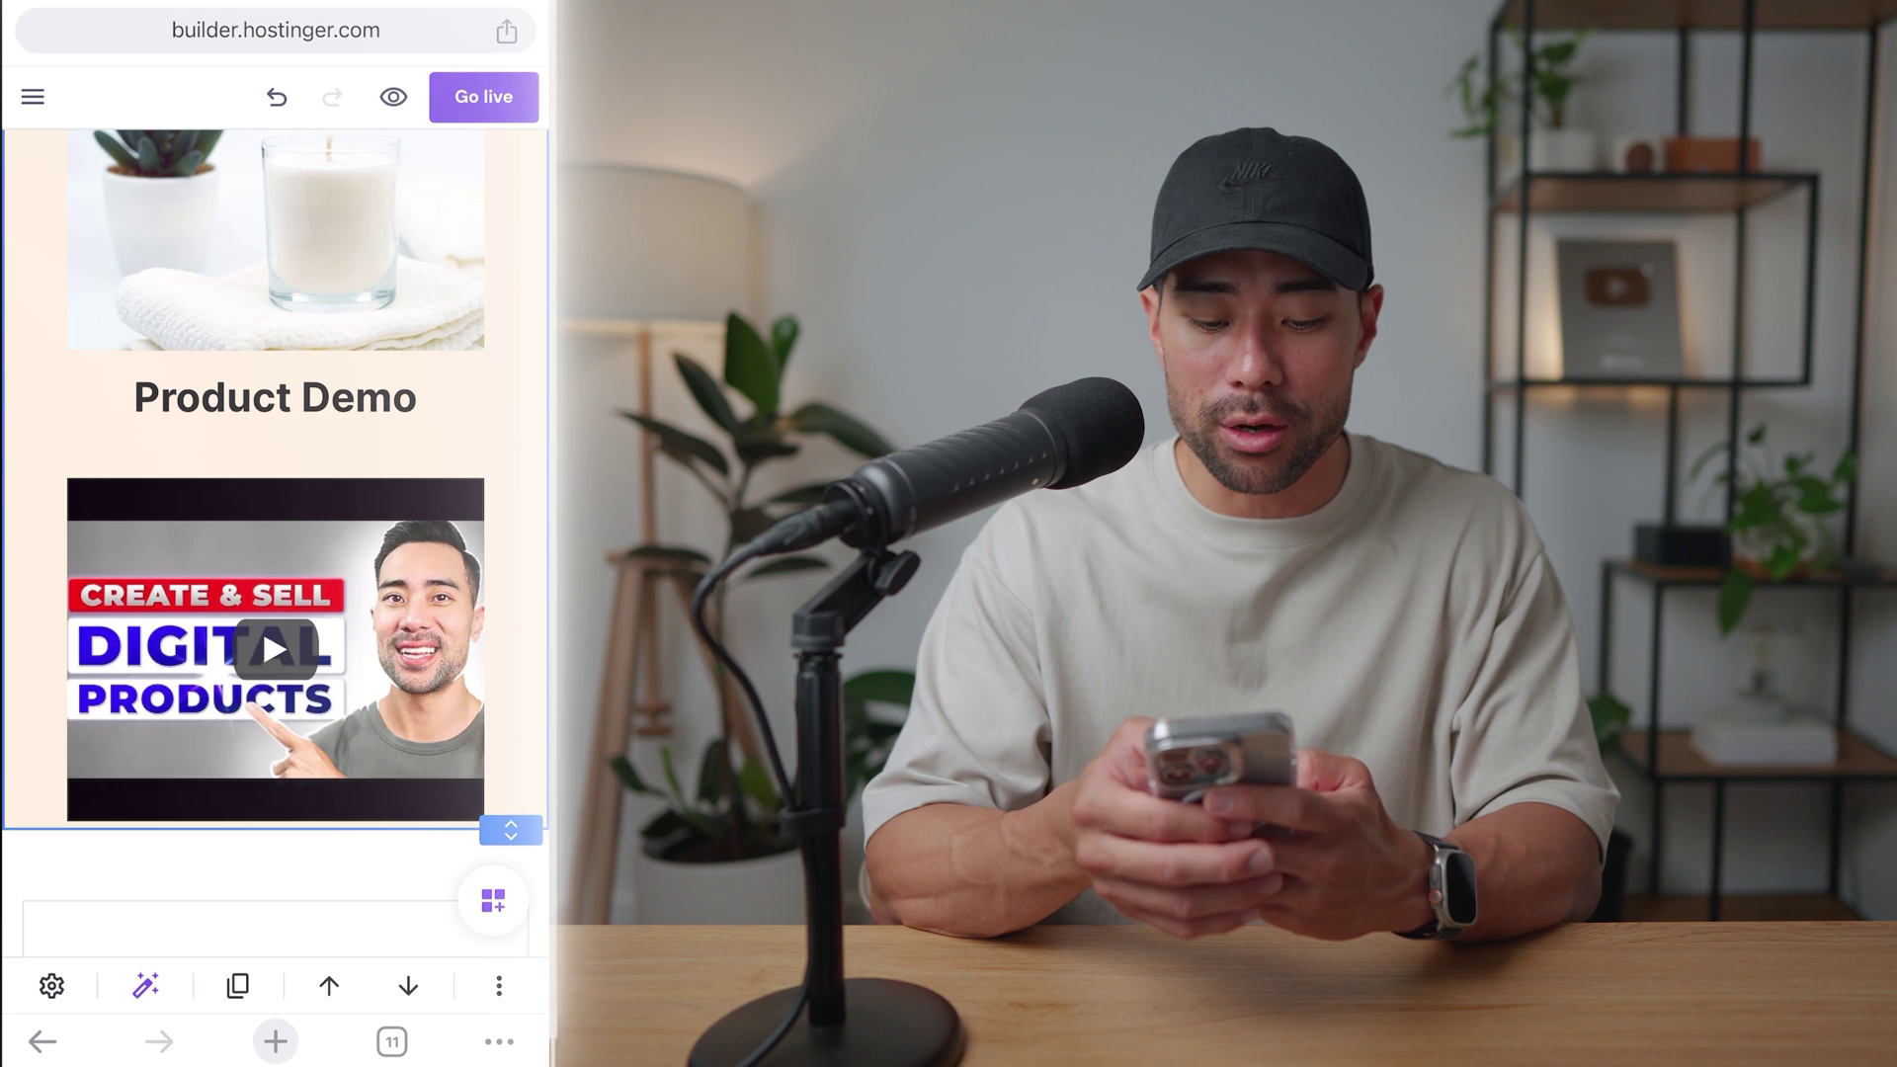
pyautogui.click(275, 397)
pyautogui.click(500, 643)
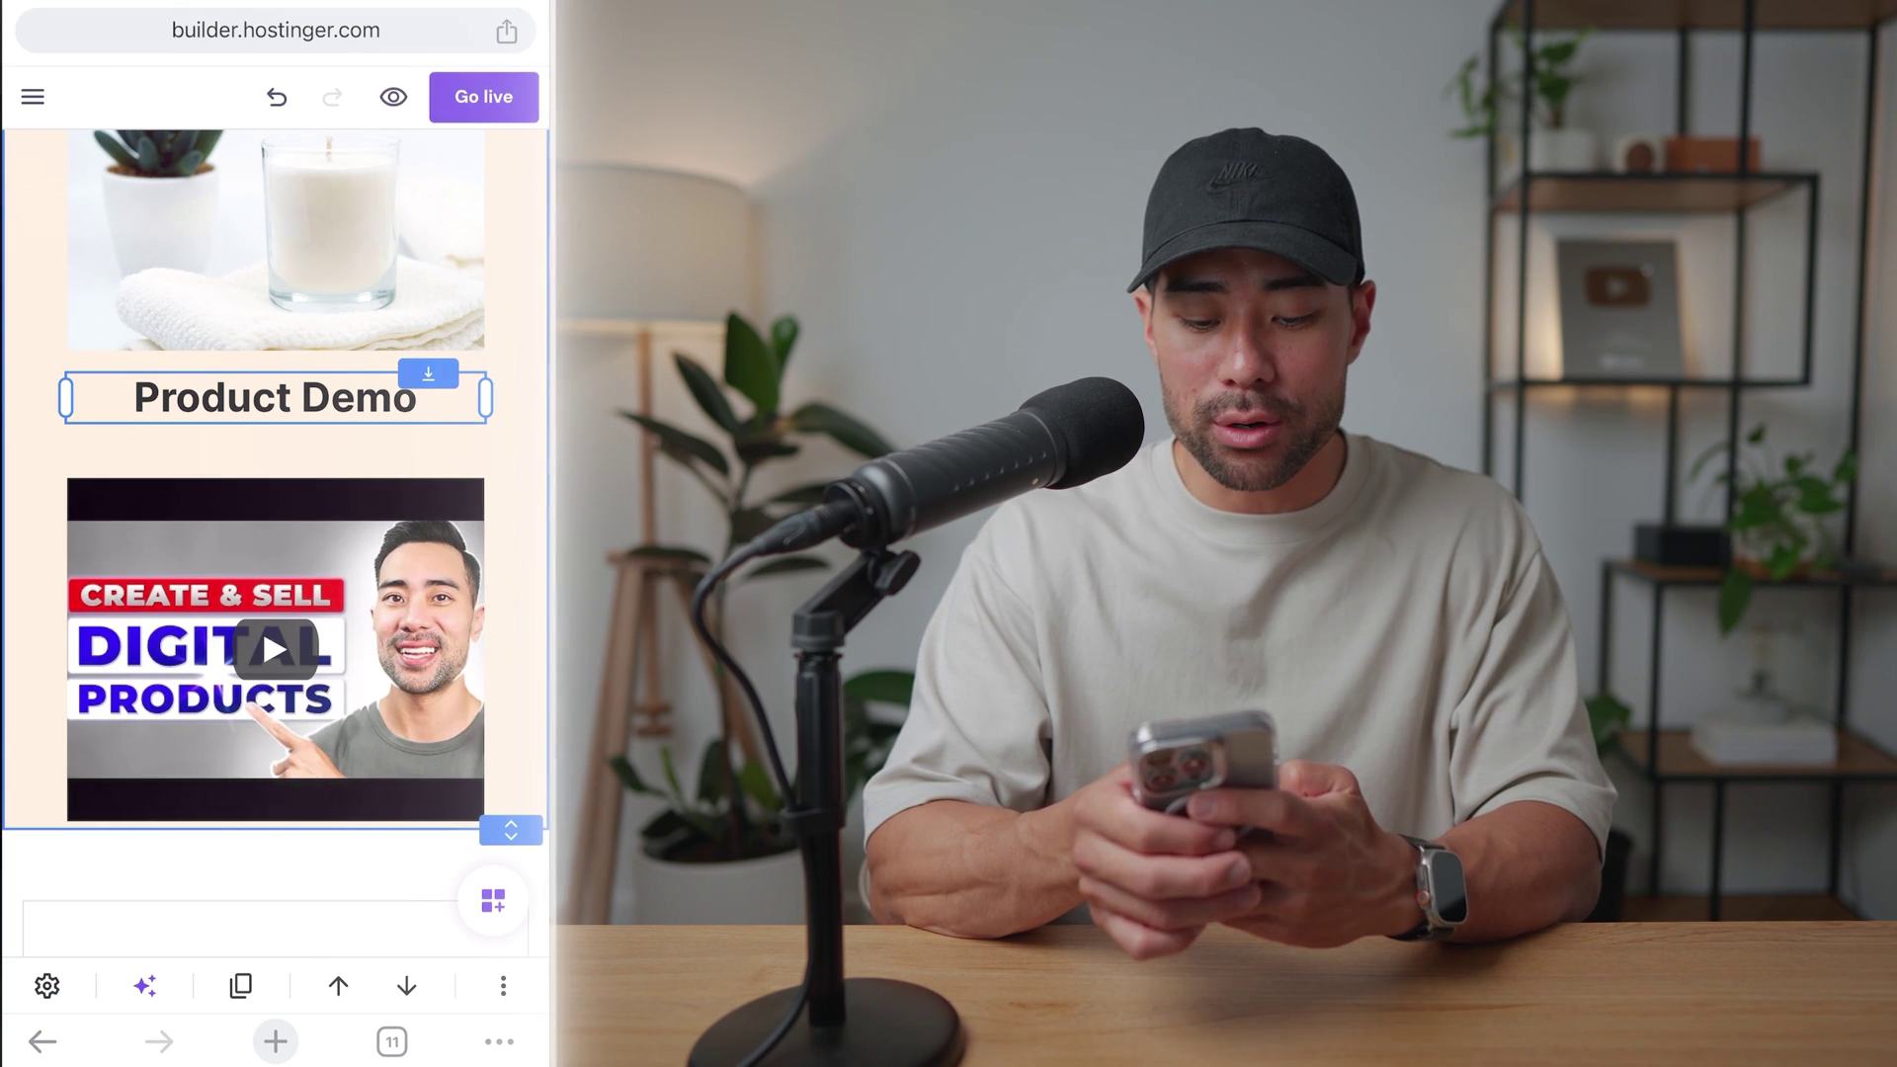
pyautogui.moveTo(275, 397); pyautogui.dragTo(275, 433)
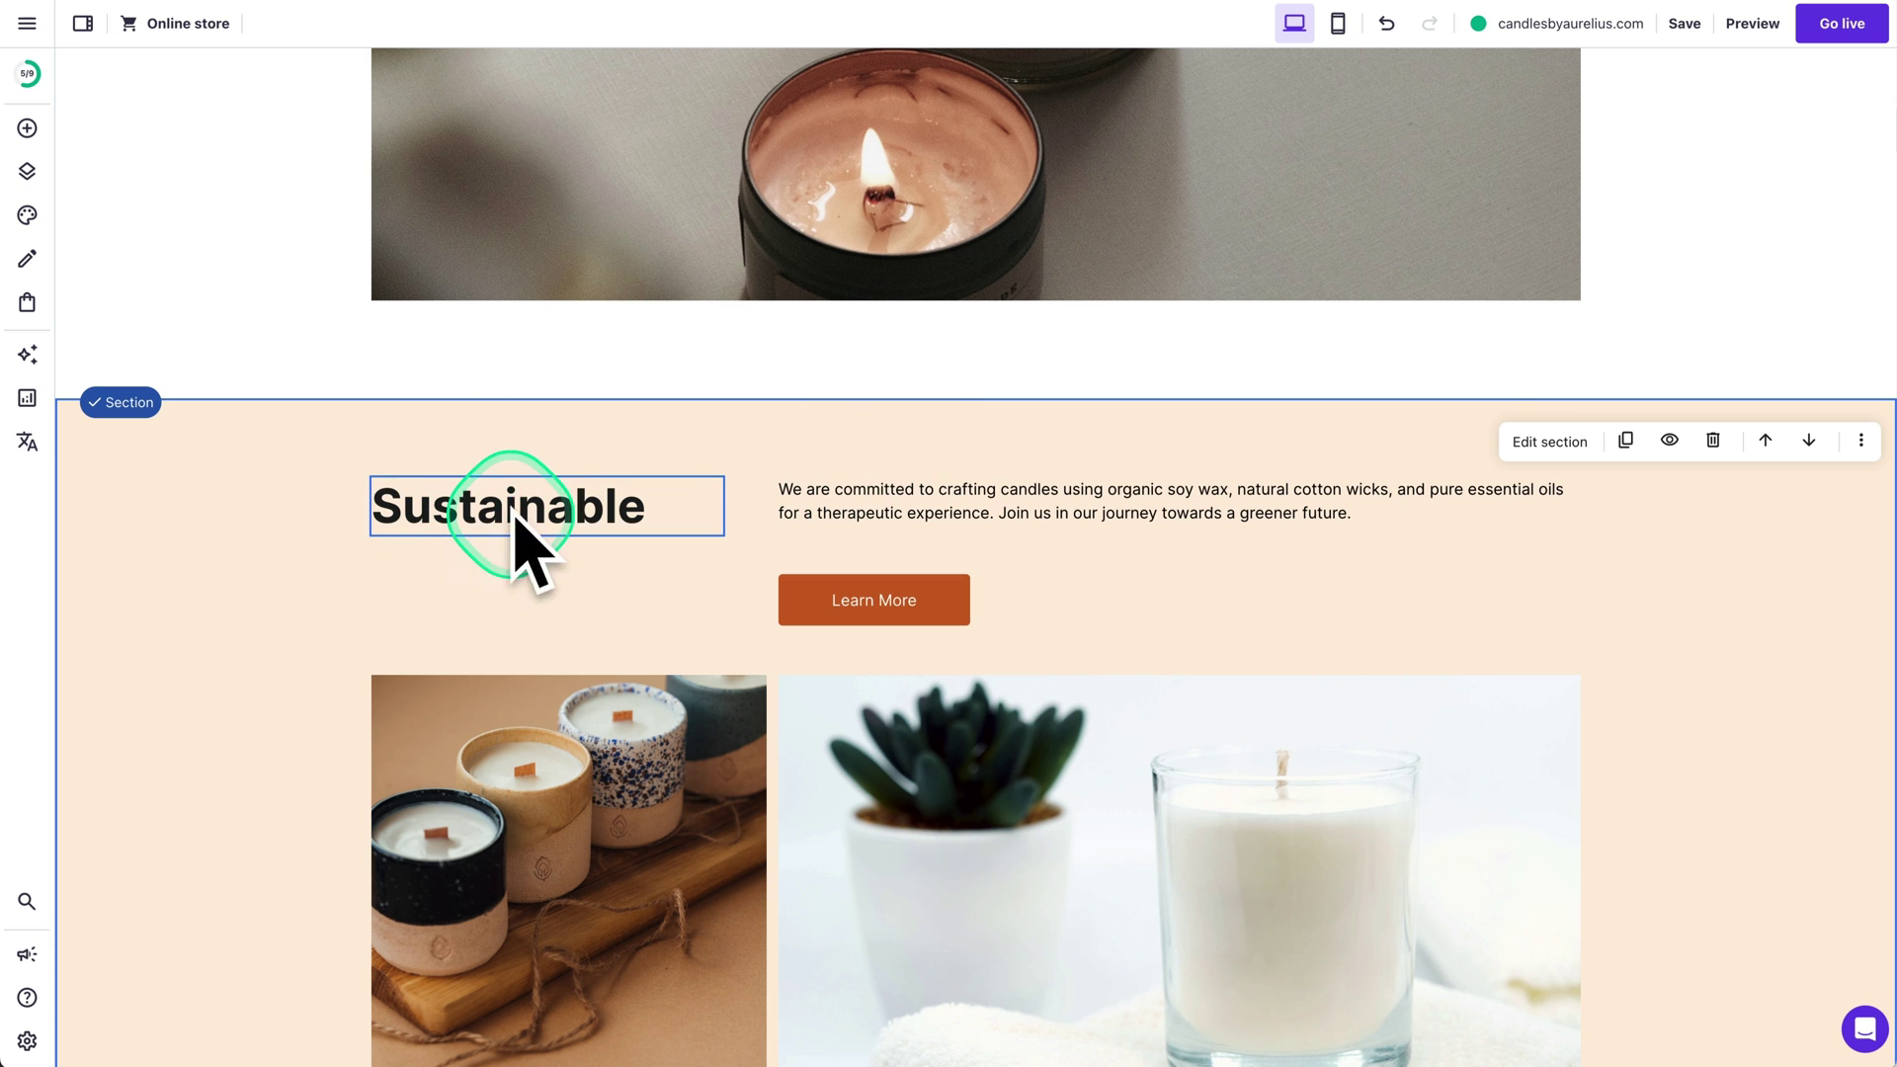
# Step: Open the Add new section dialog from the '+ Add section' button between sections
pyautogui.click(969, 401)
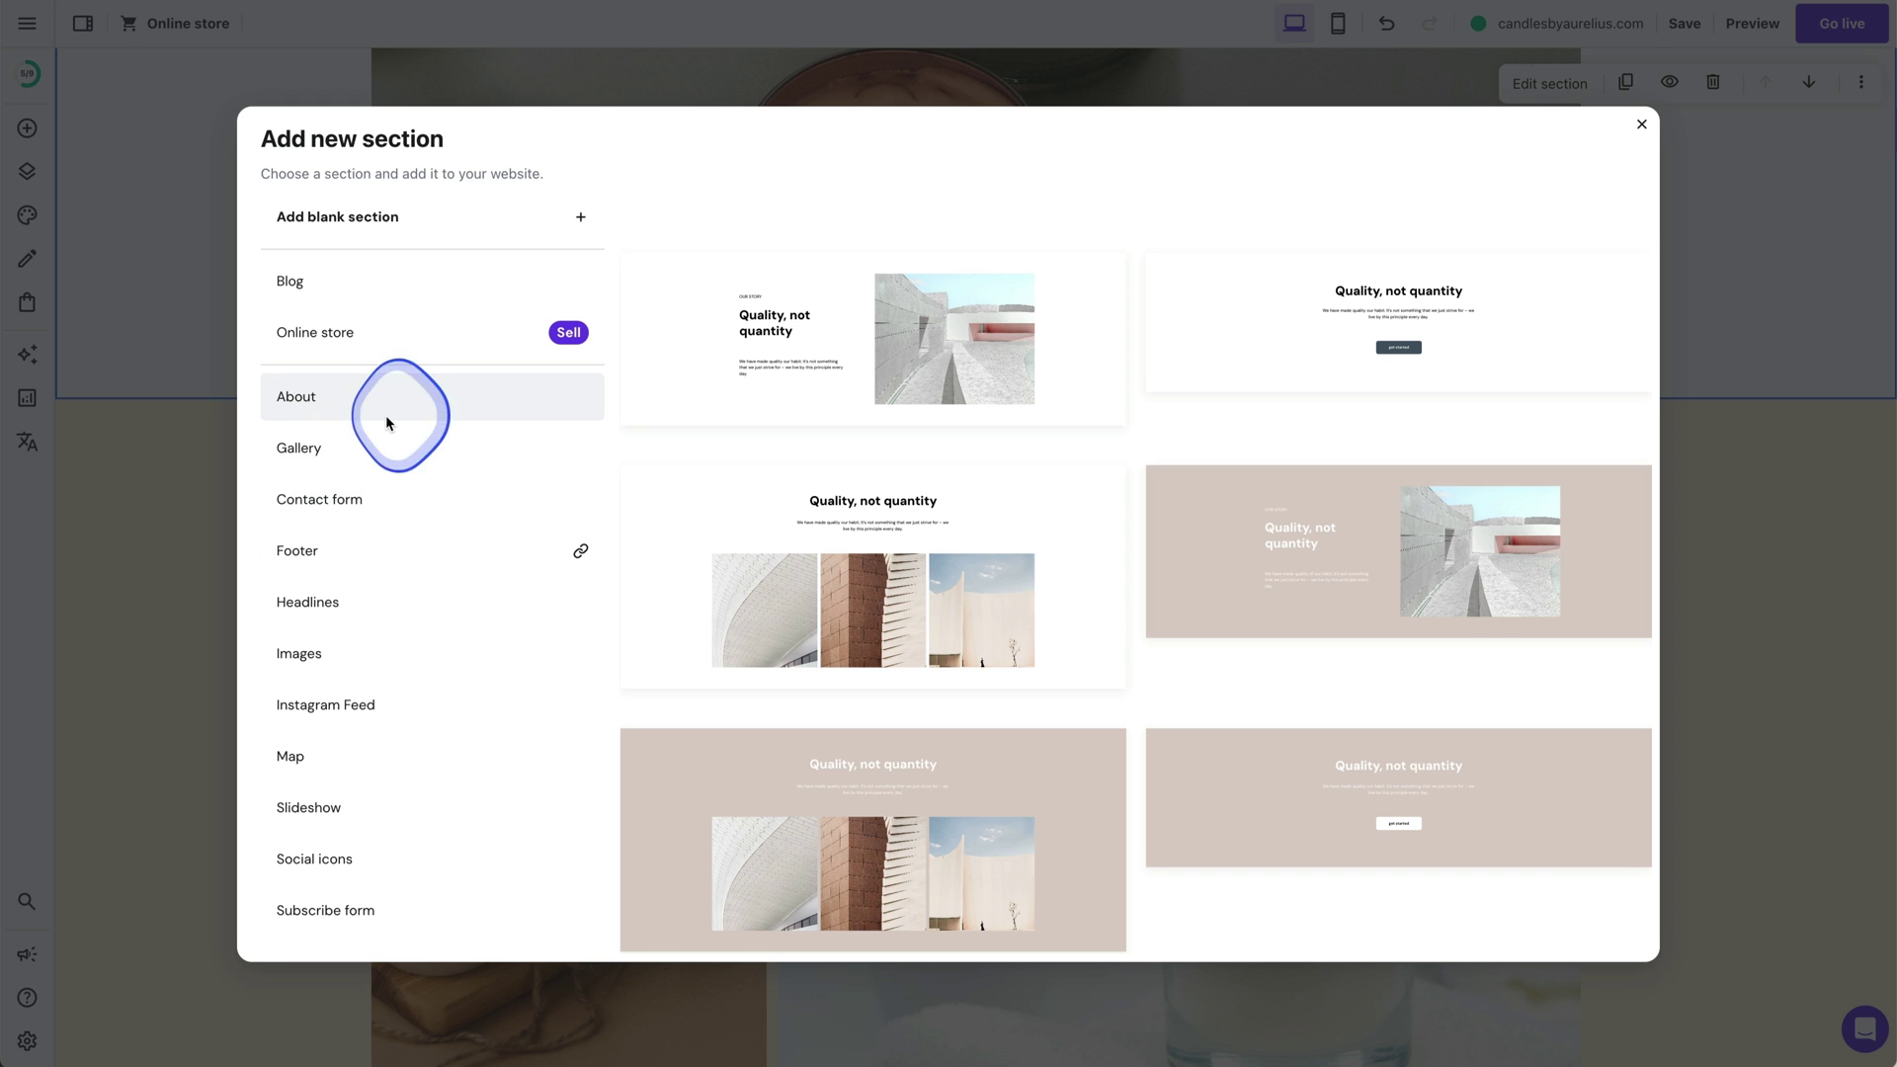
# Step: Browse Gallery, Contact form, Footer, Headlines, Images and Instagram Feed templates, ending on Online store
pyautogui.scroll(-2, 995, 639)
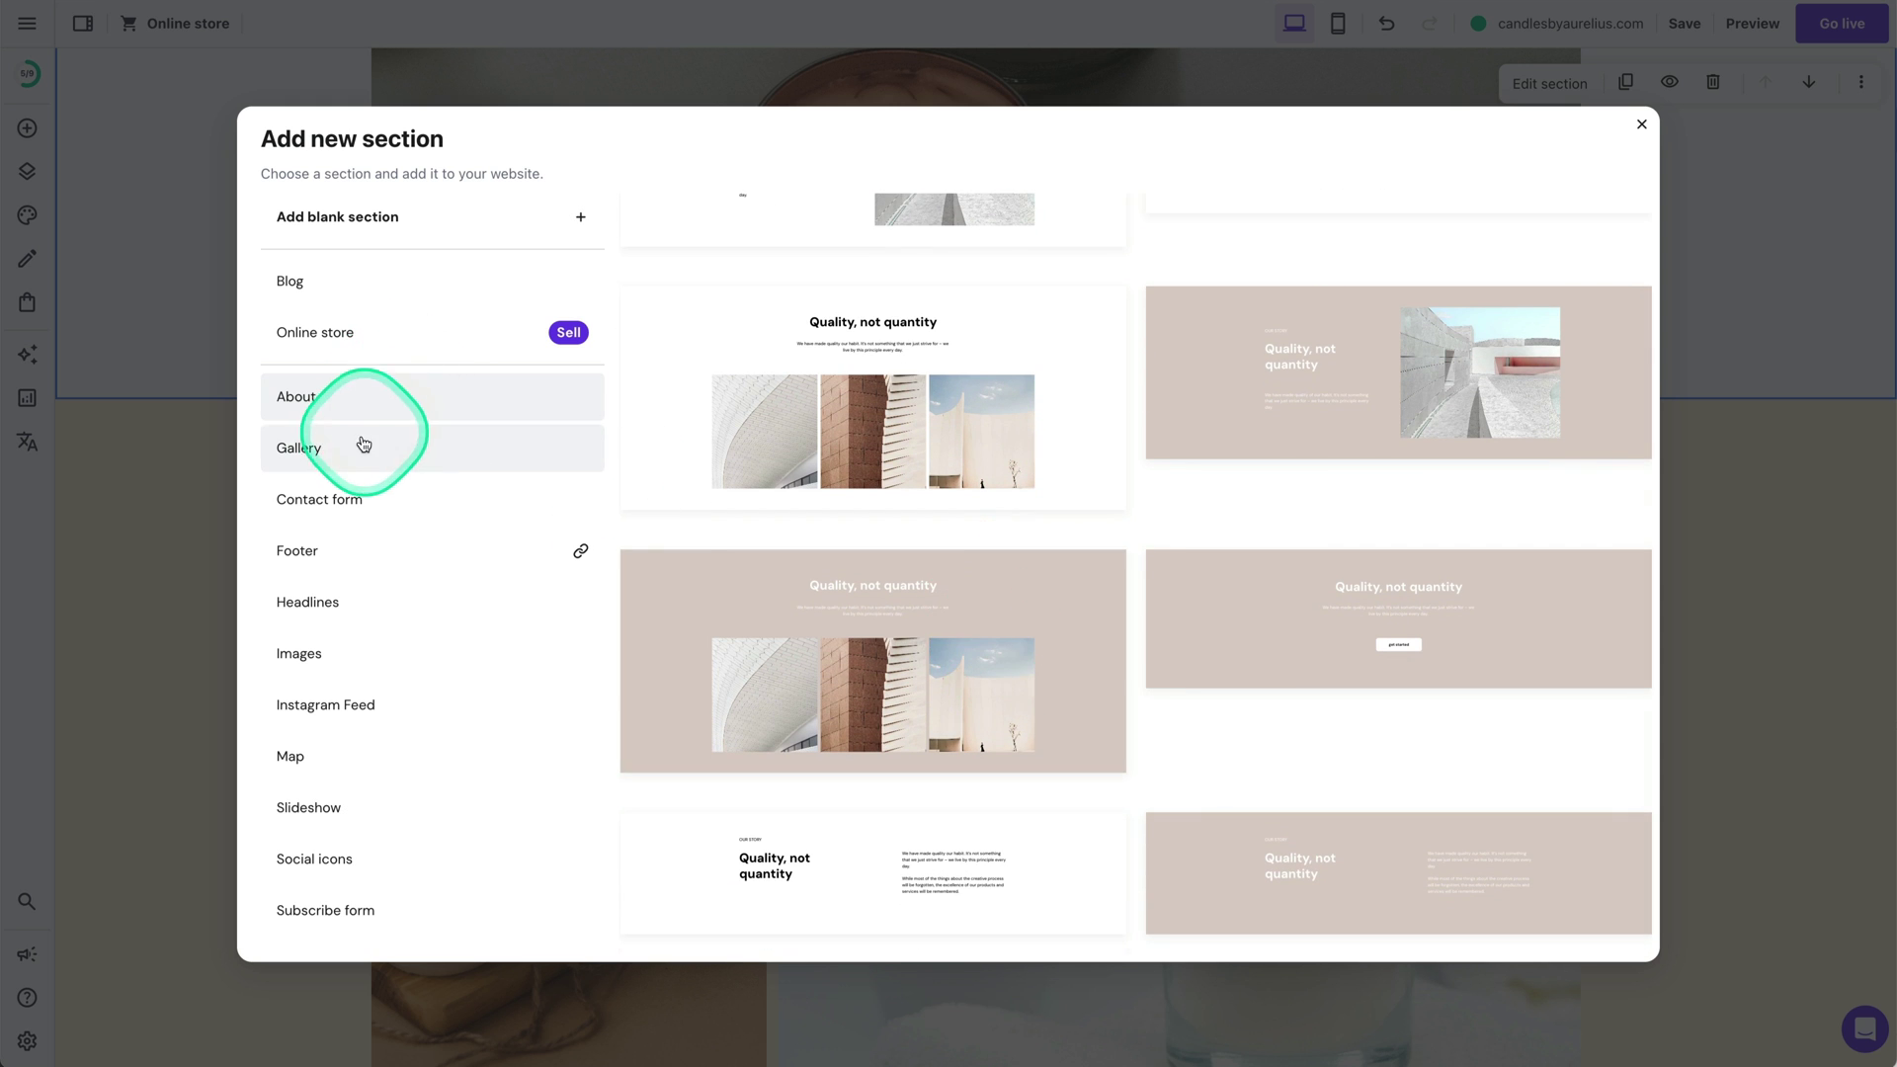
pyautogui.click(358, 437)
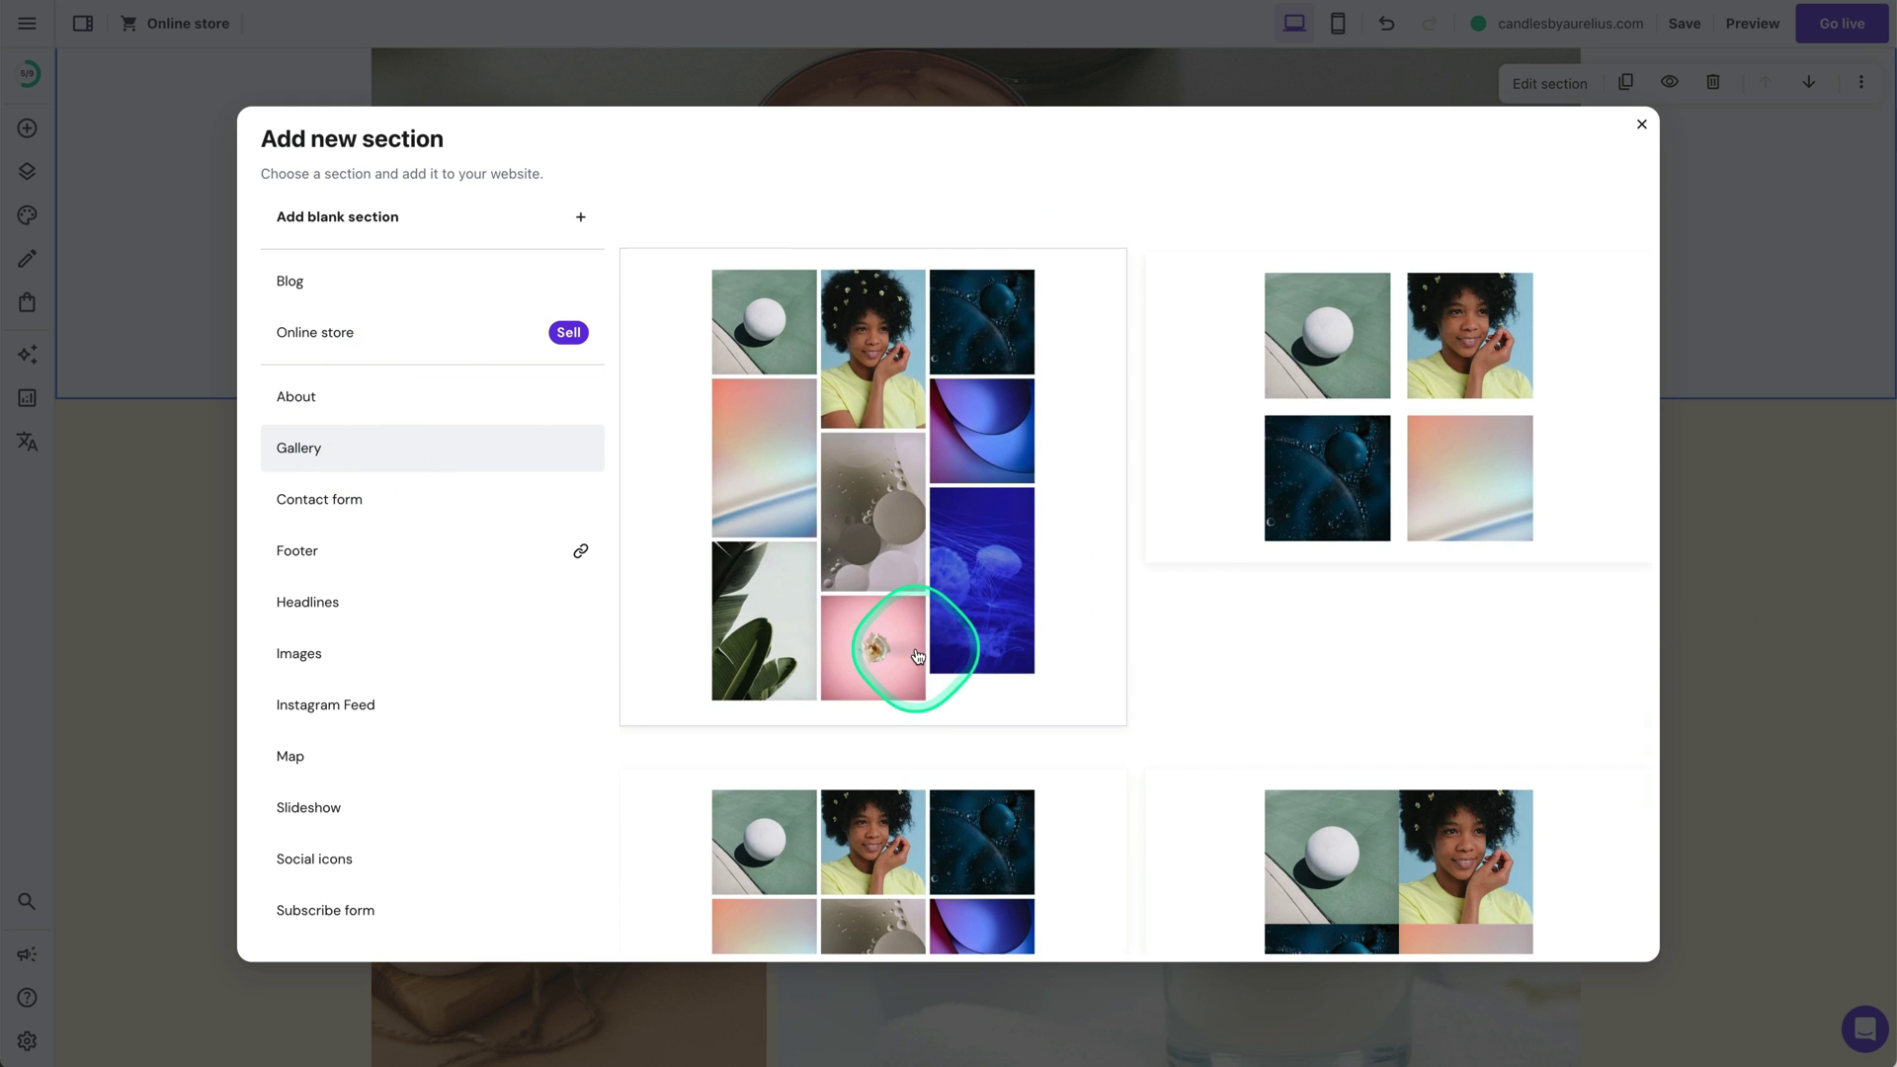
pyautogui.scroll(-7, 899, 635)
pyautogui.click(391, 508)
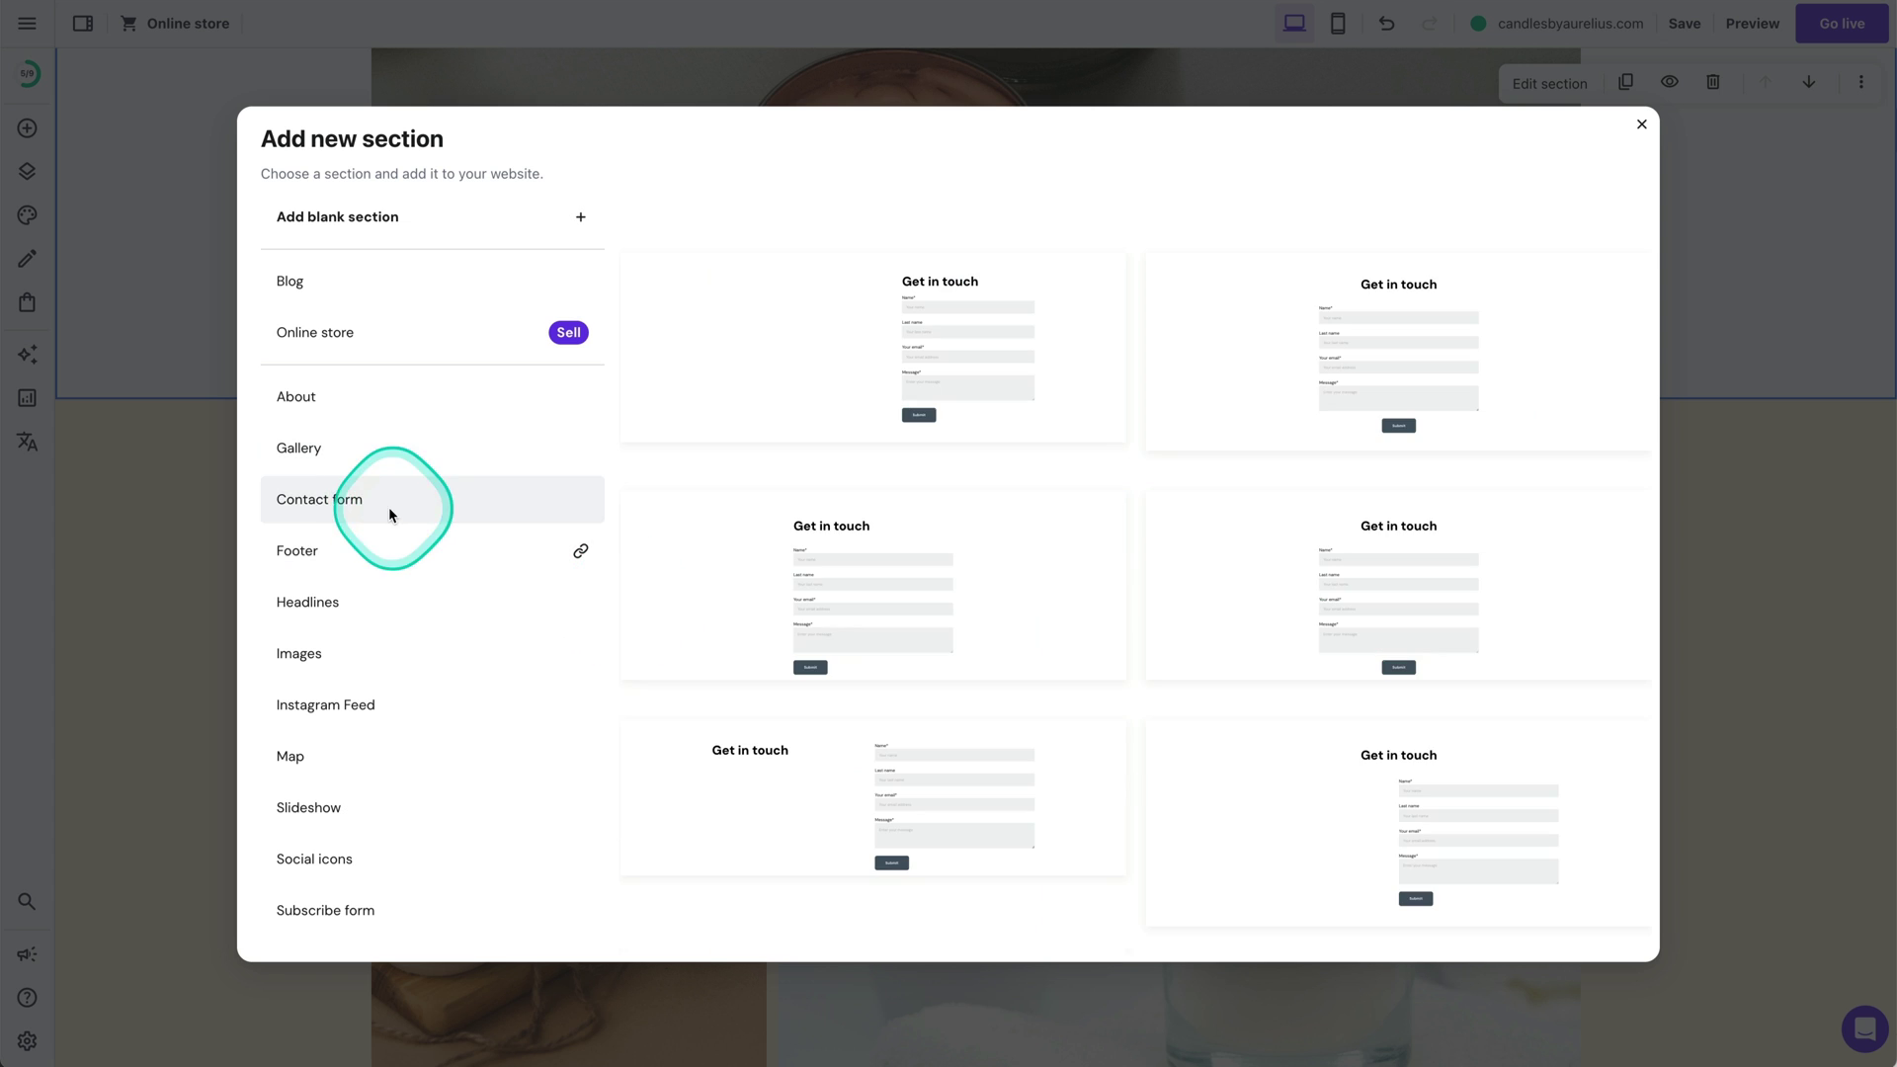
pyautogui.click(348, 550)
pyautogui.click(335, 604)
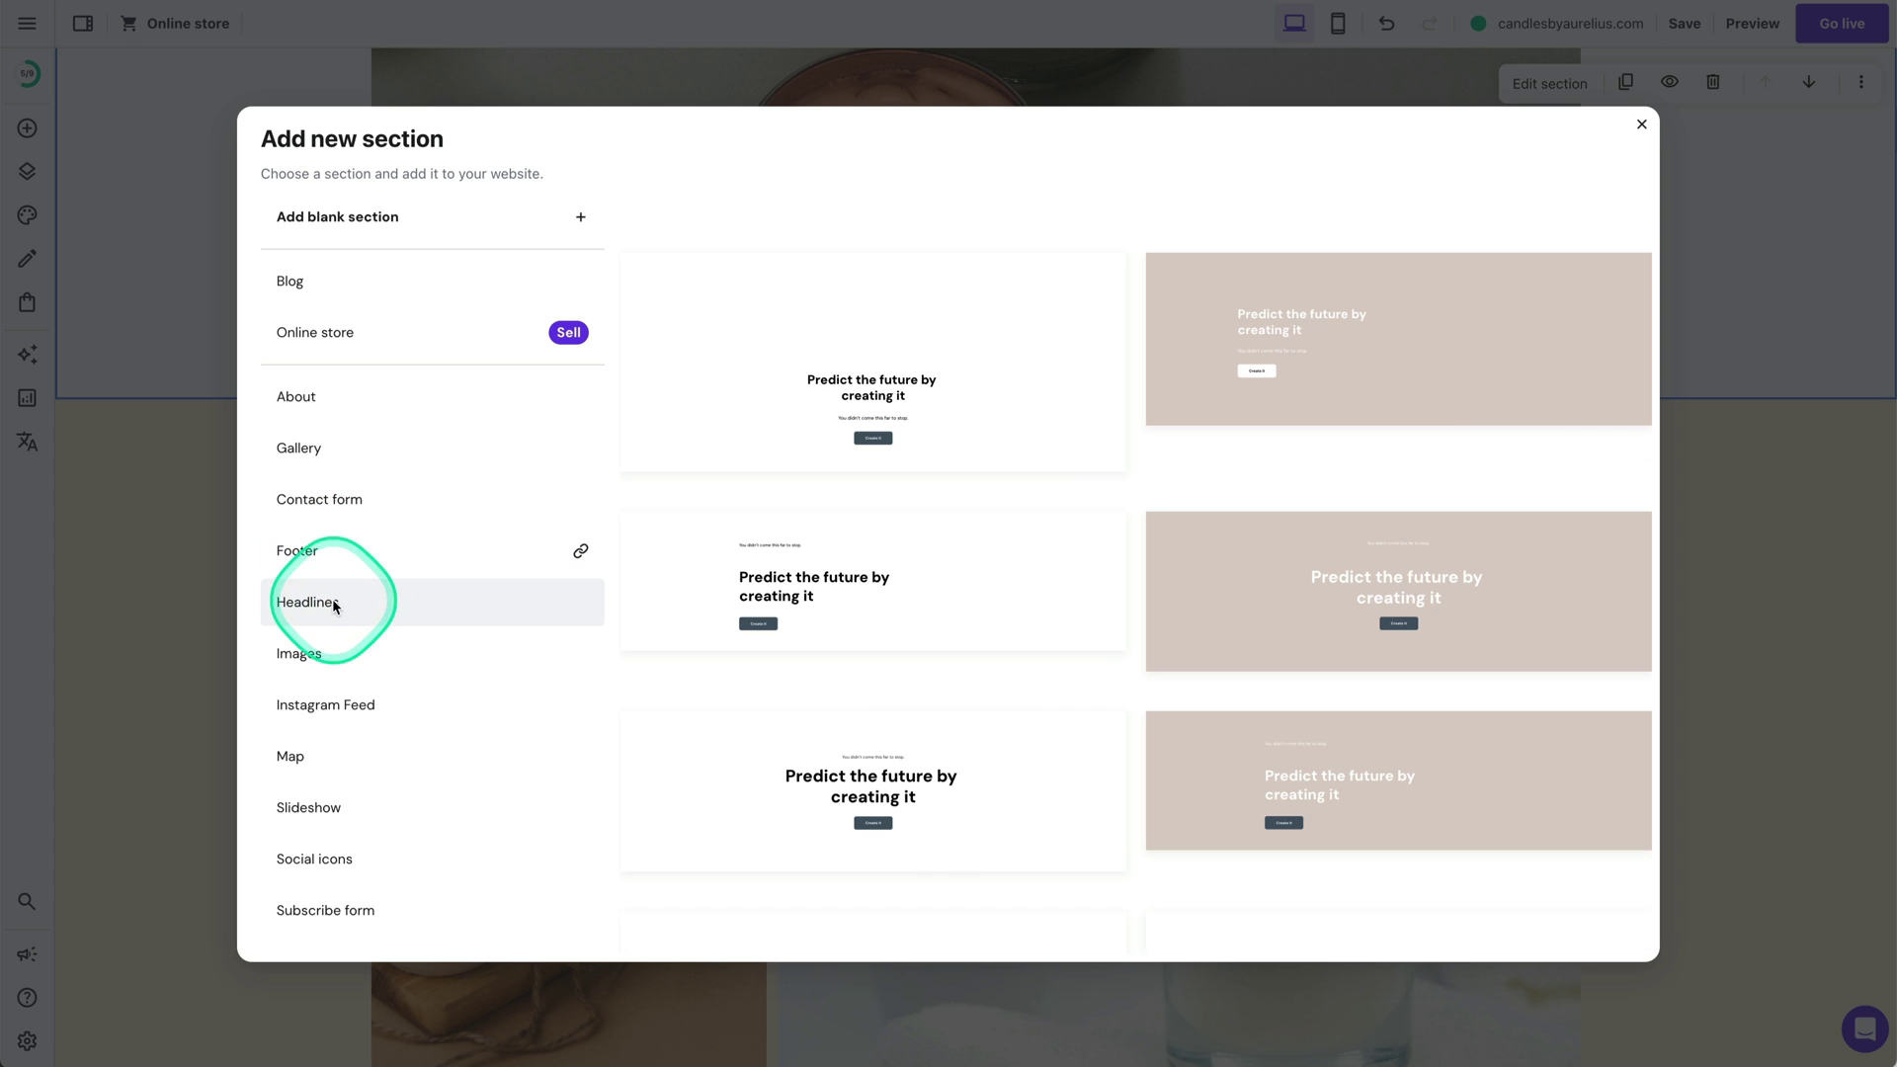
pyautogui.scroll(-1, 1166, 612)
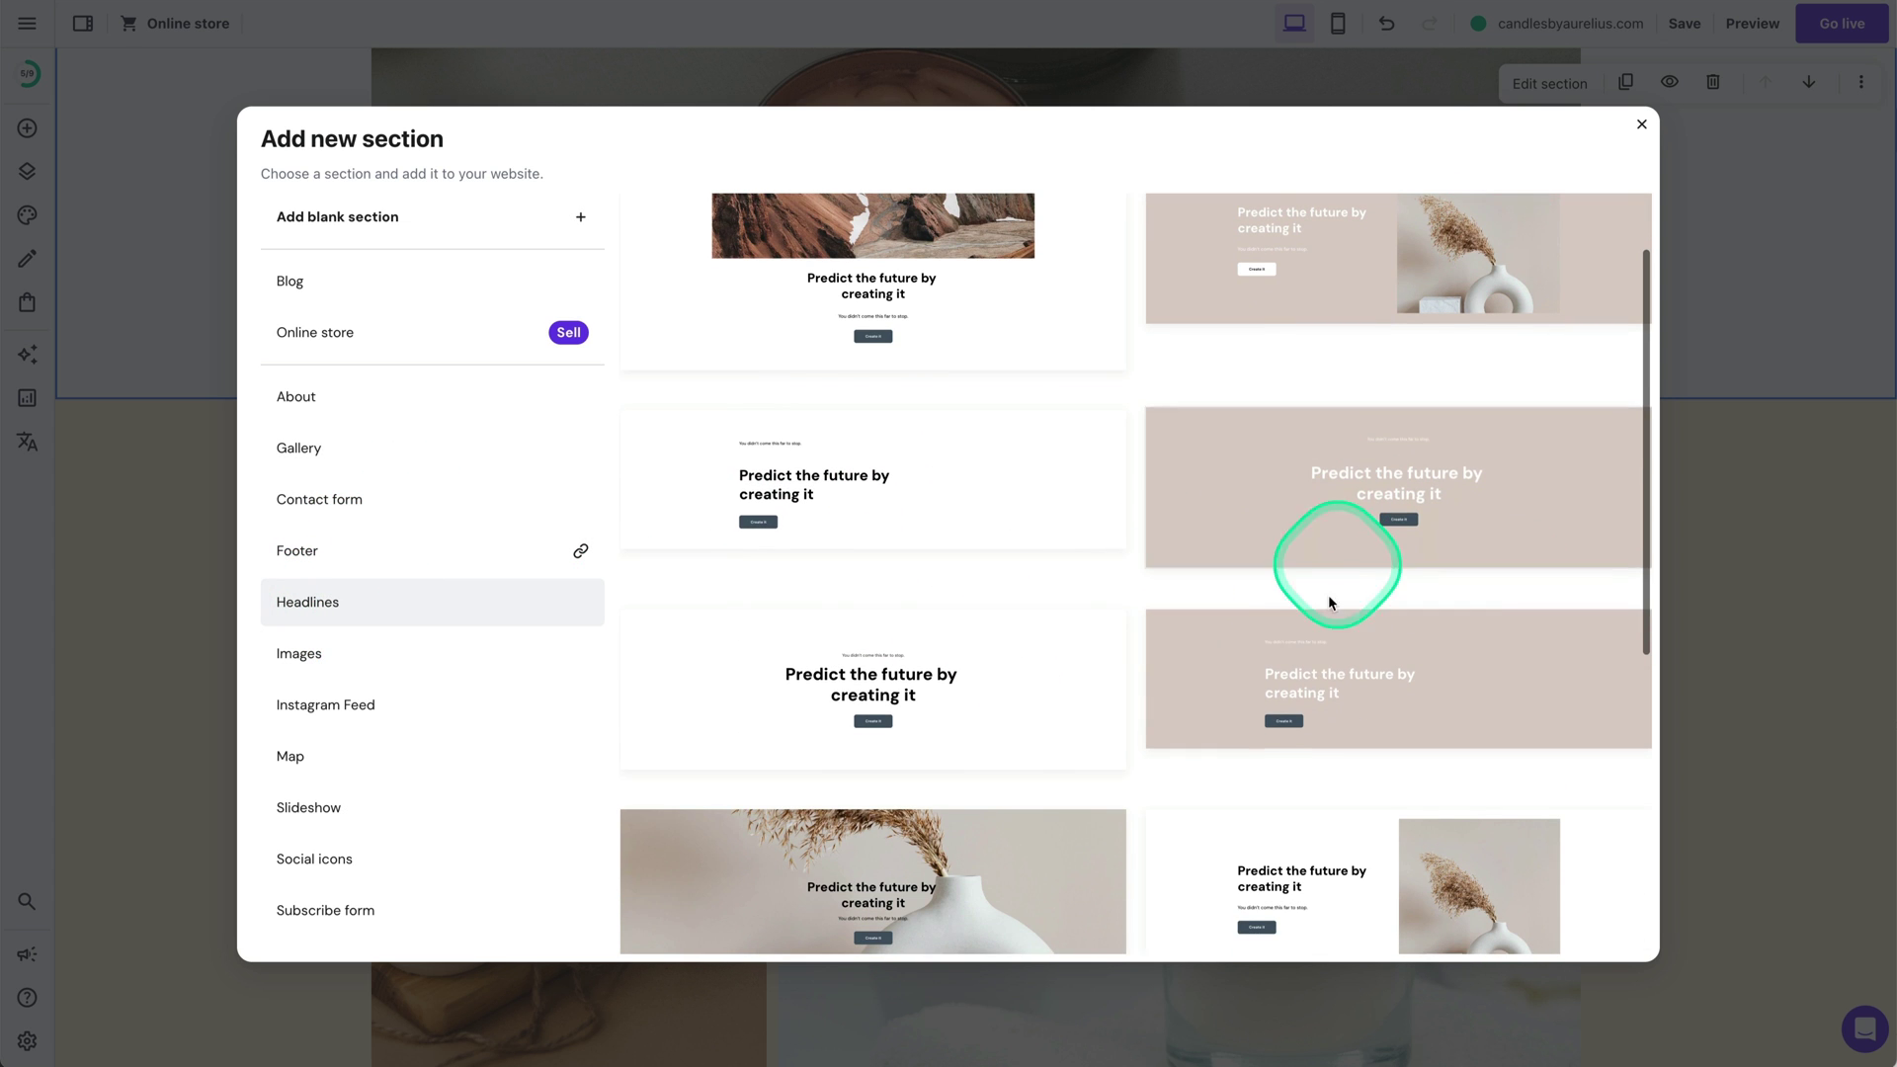
pyautogui.click(322, 656)
pyautogui.scroll(-1, 322, 660)
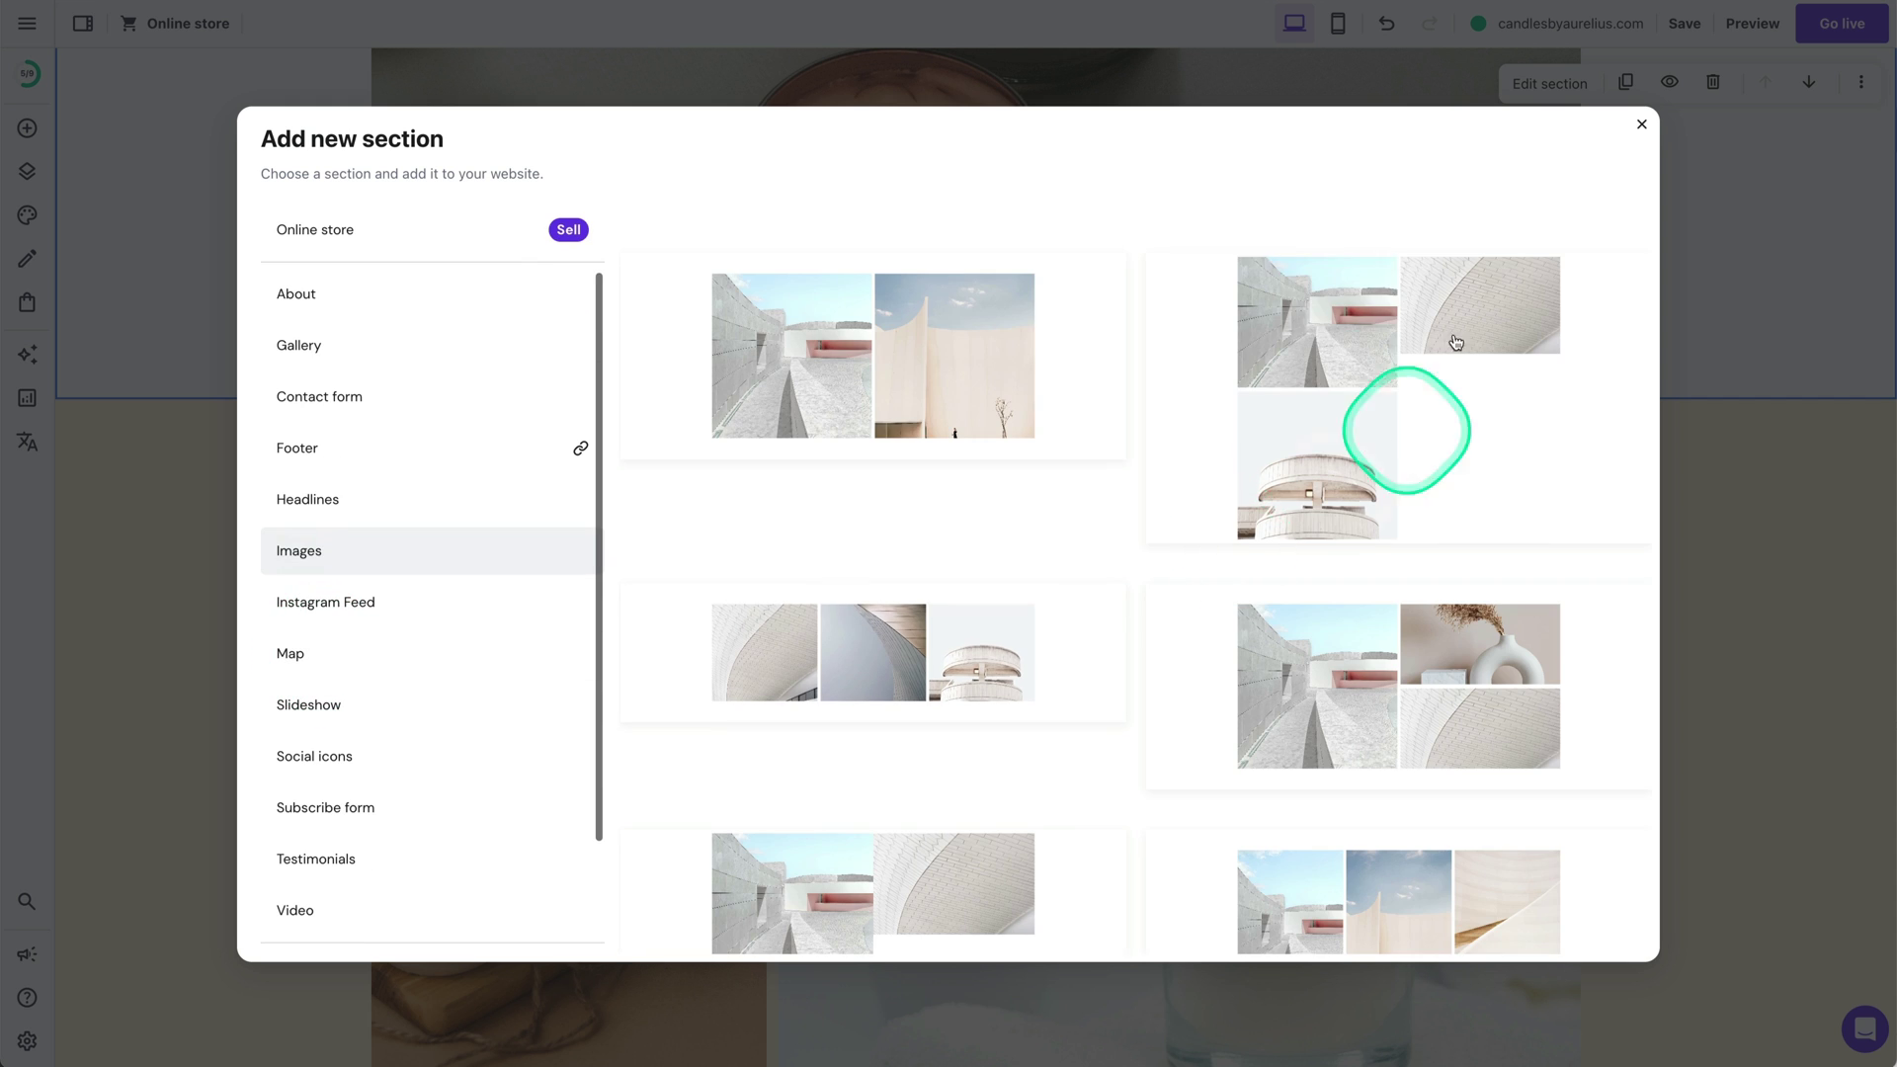
pyautogui.click(357, 604)
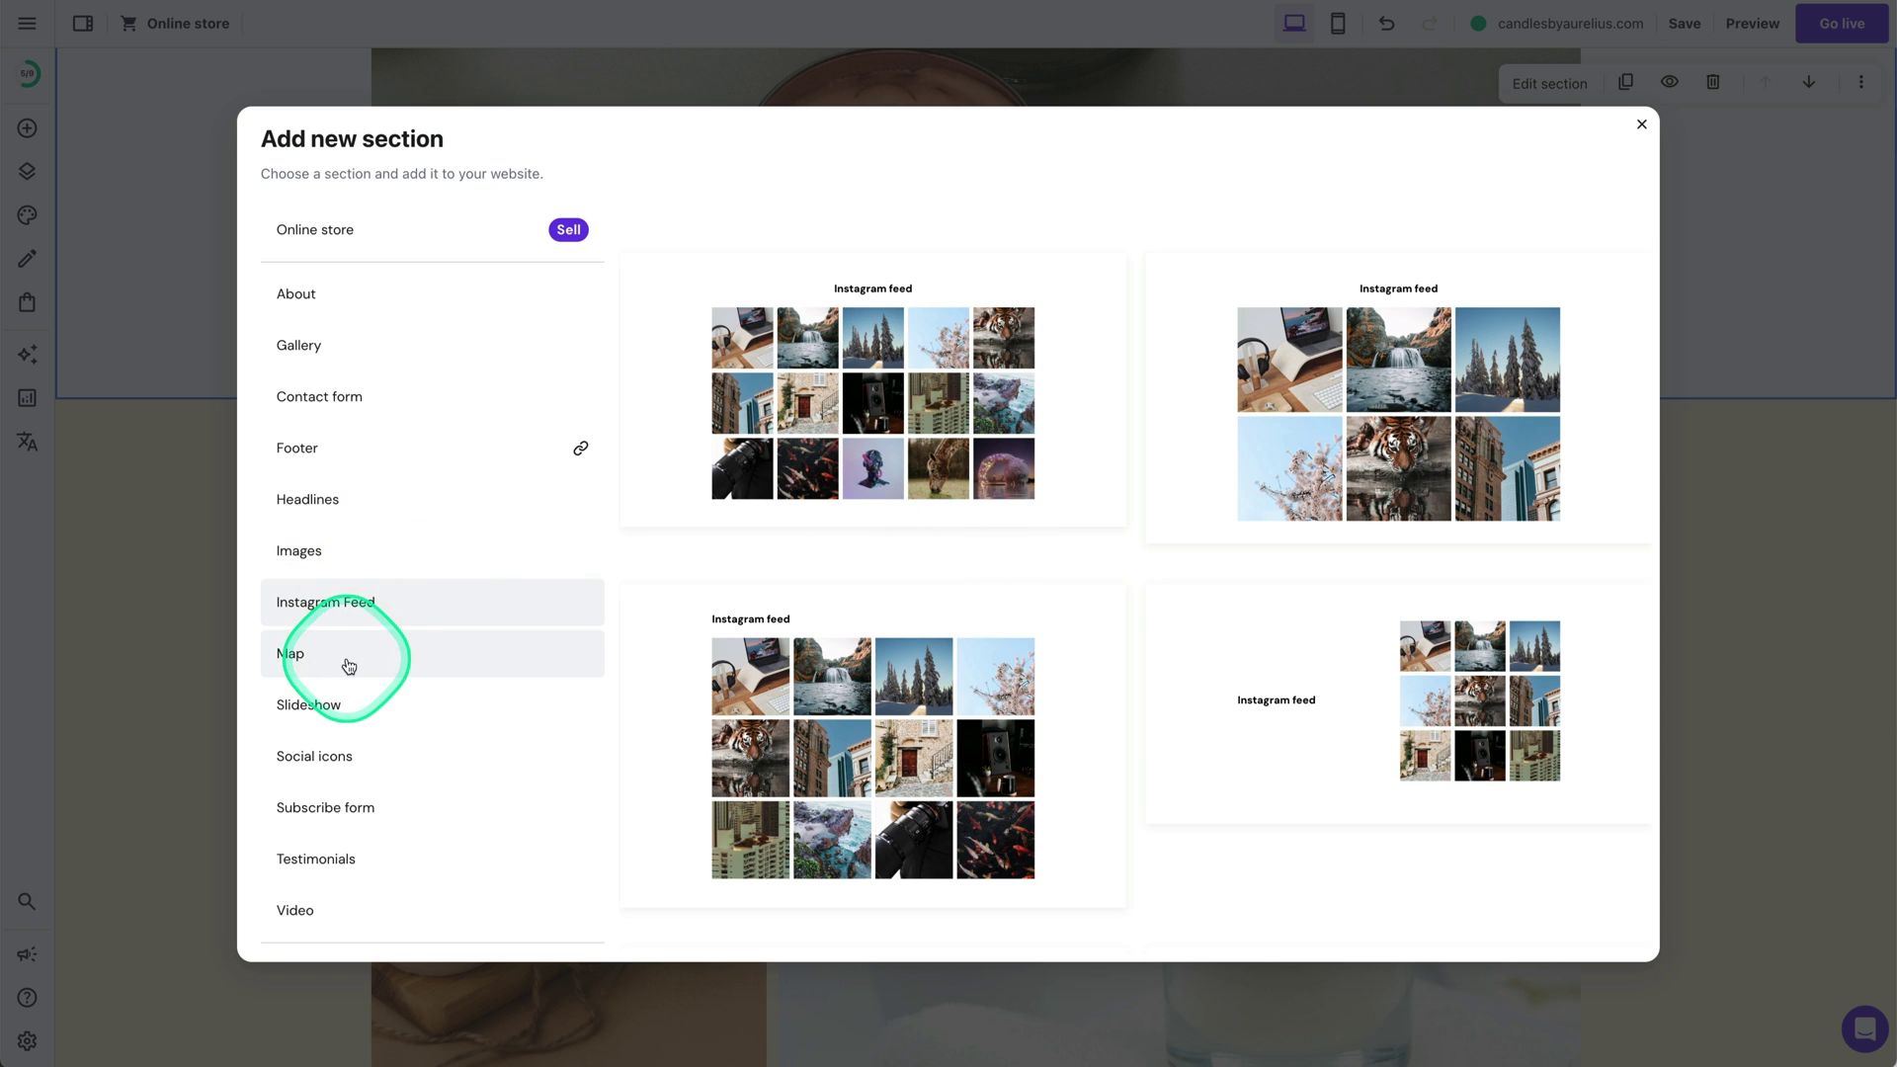
pyautogui.click(353, 242)
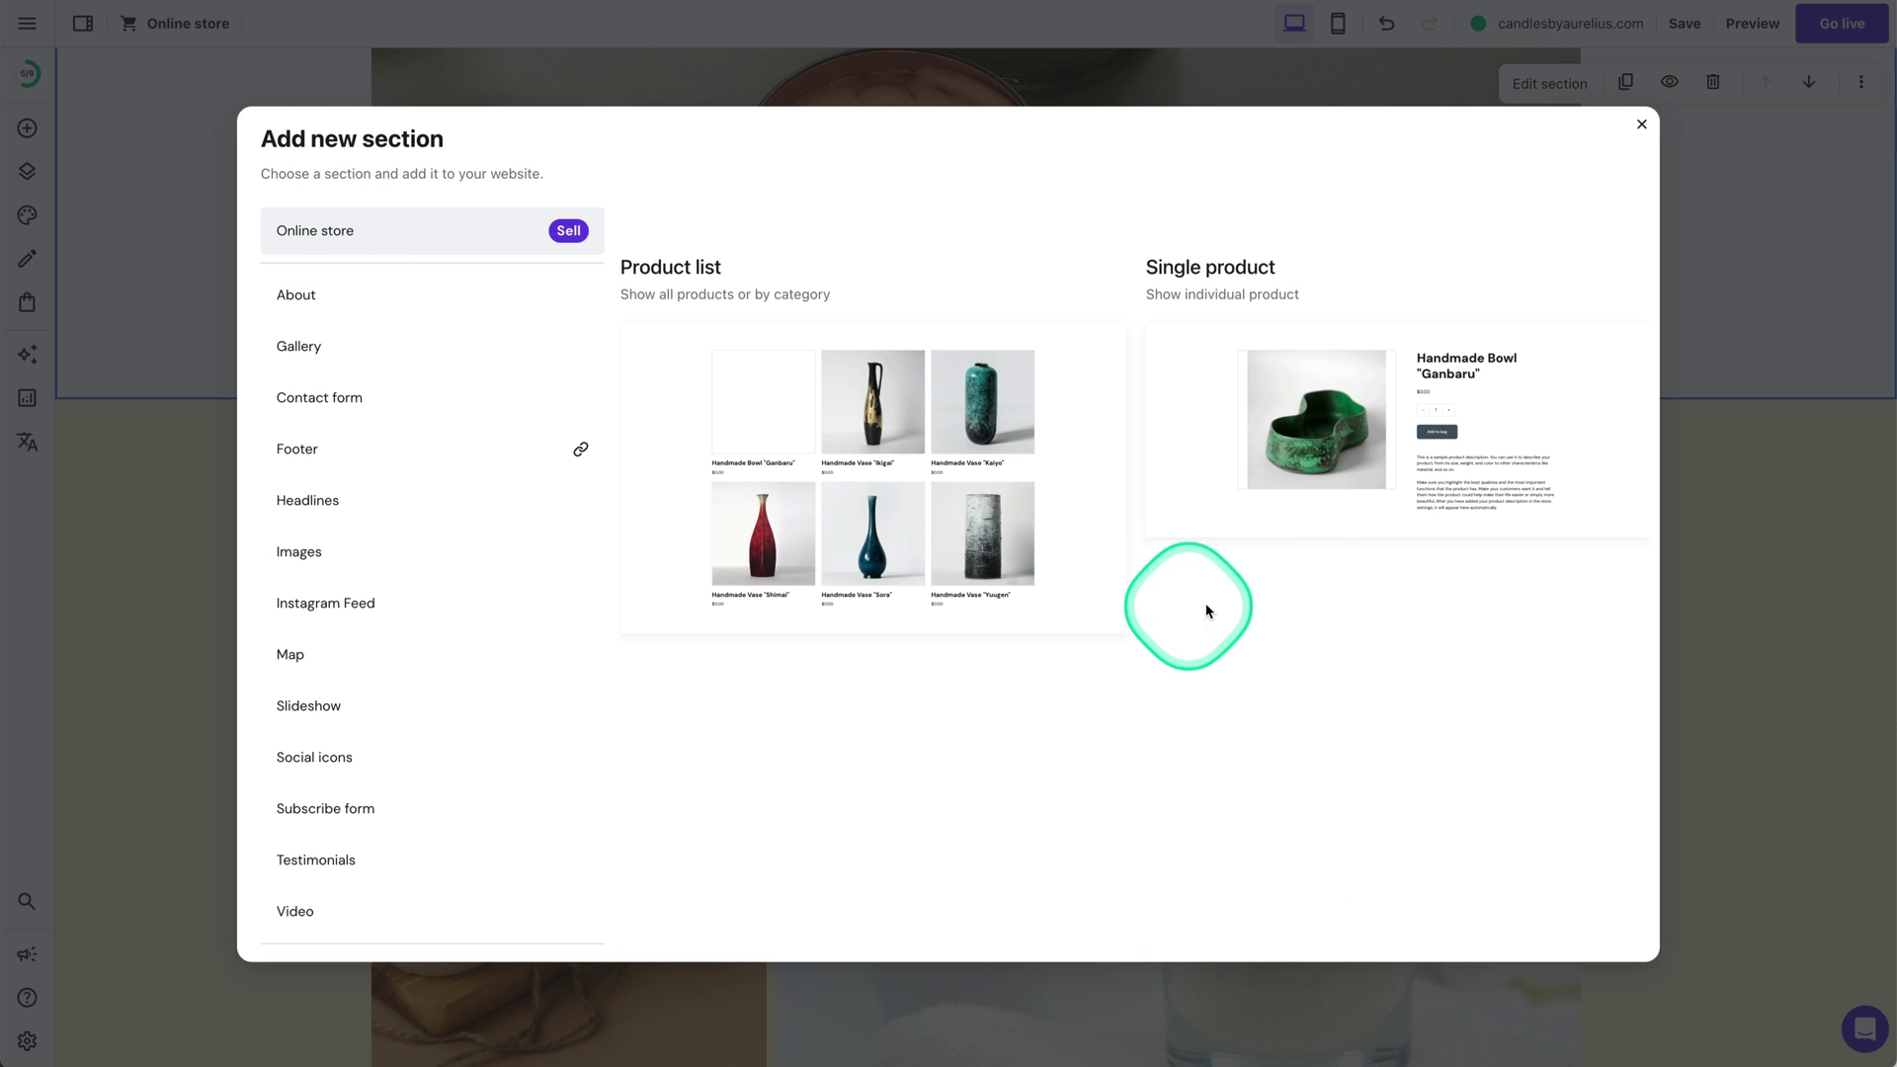
# Step: Insert the Product list template with Aromatherapy, Handcrafted Eco-friendly and Scented Soy Candles
pyautogui.click(946, 508)
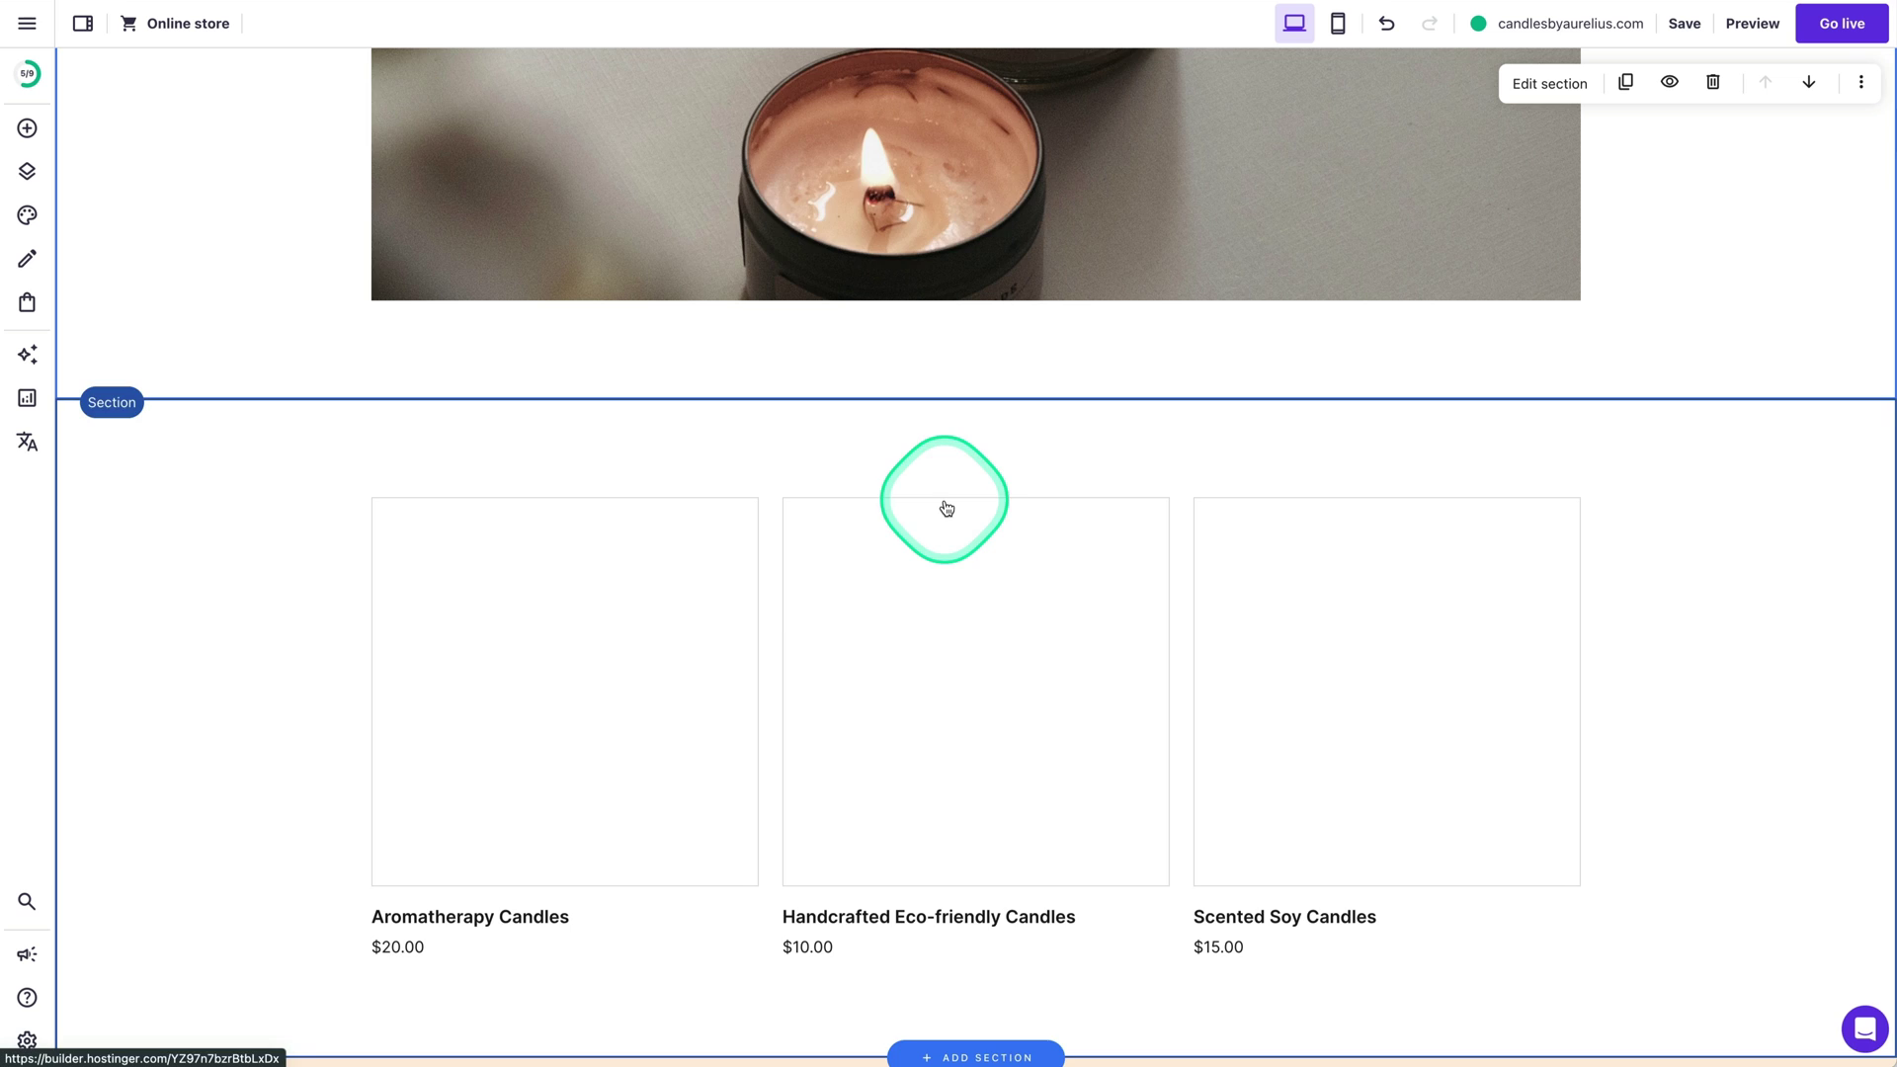
pyautogui.click(1378, 729)
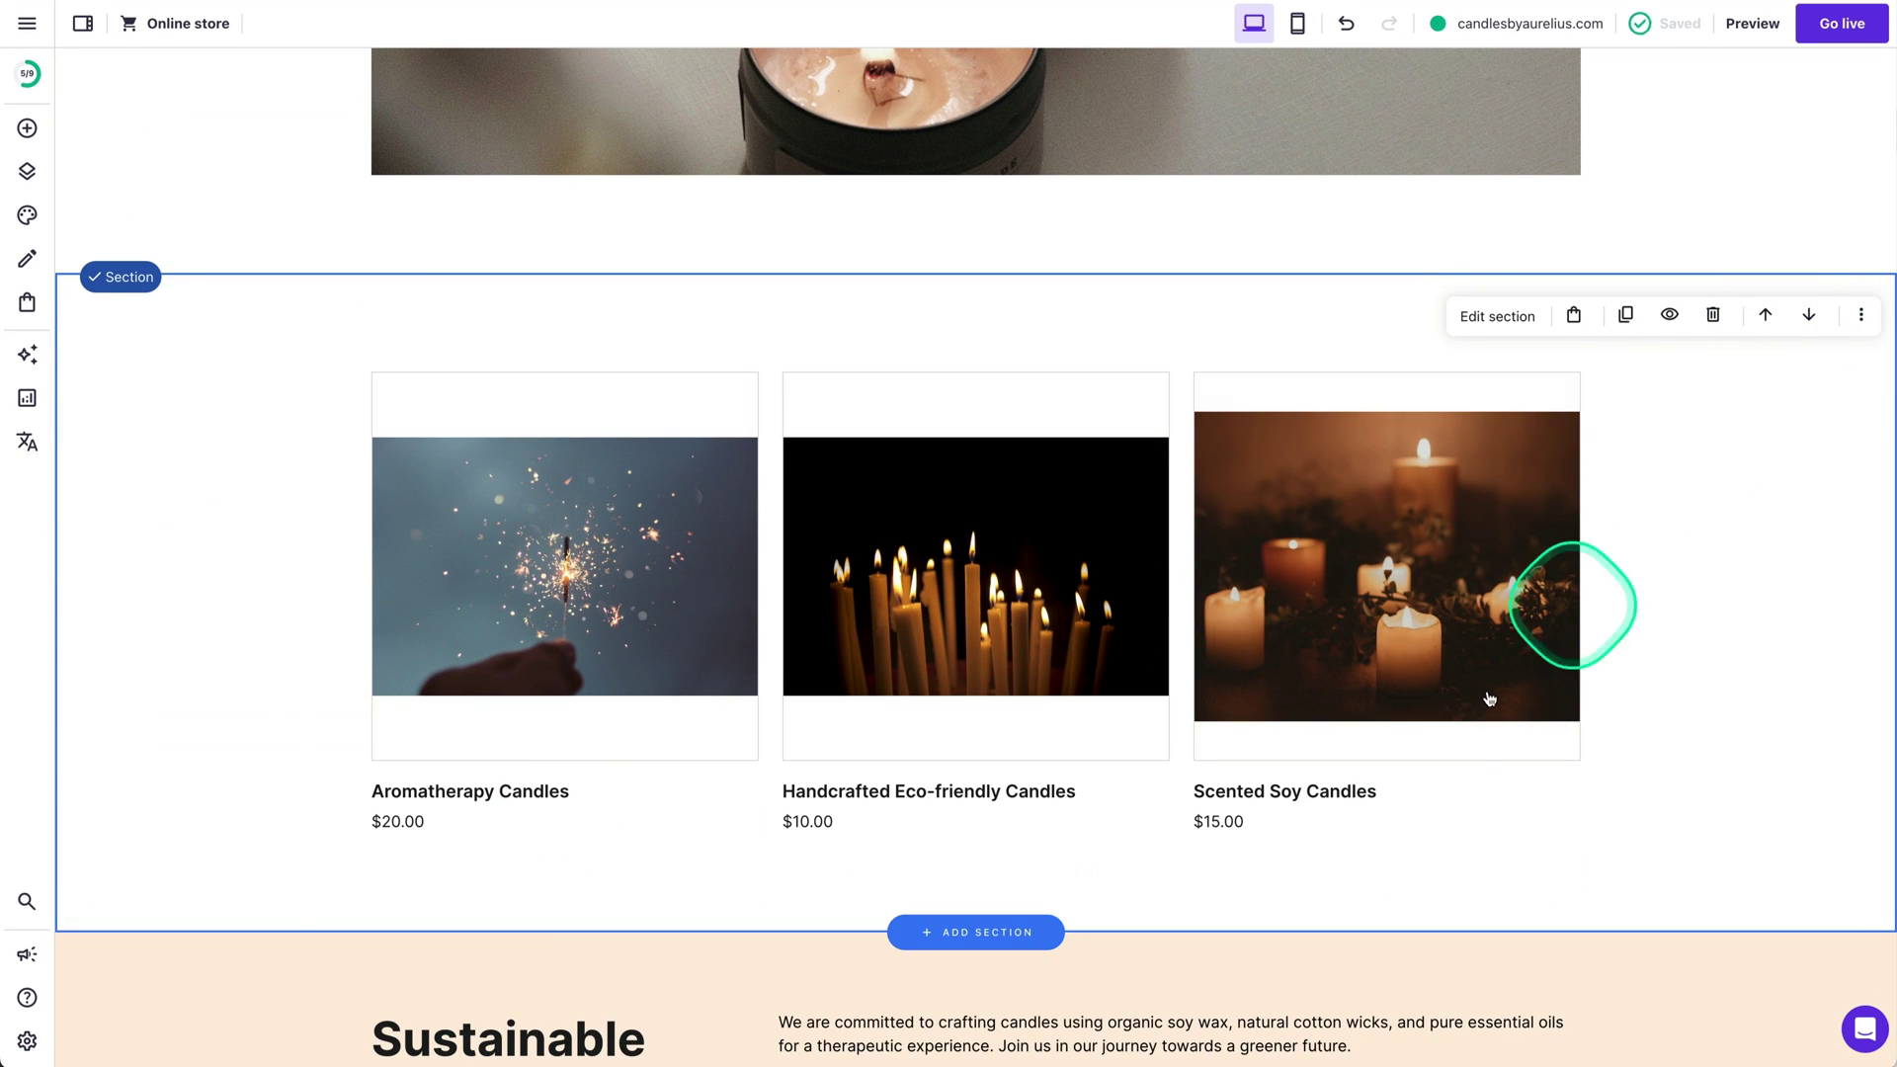
pyautogui.scroll(-12, 1488, 698)
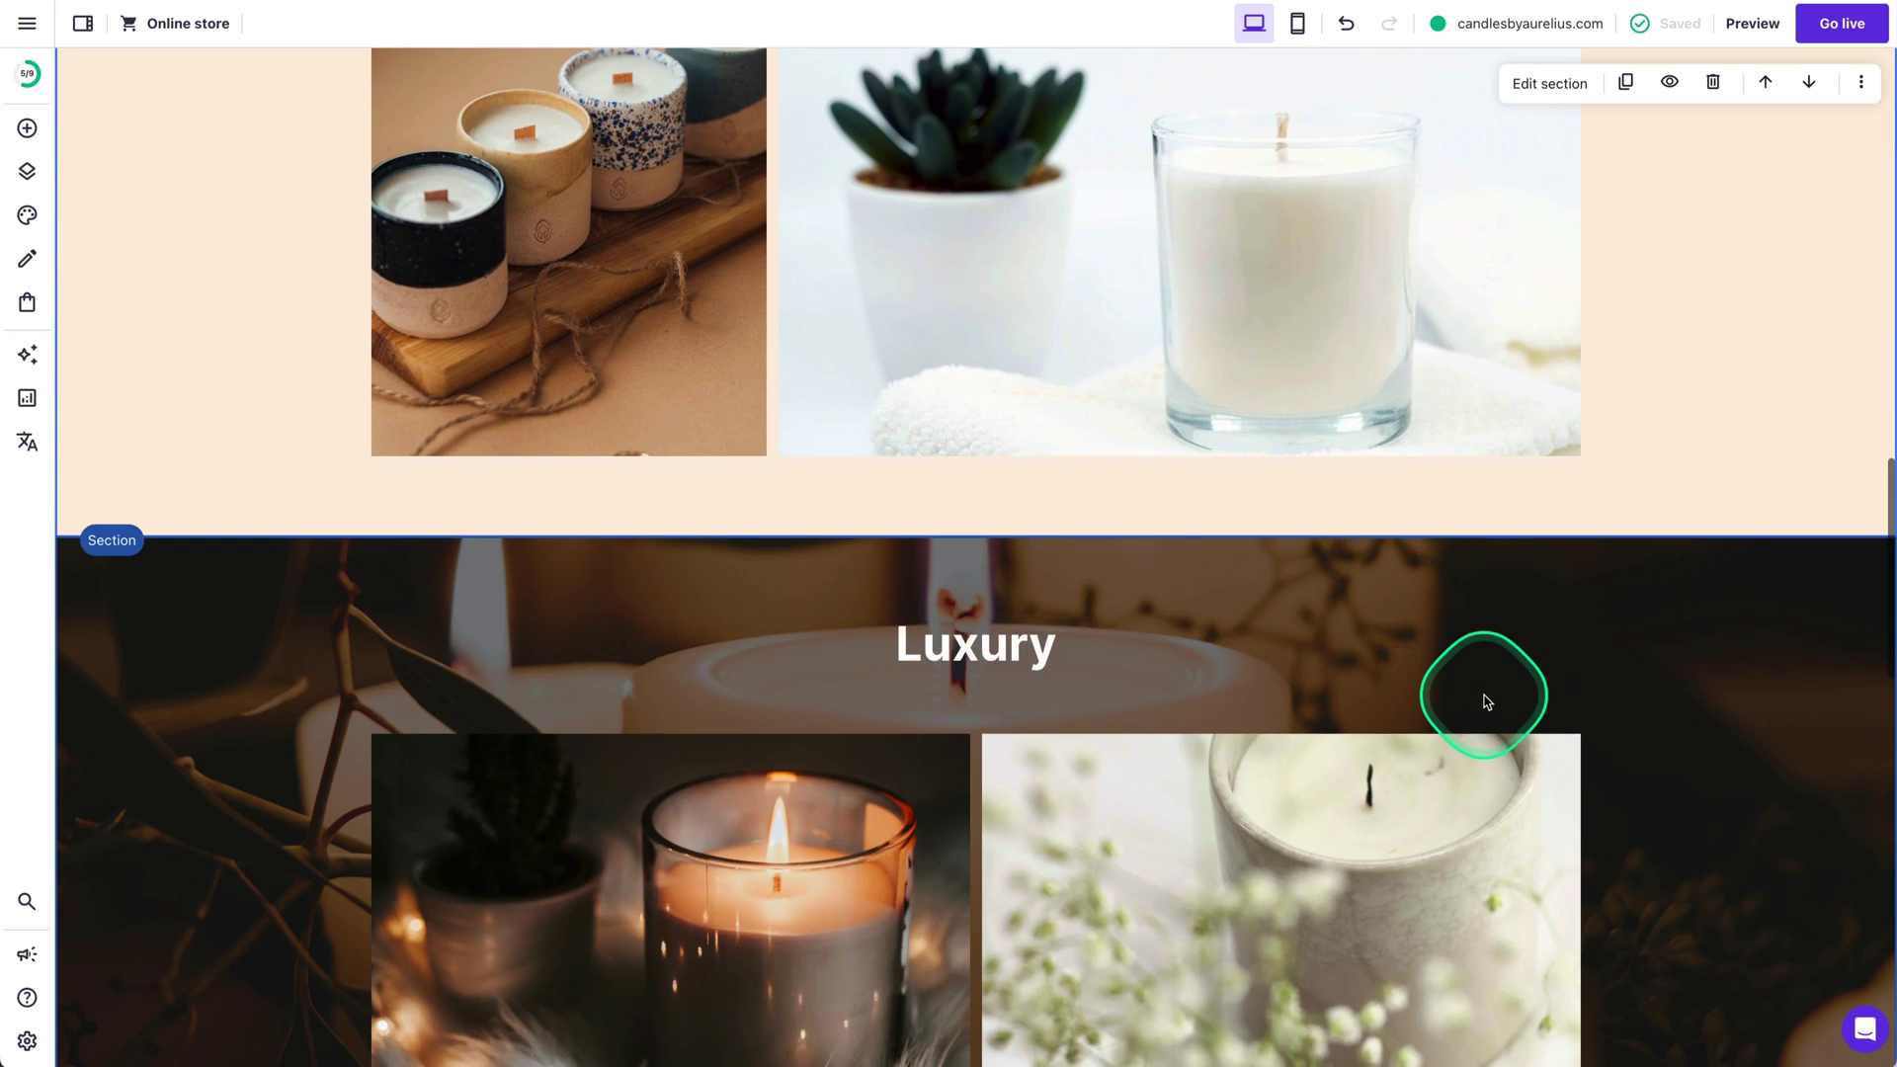
pyautogui.scroll(15, 1487, 702)
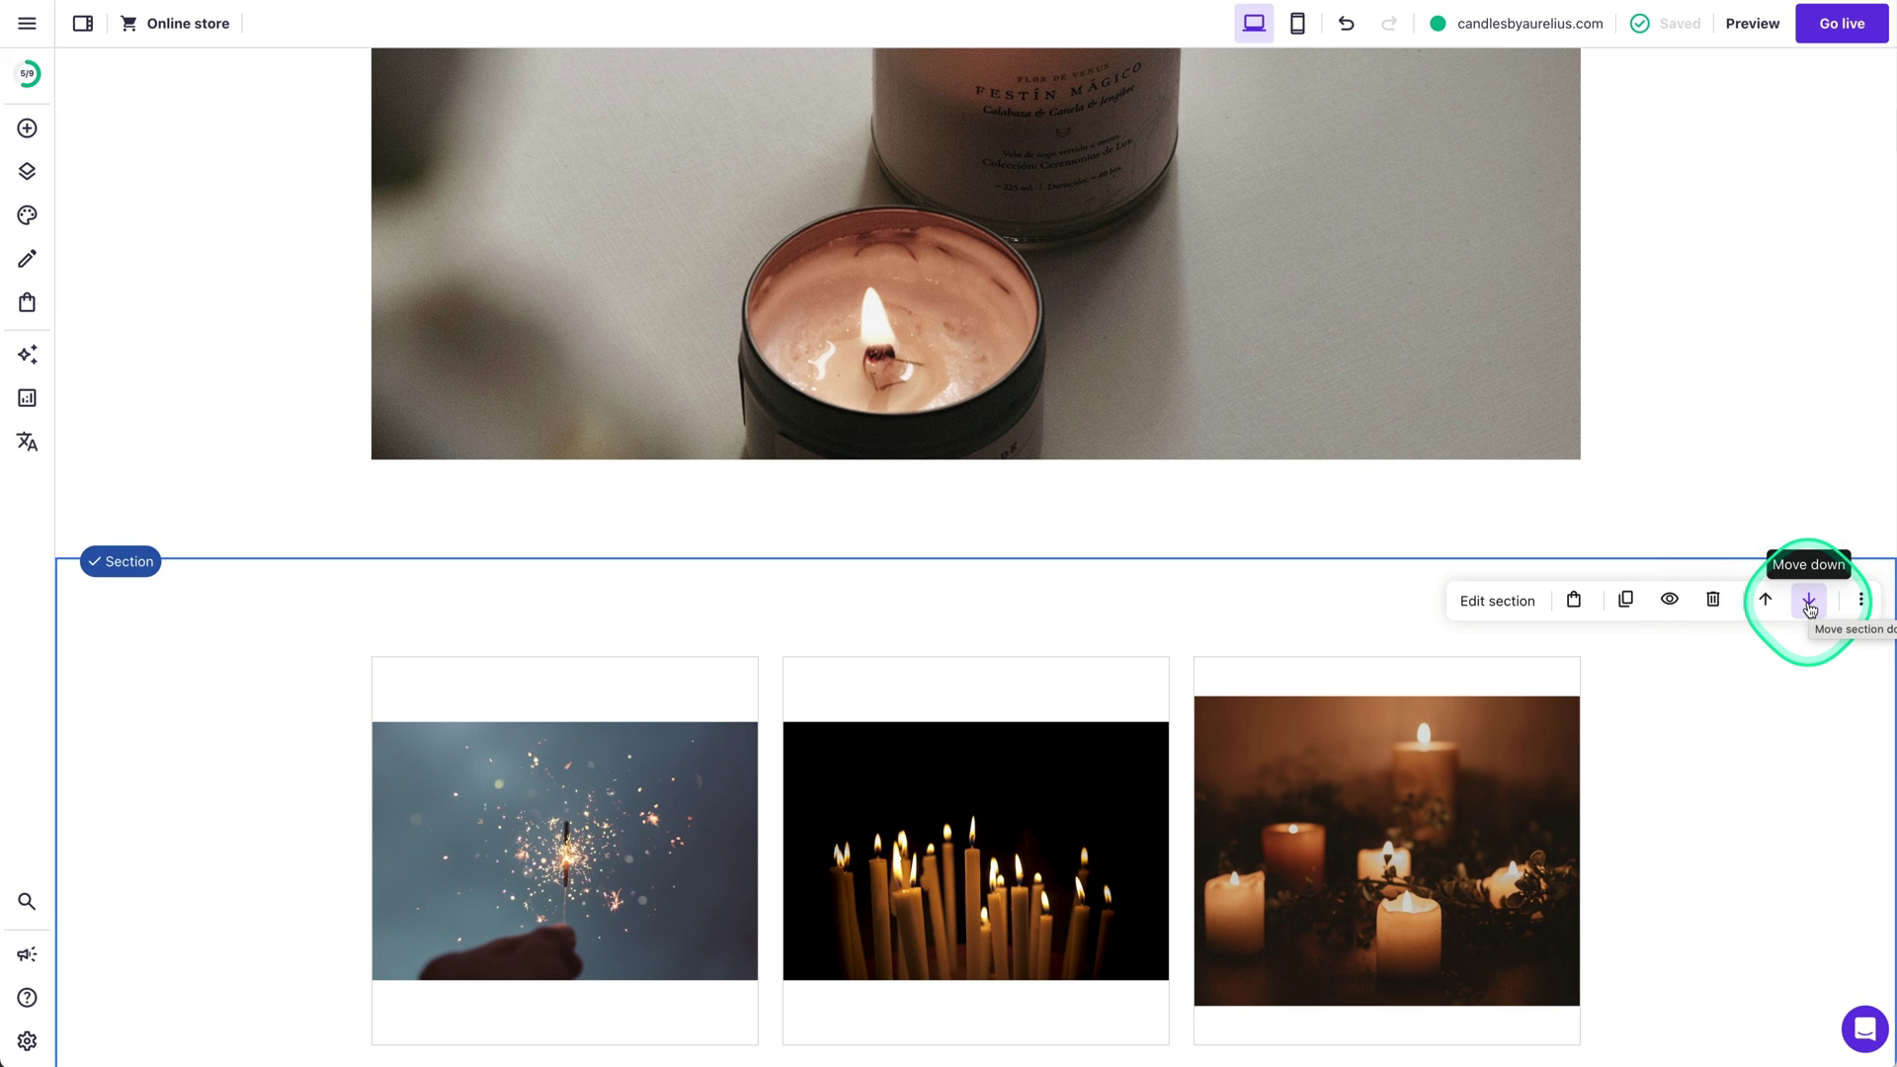
# Step: Move the candle product list down one place so it sits just above Luxury
pyautogui.click(1804, 599)
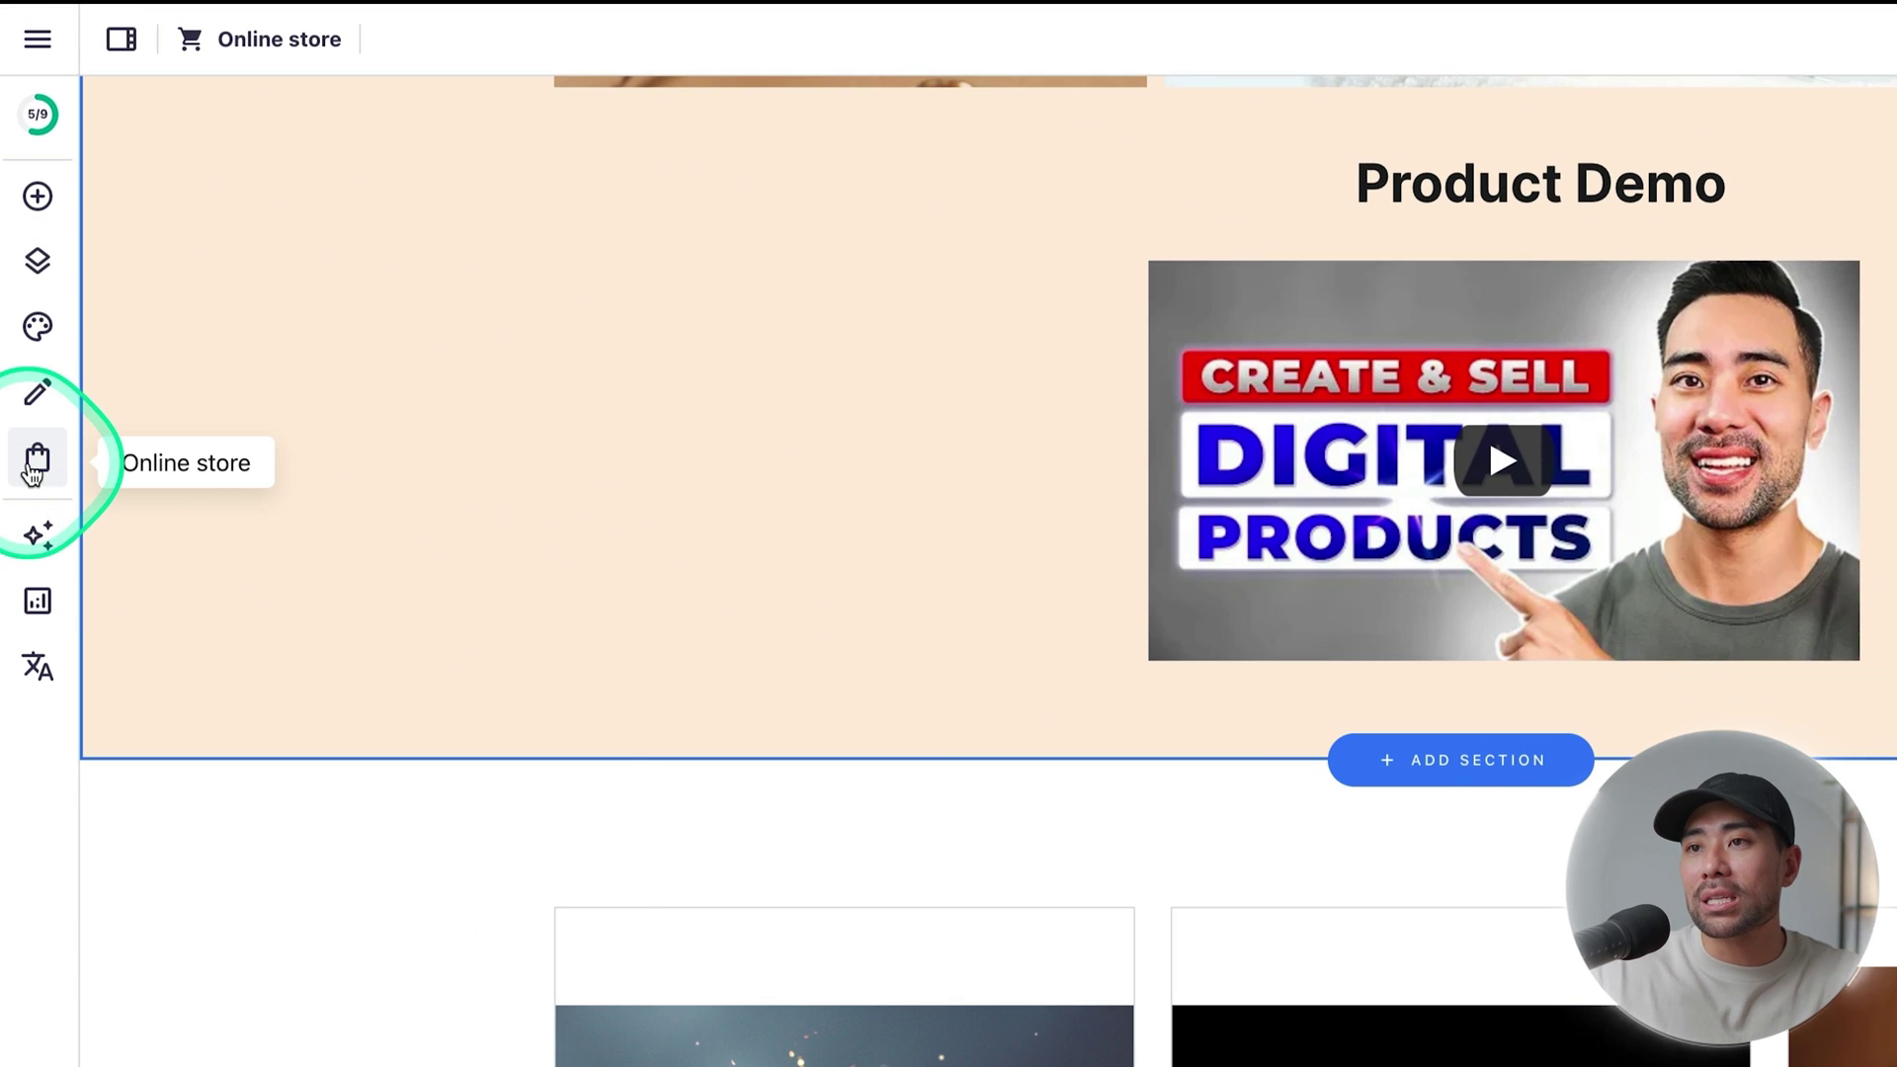
# Step: Create the online store with its name, Australia as store country and USD ($) currency
pyautogui.click(34, 460)
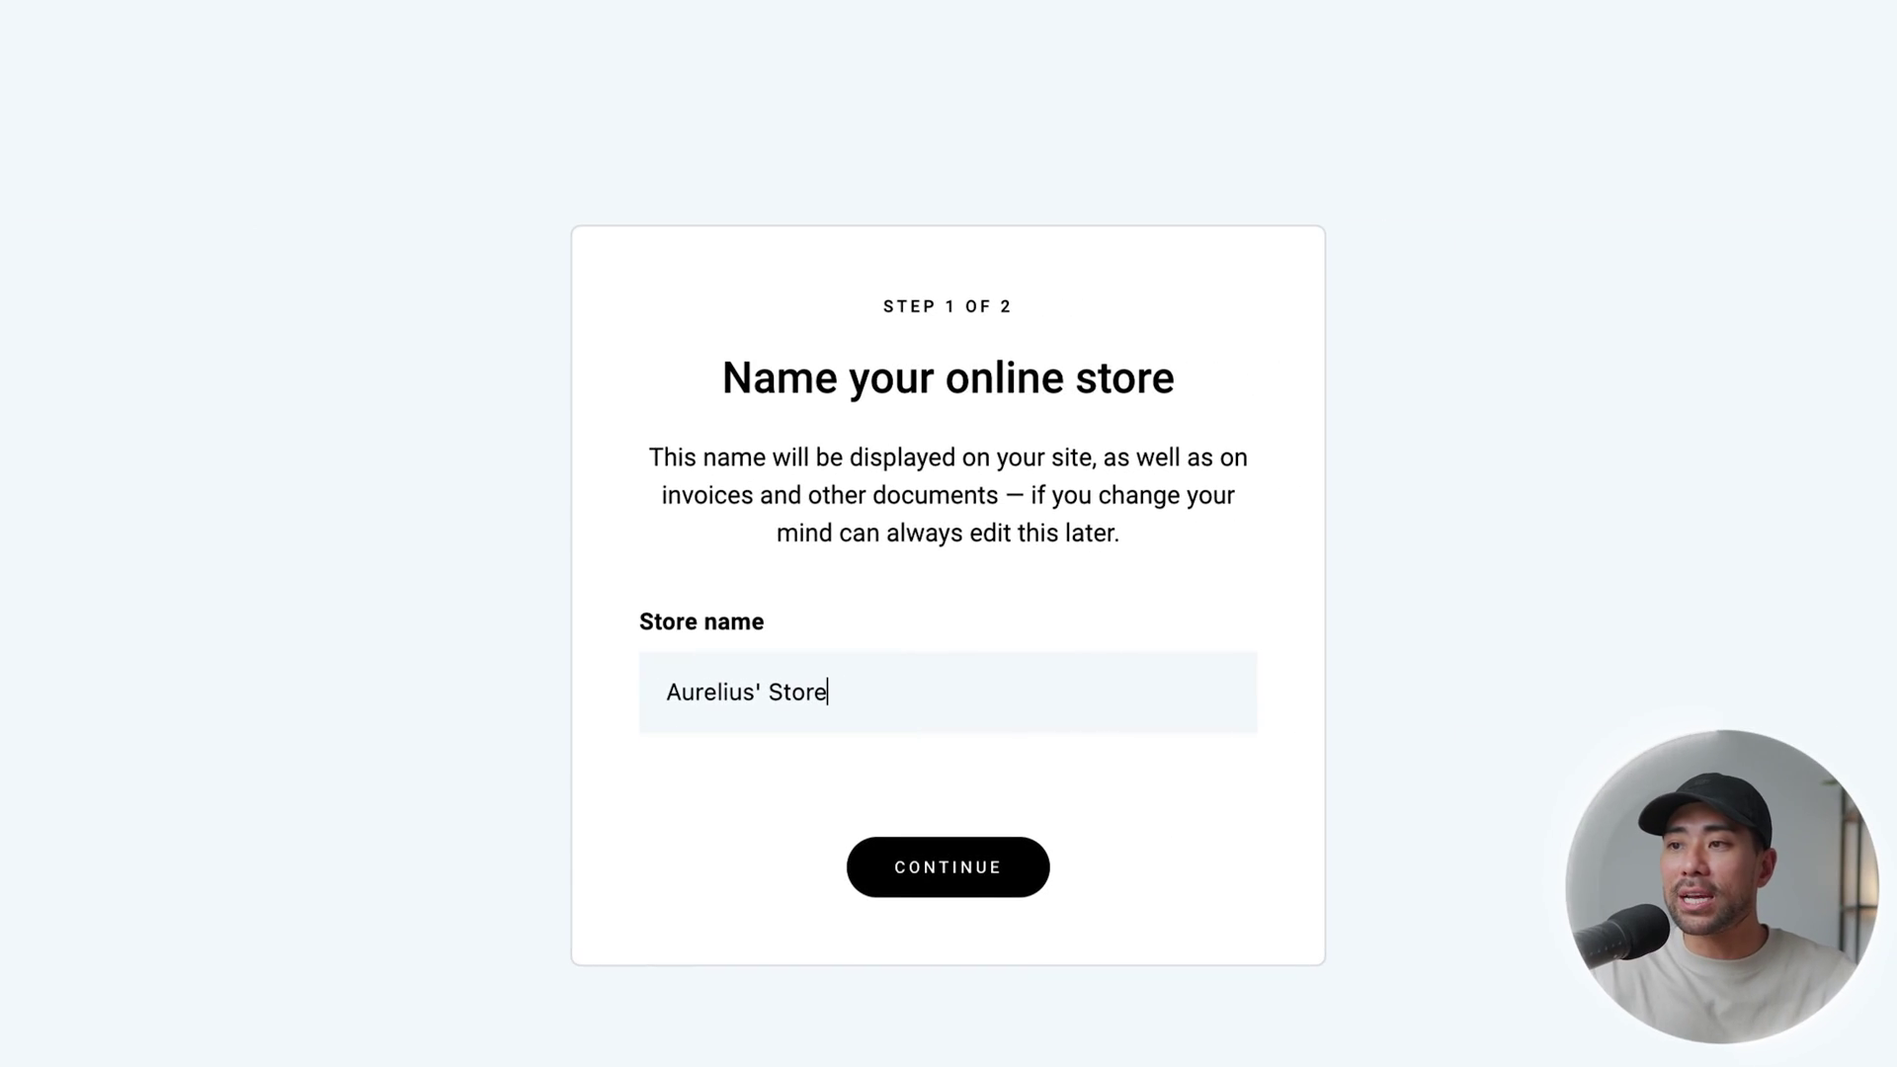
pyautogui.click(950, 873)
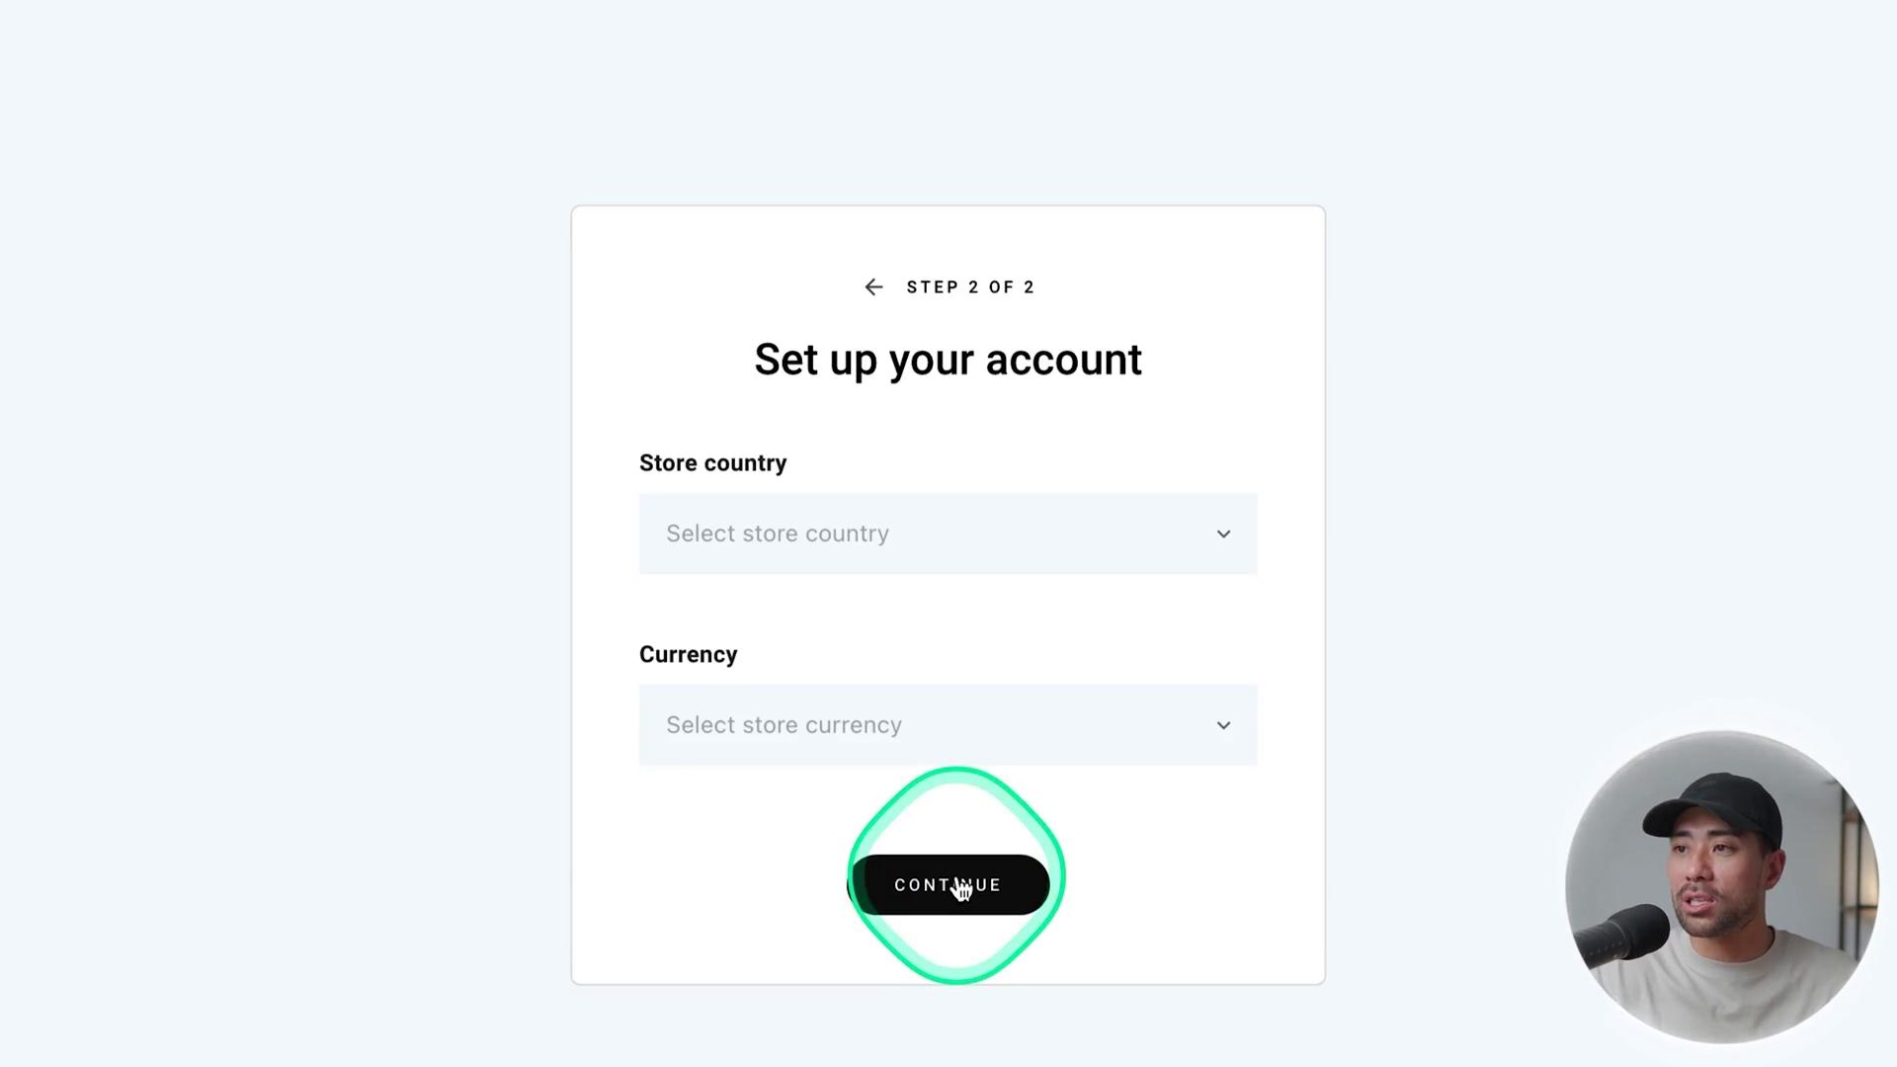
pyautogui.click(966, 502)
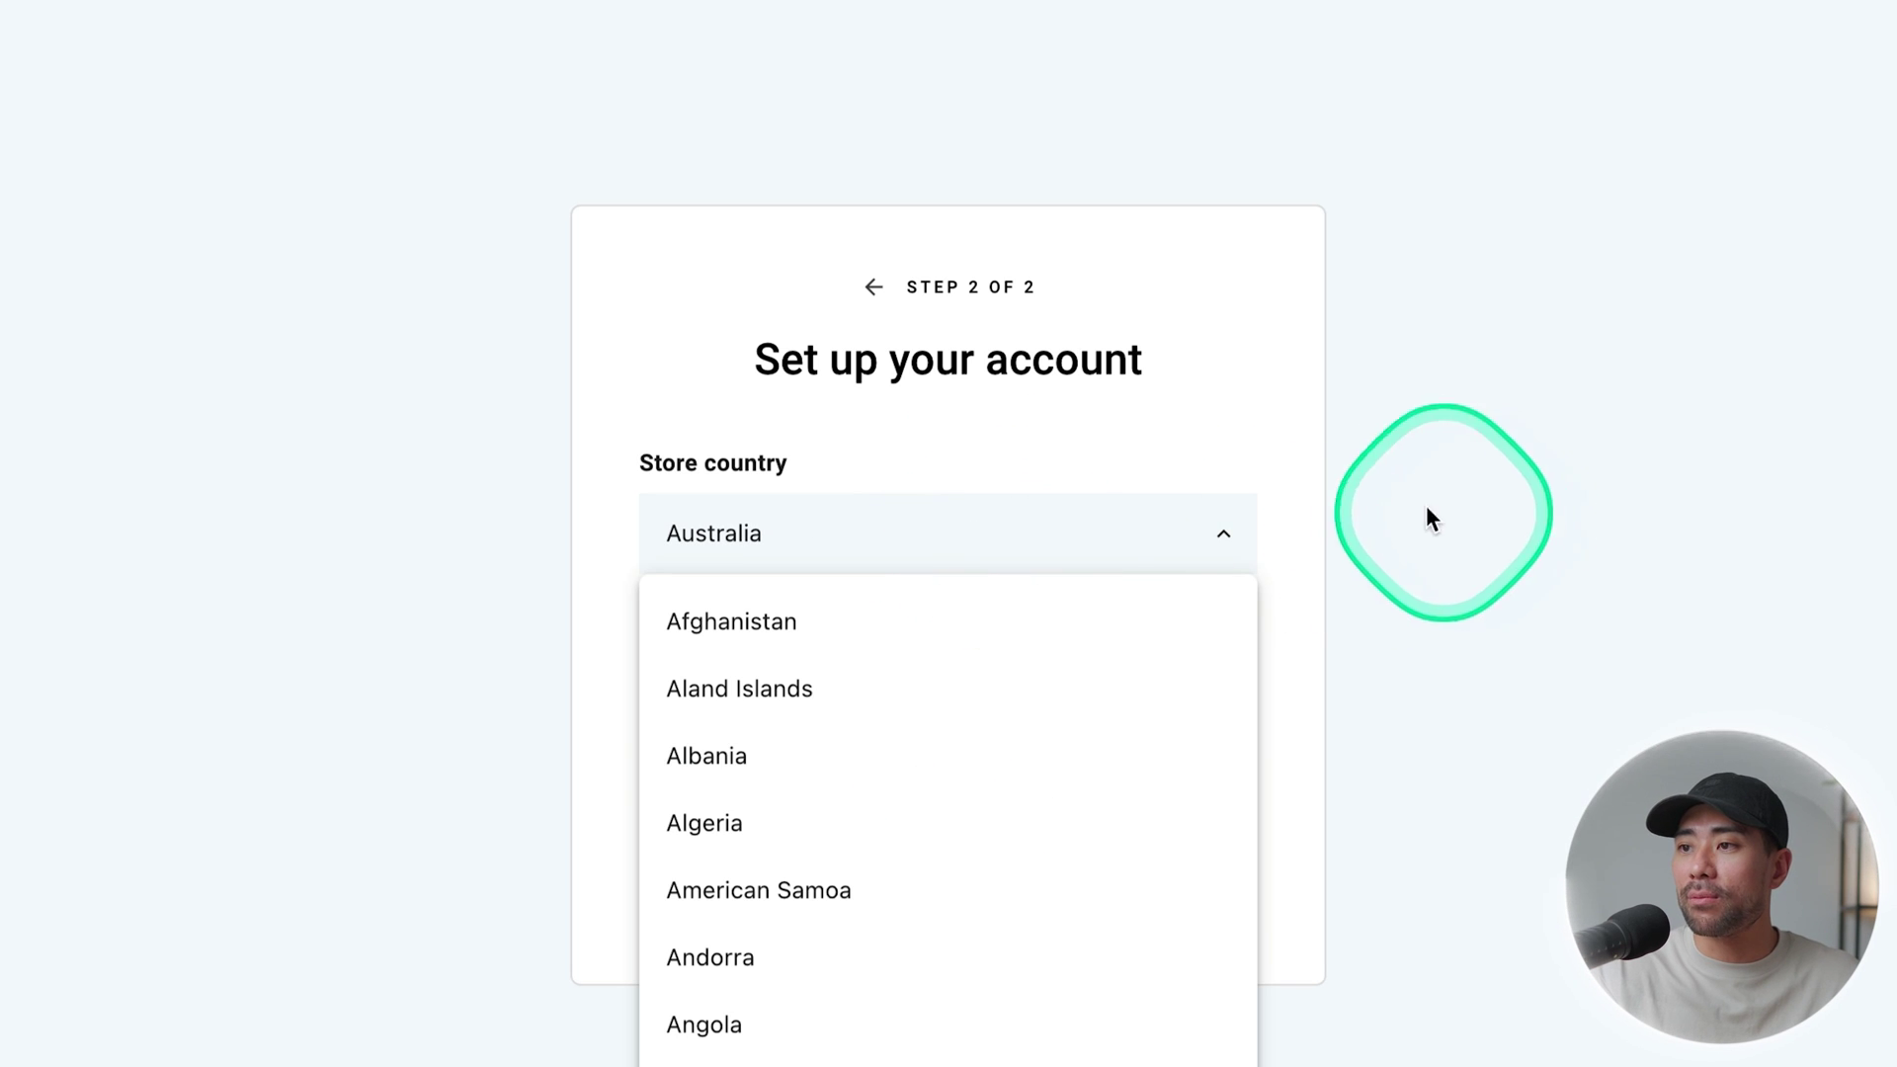
pyautogui.click(1265, 439)
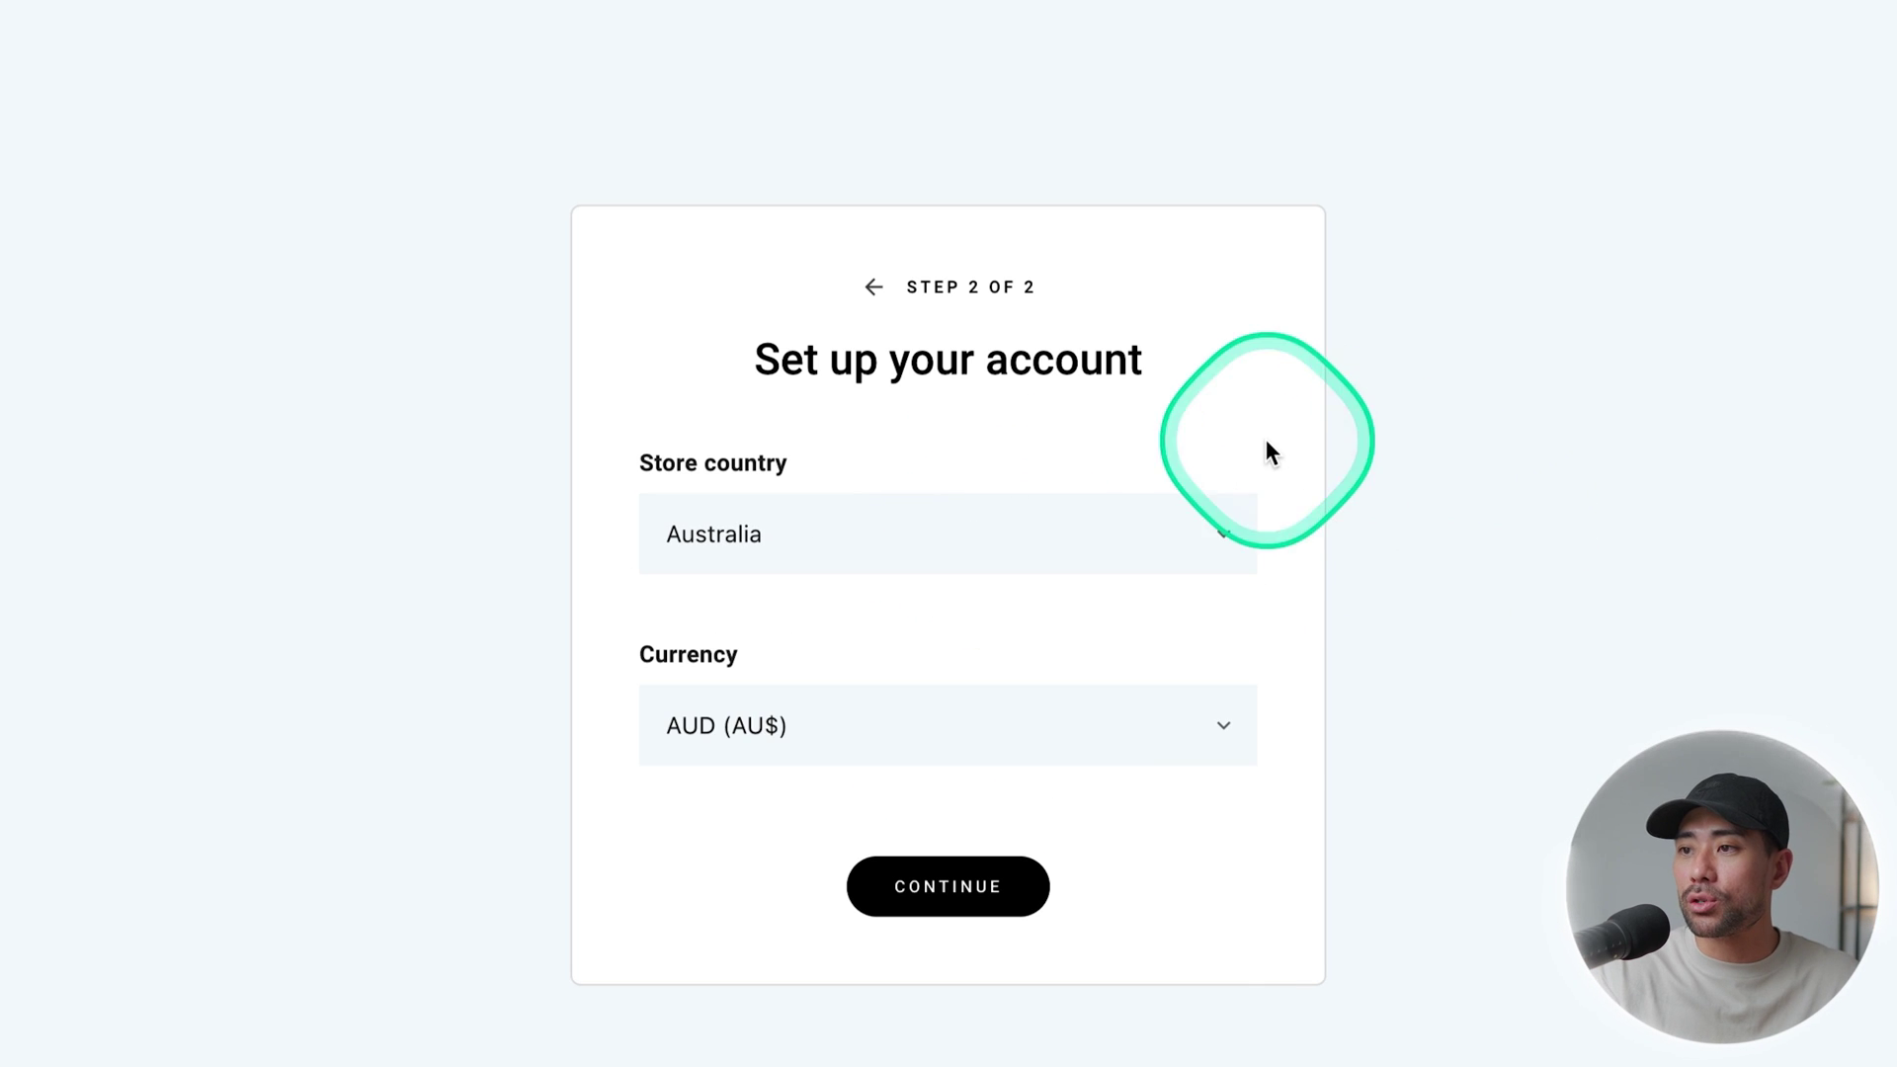
pyautogui.click(1224, 723)
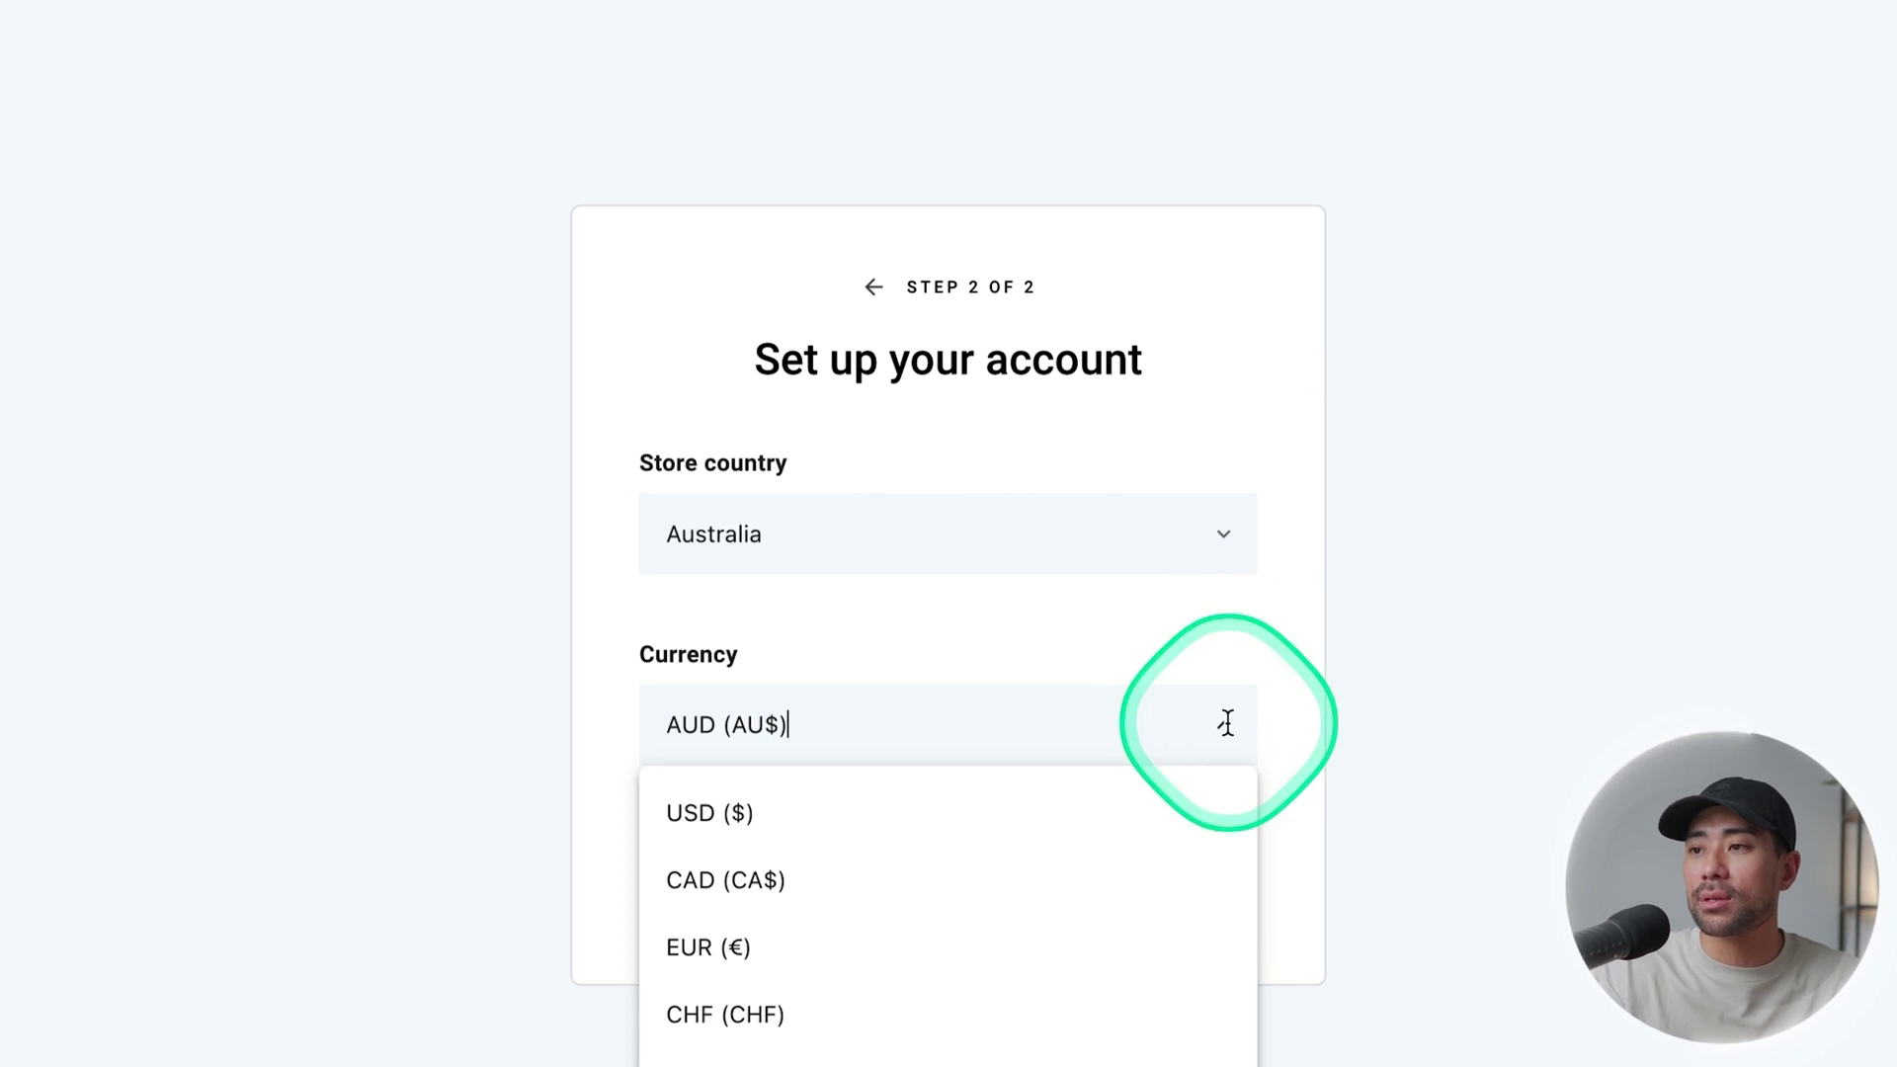
pyautogui.click(974, 815)
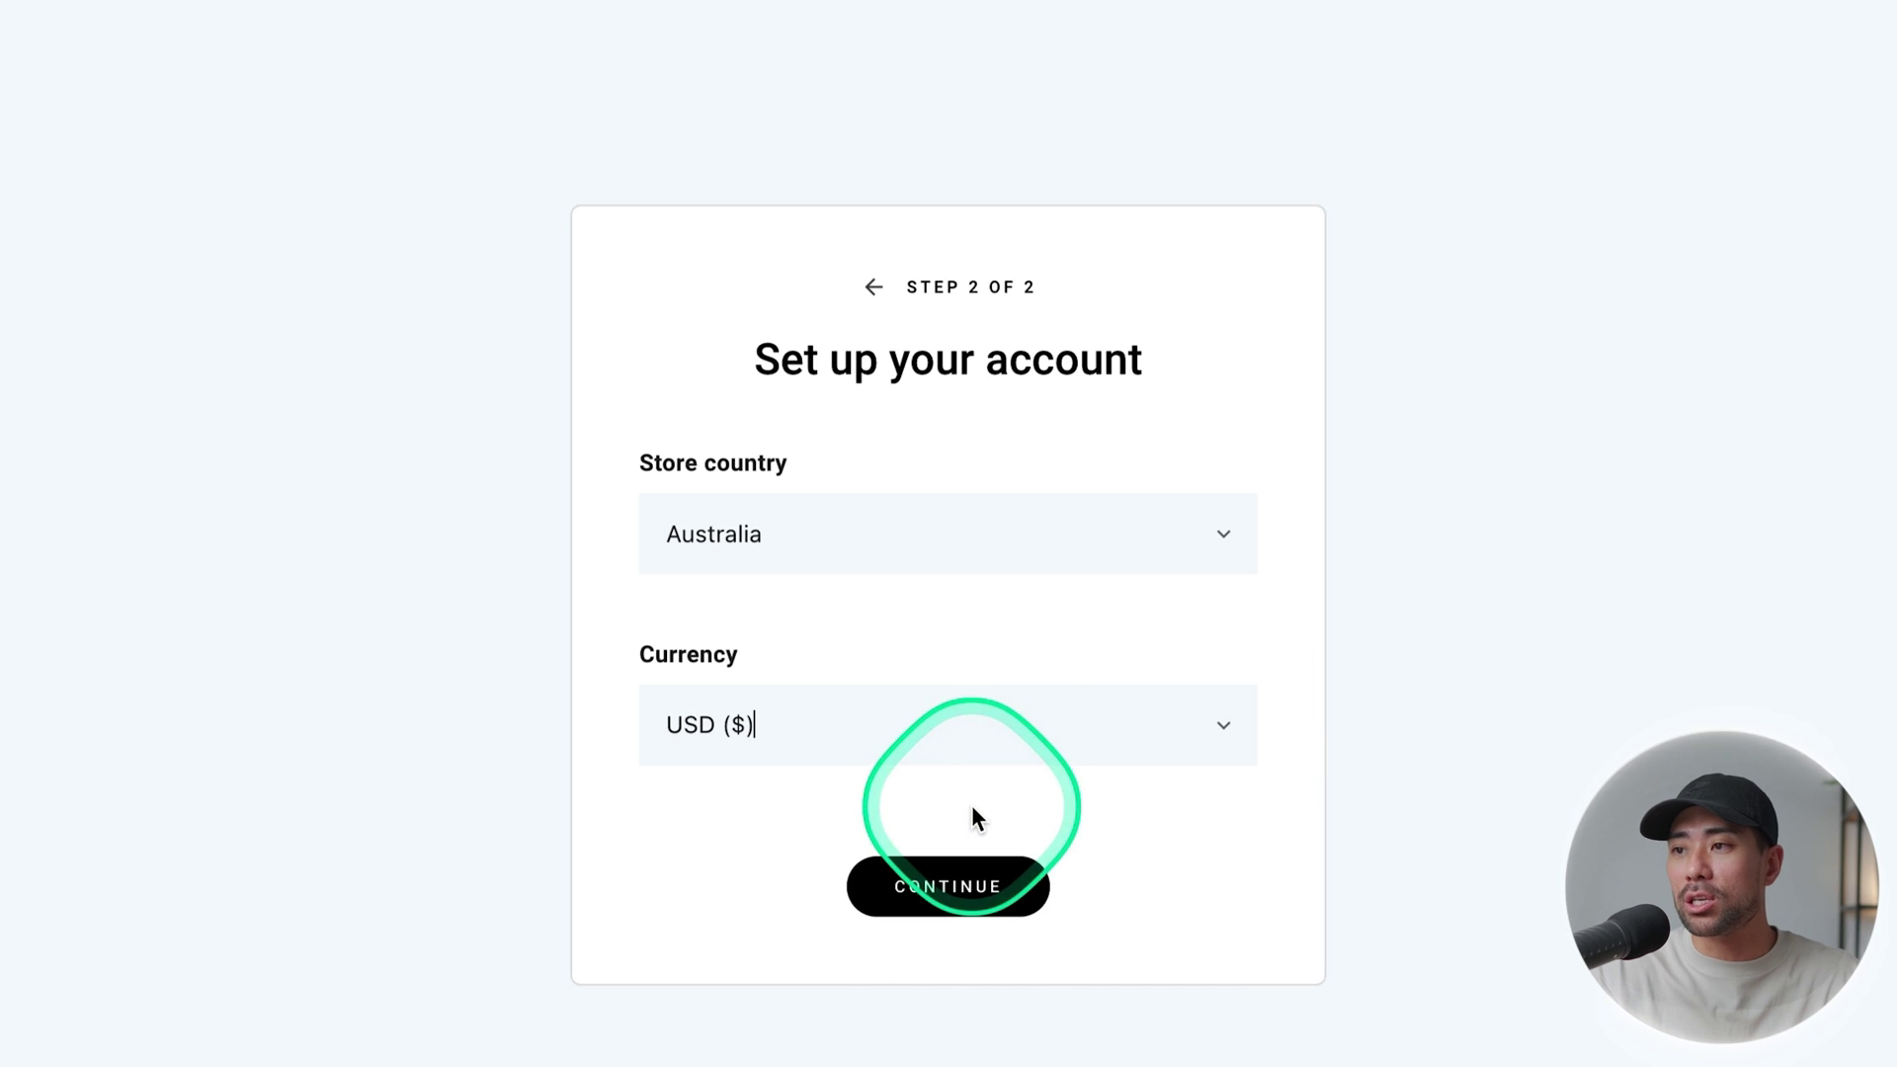
# Step: Finish the store account setup and review the Stripe online payment option
pyautogui.click(963, 911)
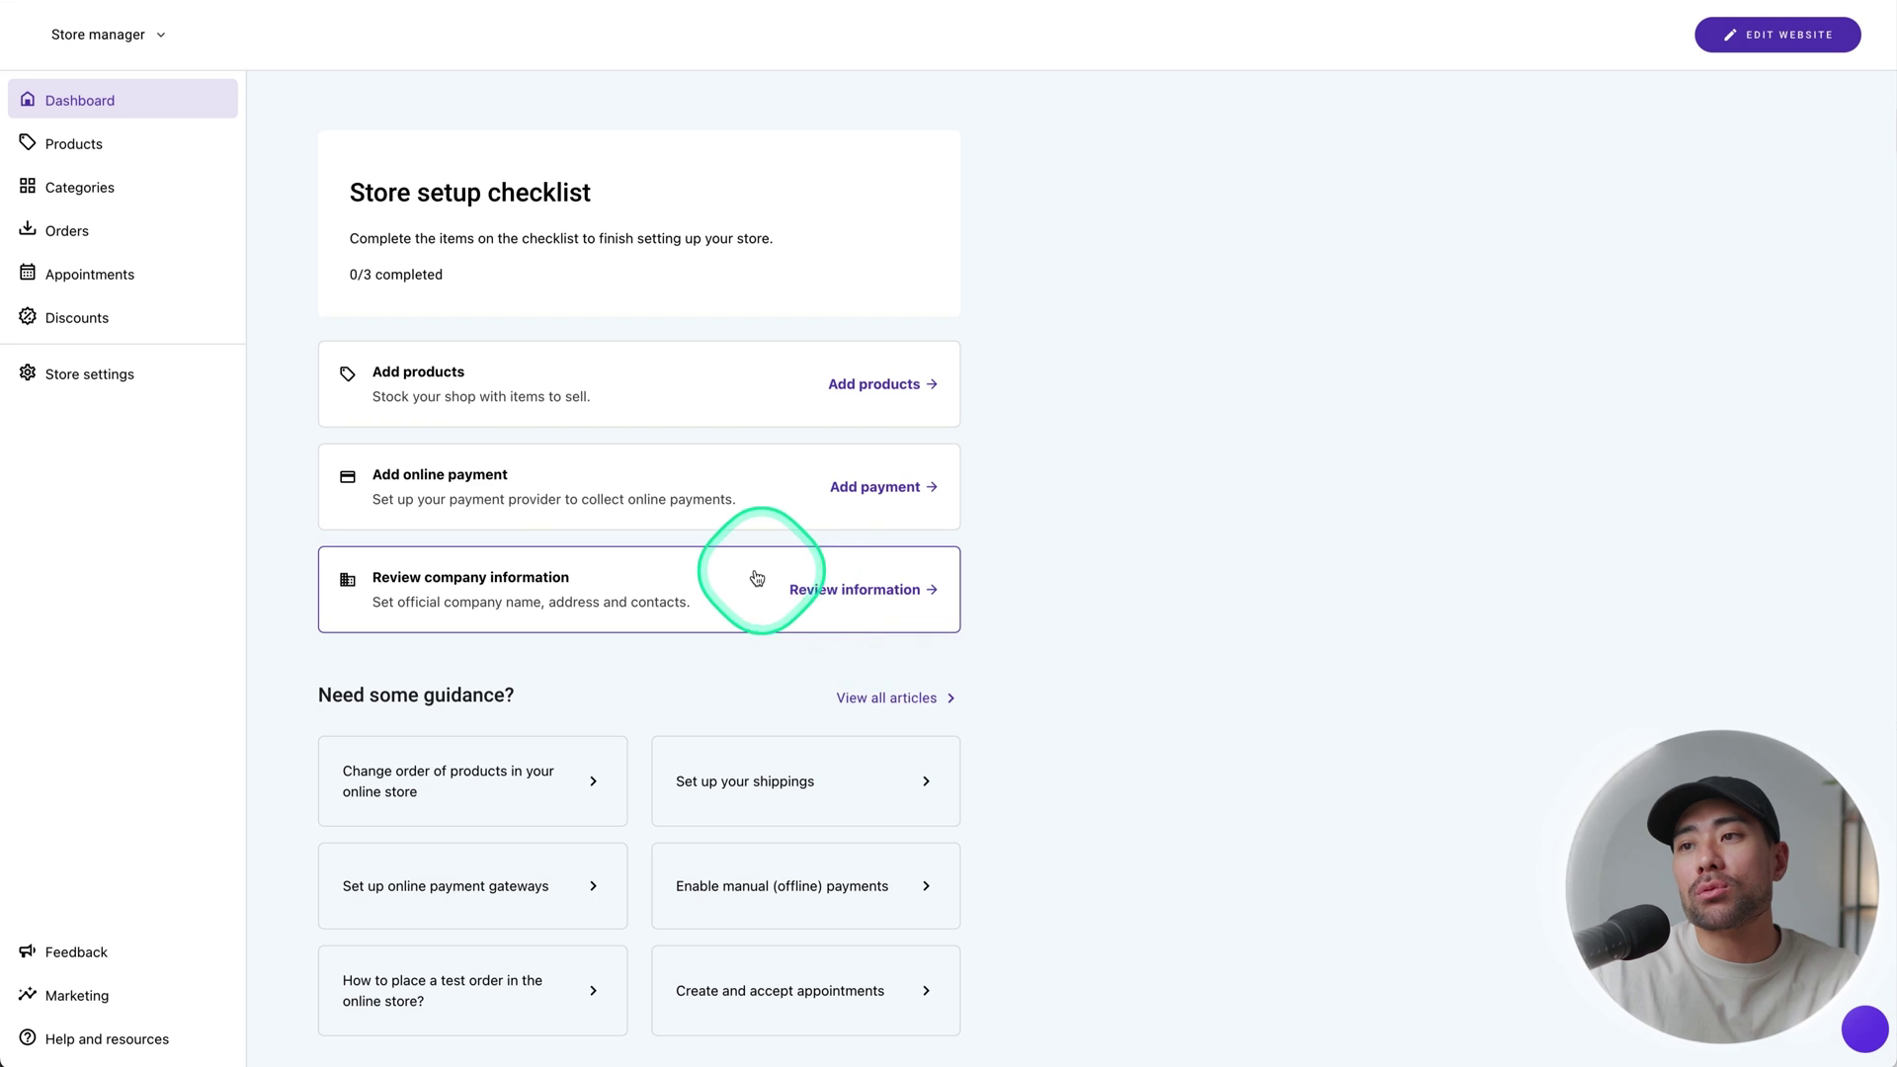
pyautogui.click(861, 486)
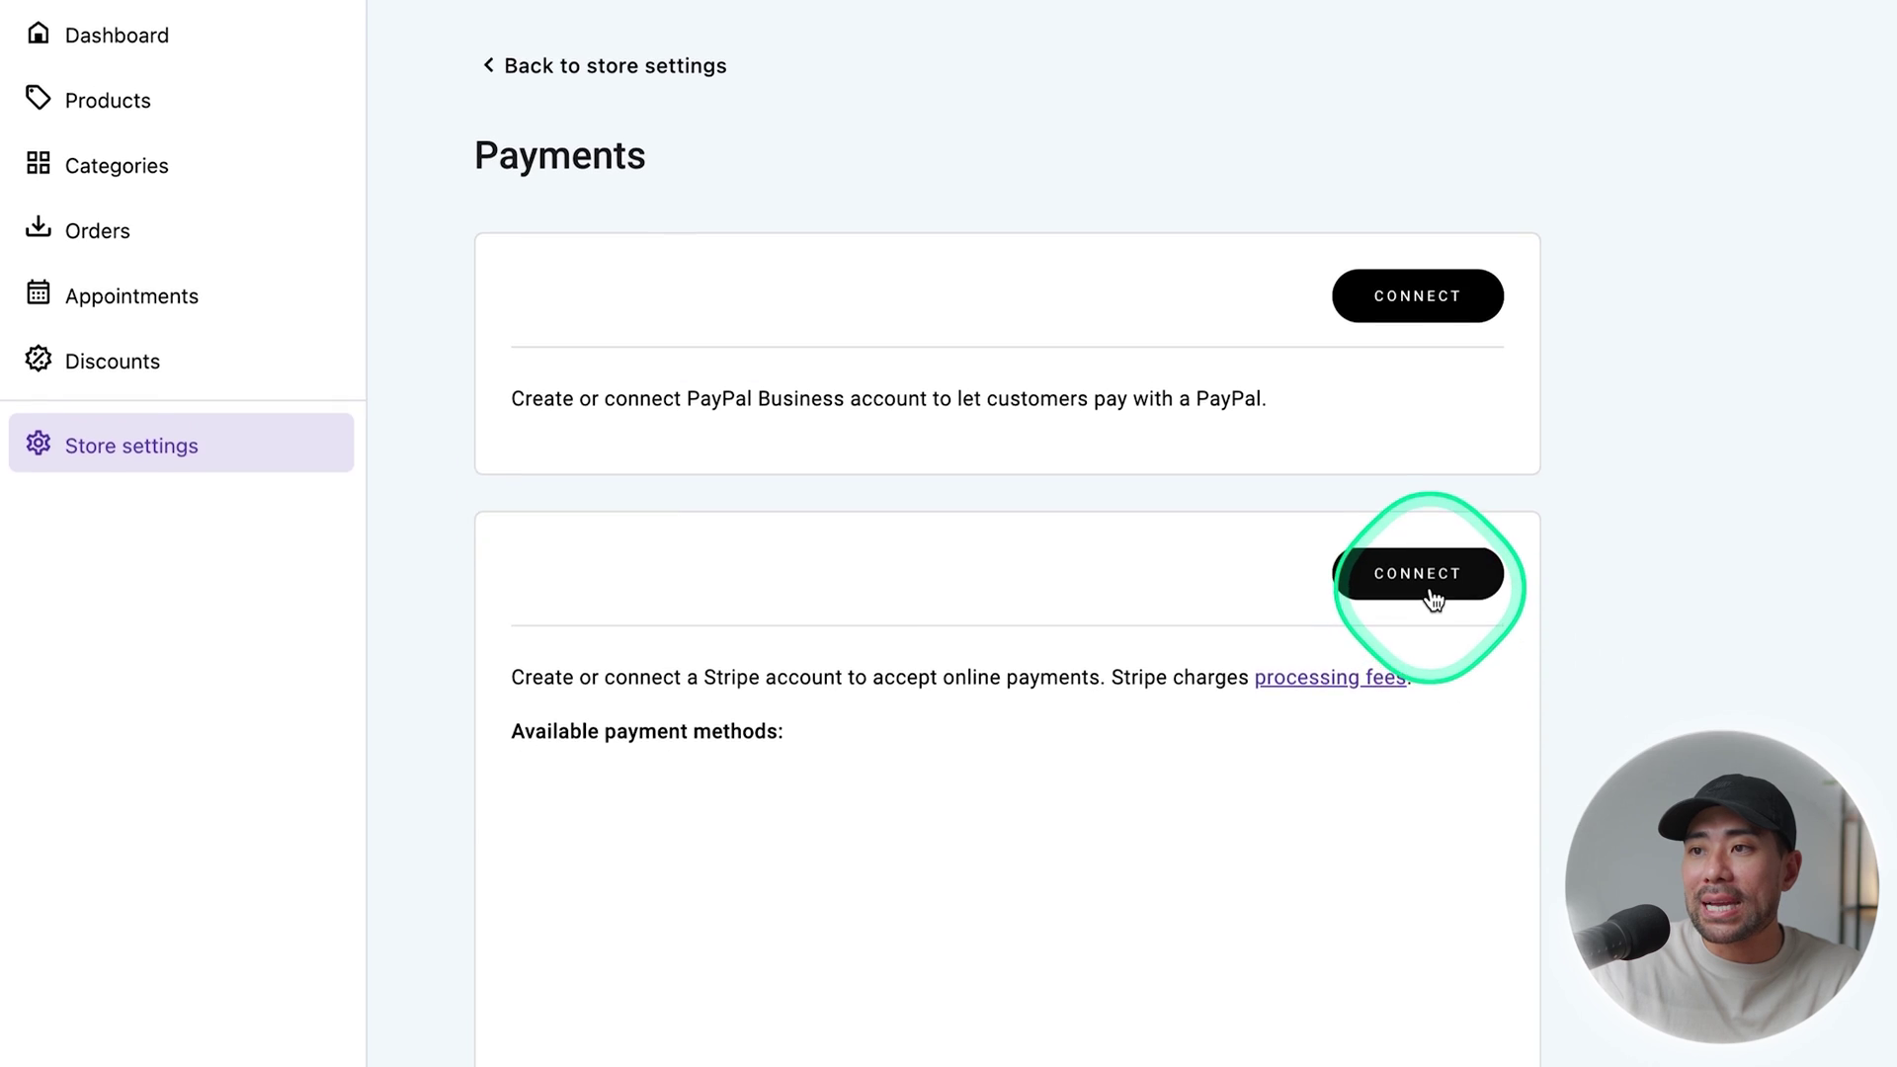
pyautogui.moveTo(733, 796); pyautogui.dragTo(987, 796)
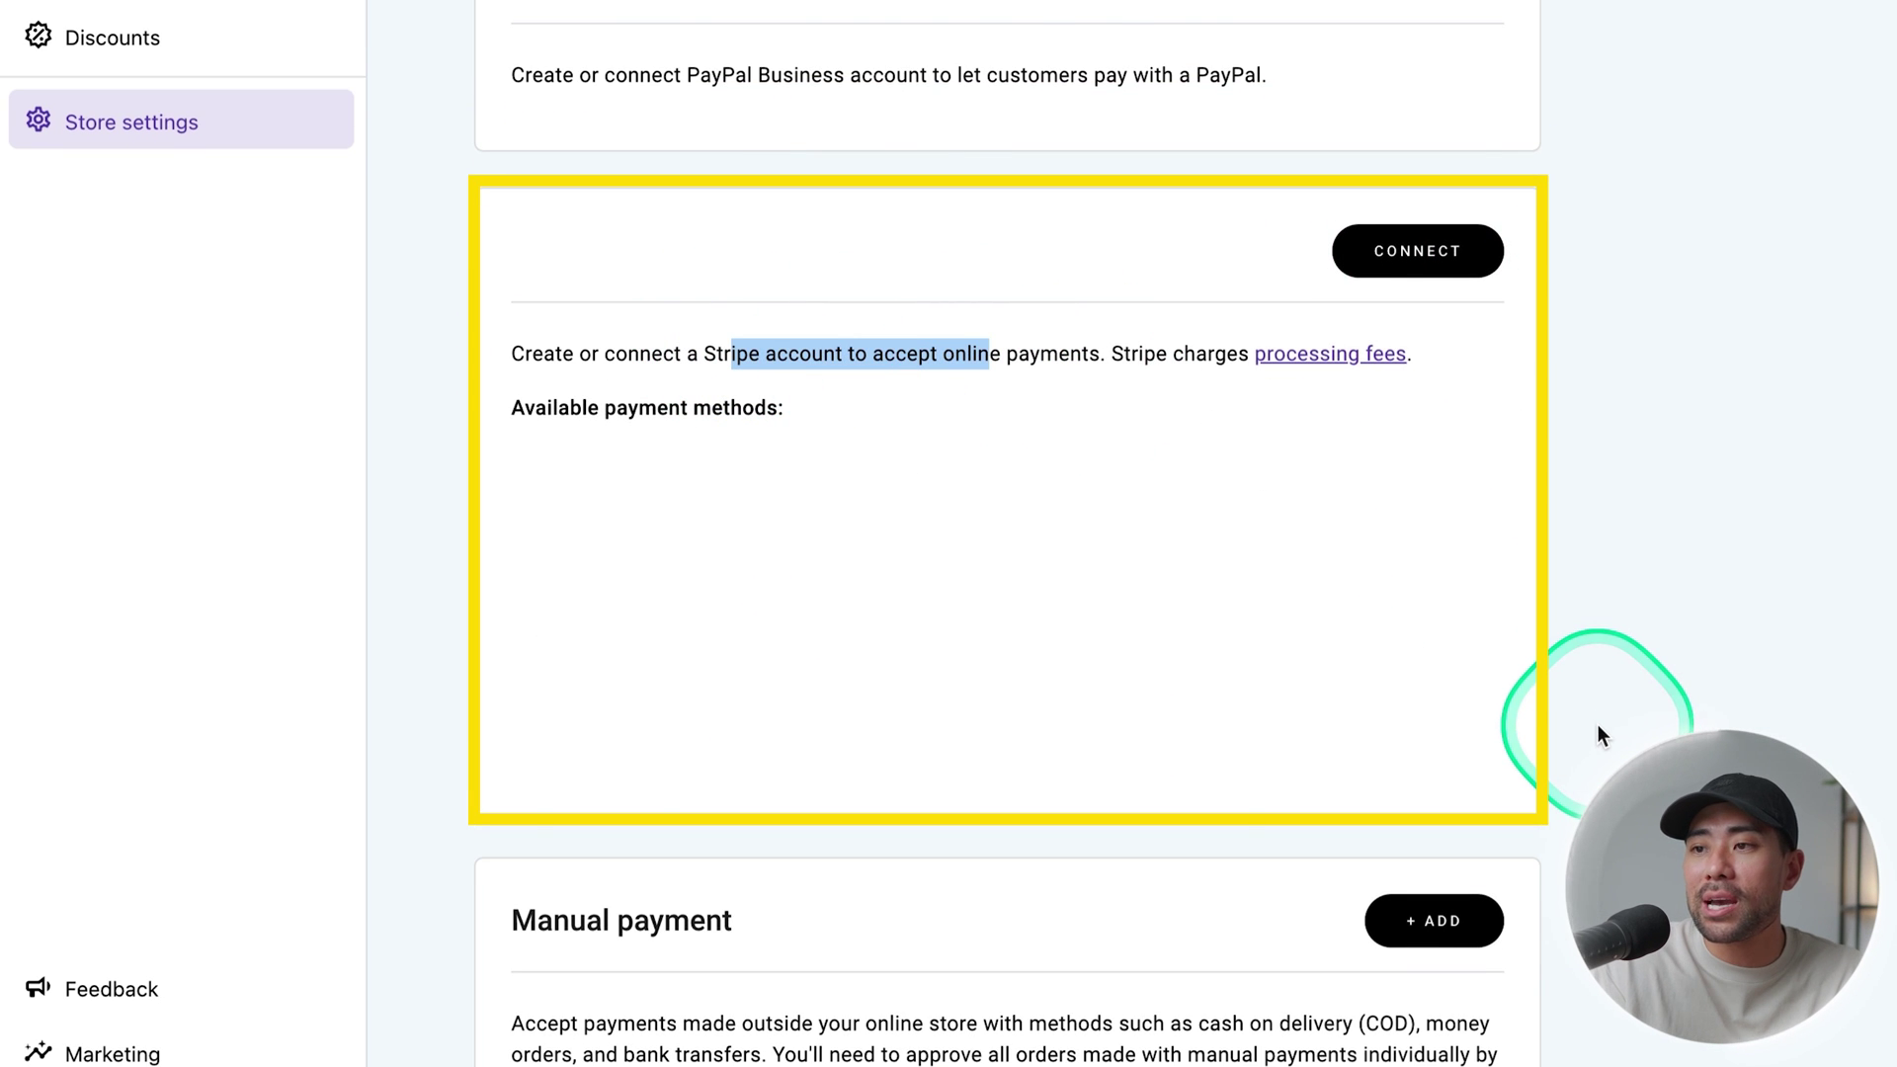
pyautogui.scroll(-1, 1597, 725)
pyautogui.scroll(-3, 1489, 567)
pyautogui.scroll(-3, 1490, 579)
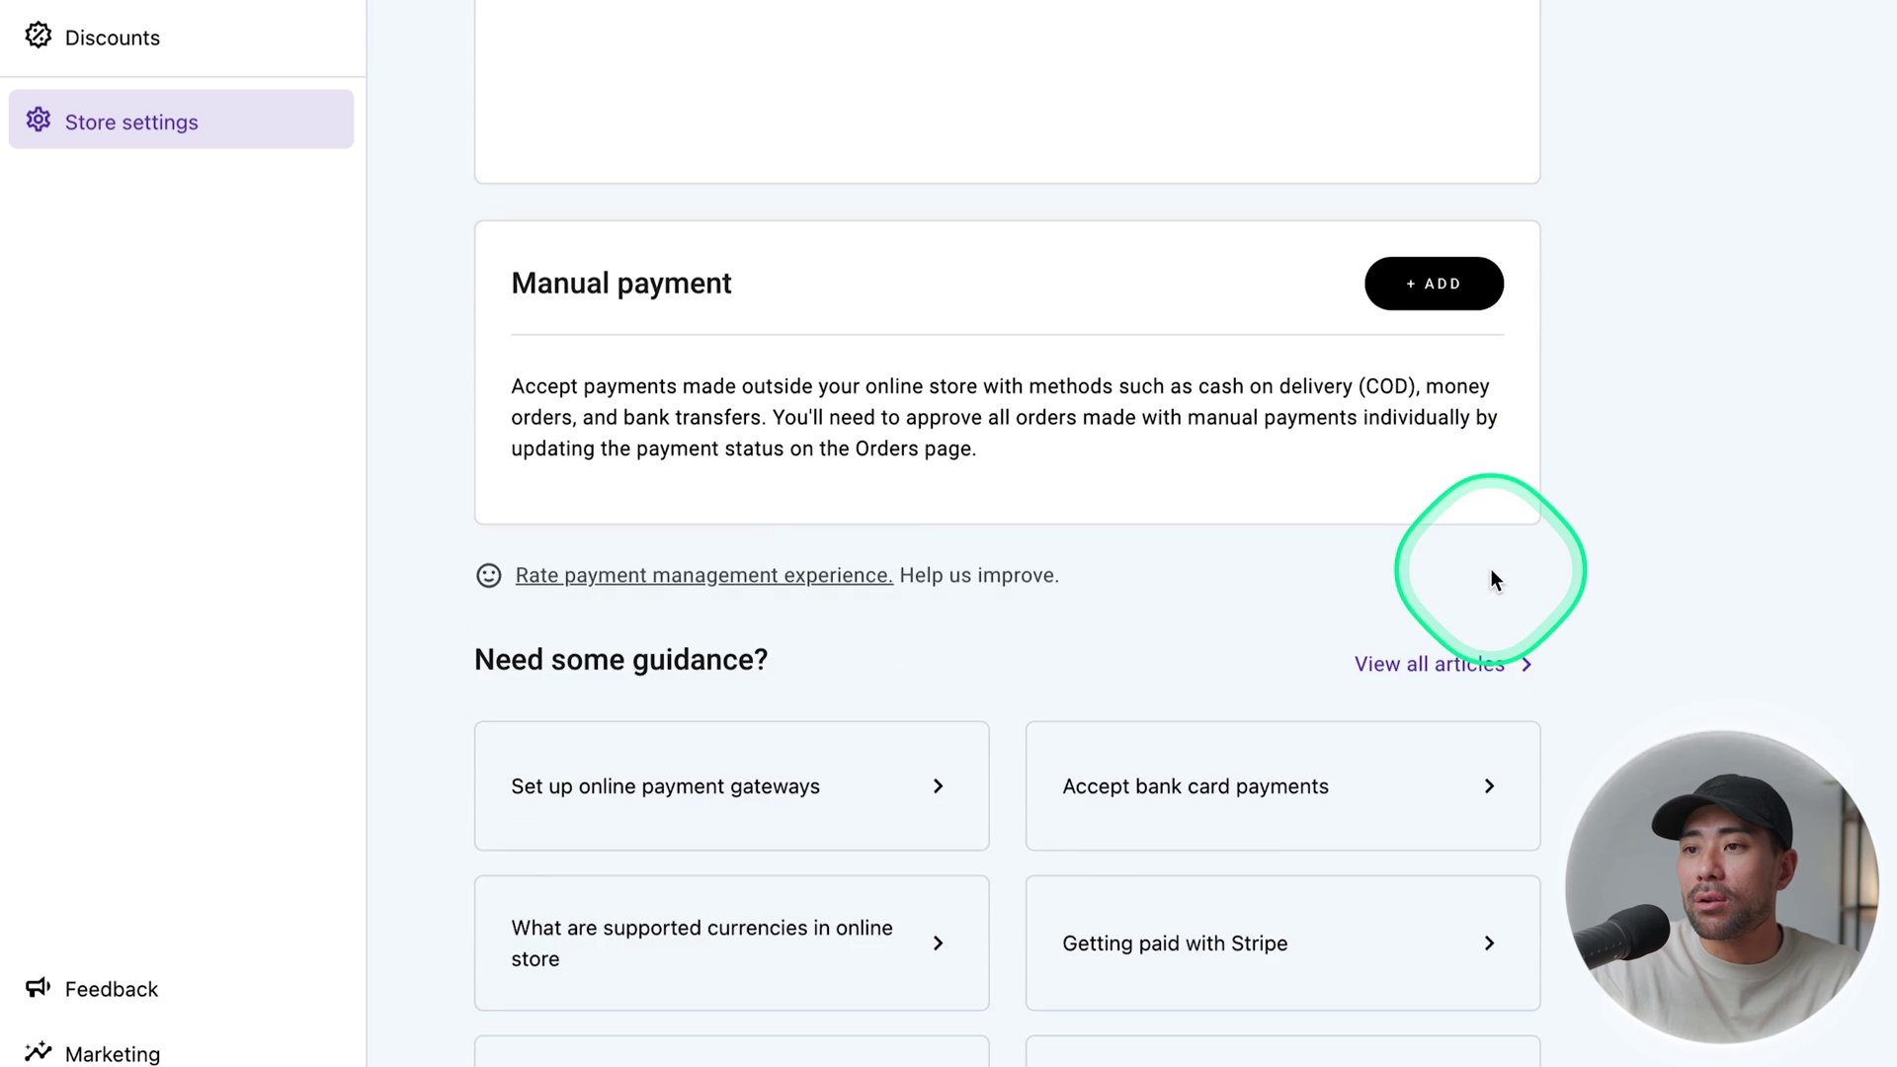
# Step: Leave payments aside and start adding a new physical product to the store
pyautogui.scroll(1, 1489, 579)
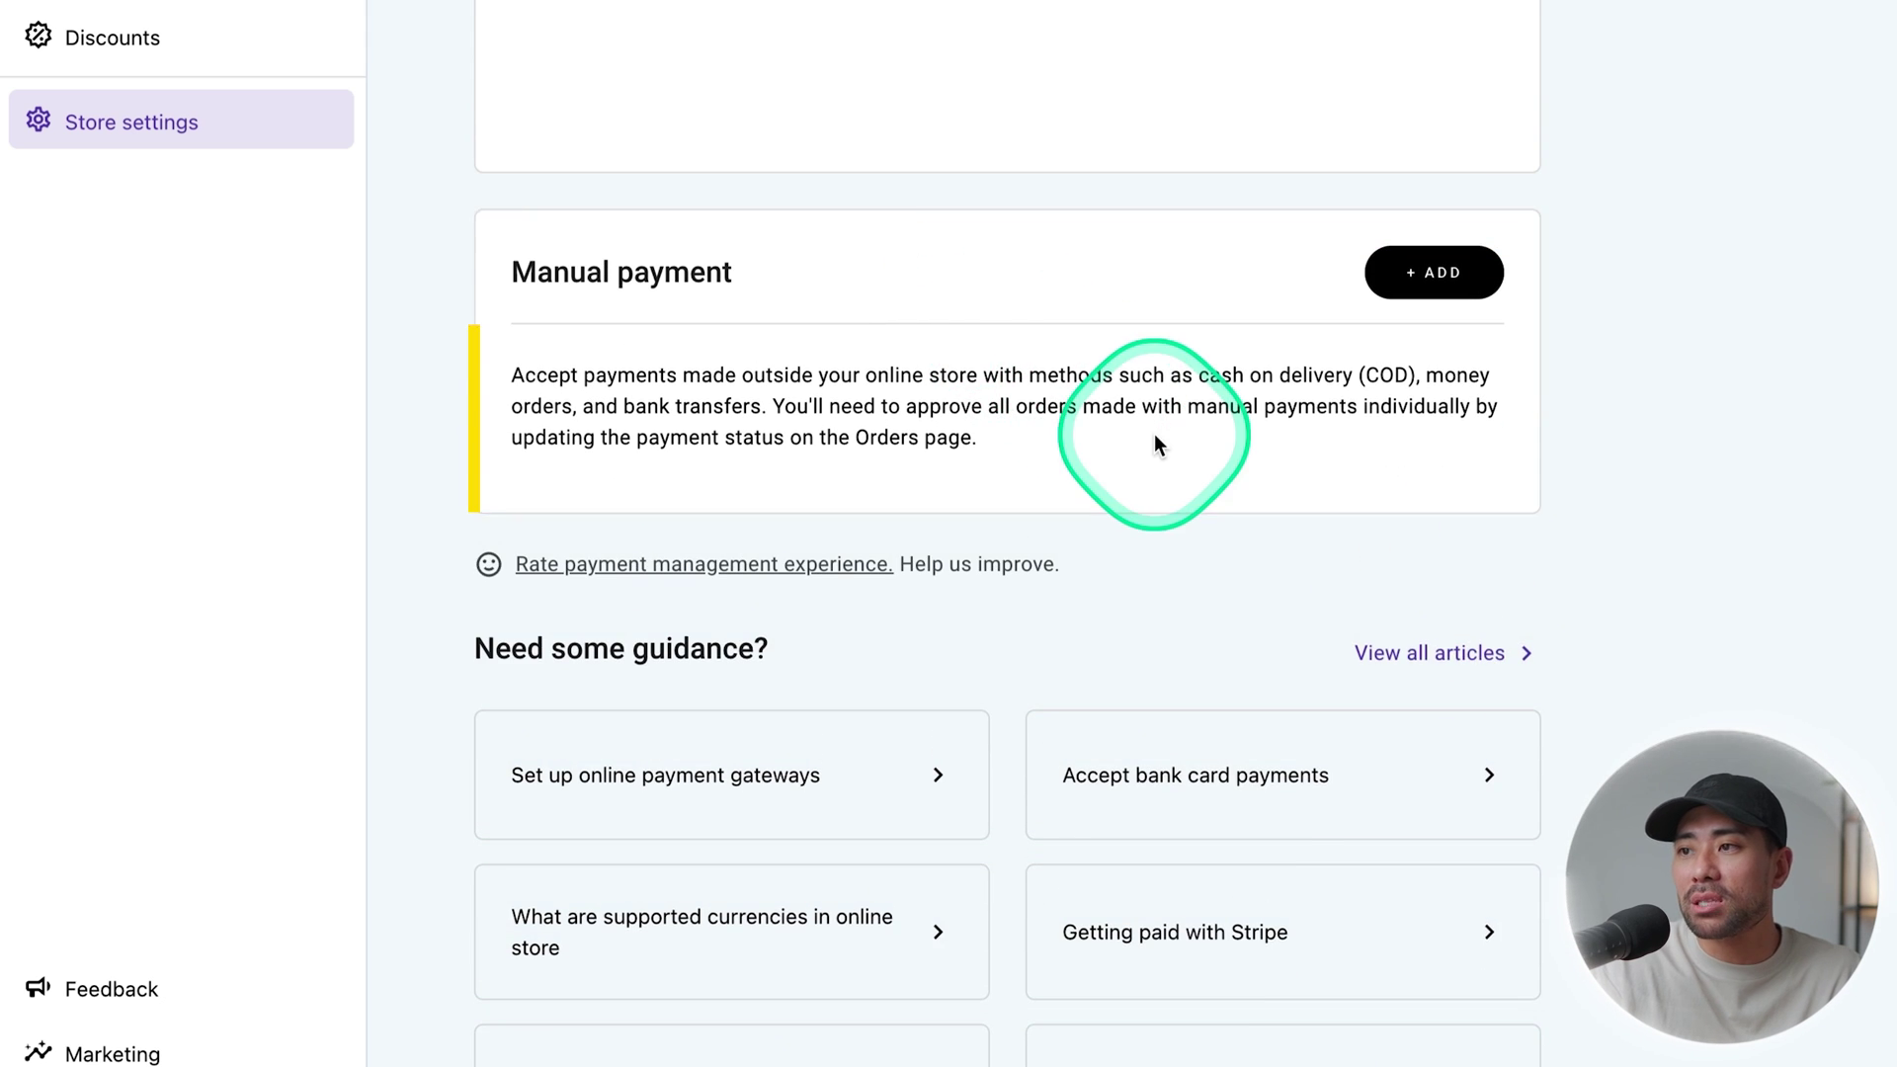
pyautogui.scroll(8, 1154, 435)
pyautogui.click(1052, 988)
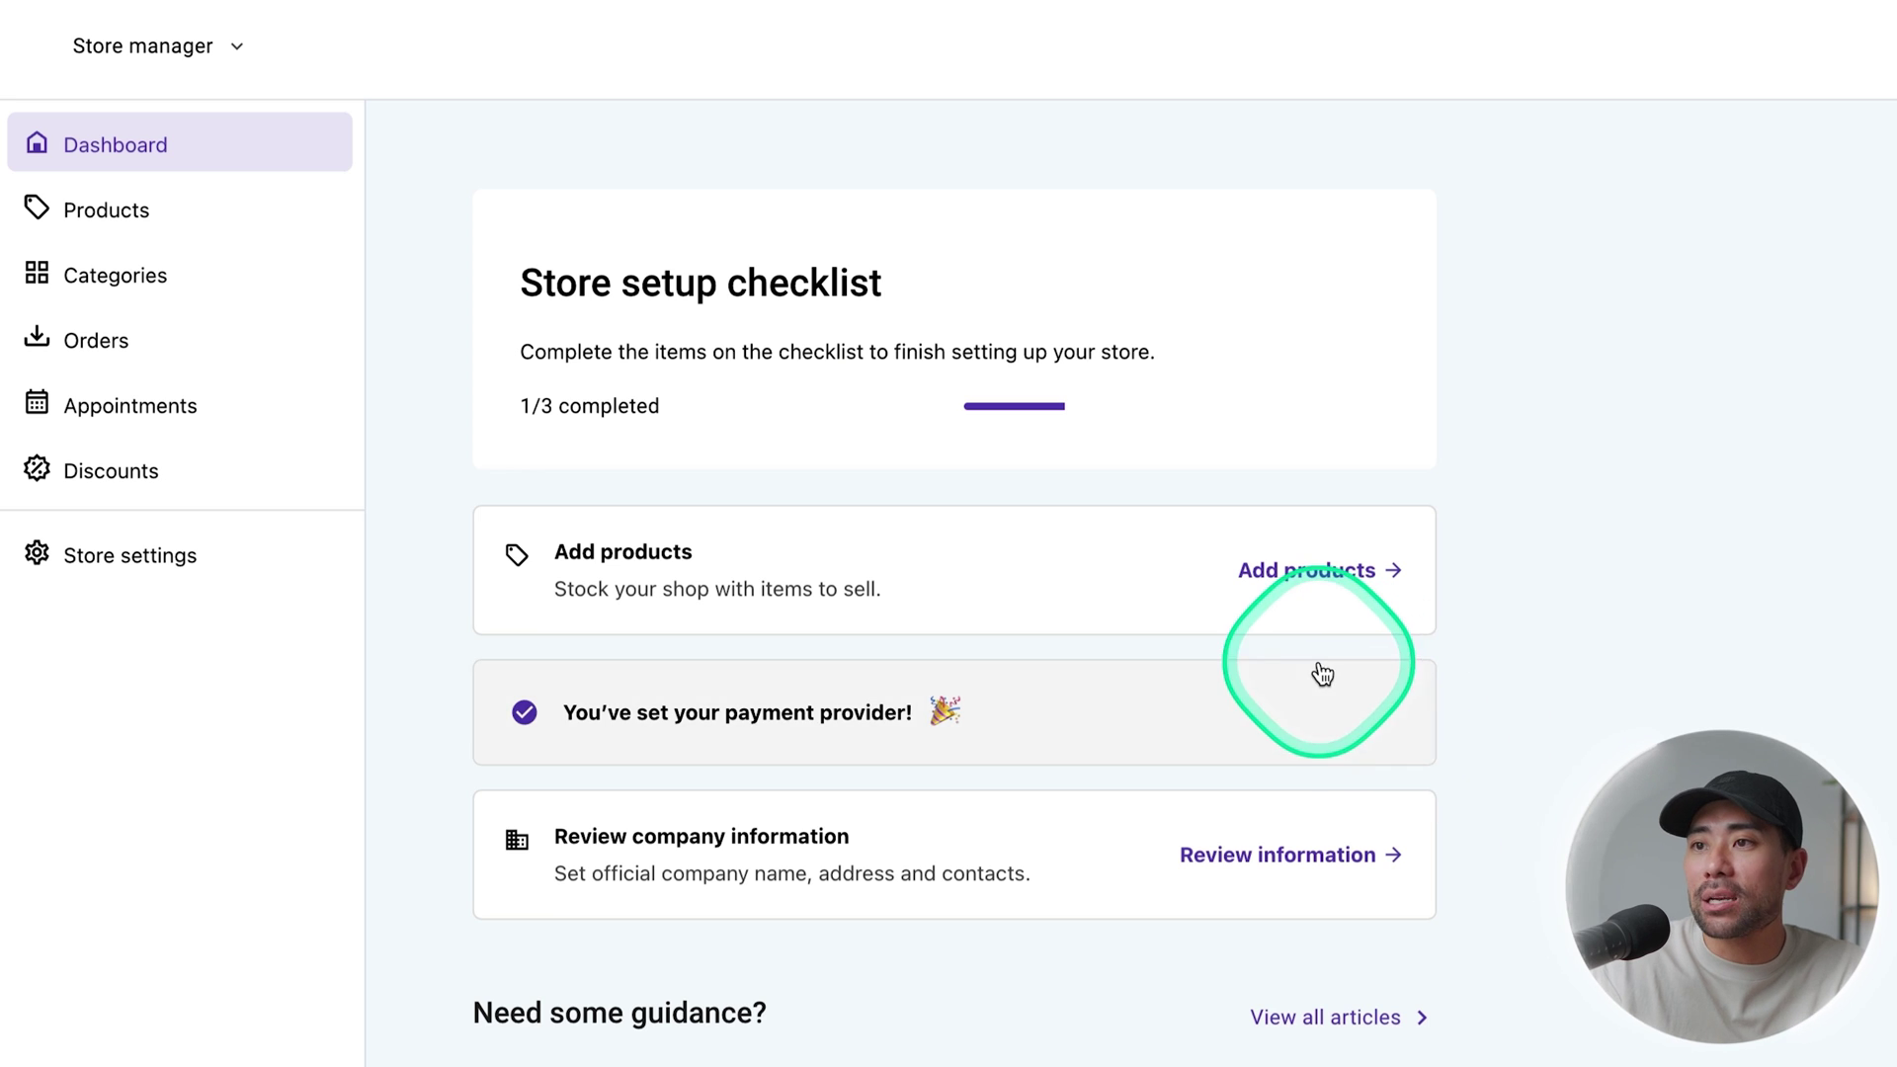
pyautogui.click(1306, 570)
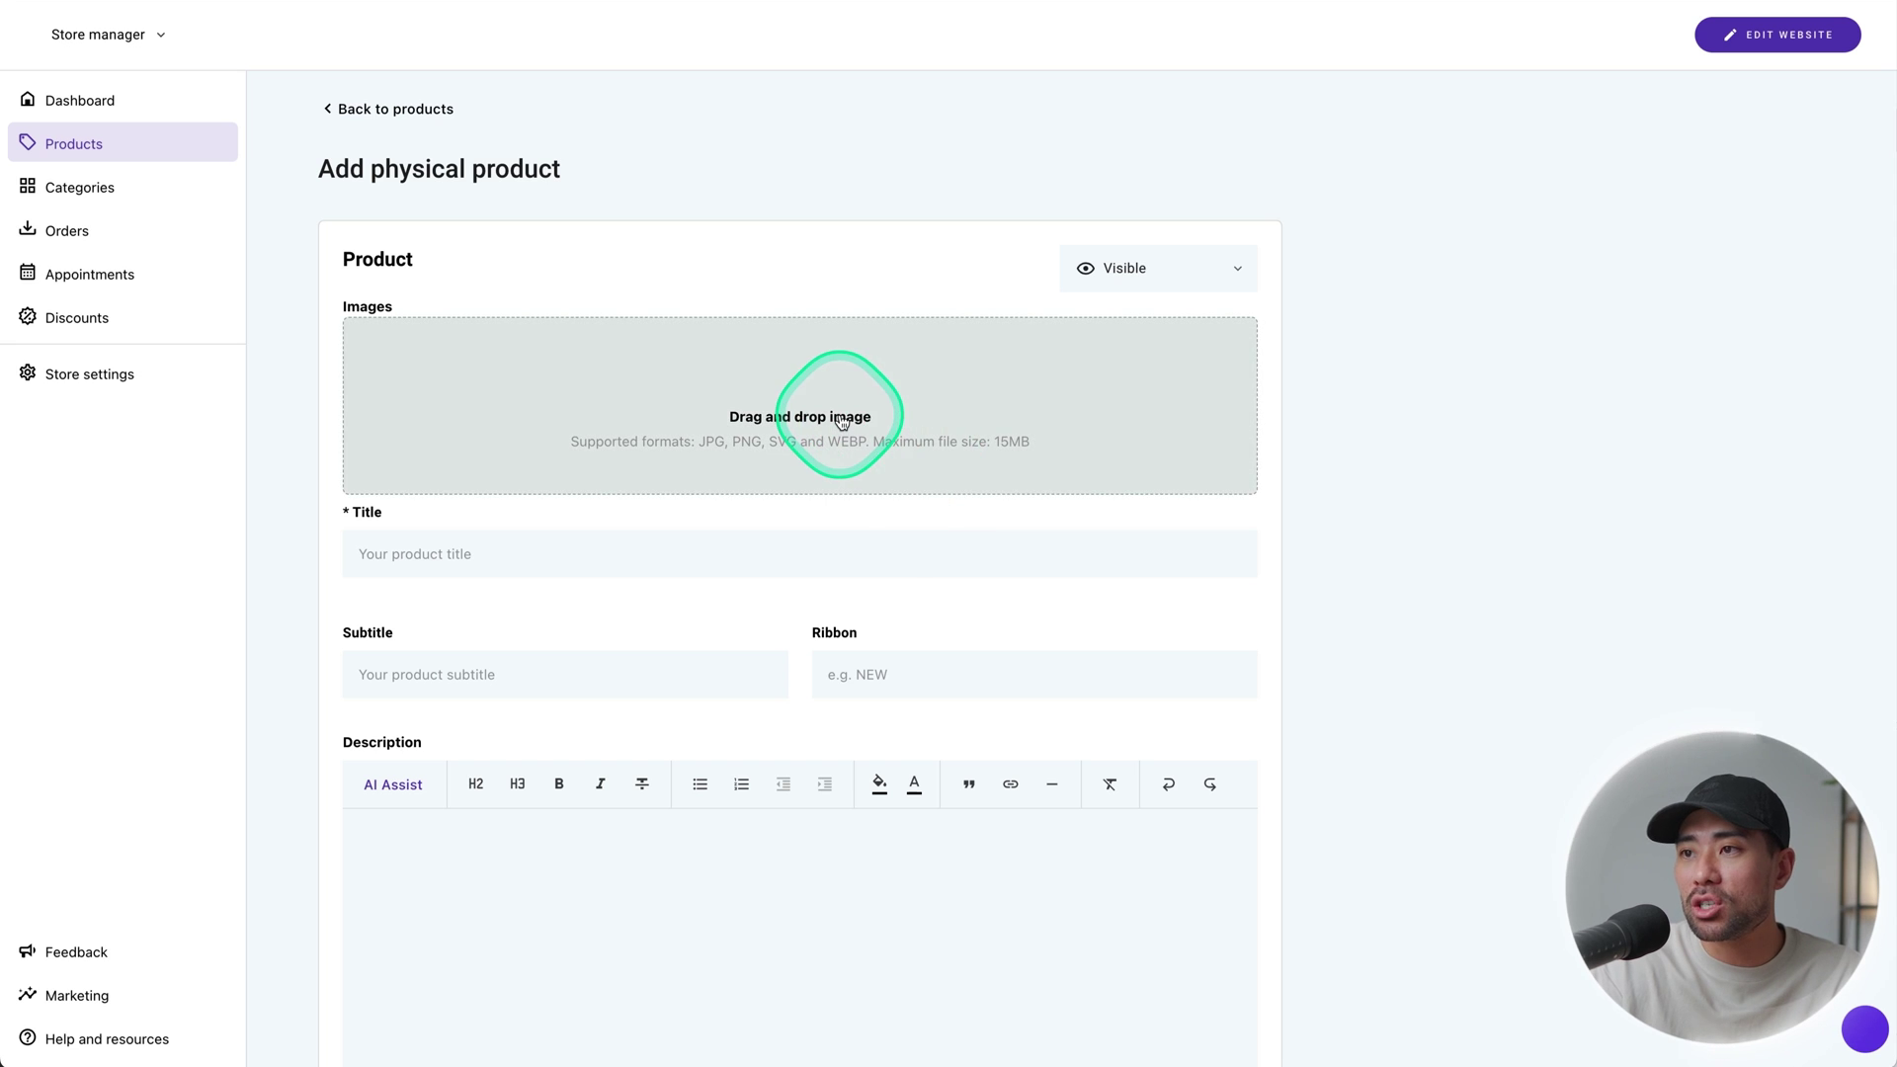
# Step: Upload two candle photos and enter the title '100% Organic Candles' with a four-paragraph description
pyautogui.click(787, 423)
pyautogui.moveTo(1431, 761); pyautogui.dragTo(733, 440)
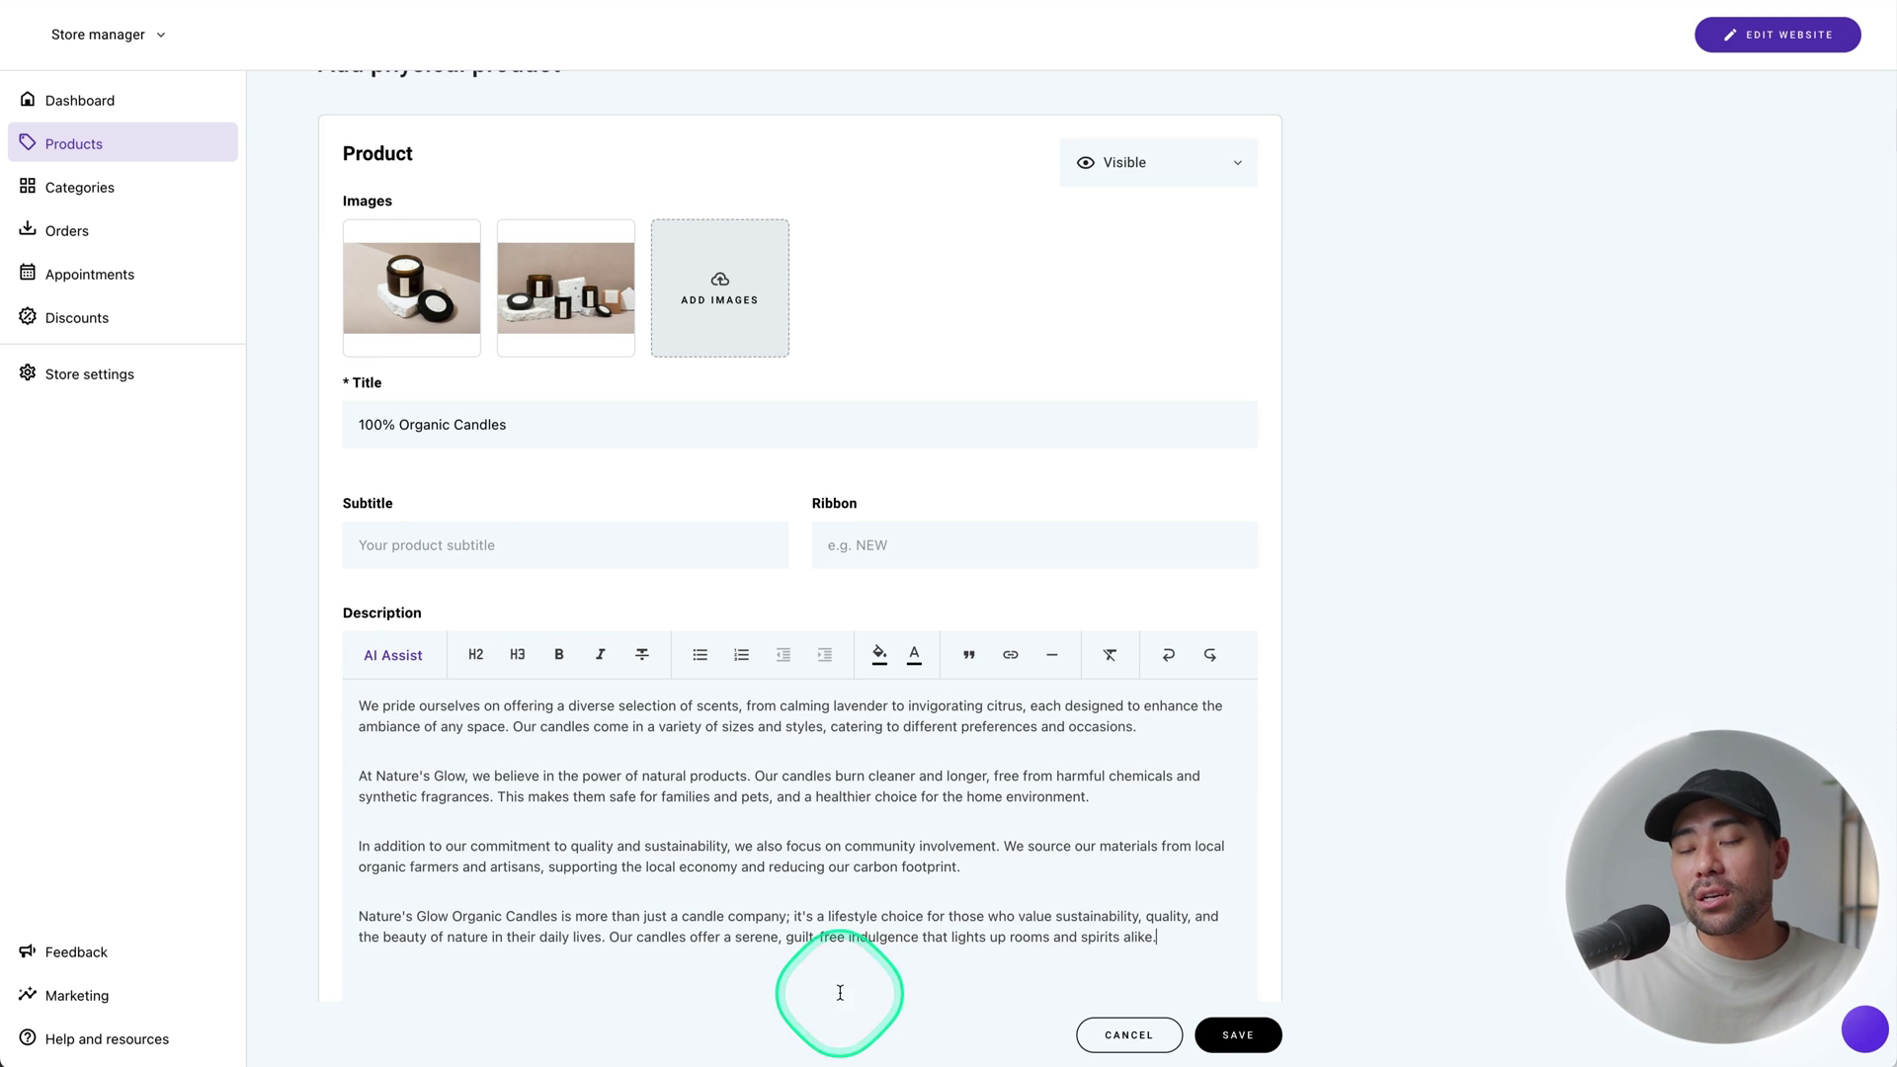
pyautogui.scroll(-5, 823, 963)
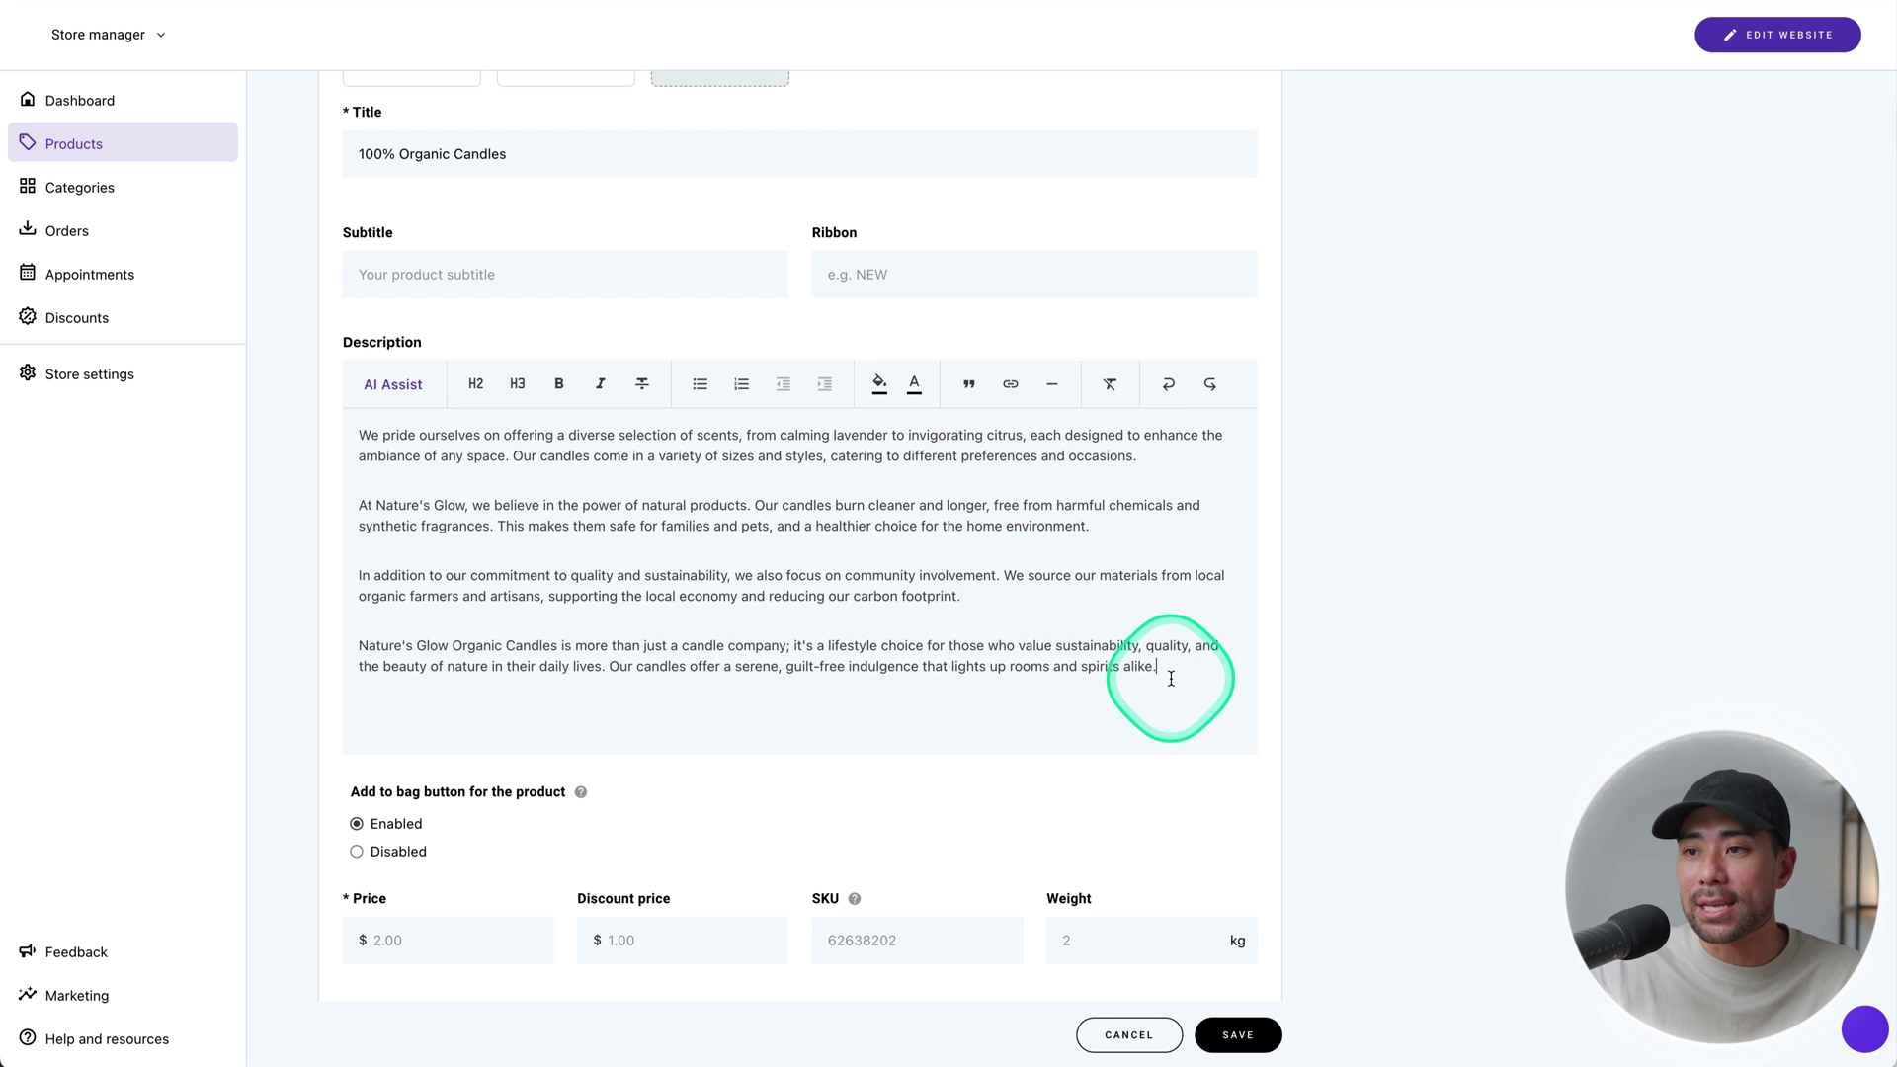
pyautogui.scroll(-1, 1170, 679)
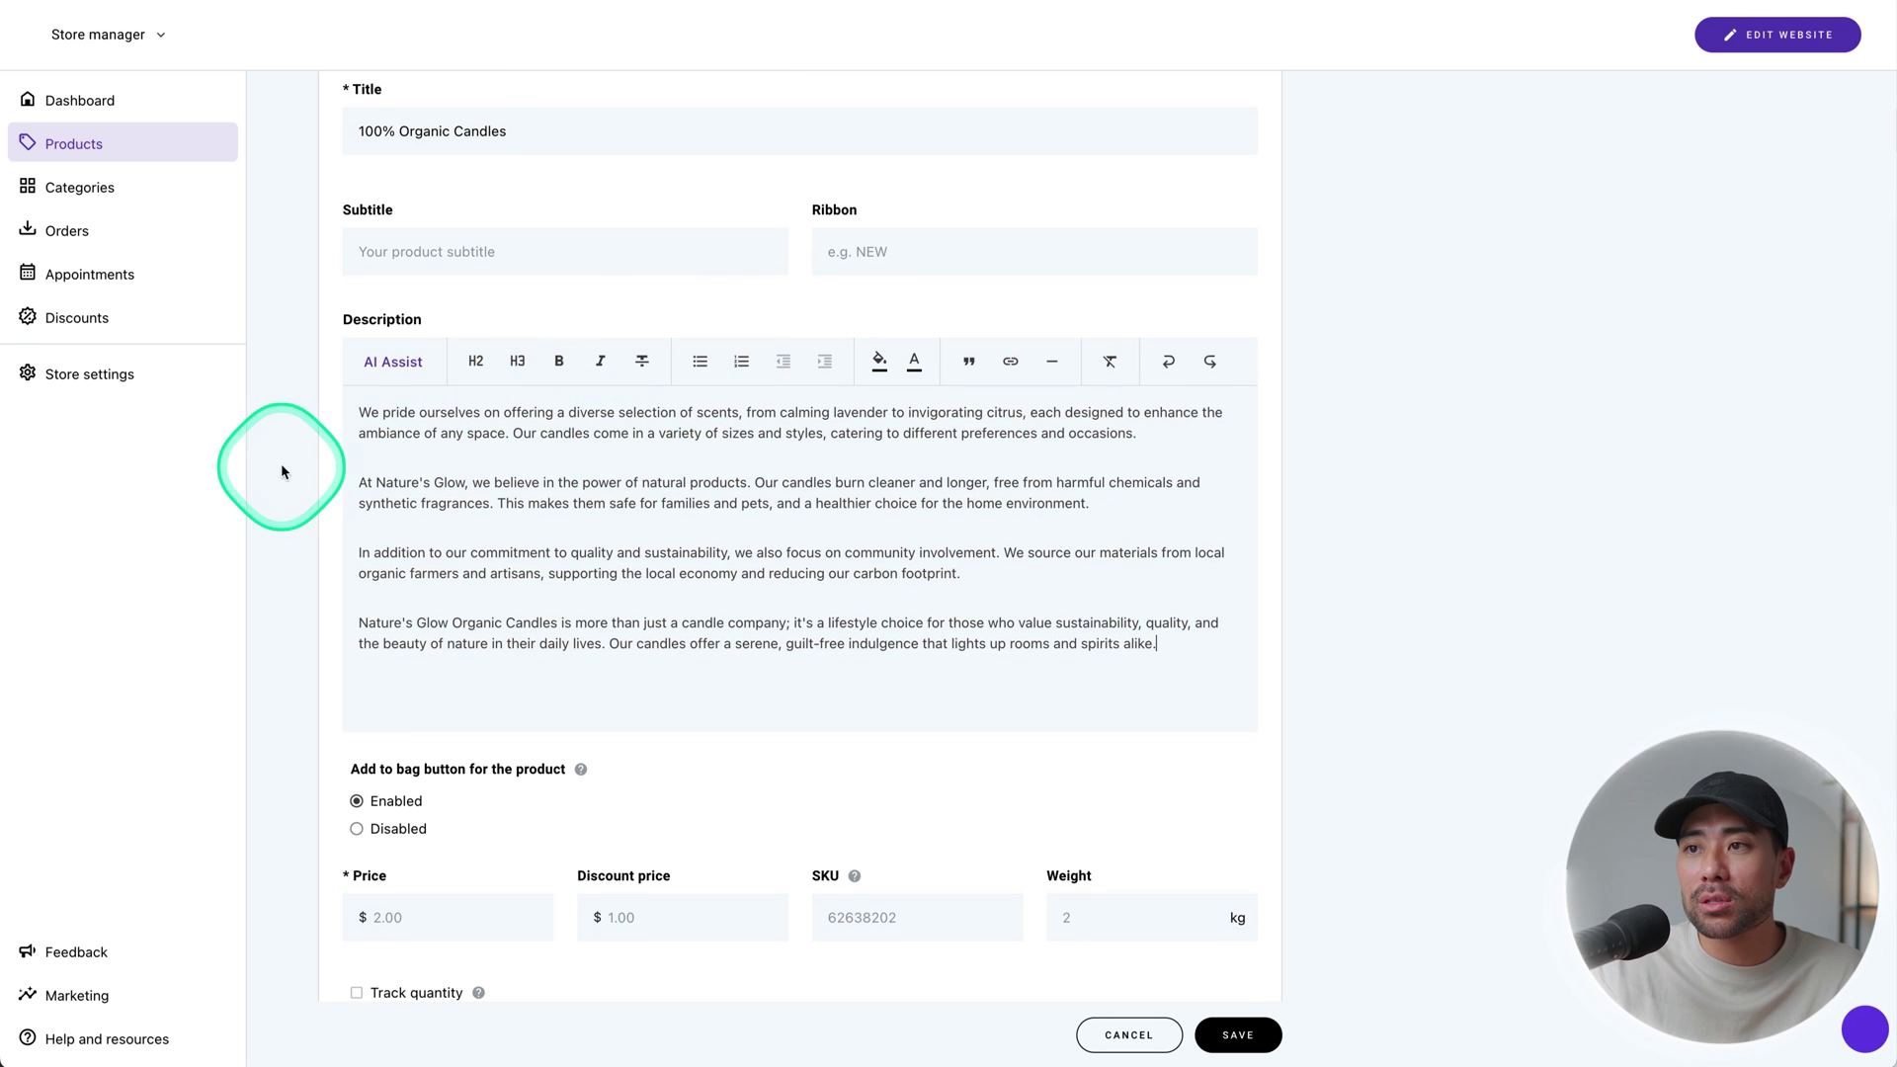
pyautogui.moveTo(355, 412); pyautogui.dragTo(1118, 683)
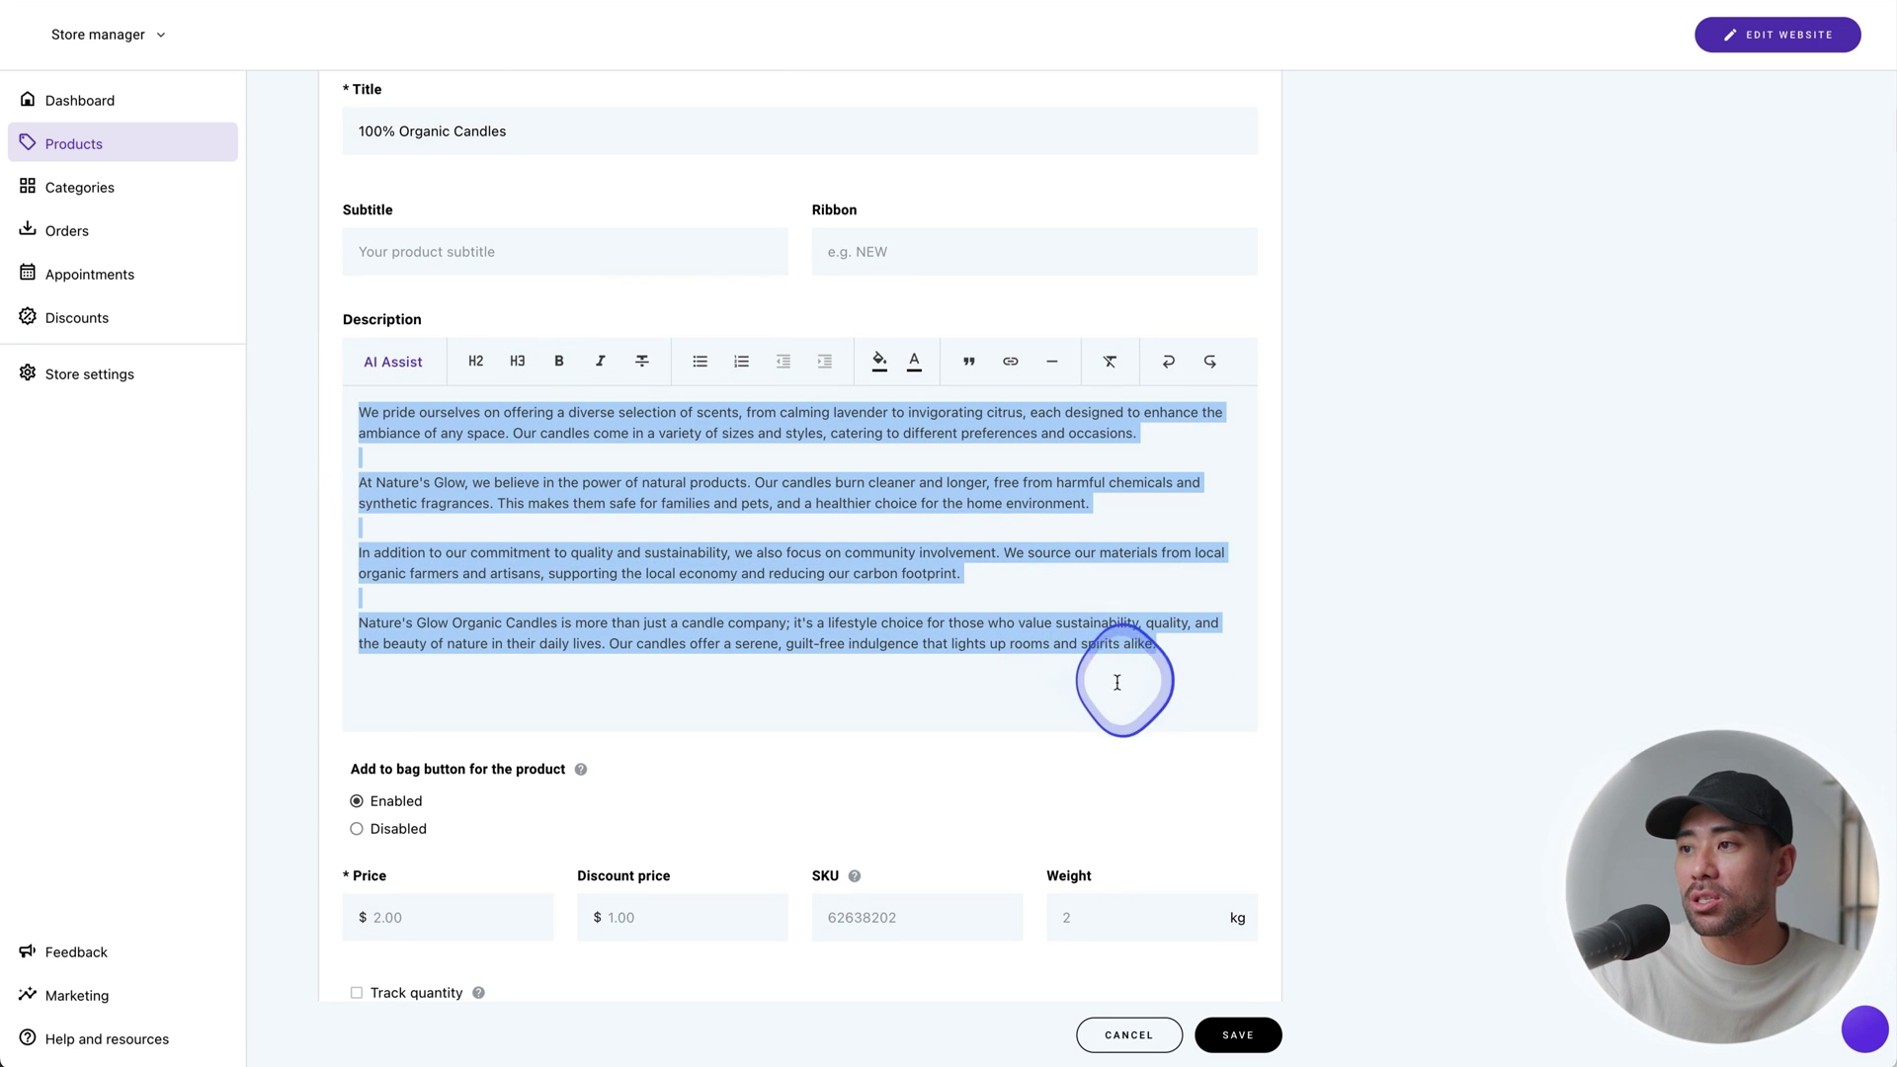
pyautogui.click(1170, 655)
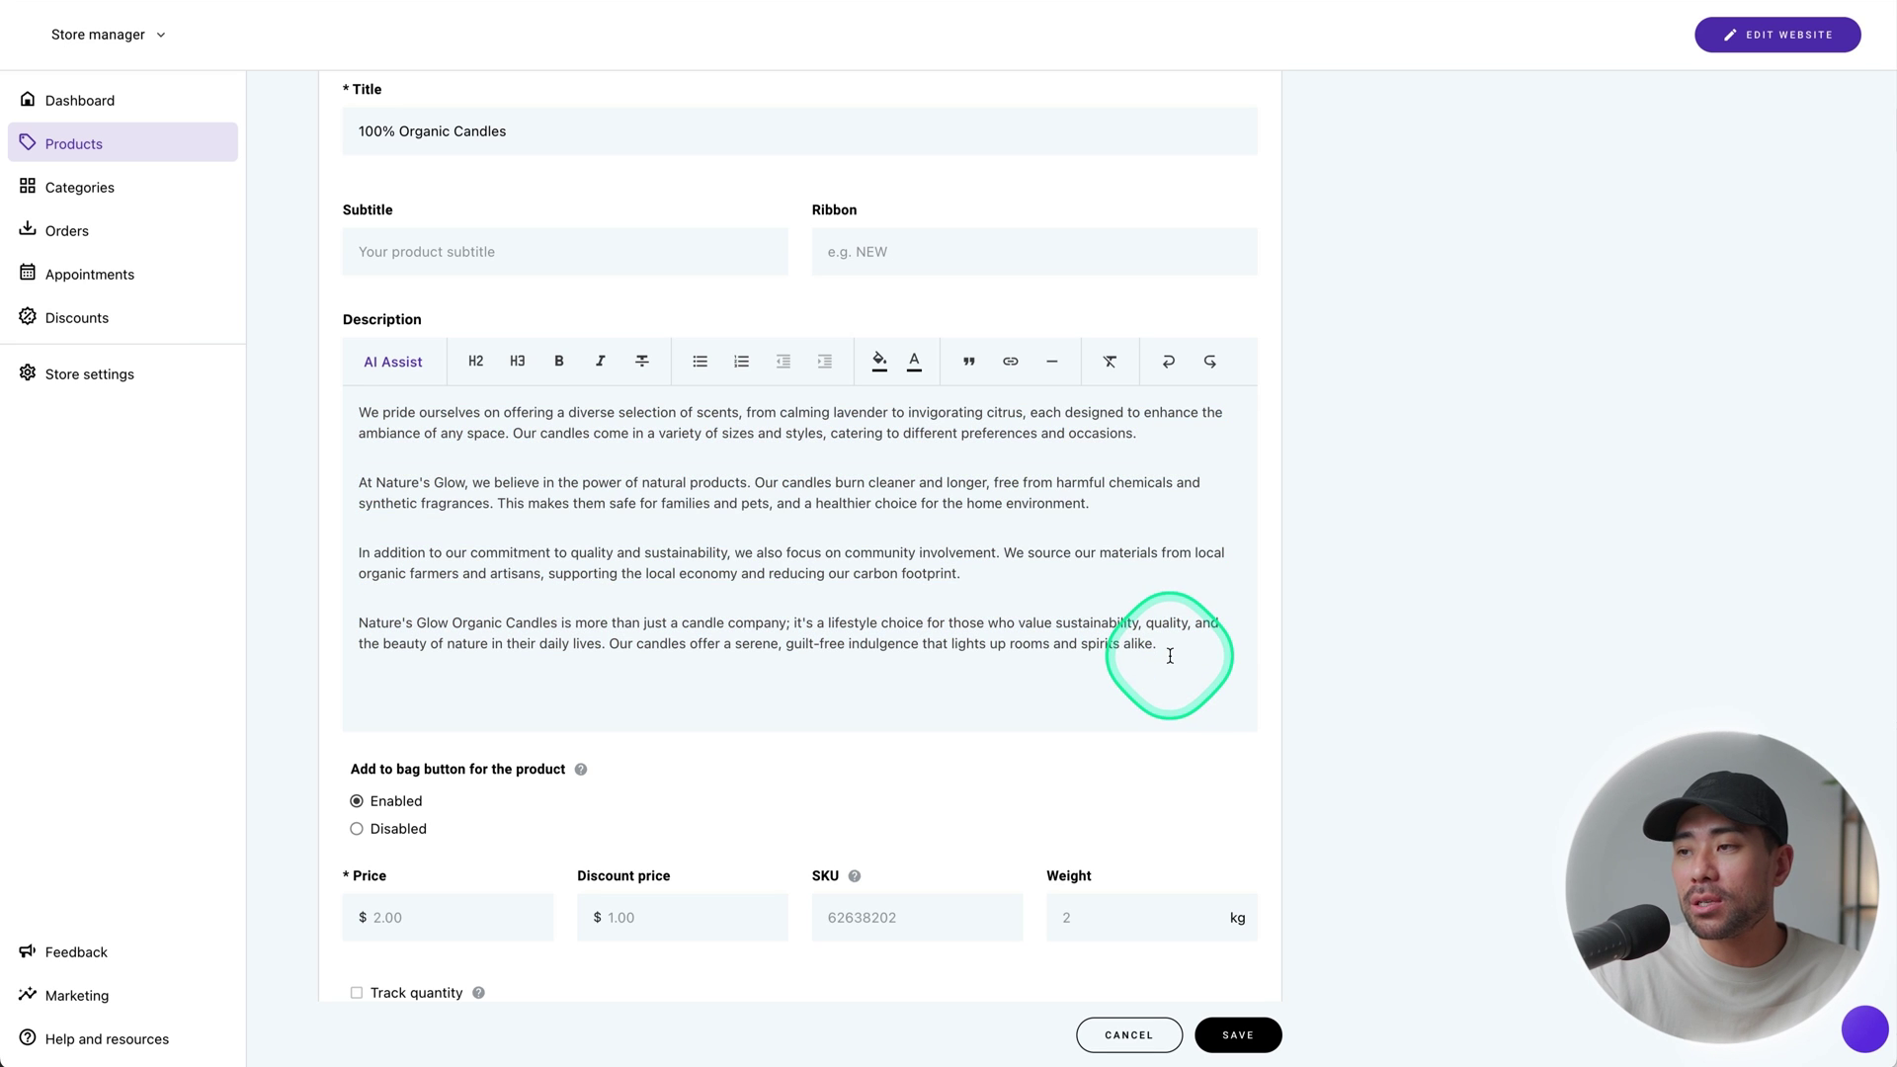
# Step: Enter a price of $20 and save the 100% Organic Candles product
pyautogui.scroll(-1, 659, 527)
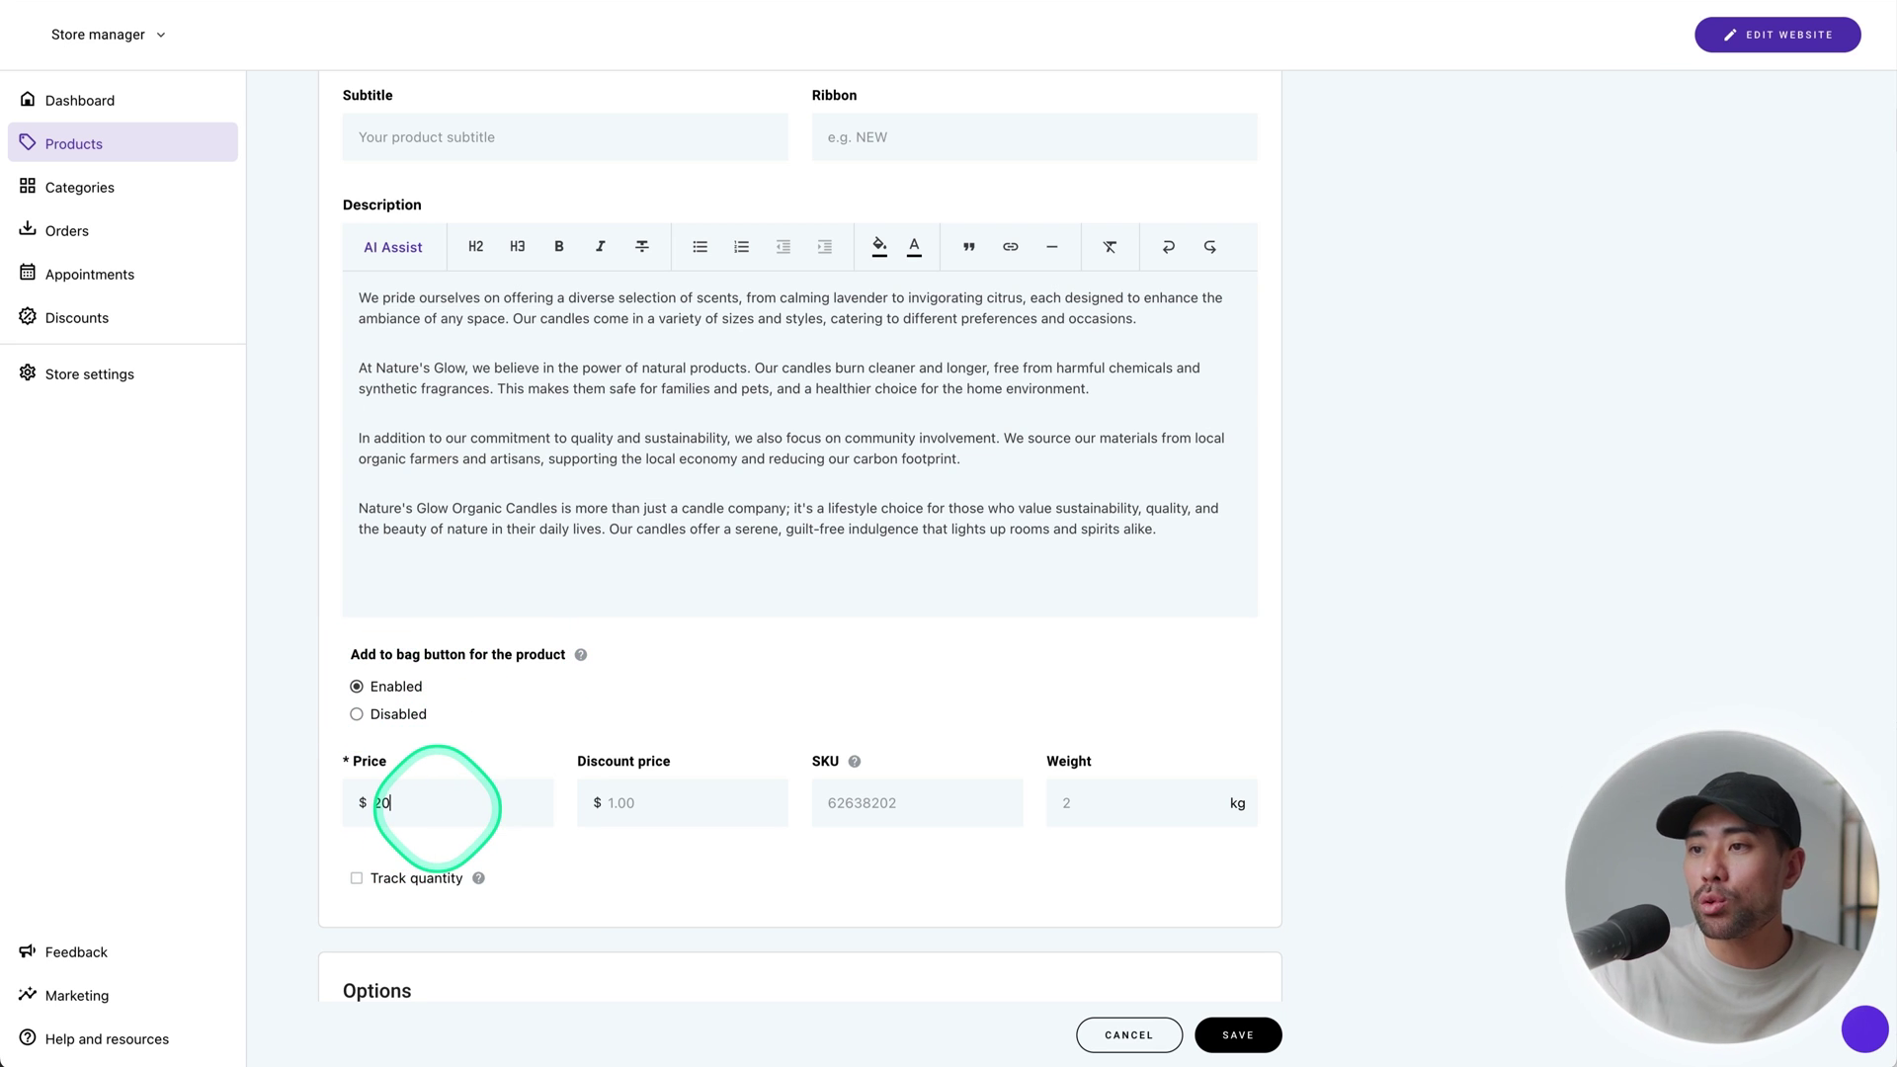
pyautogui.scroll(-2, 704, 785)
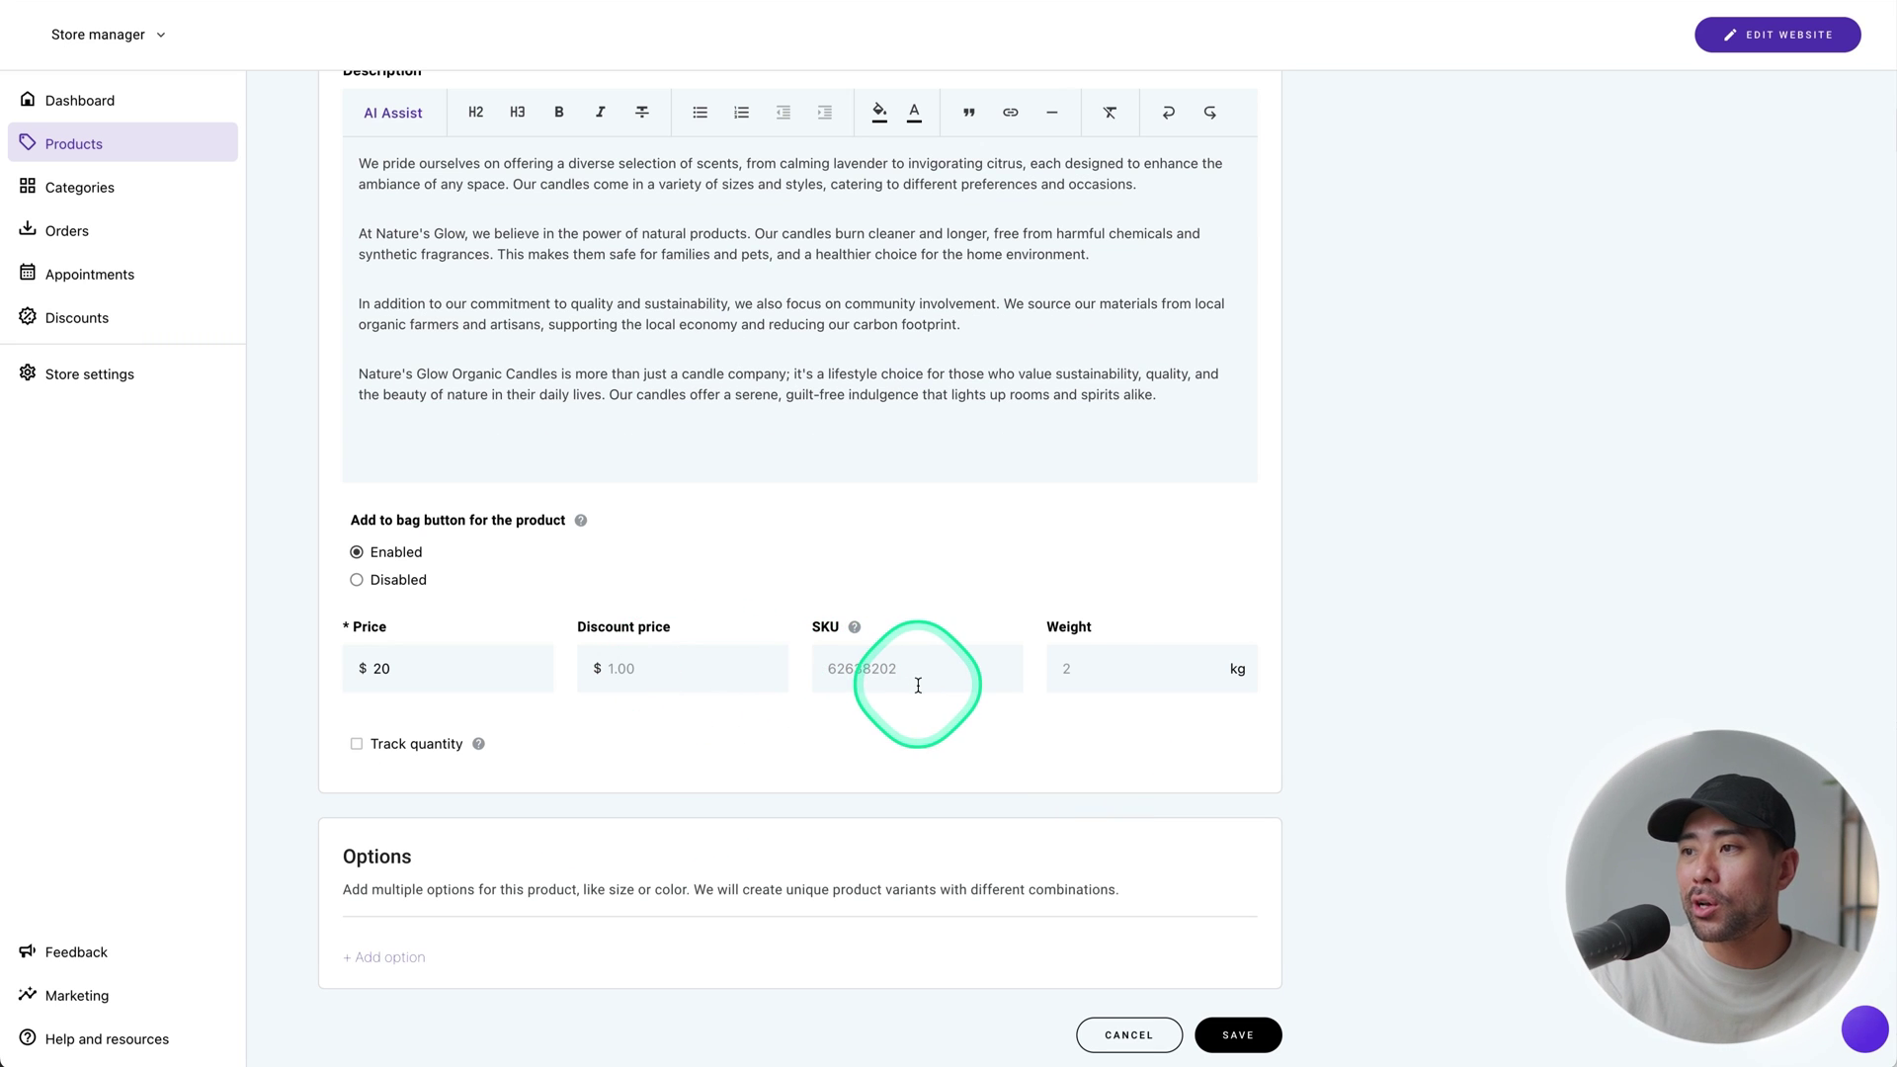
pyautogui.scroll(-3, 1127, 683)
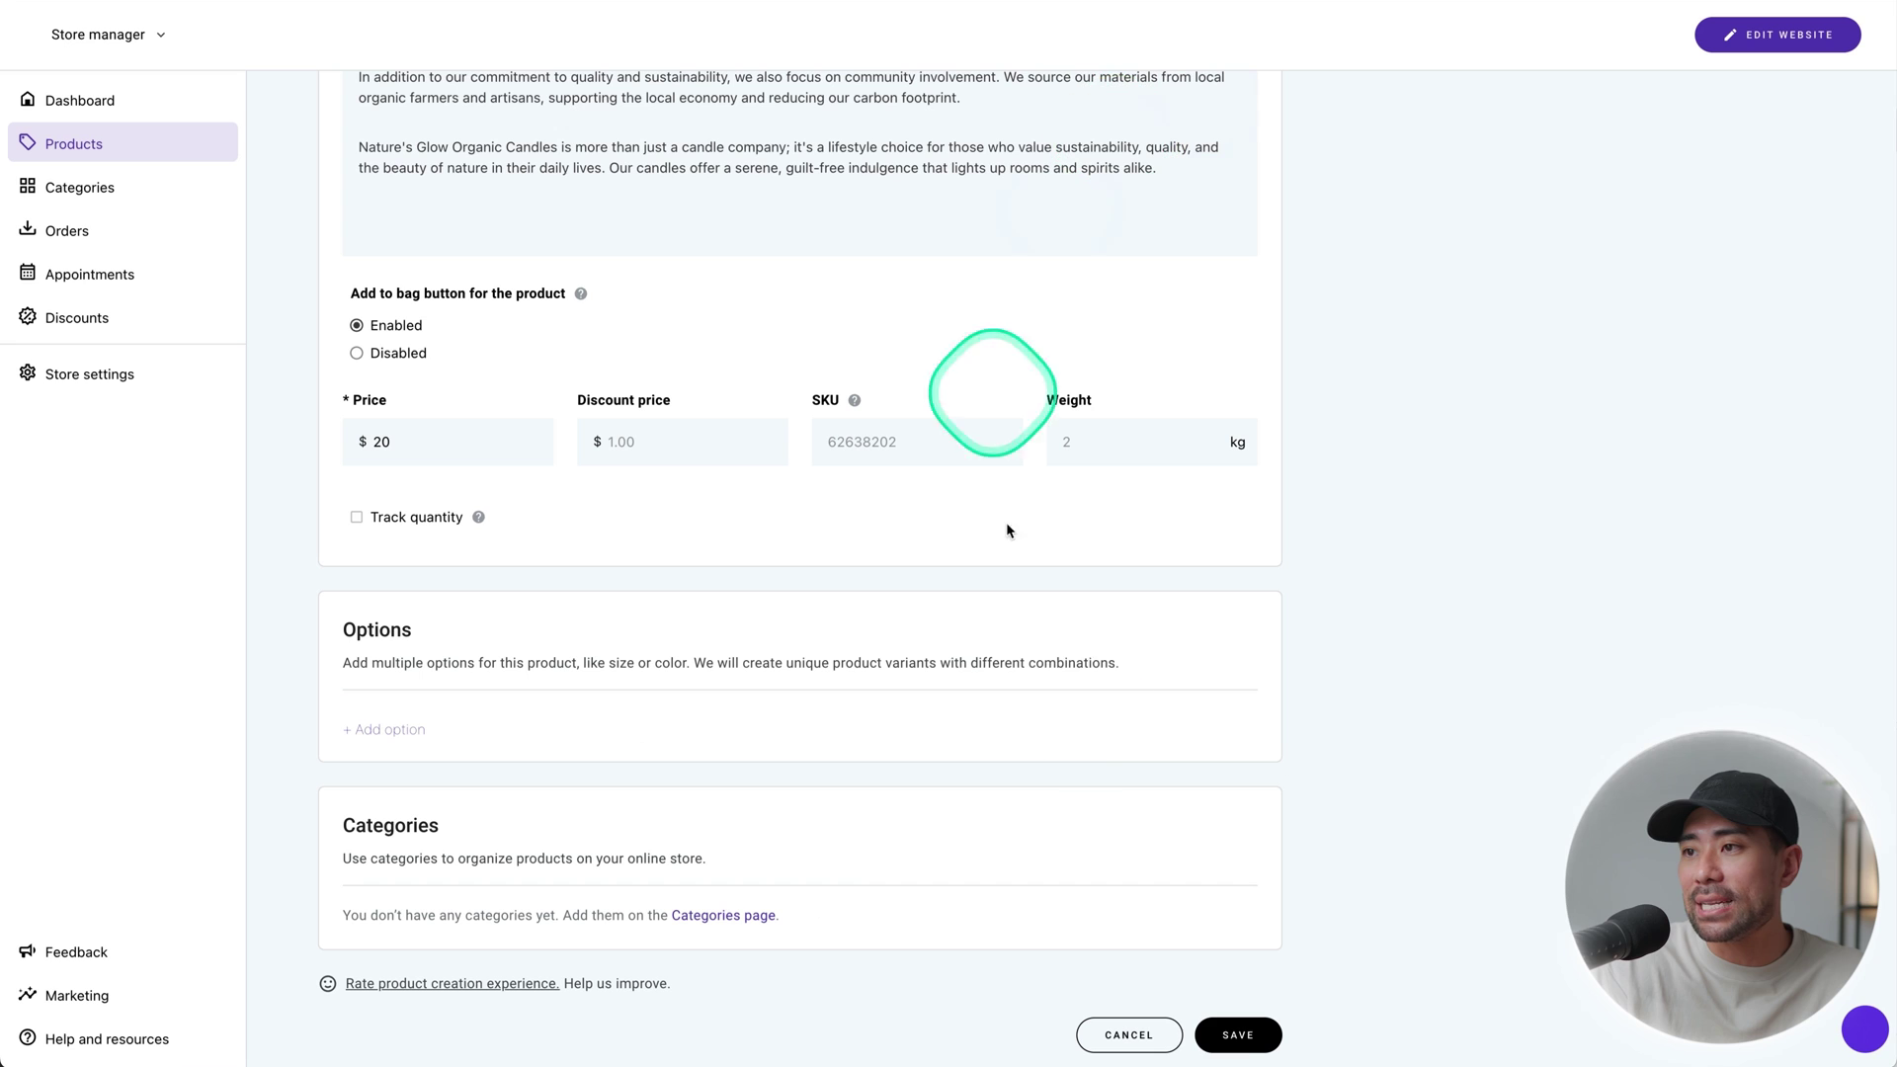
pyautogui.click(1250, 1037)
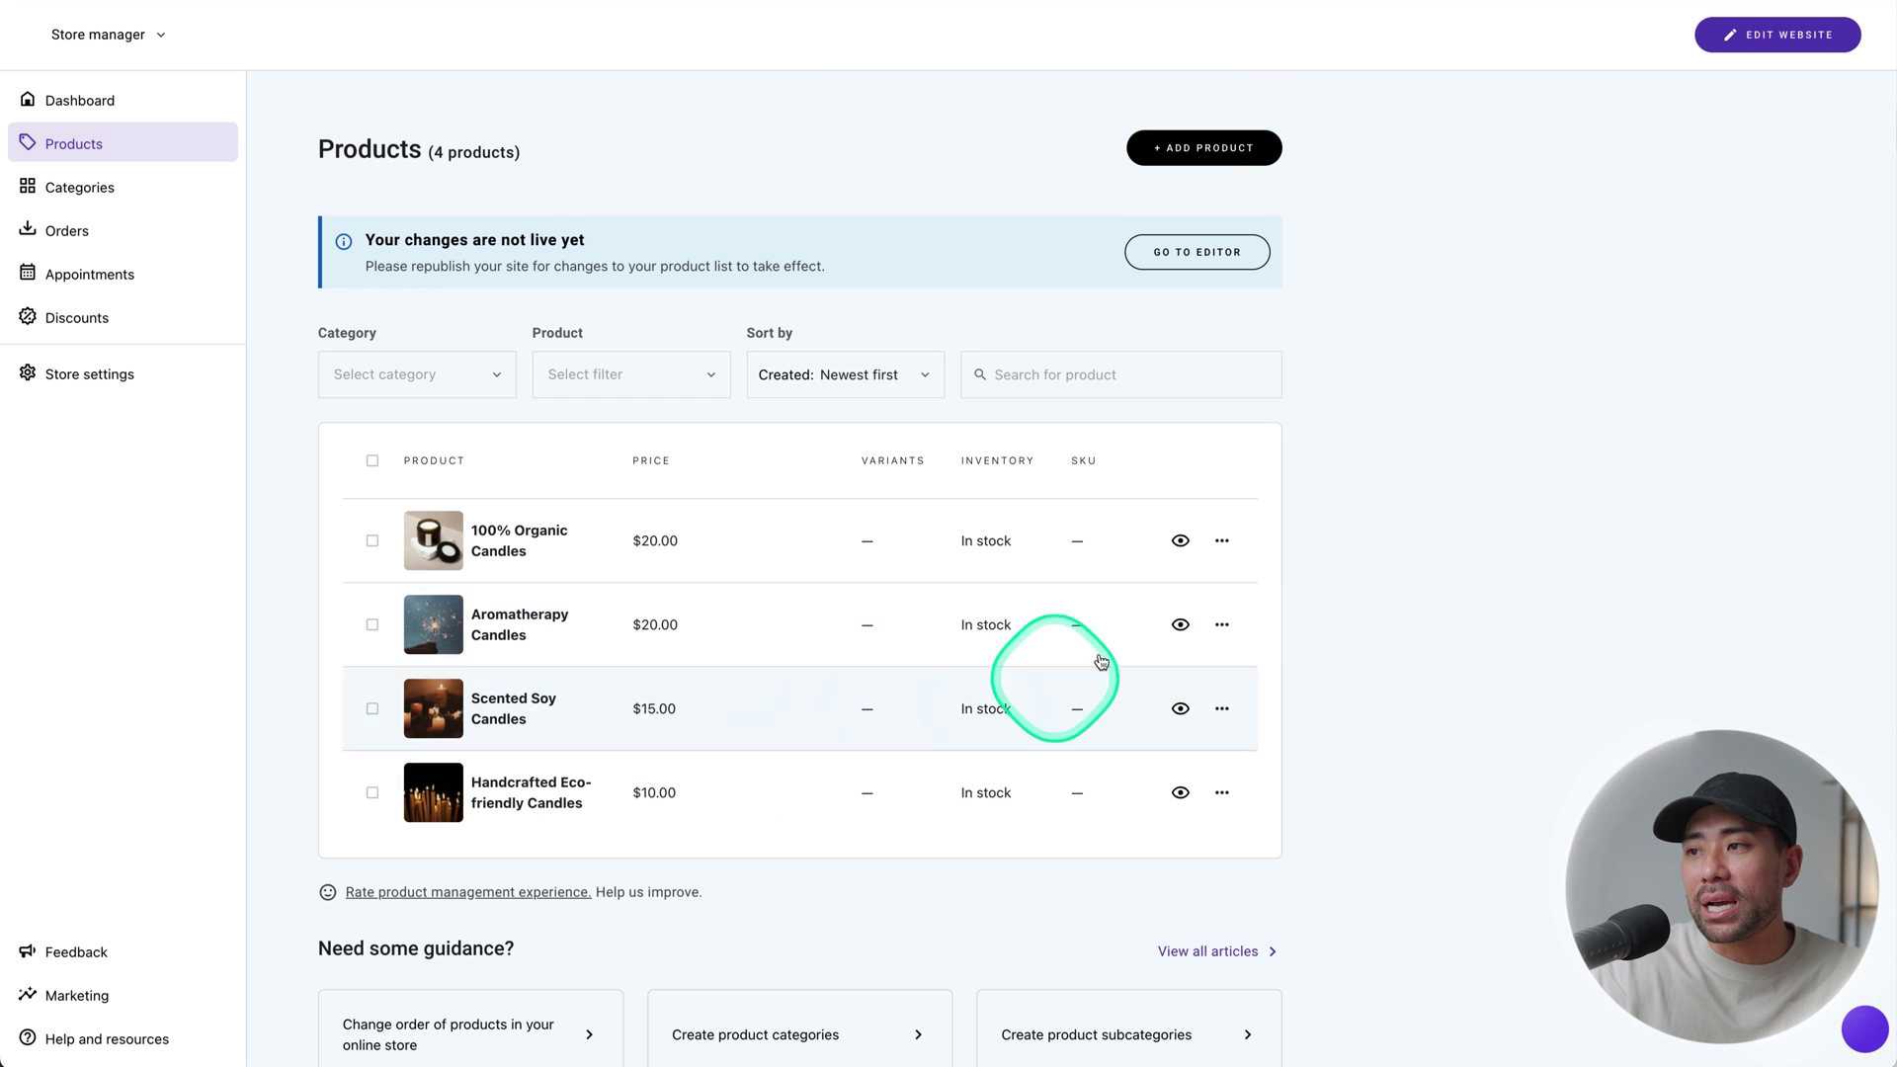
# Step: Inspect Aromatherapy Candles in the product list, then return to the dashboard and site editor
pyautogui.click(1223, 626)
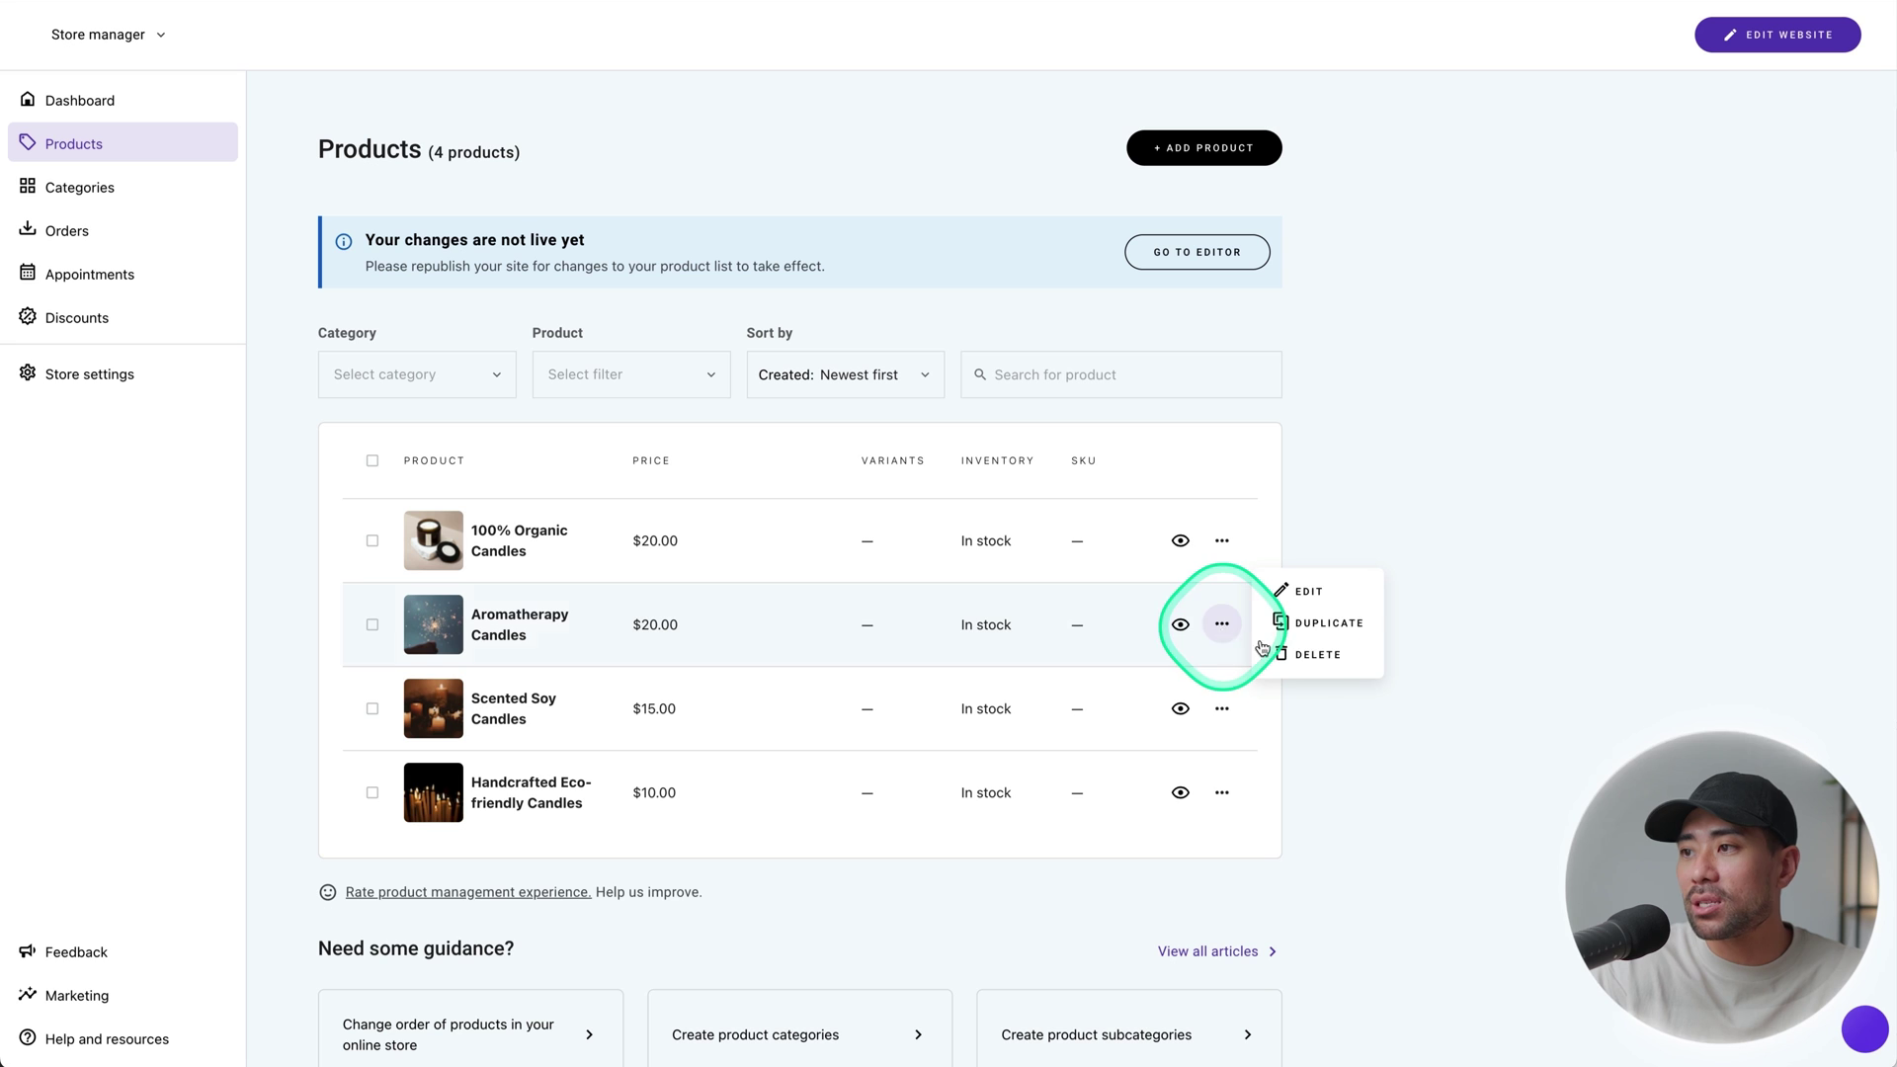
pyautogui.click(1354, 753)
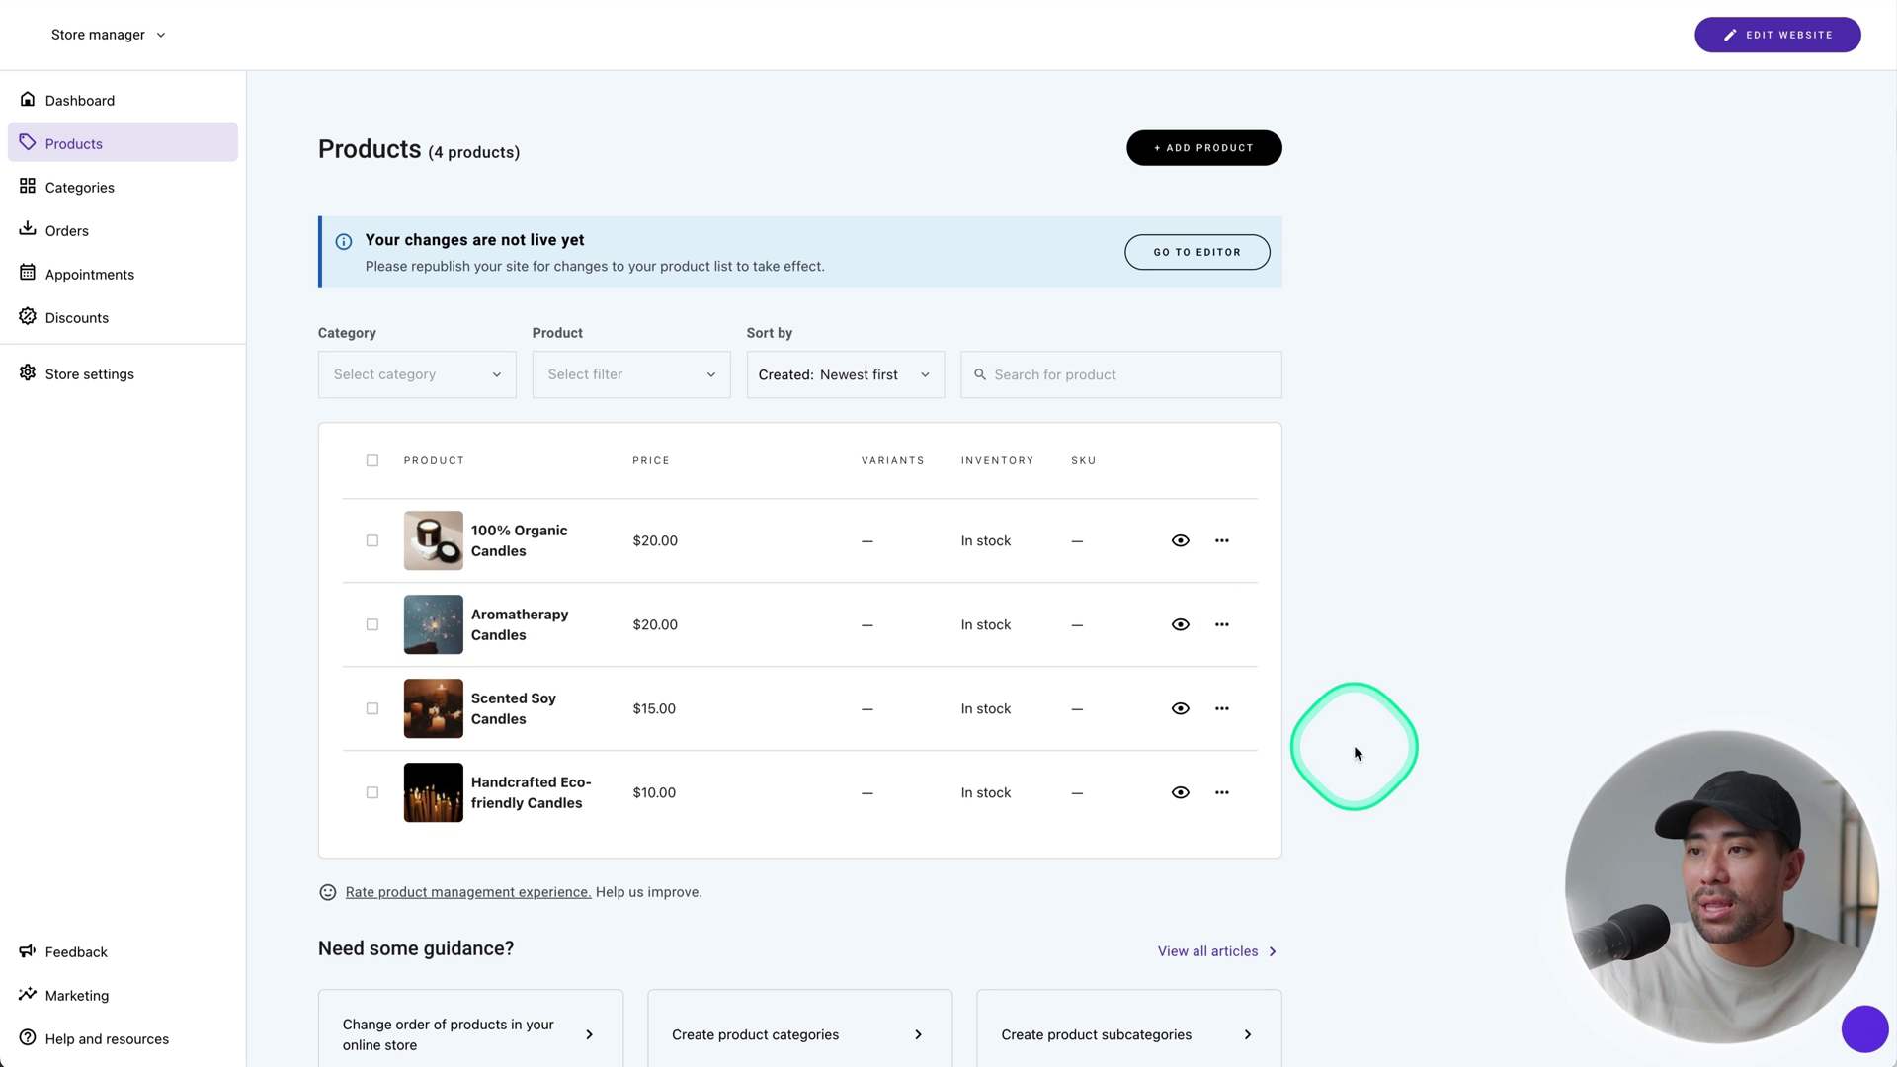
pyautogui.click(492, 628)
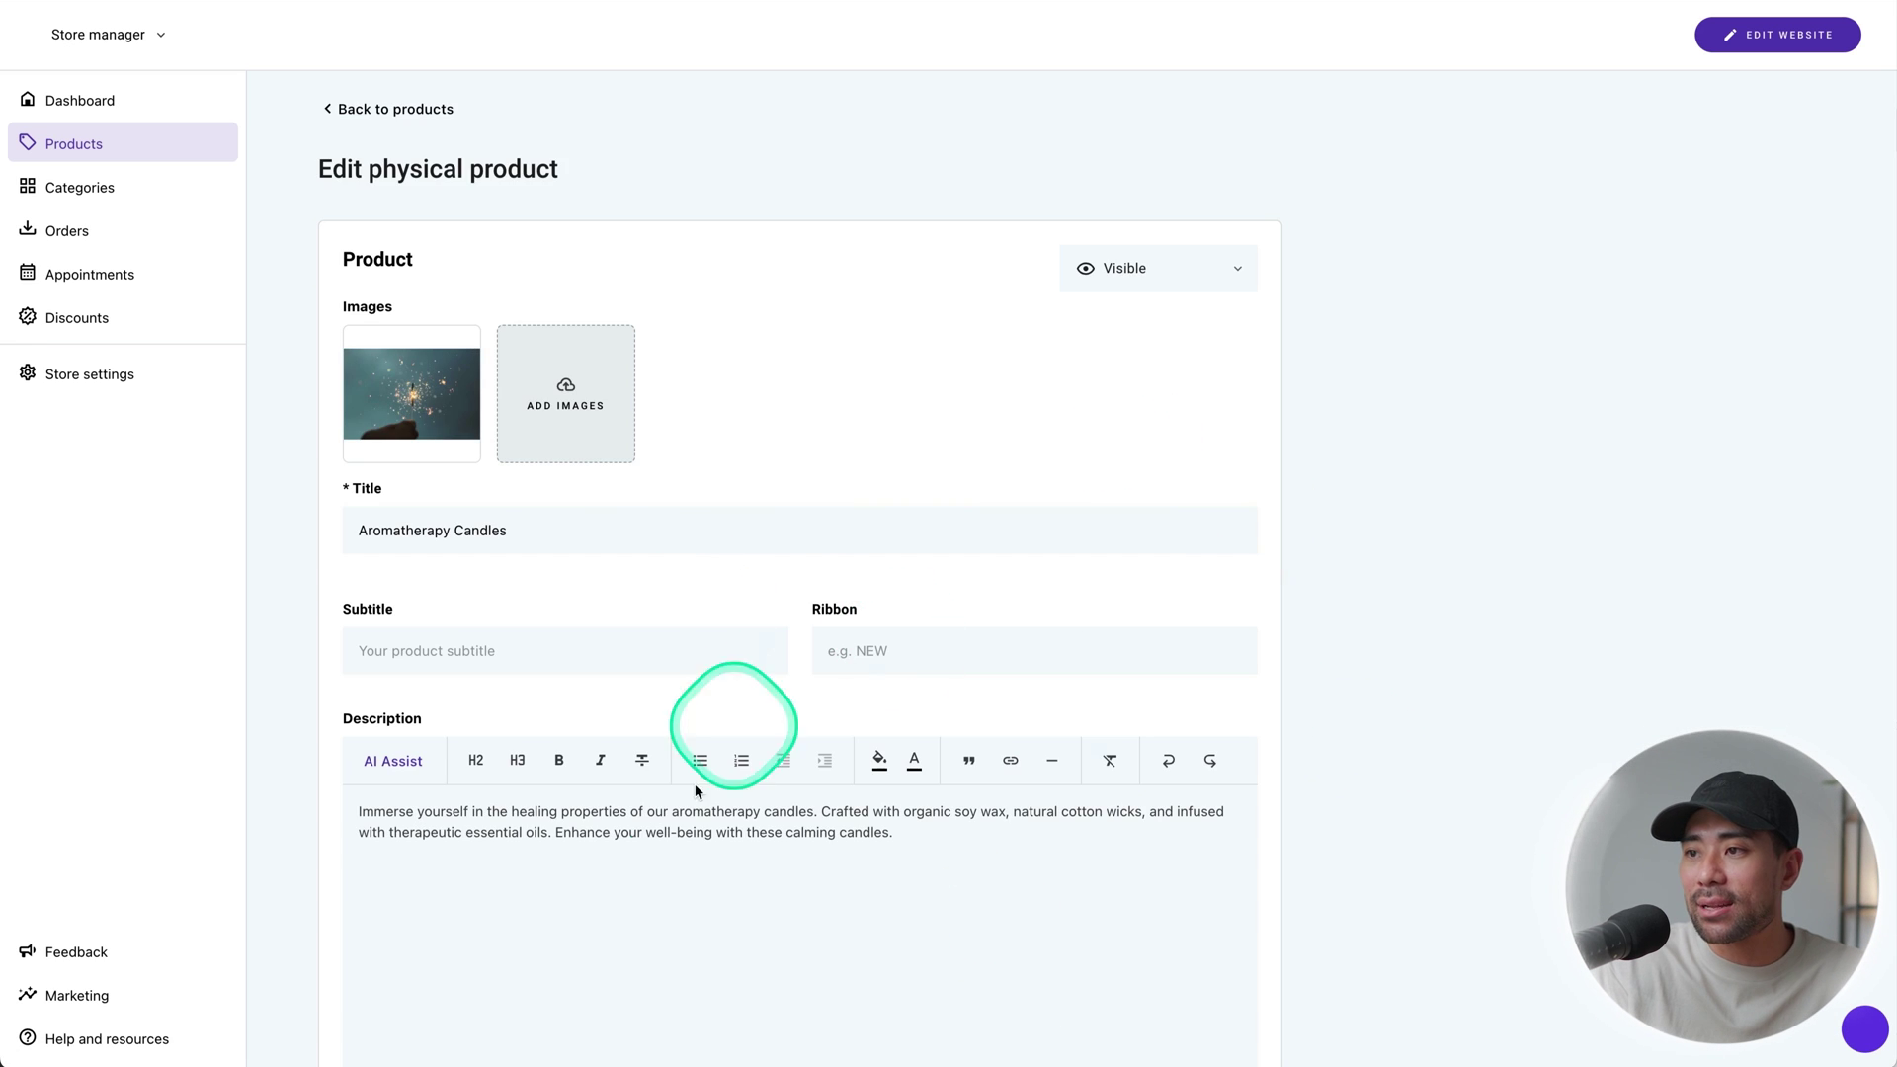
pyautogui.scroll(-8, 735, 762)
pyautogui.scroll(6, 735, 763)
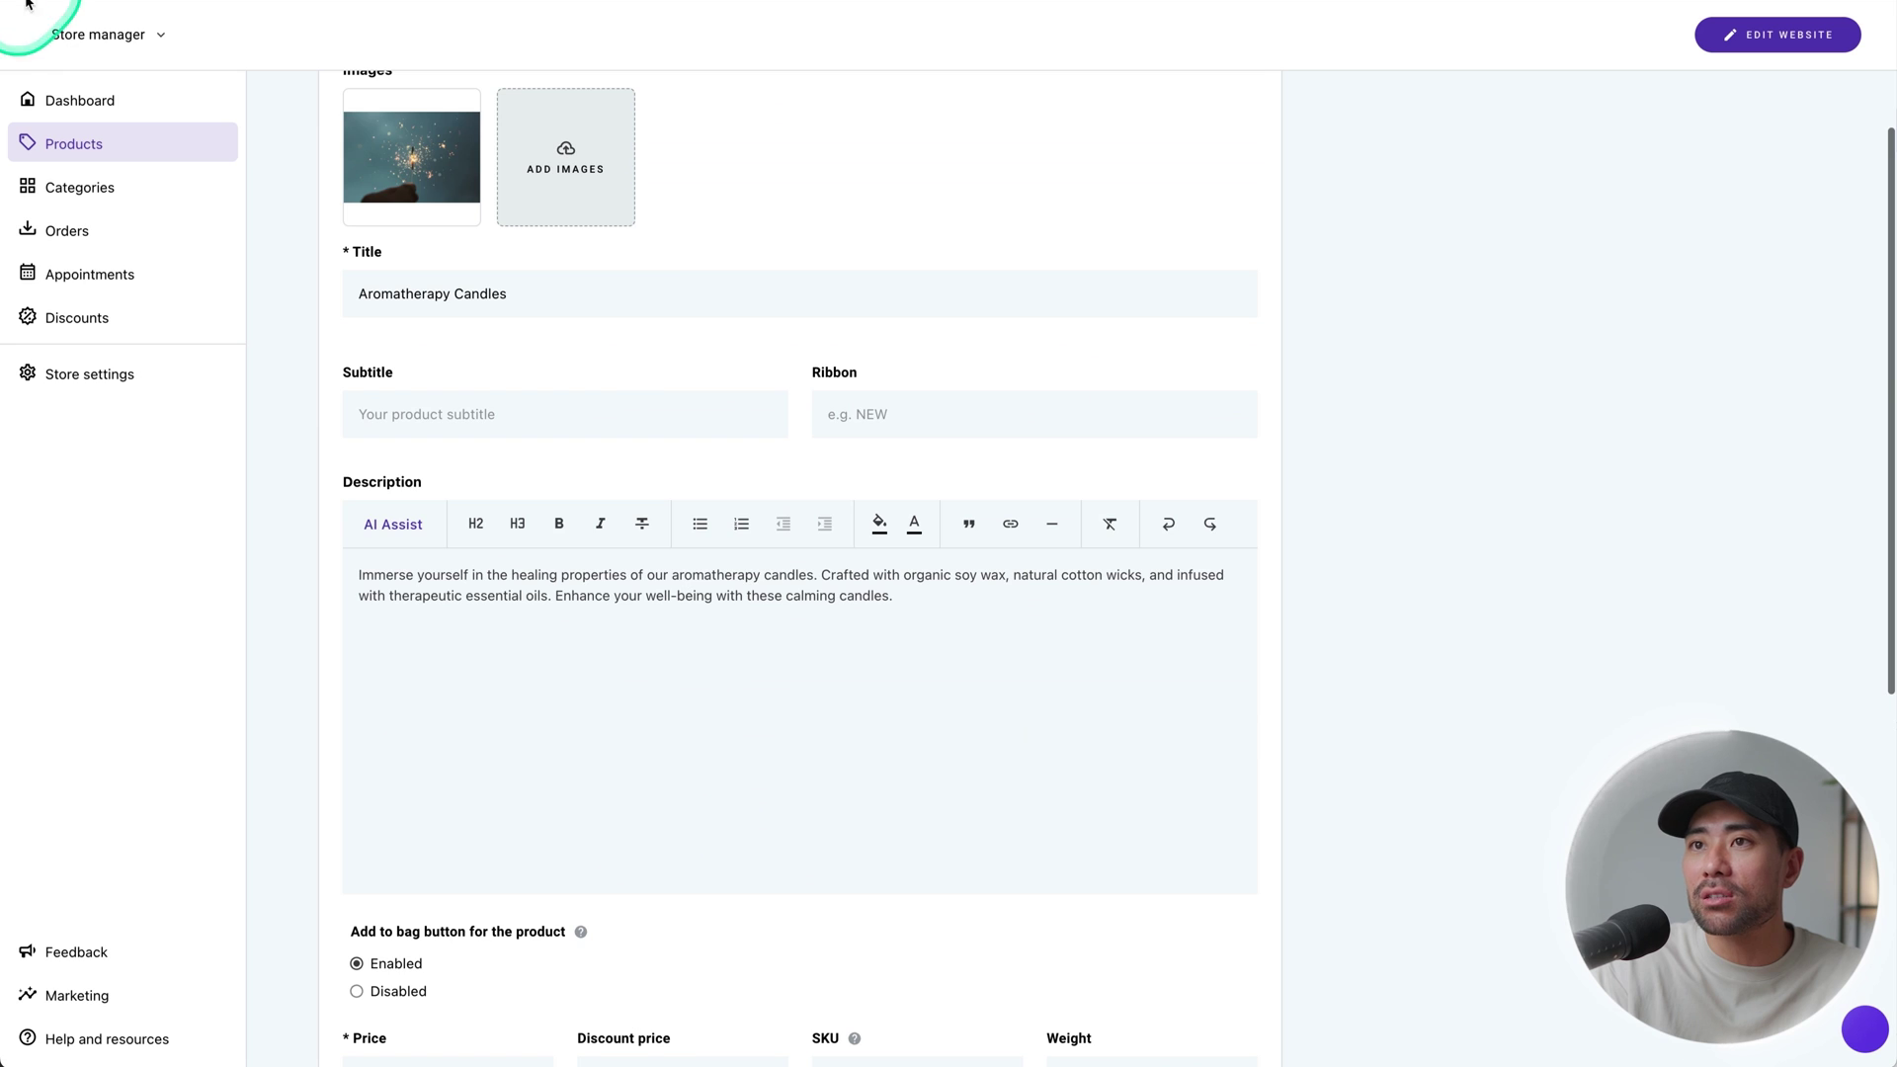
pyautogui.click(1019, 741)
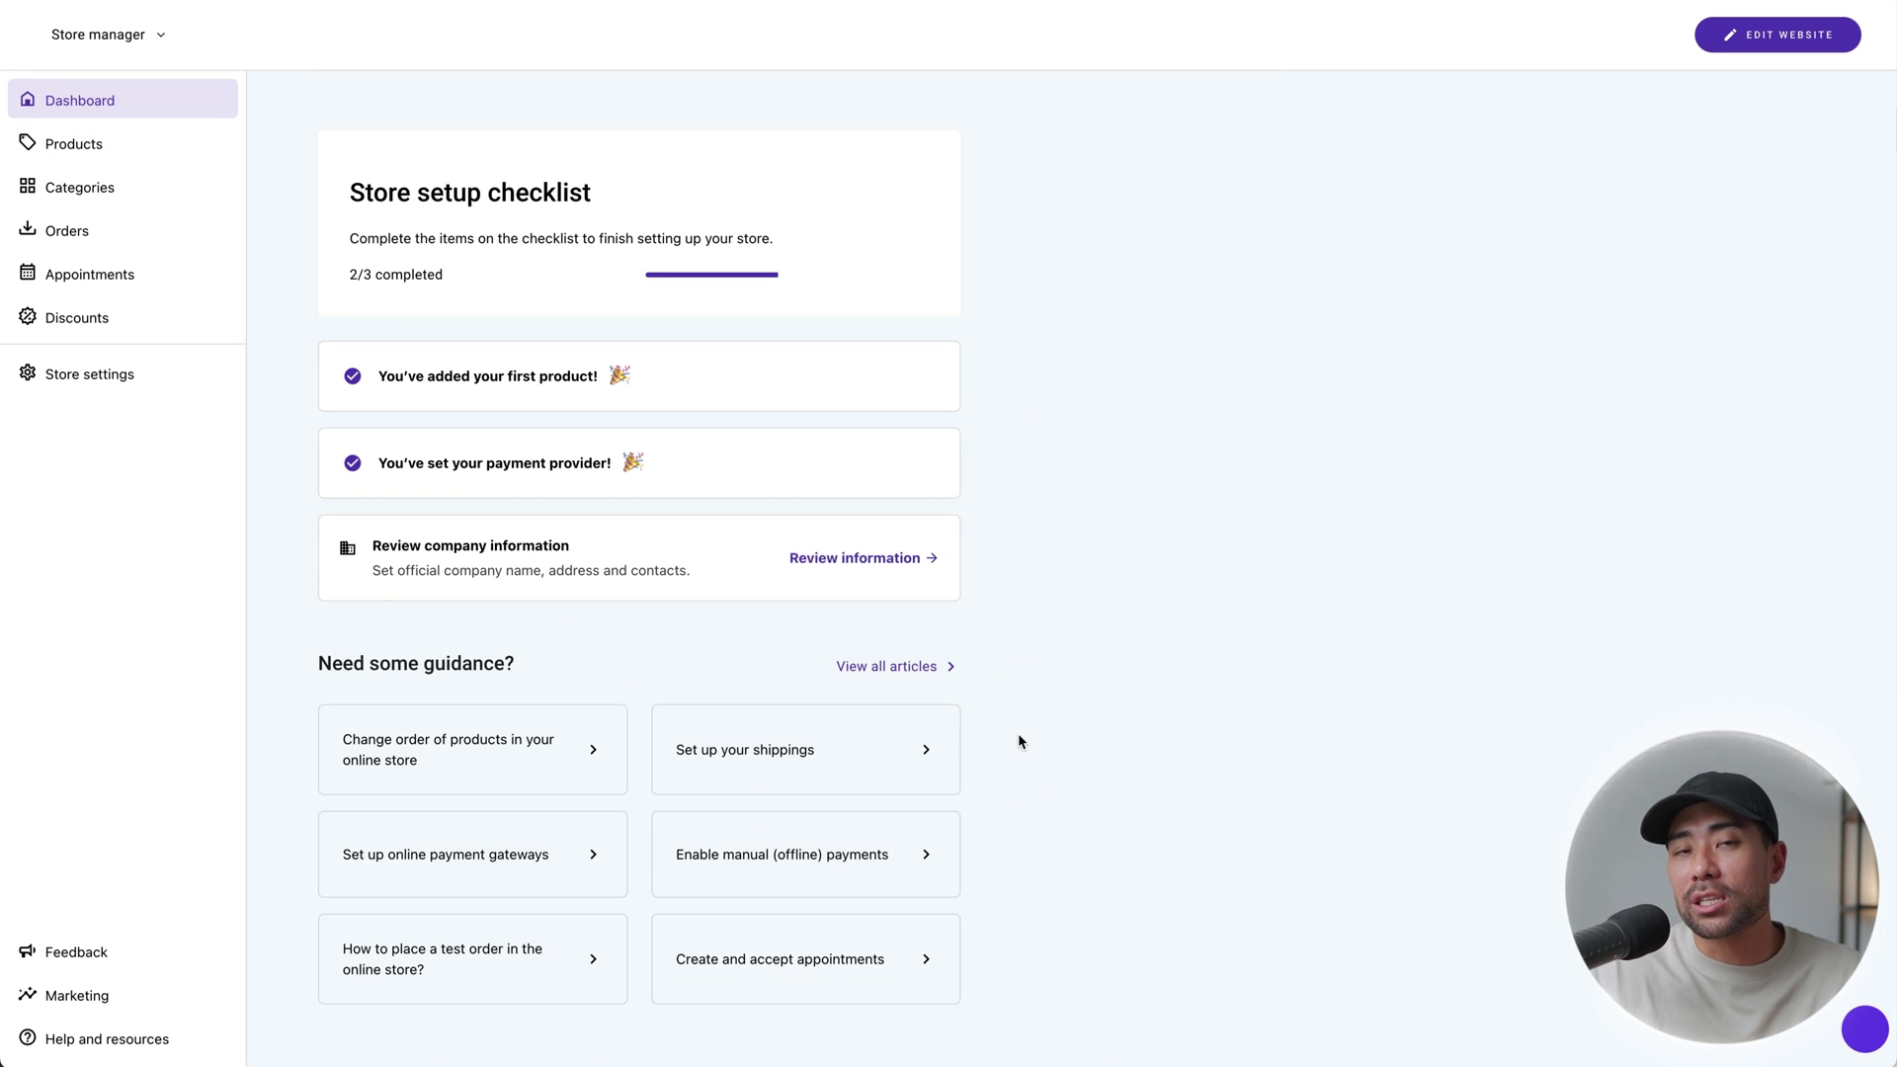
pyautogui.click(1775, 46)
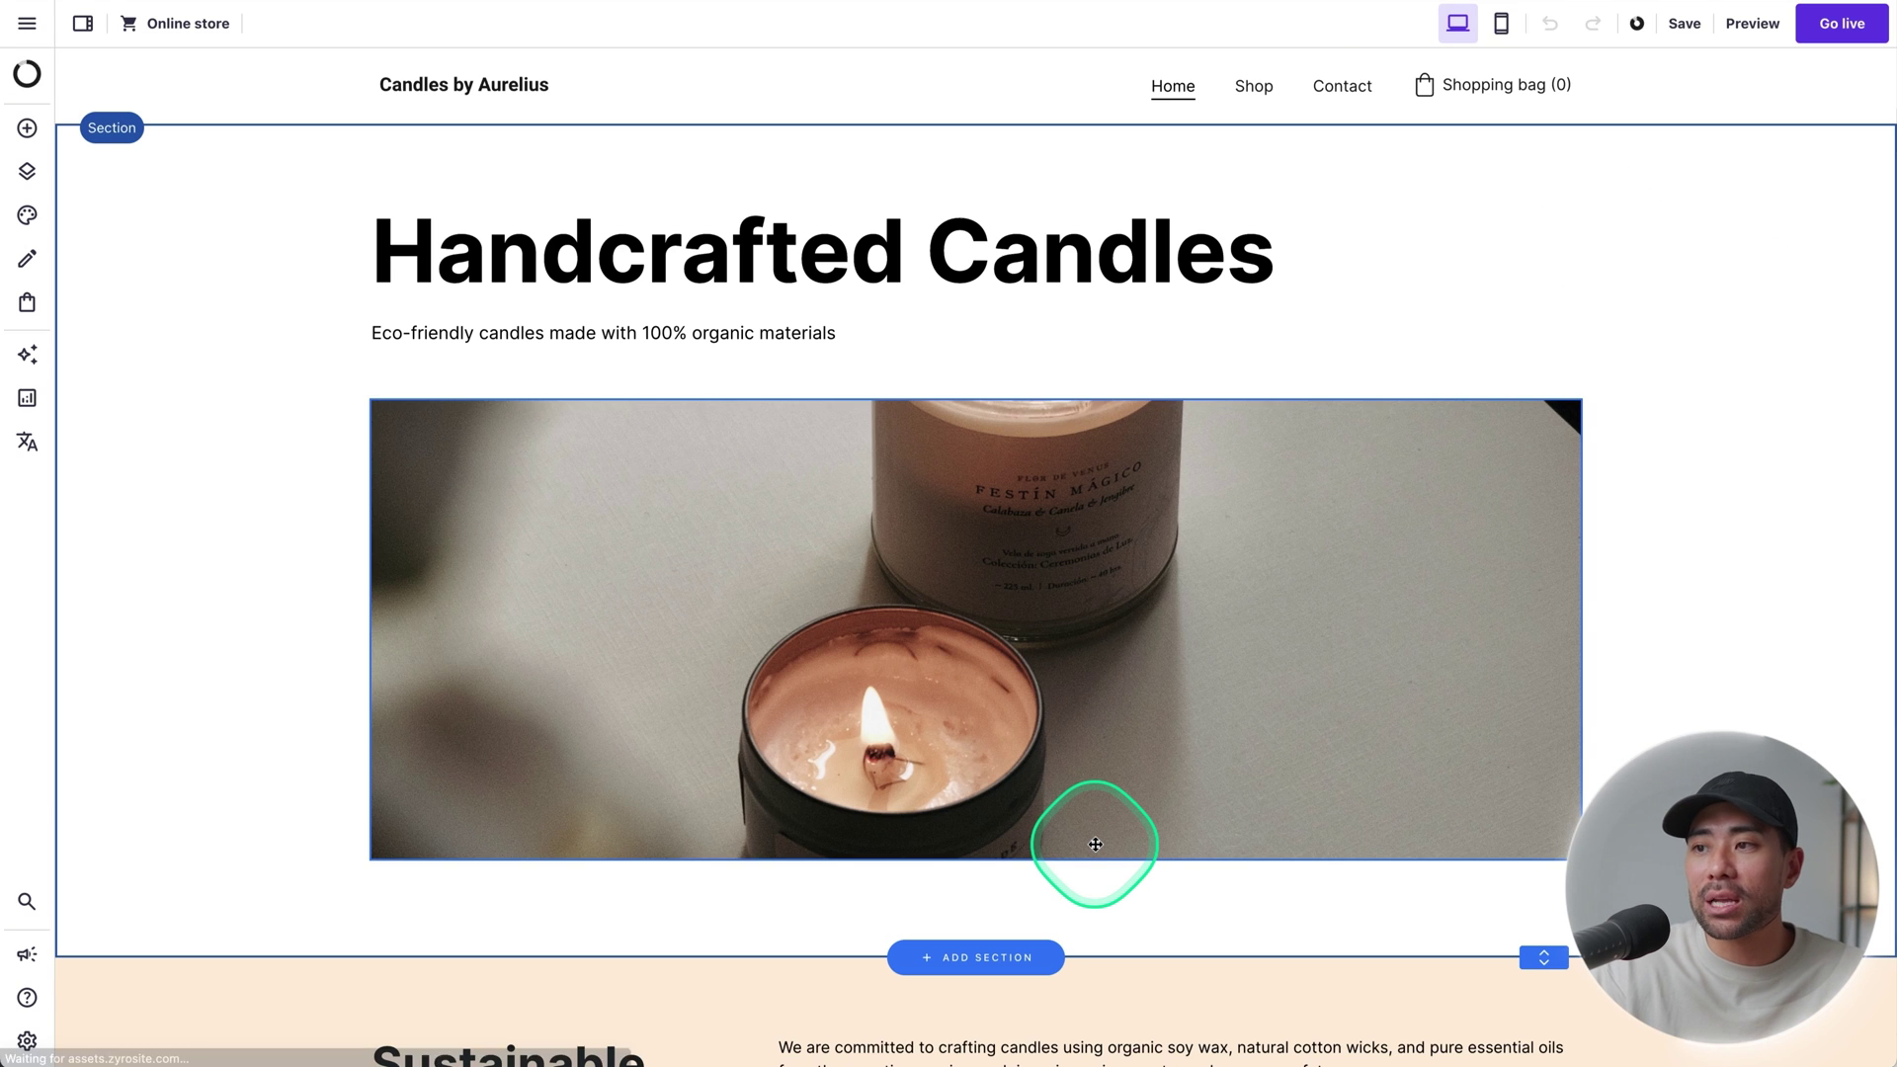
# Step: Open the 100% Organic Candles product page from the home grid and view its second photo
pyautogui.scroll(-5, 1094, 843)
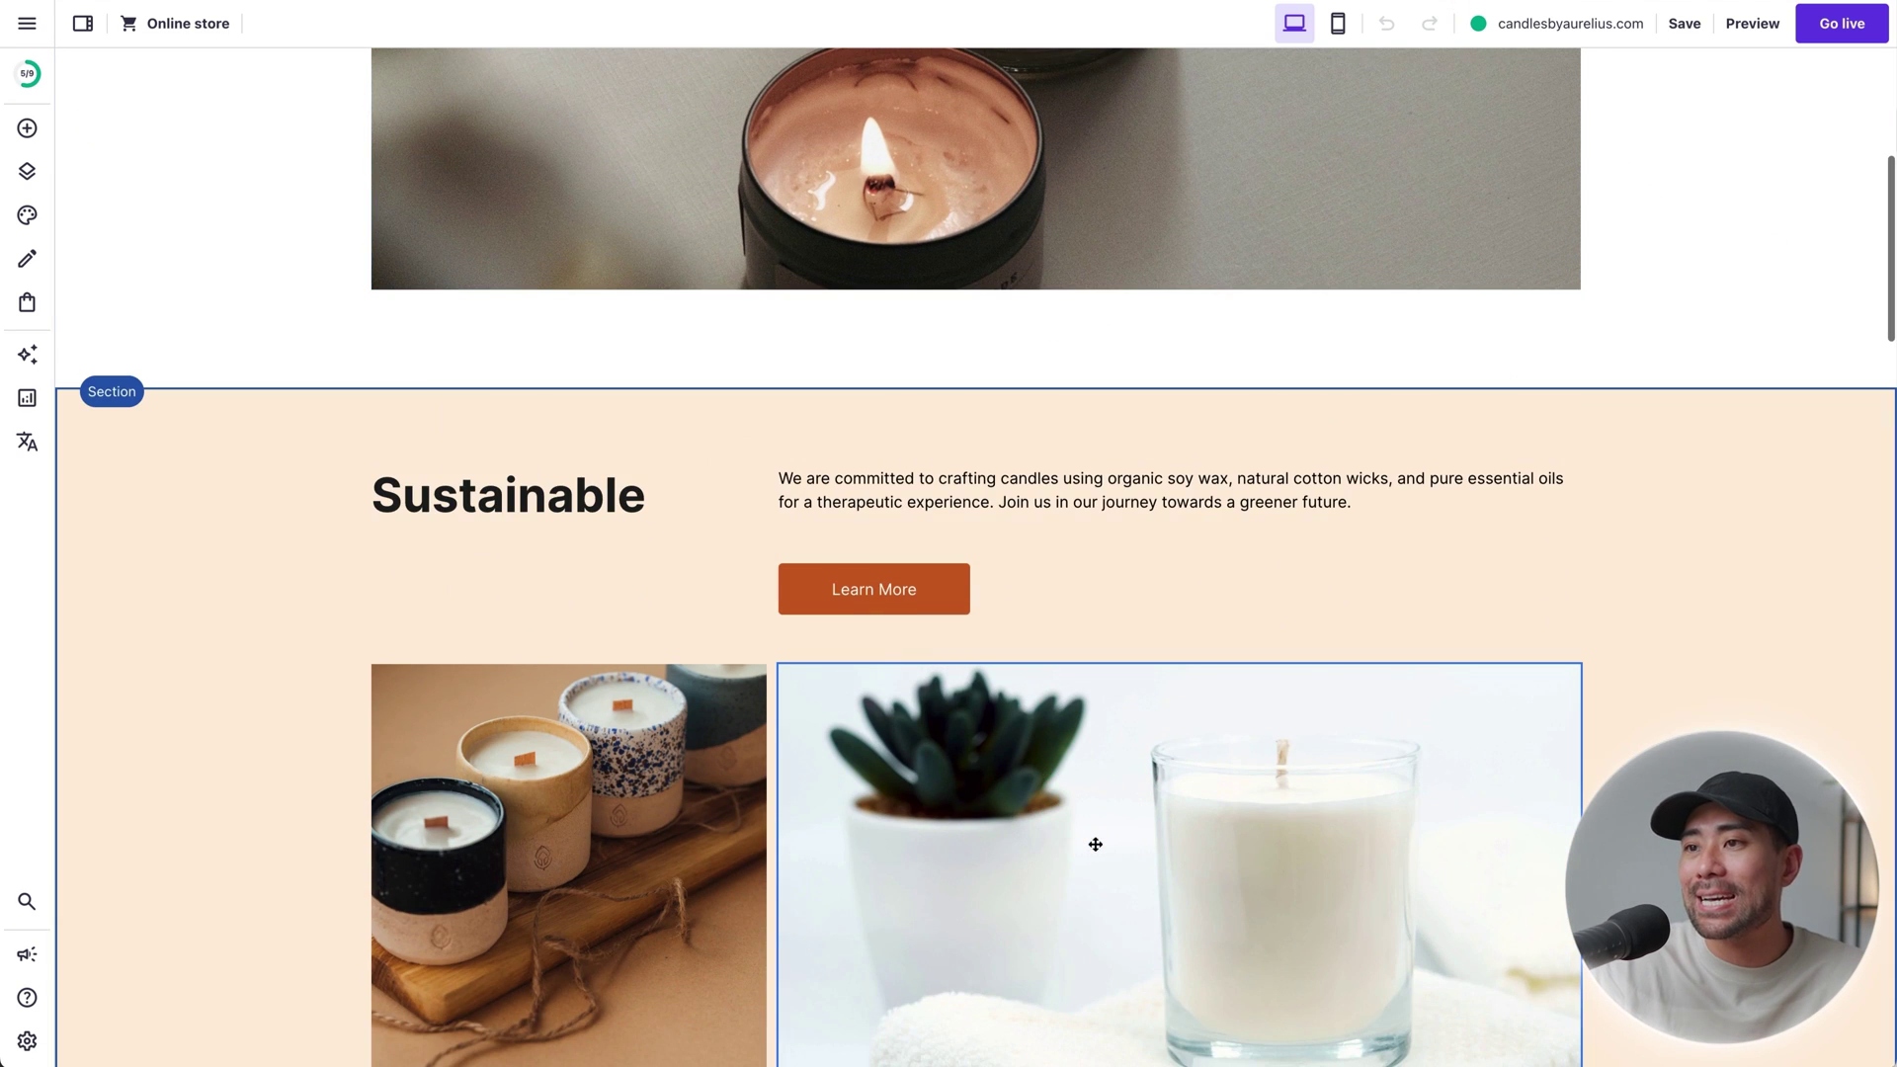
pyautogui.scroll(-13, 1094, 844)
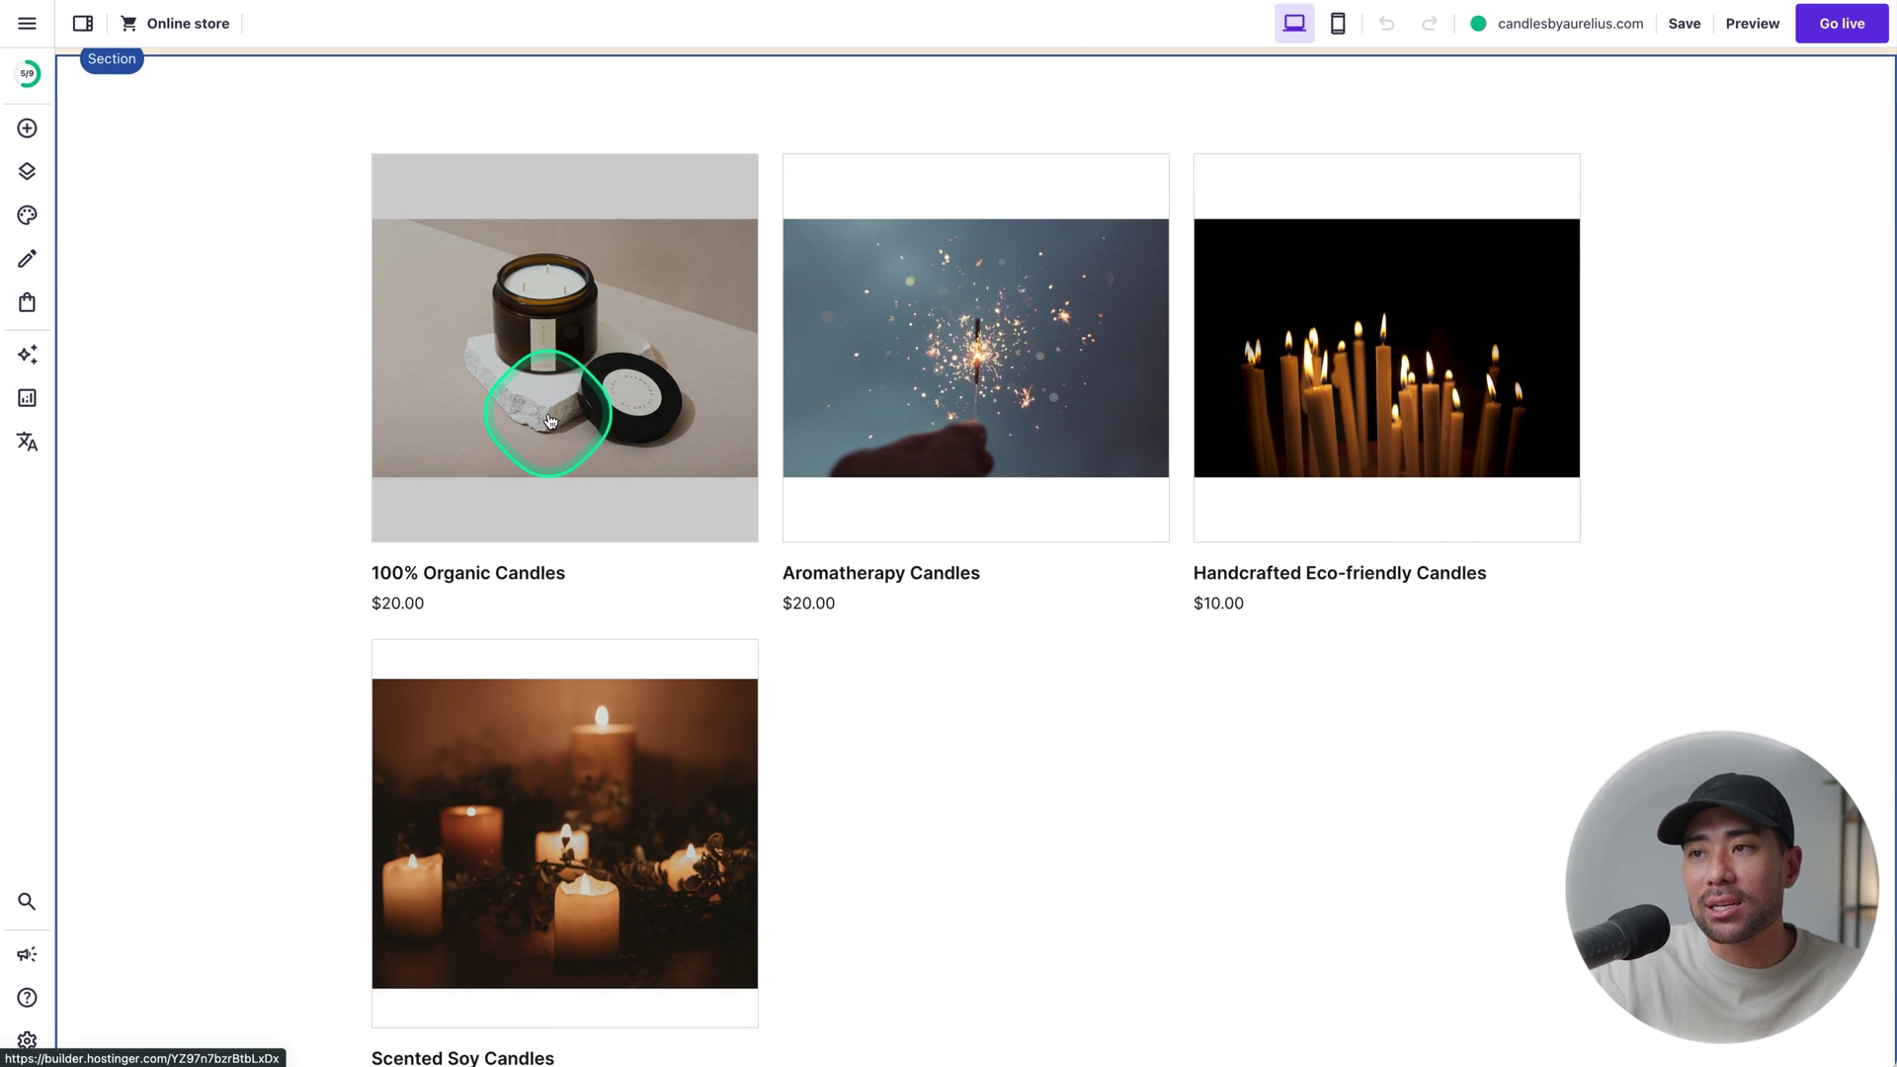
pyautogui.click(551, 421)
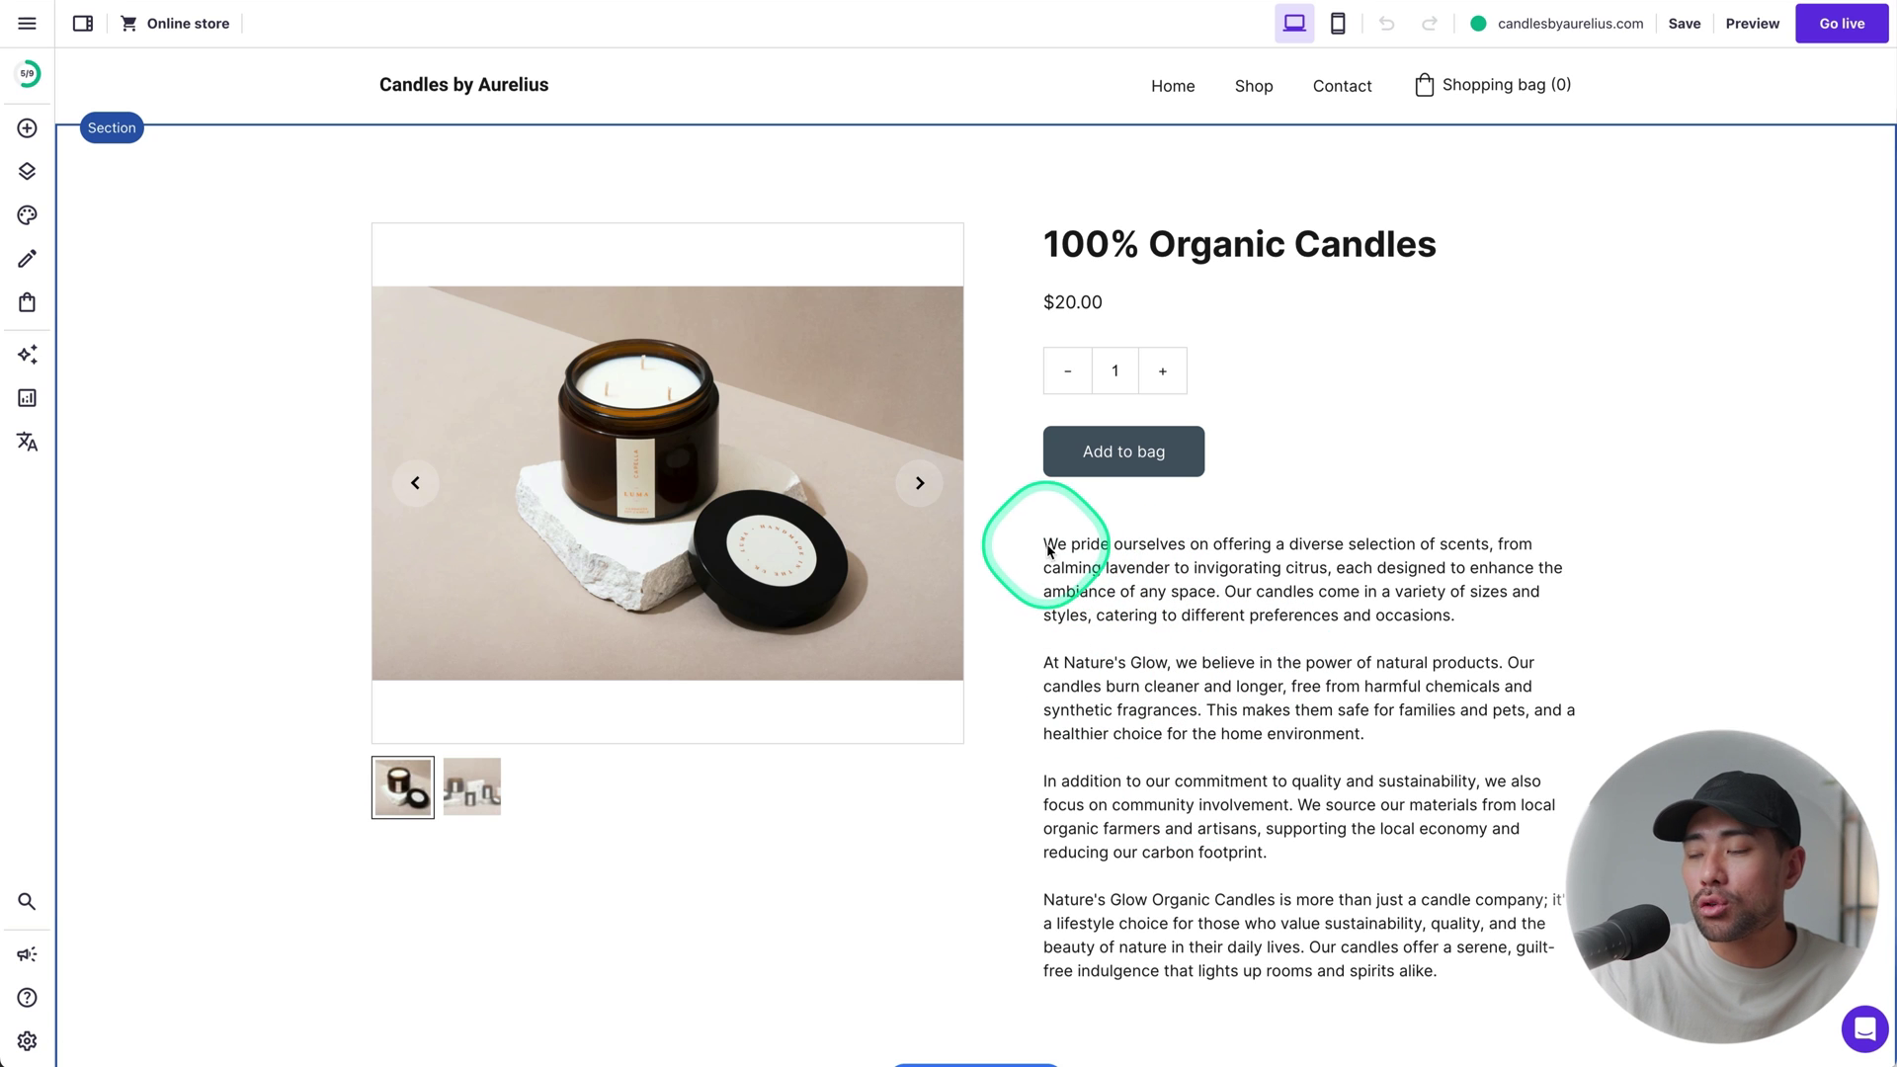
pyautogui.scroll(-1, 1350, 871)
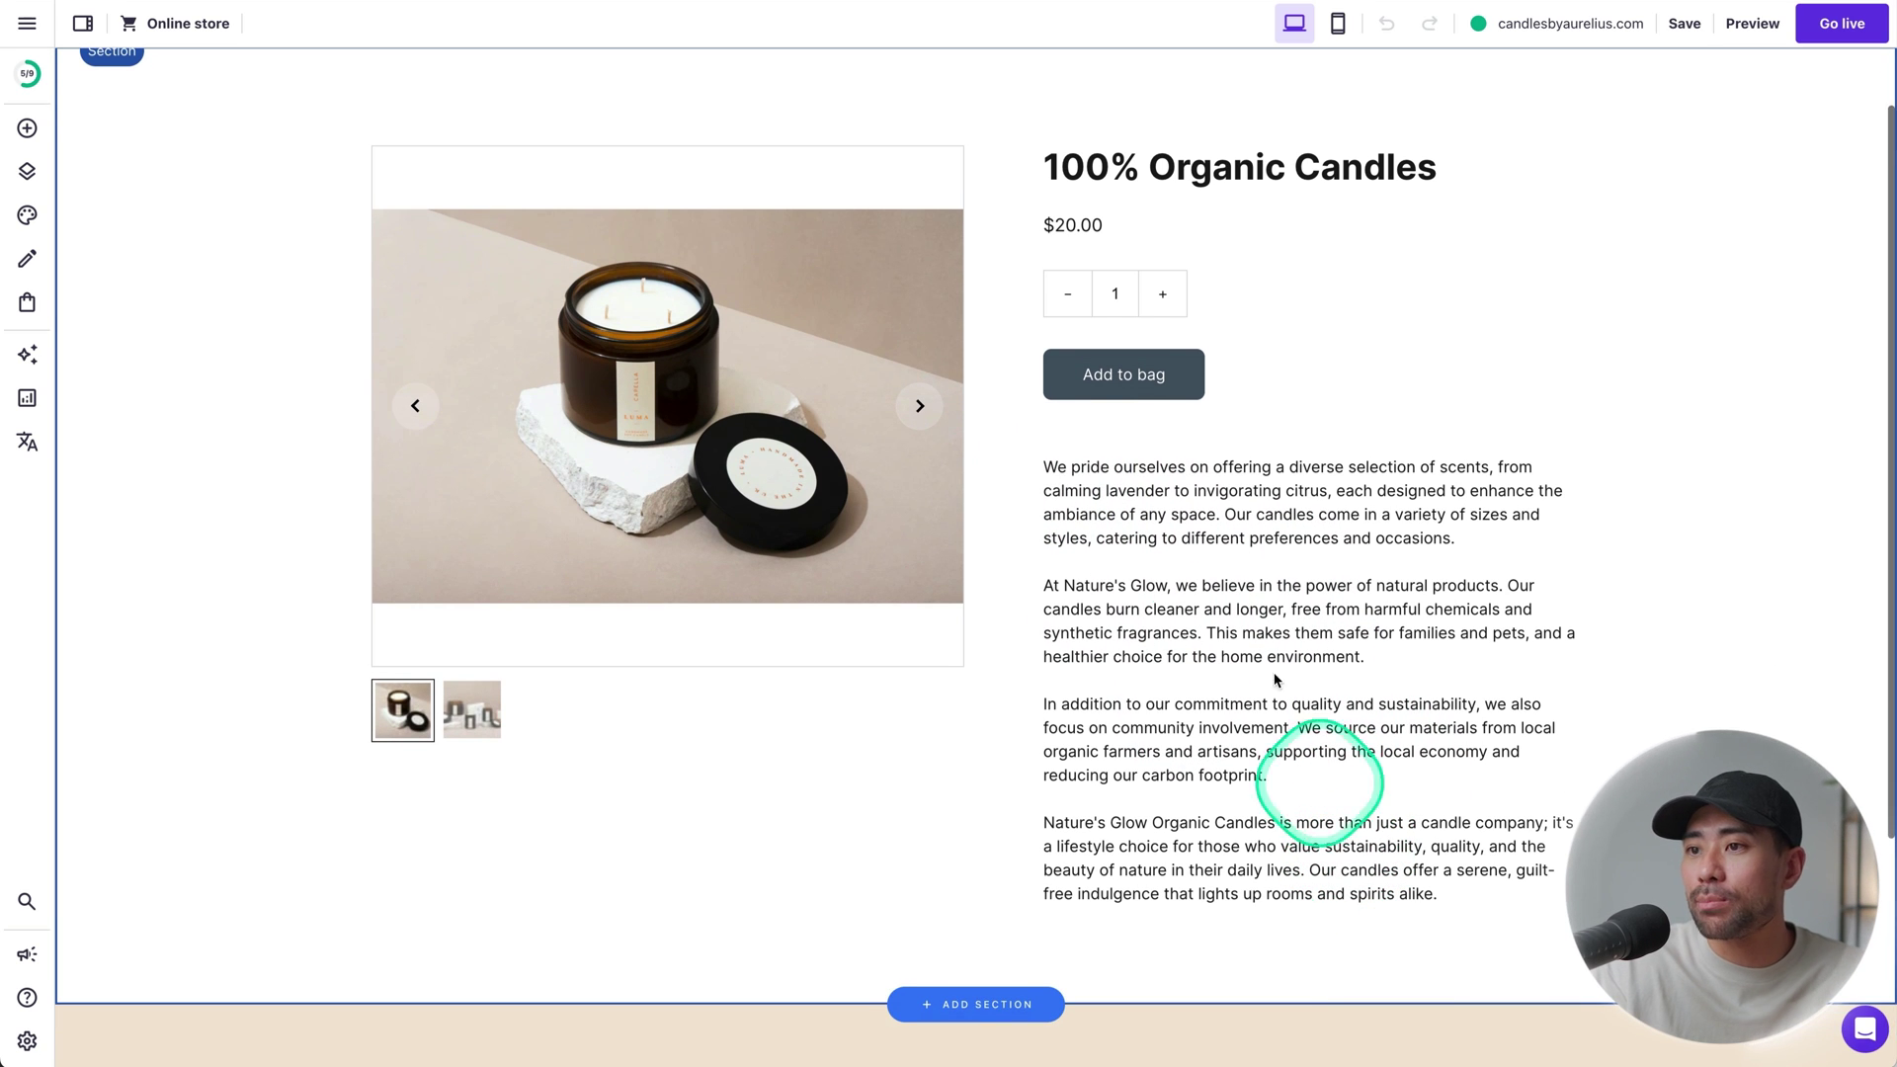
pyautogui.click(473, 721)
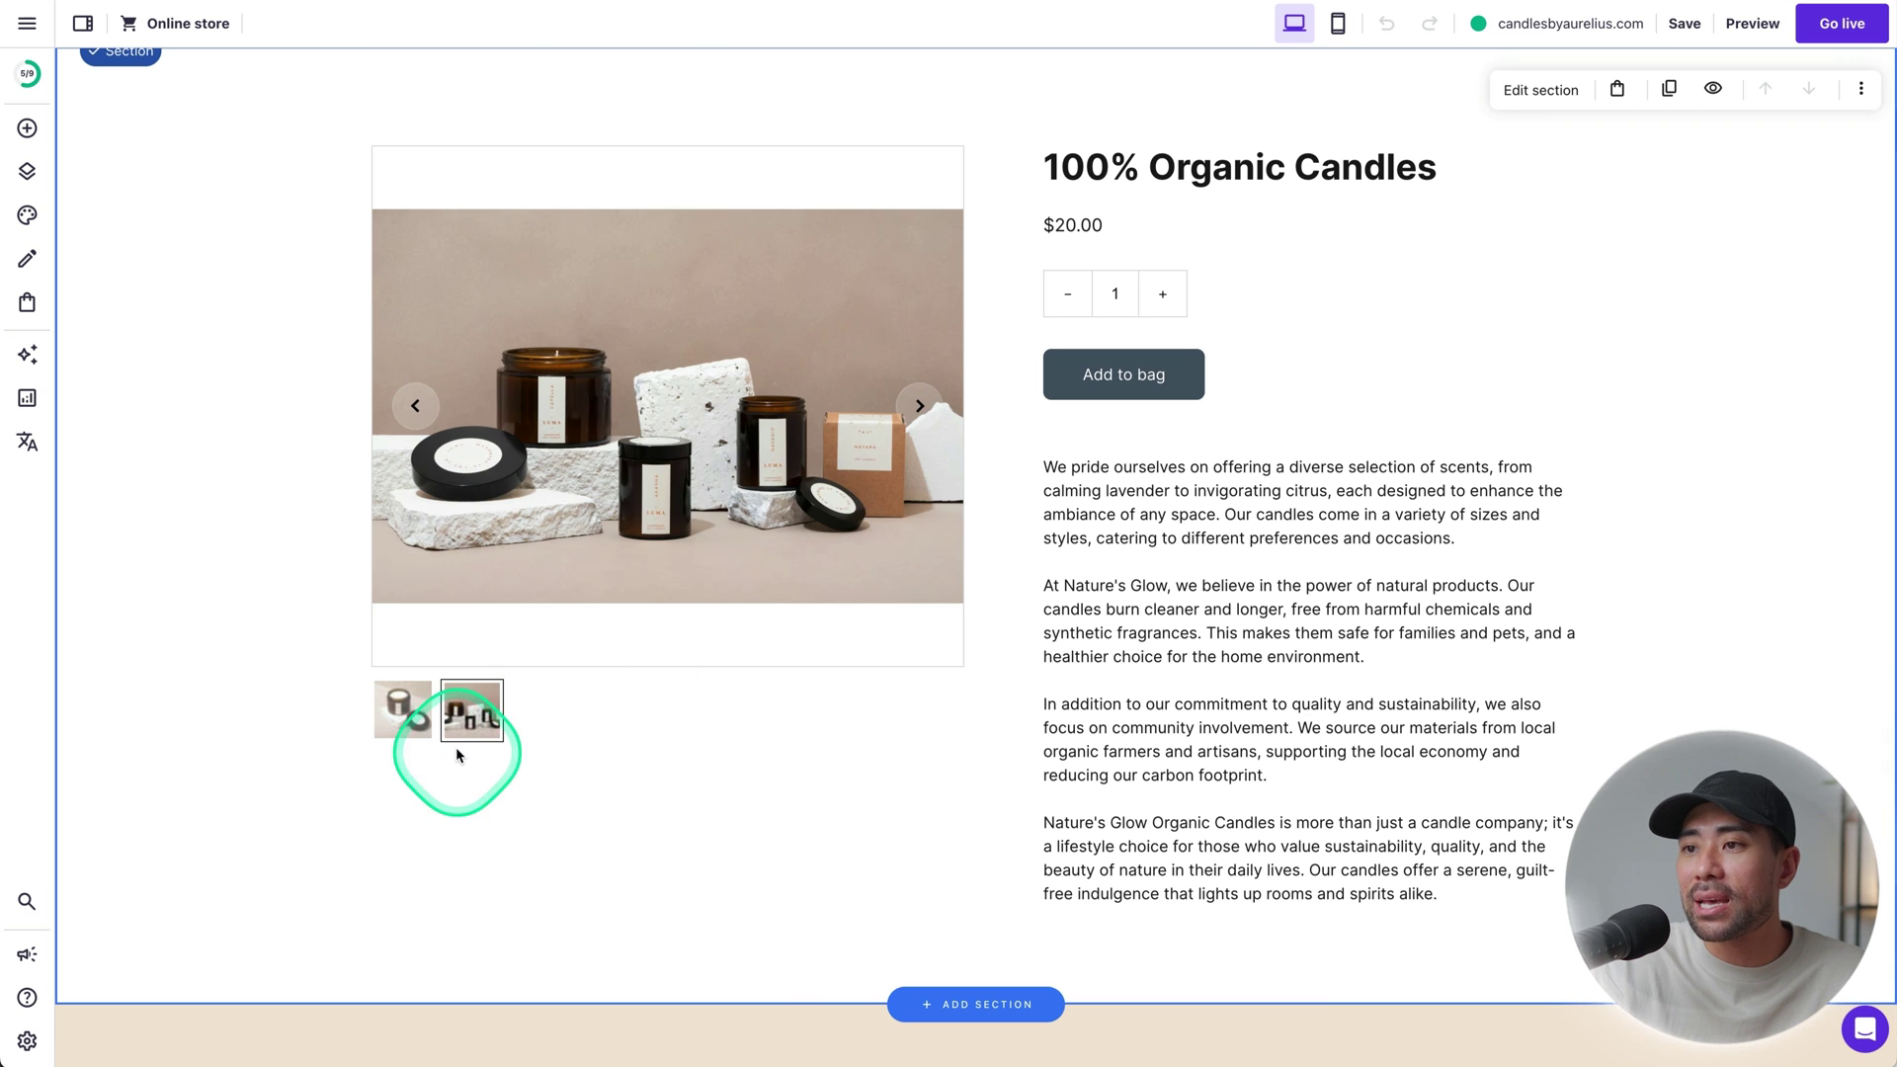
pyautogui.scroll(-2, 960, 879)
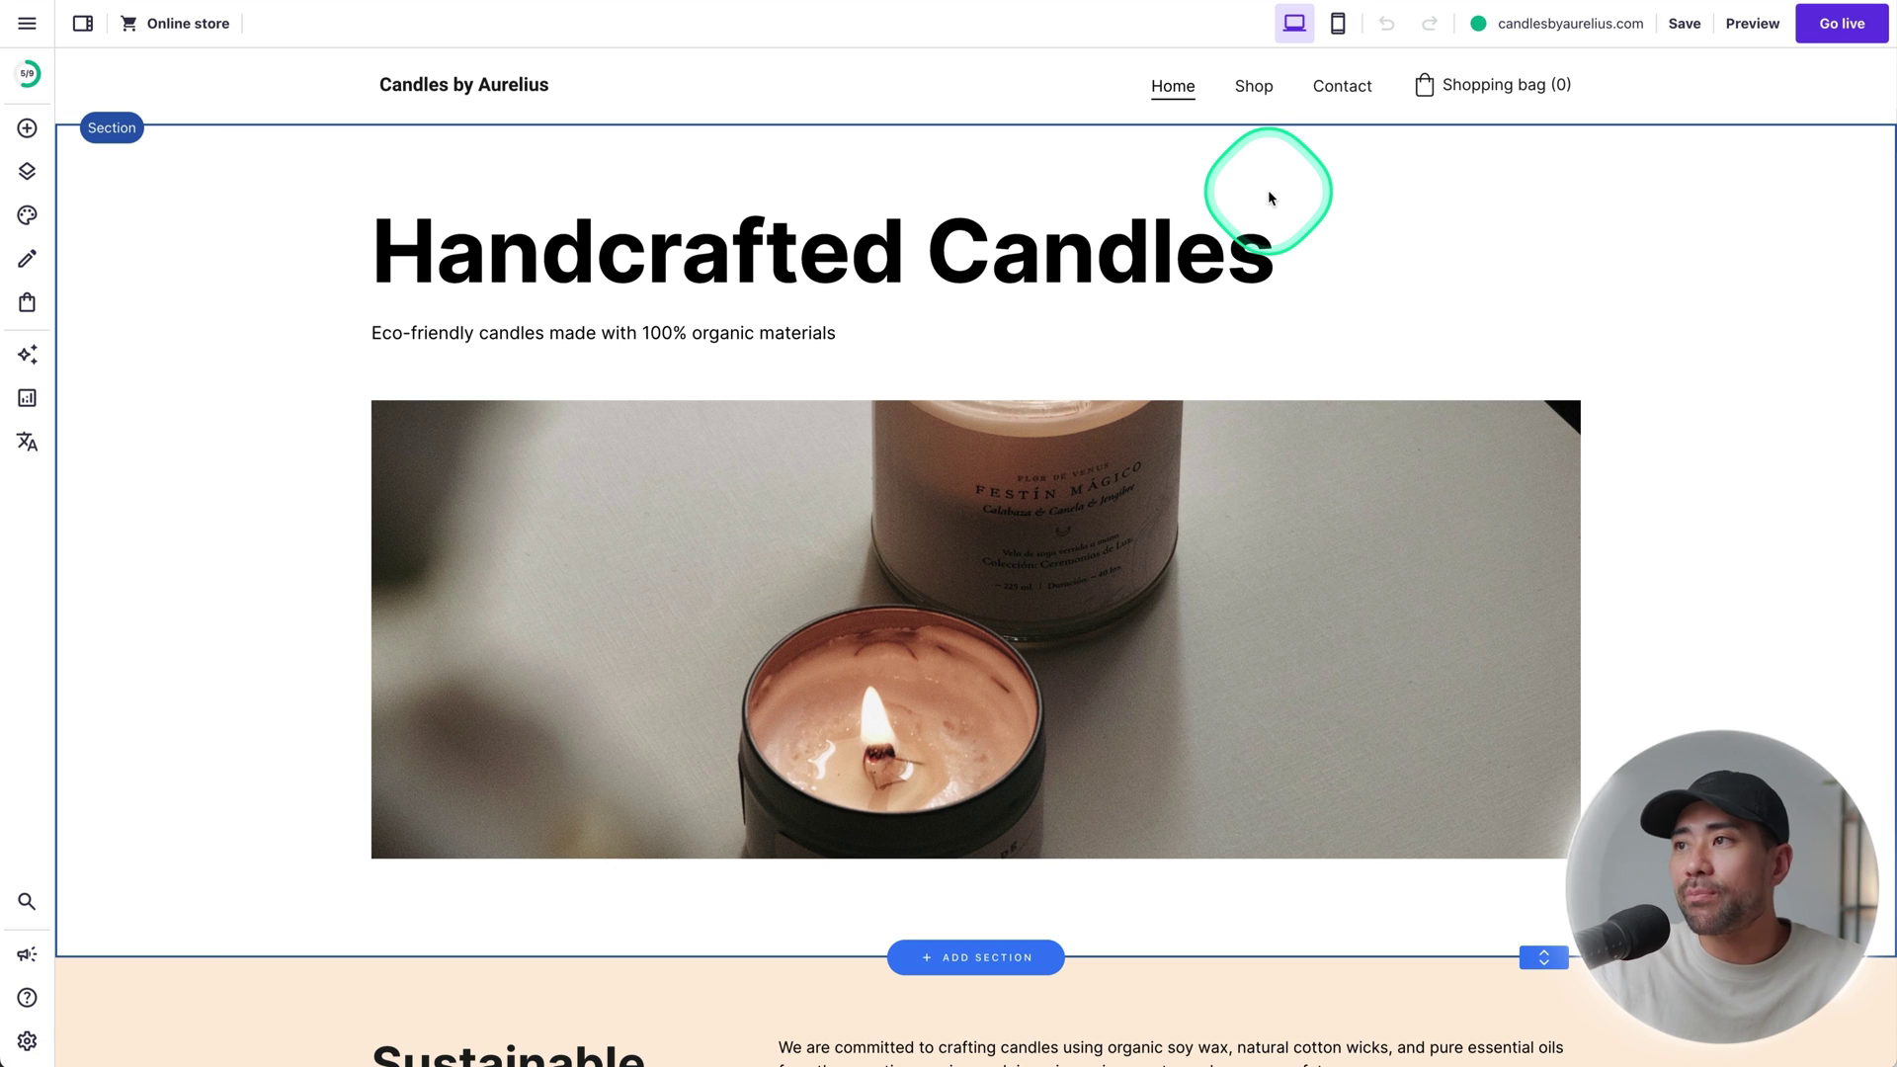
# Step: Go to the Shop page and select the product grid showing 100% Organic Candles at $20.00
pyautogui.click(1253, 81)
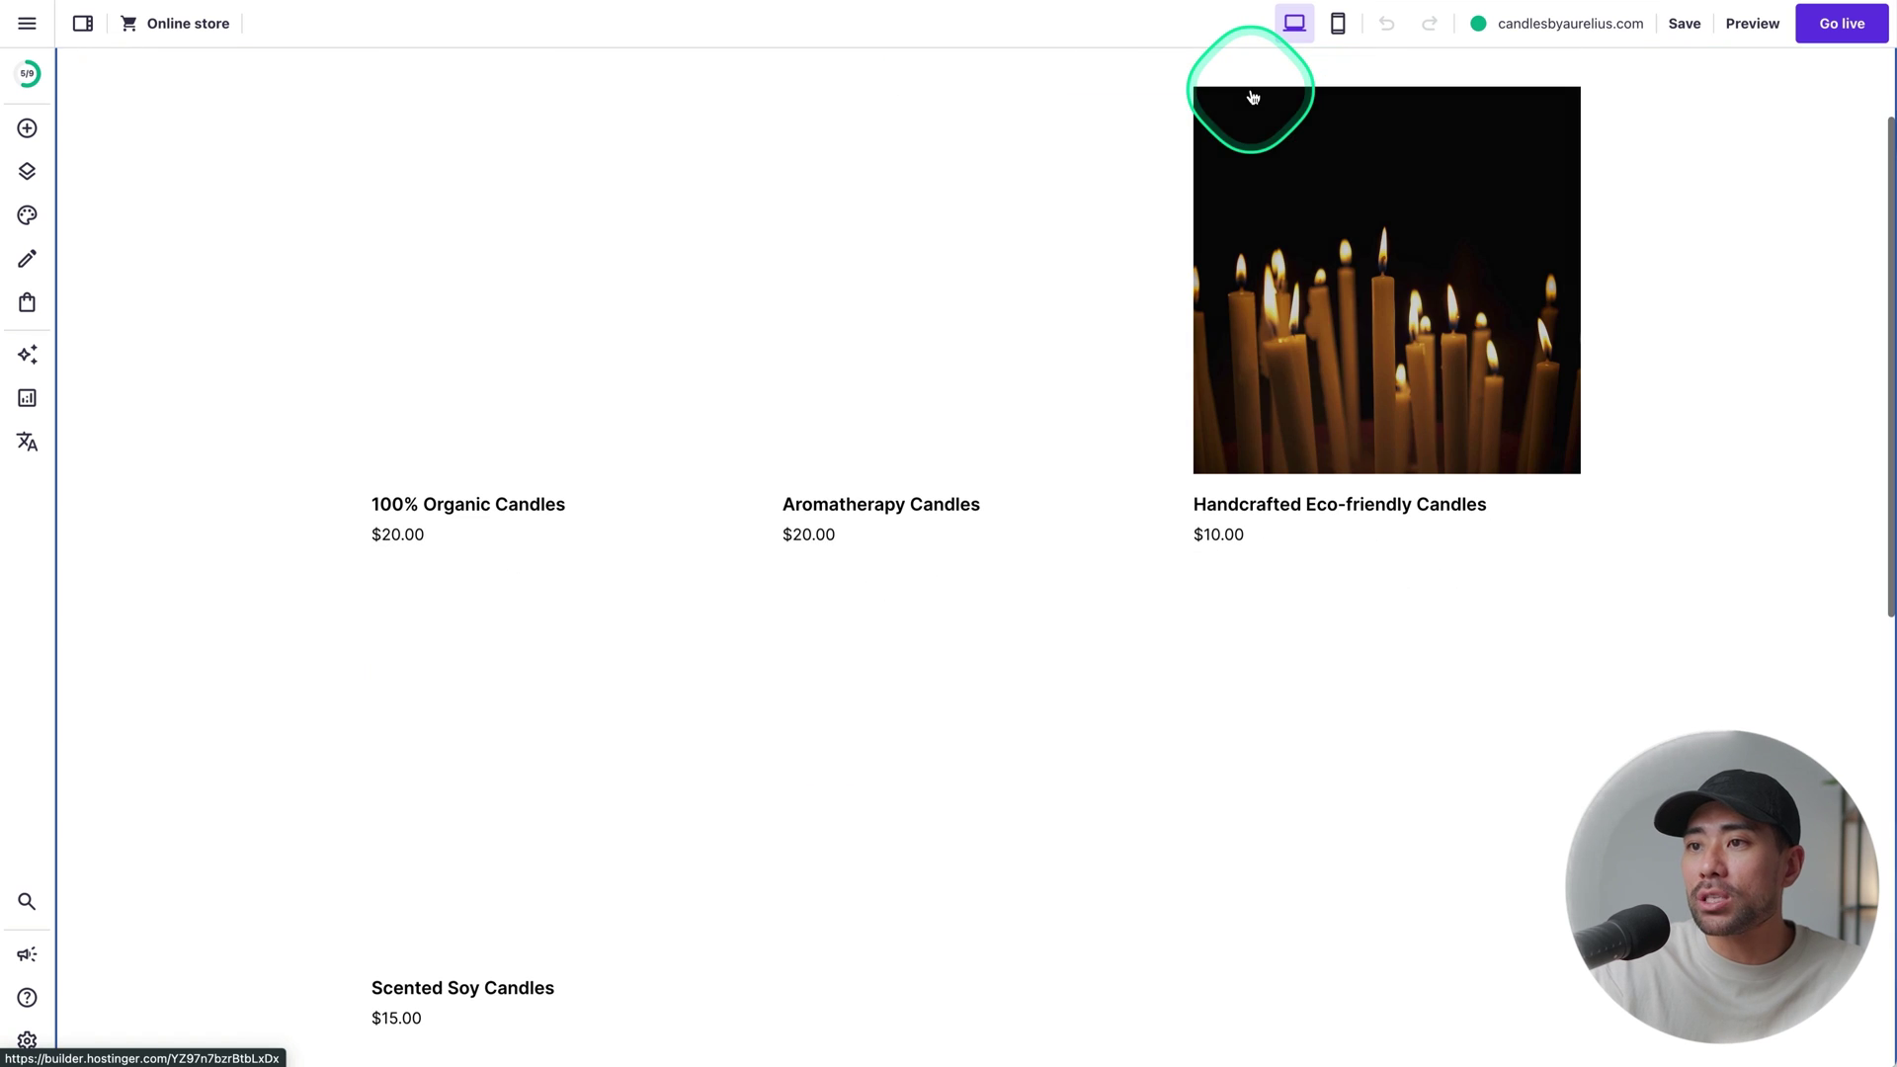
pyautogui.scroll(2, 1066, 608)
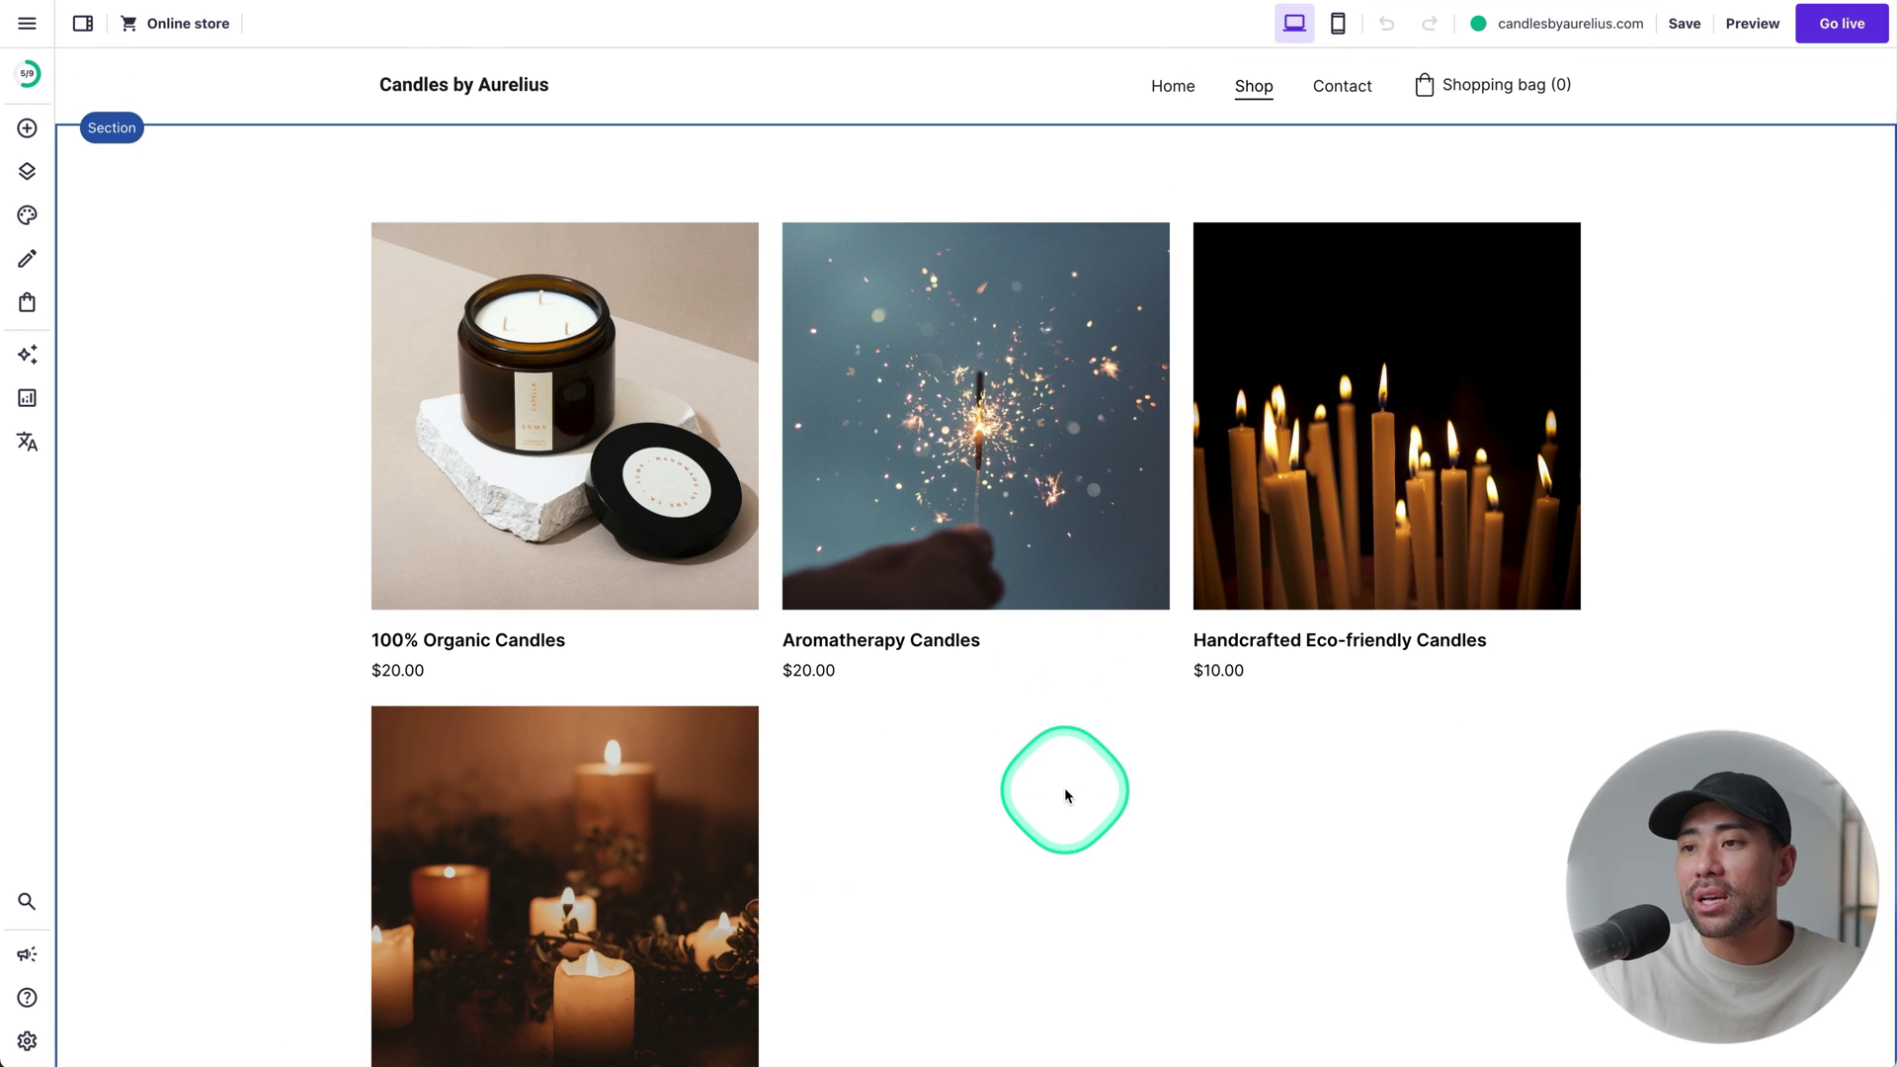
pyautogui.scroll(-10, 1064, 795)
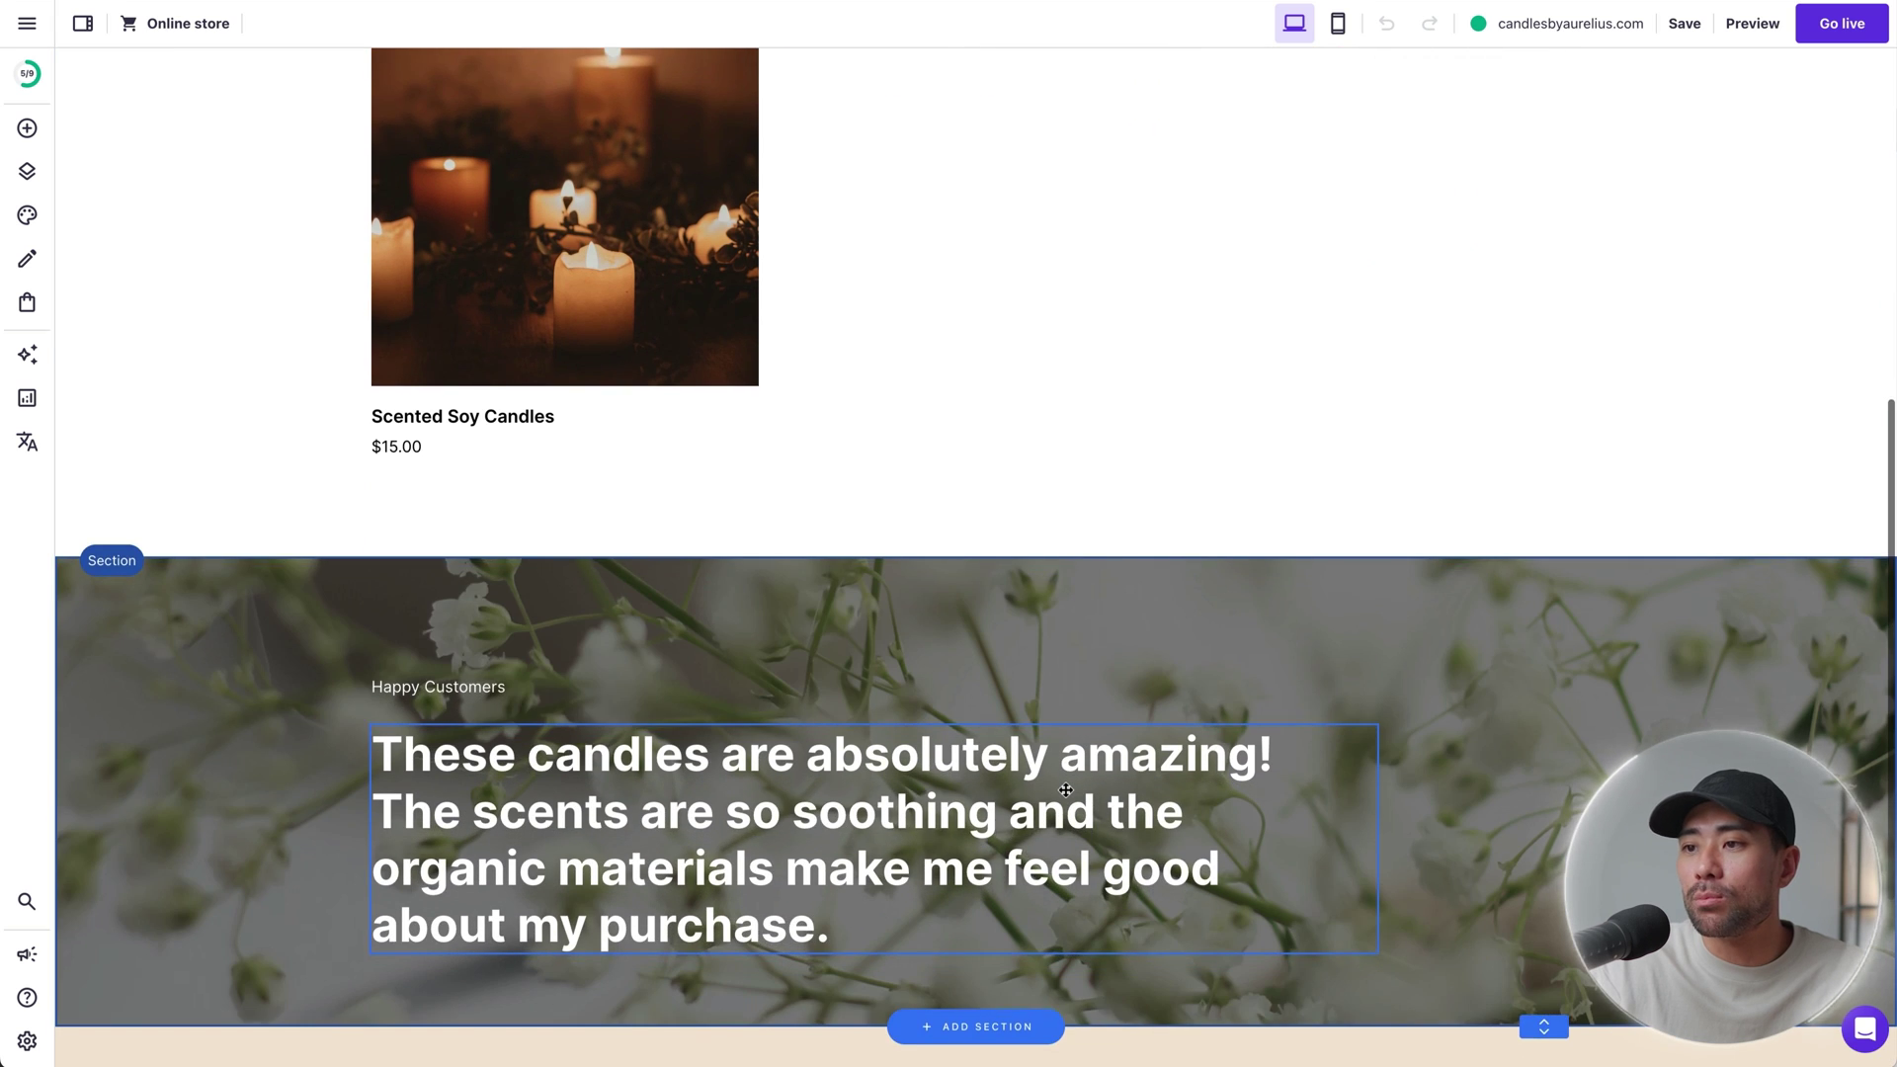
pyautogui.scroll(10, 1065, 790)
pyautogui.scroll(-1, 1065, 791)
pyautogui.scroll(1, 1067, 796)
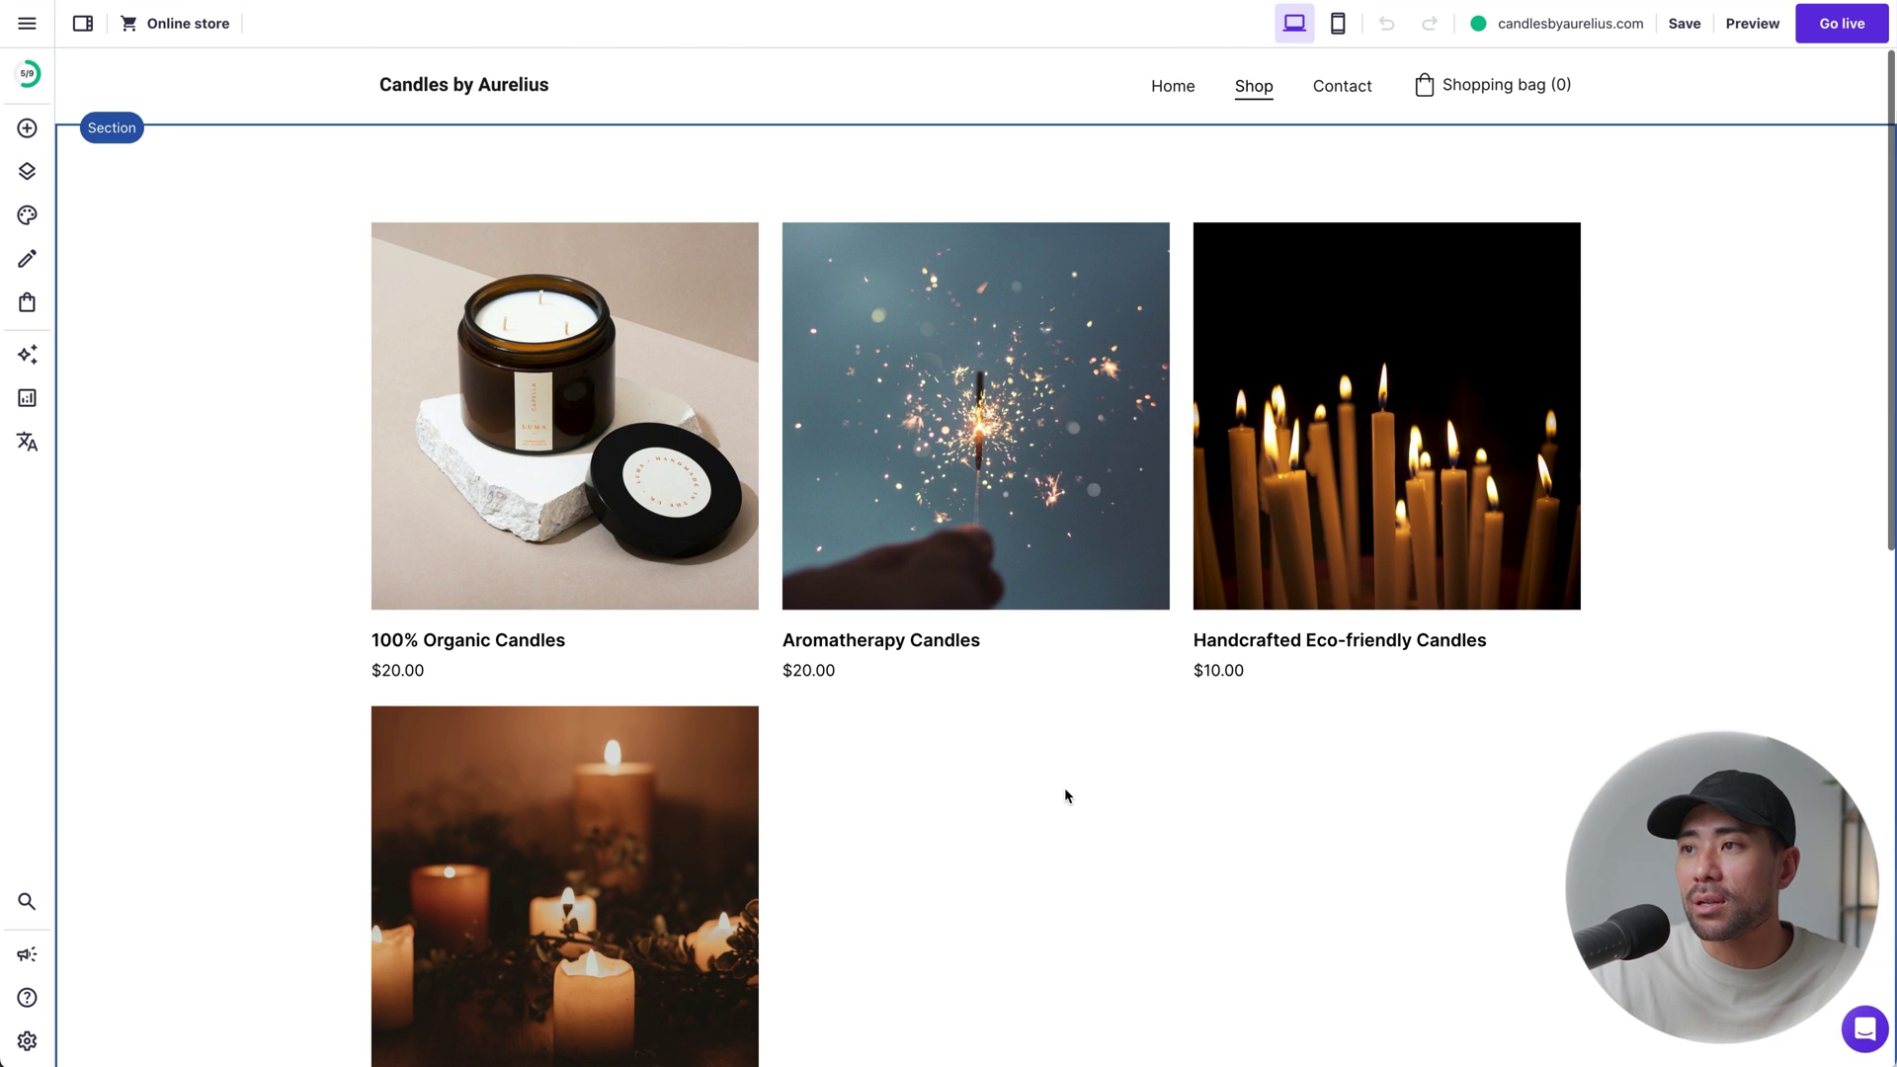
pyautogui.scroll(-5, 1063, 791)
pyautogui.scroll(3, 1567, 626)
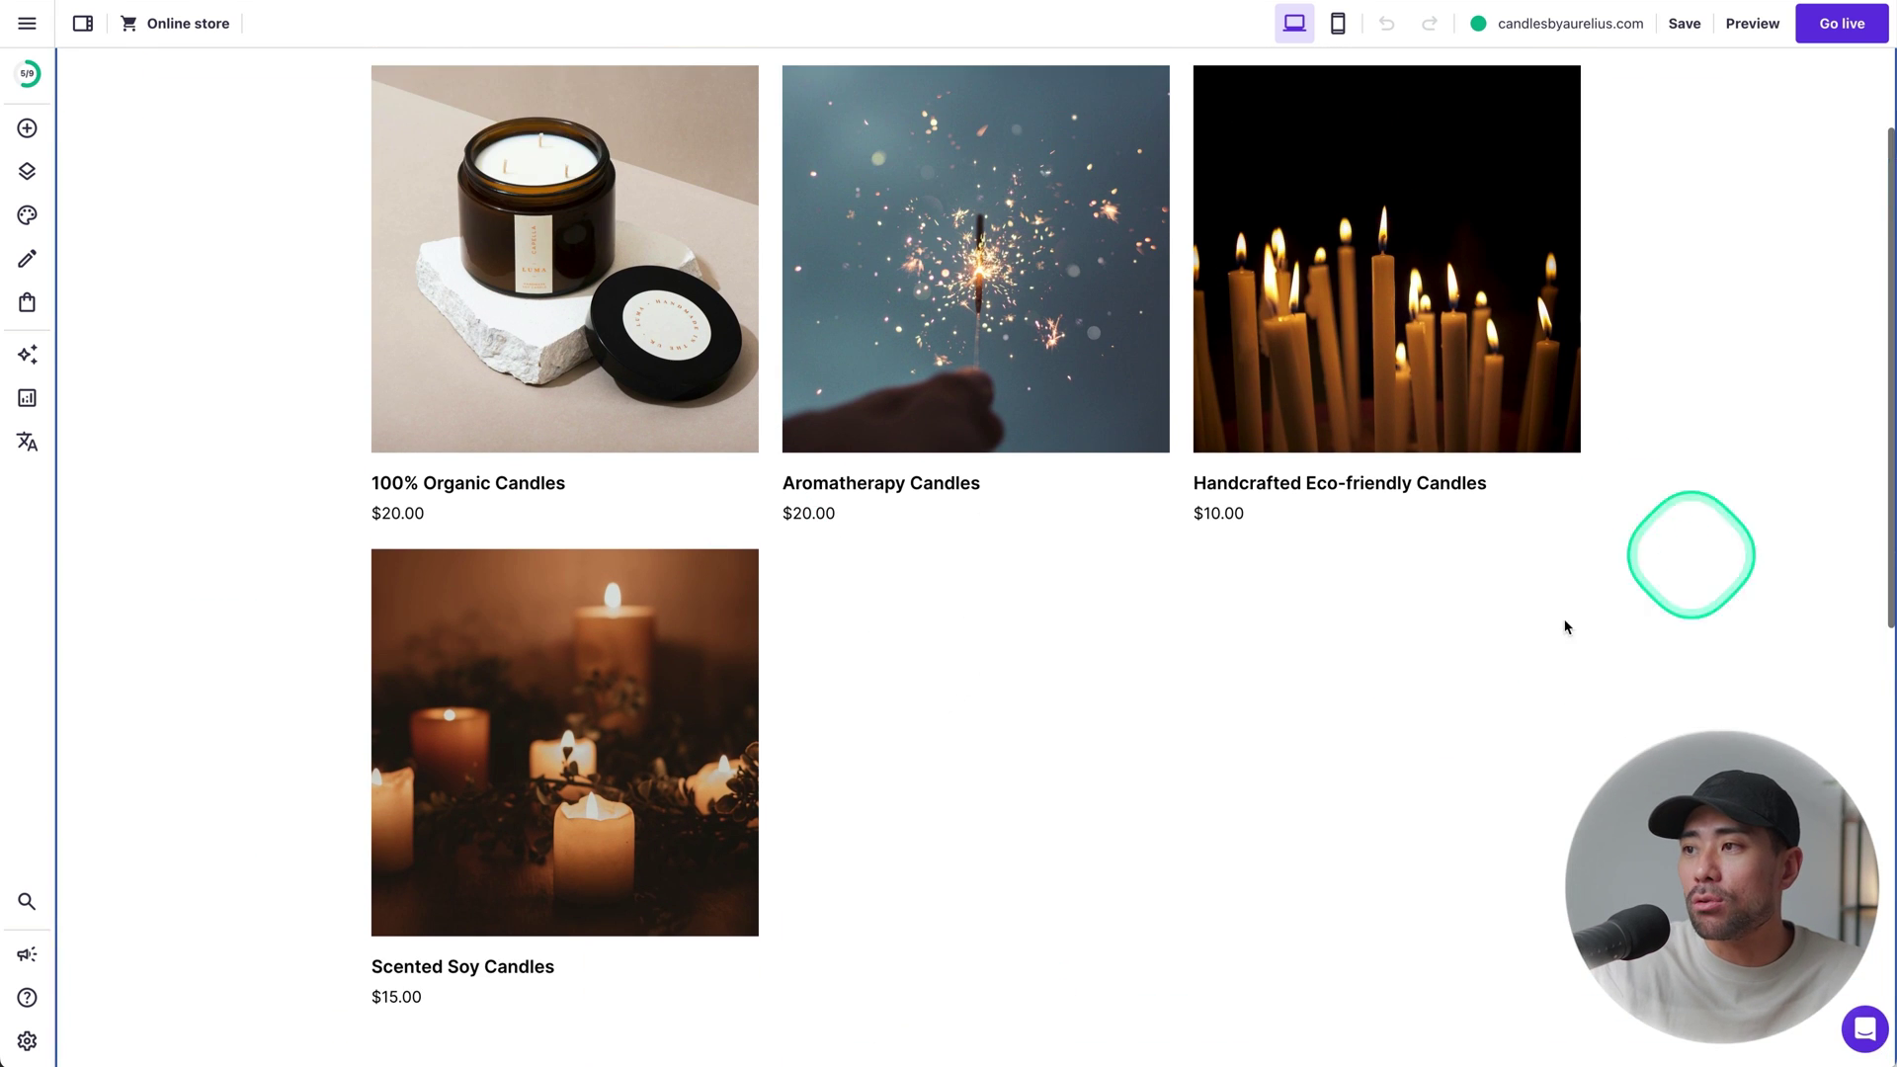
pyautogui.scroll(-1, 1466, 722)
pyautogui.click(1466, 722)
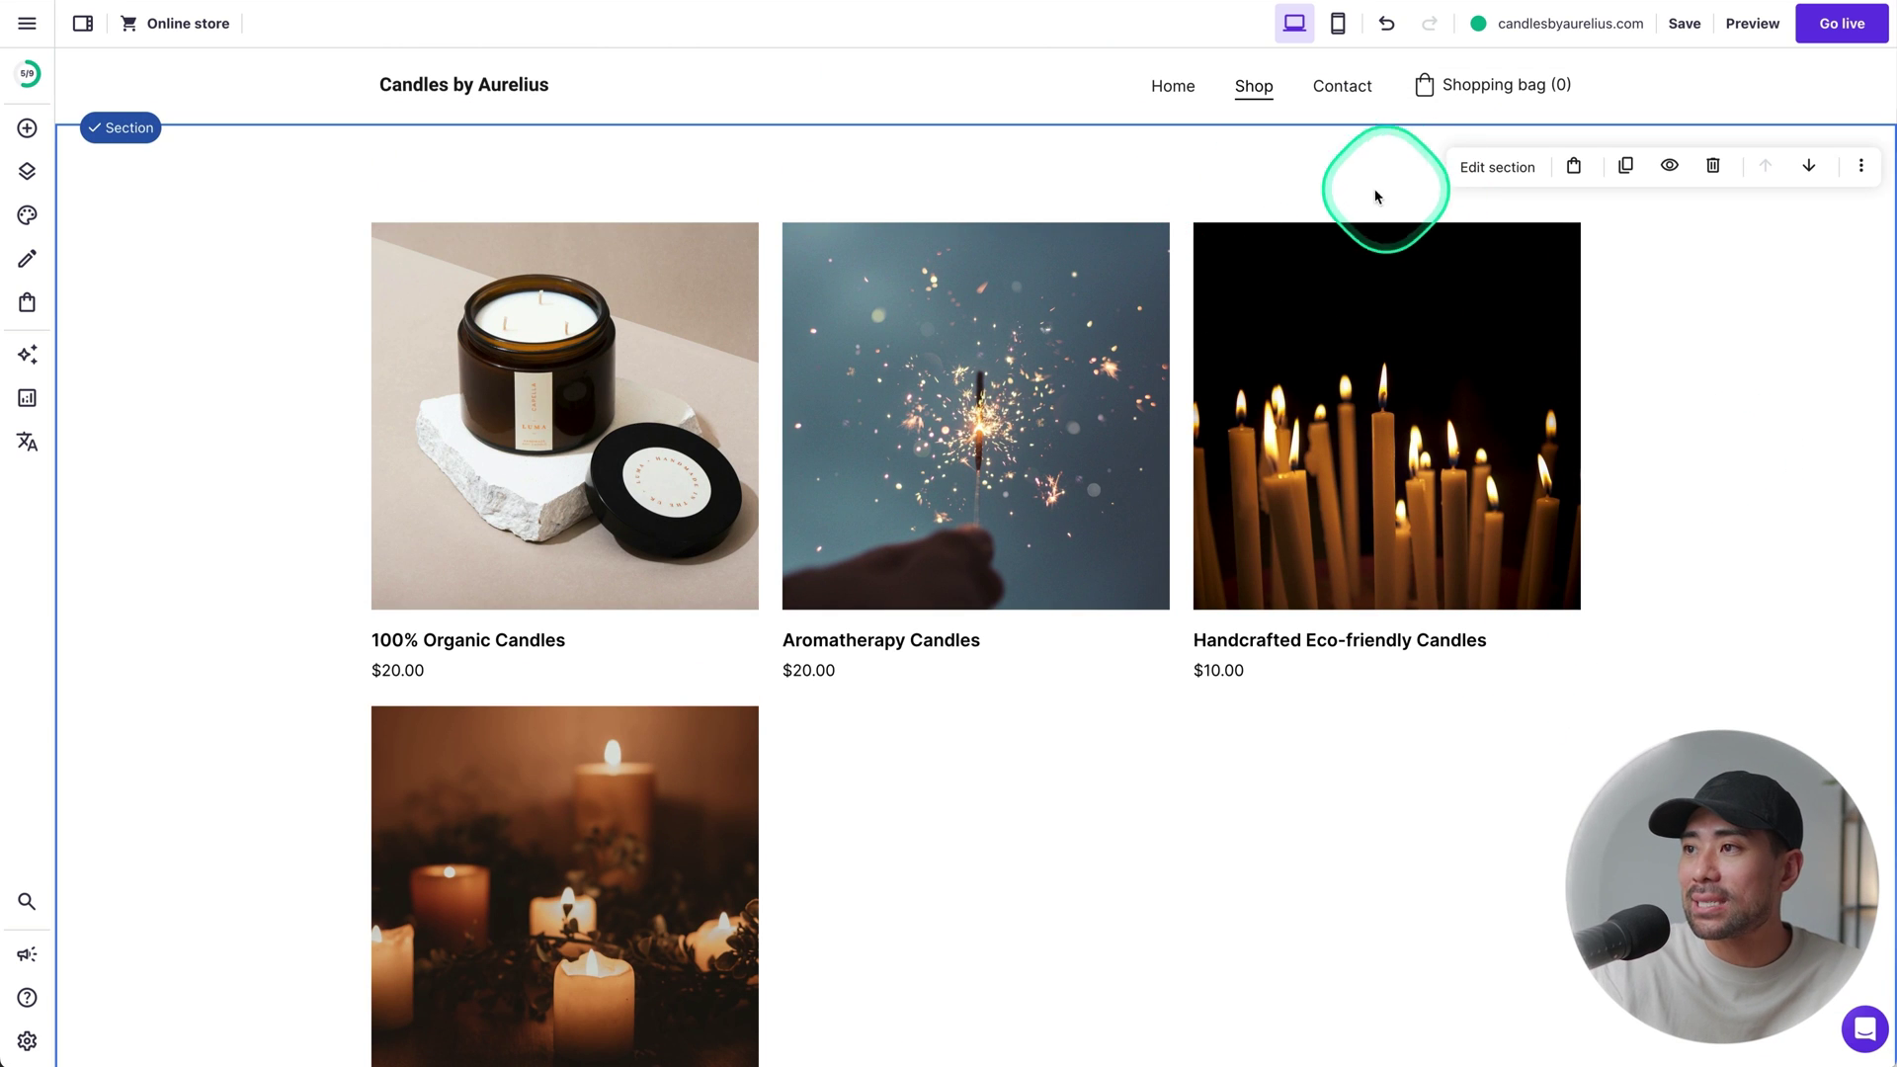
# Step: Set the shop product grid layout to two columns
pyautogui.click(1486, 167)
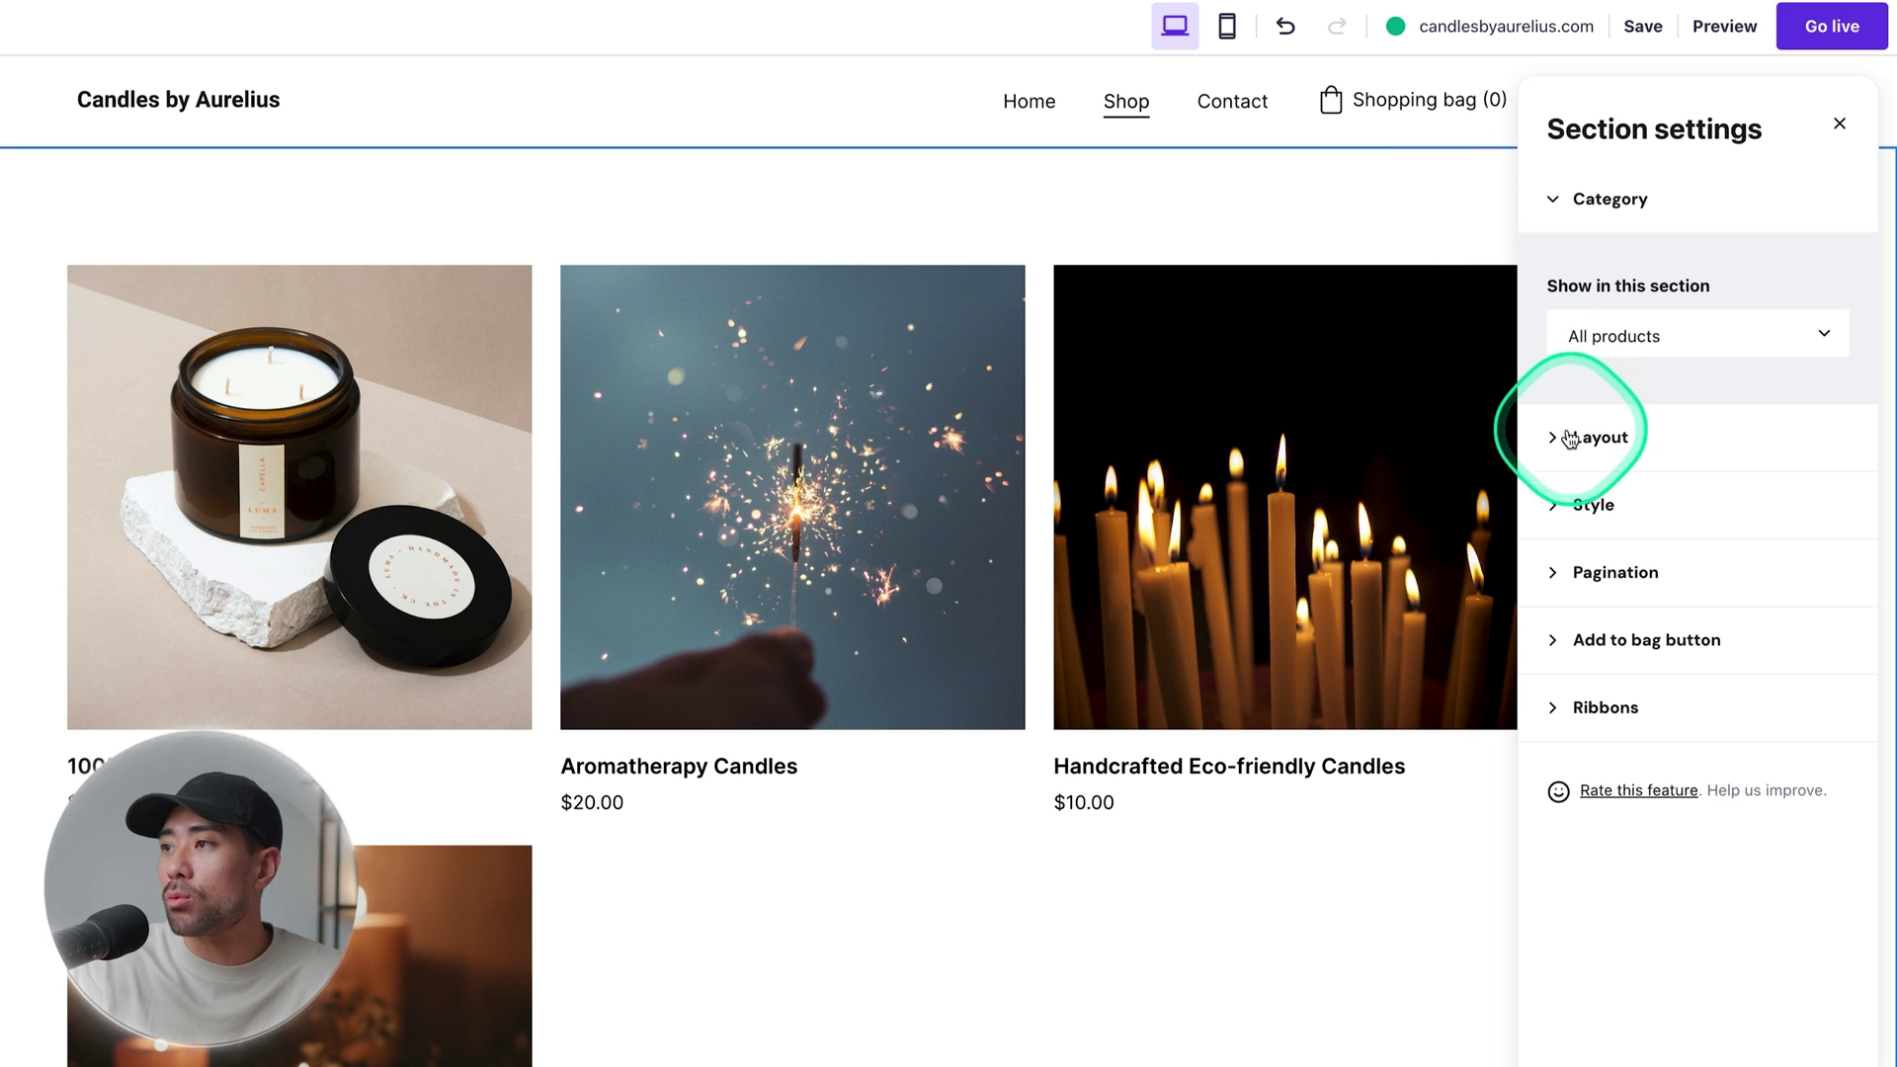
pyautogui.click(1553, 447)
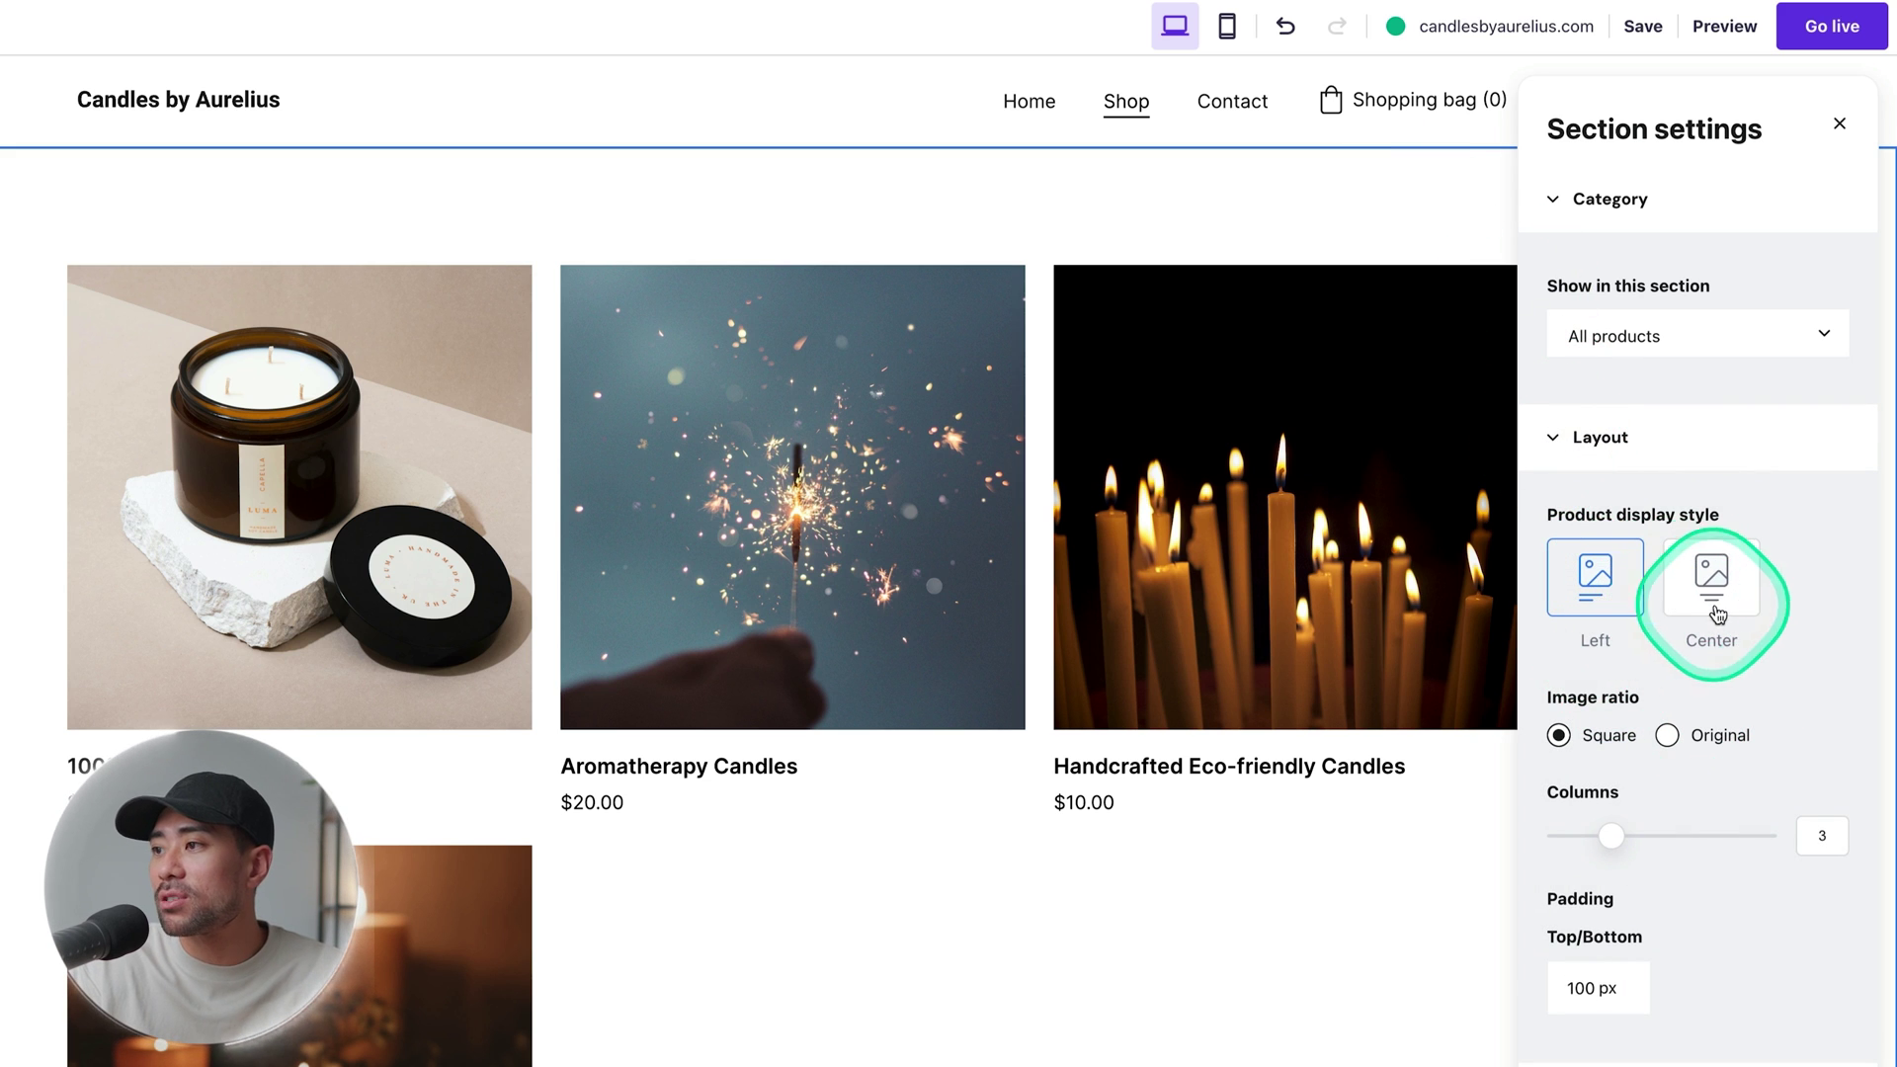
pyautogui.moveTo(1623, 844); pyautogui.dragTo(1574, 836)
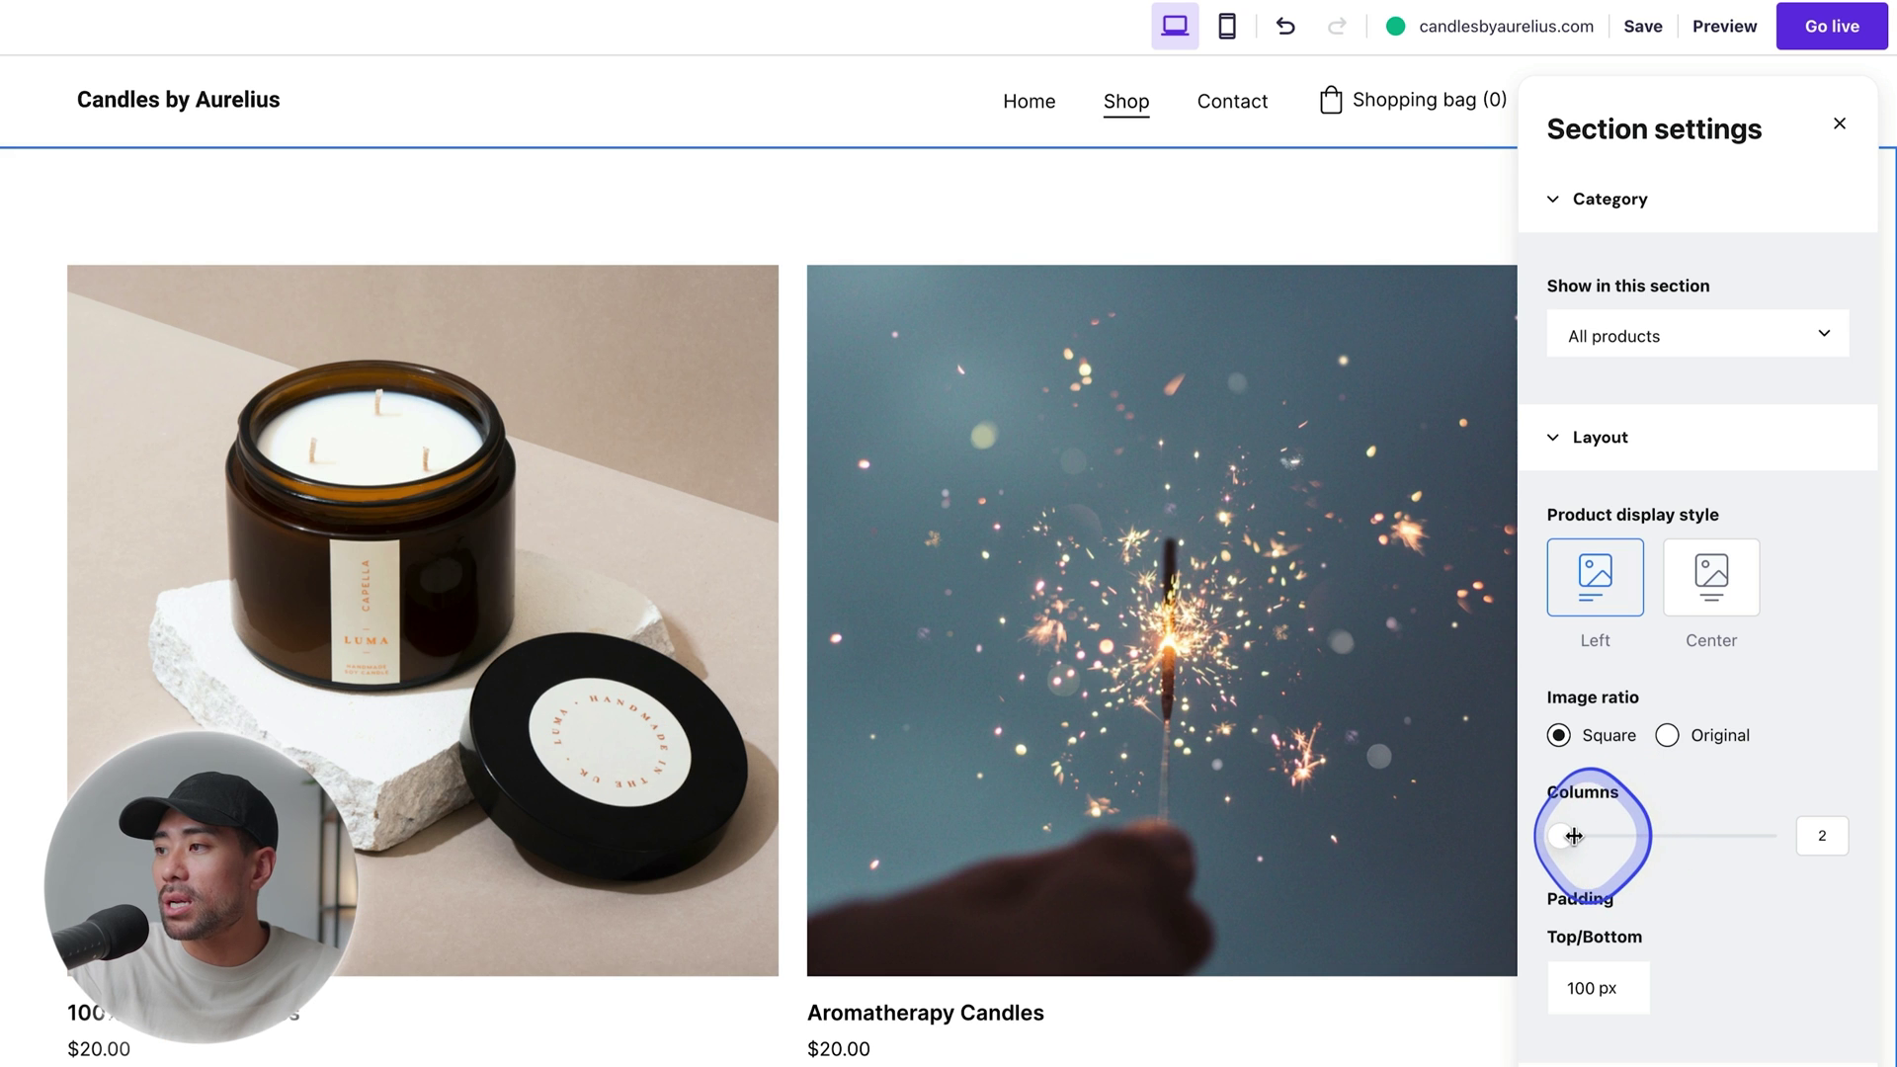
pyautogui.scroll(-15, 1050, 995)
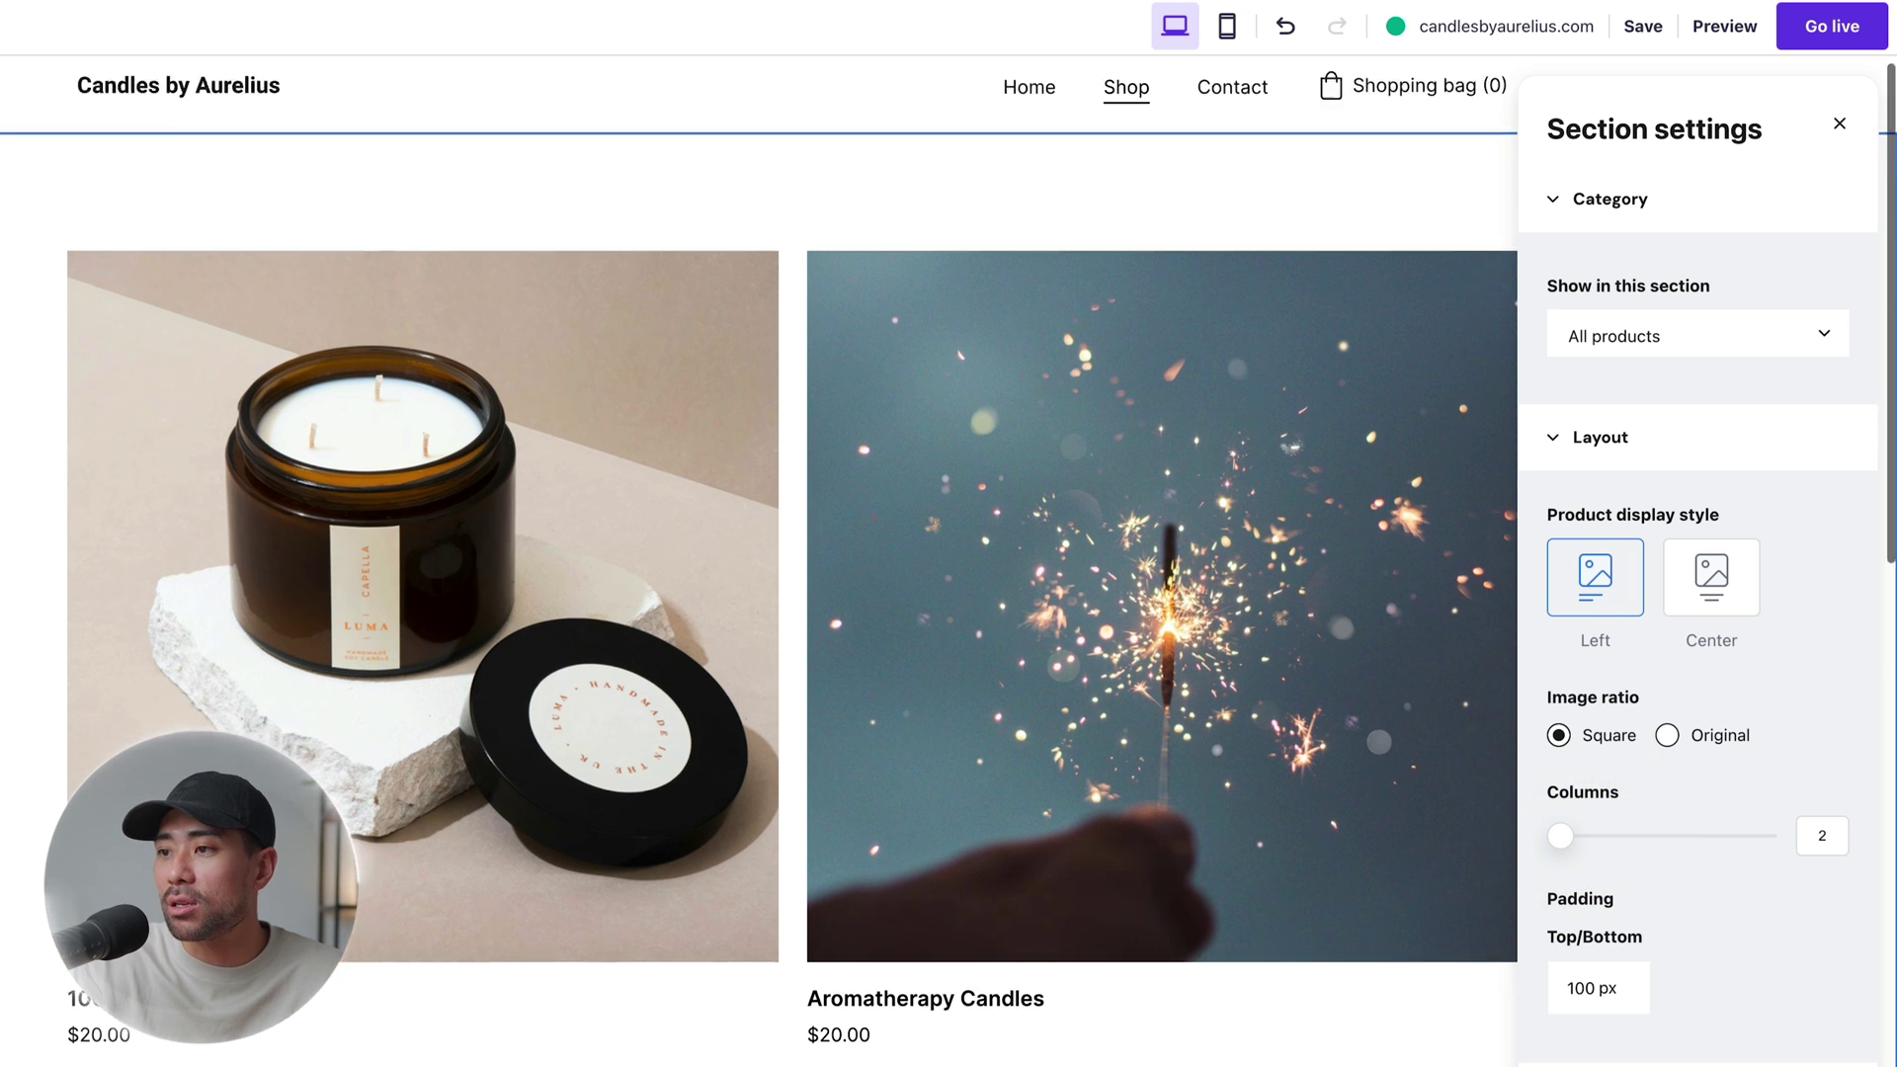
pyautogui.scroll(12, 731, 796)
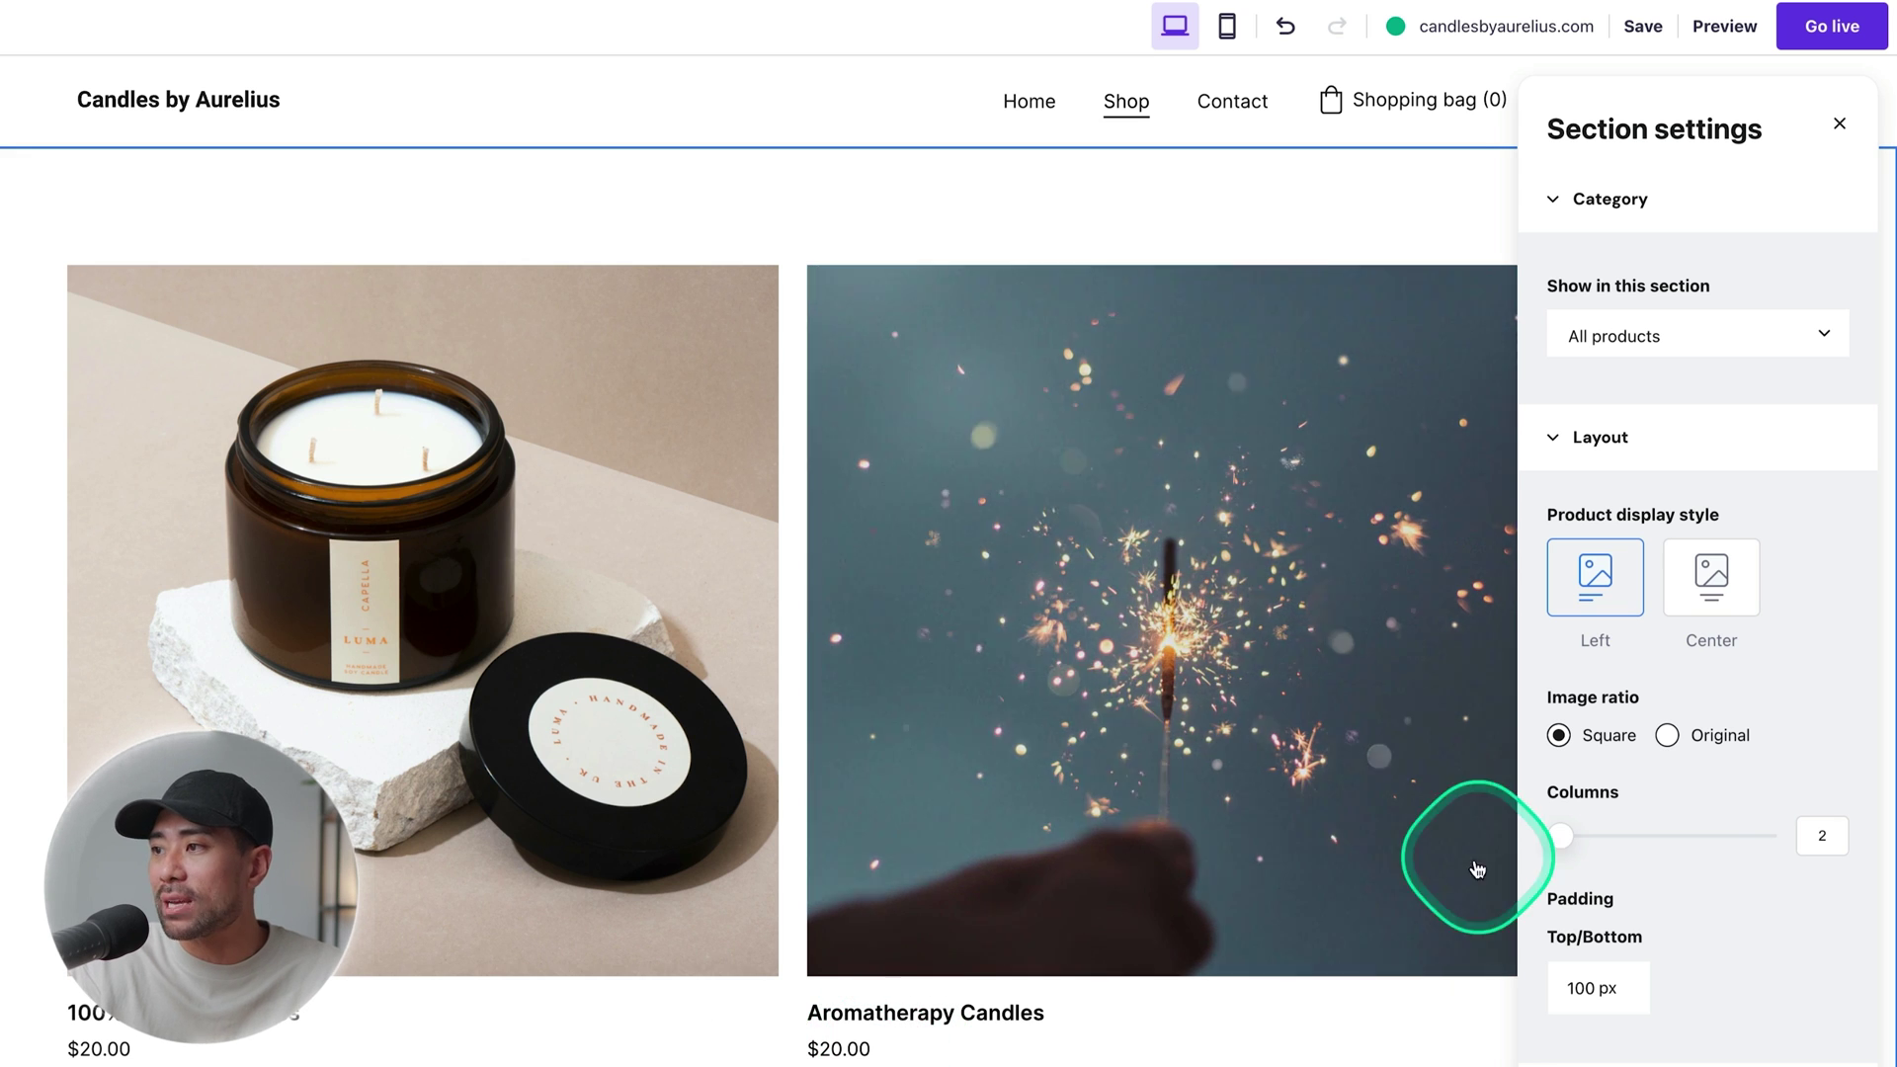
# Step: Turn on an Add to bag button under every product and close the section settings
pyautogui.scroll(-2, 1748, 771)
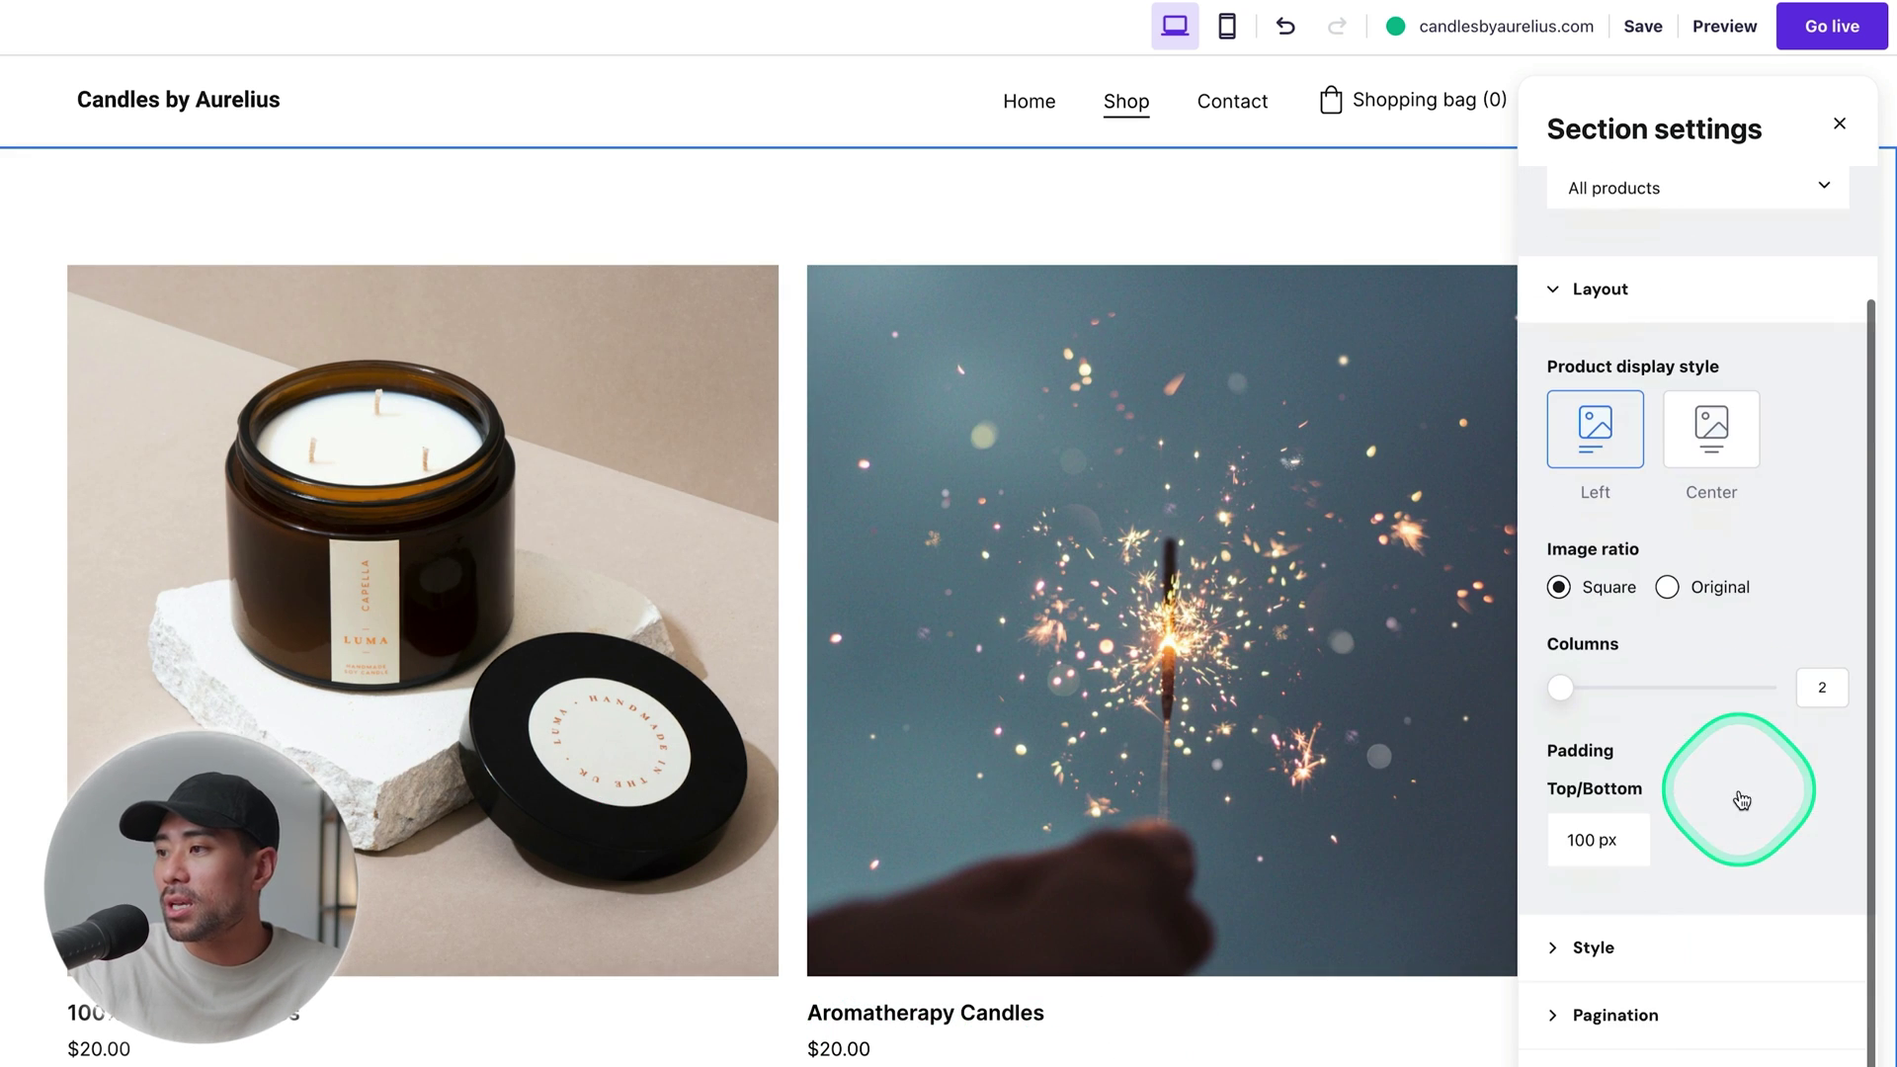
pyautogui.click(1558, 952)
pyautogui.scroll(-3, 1558, 958)
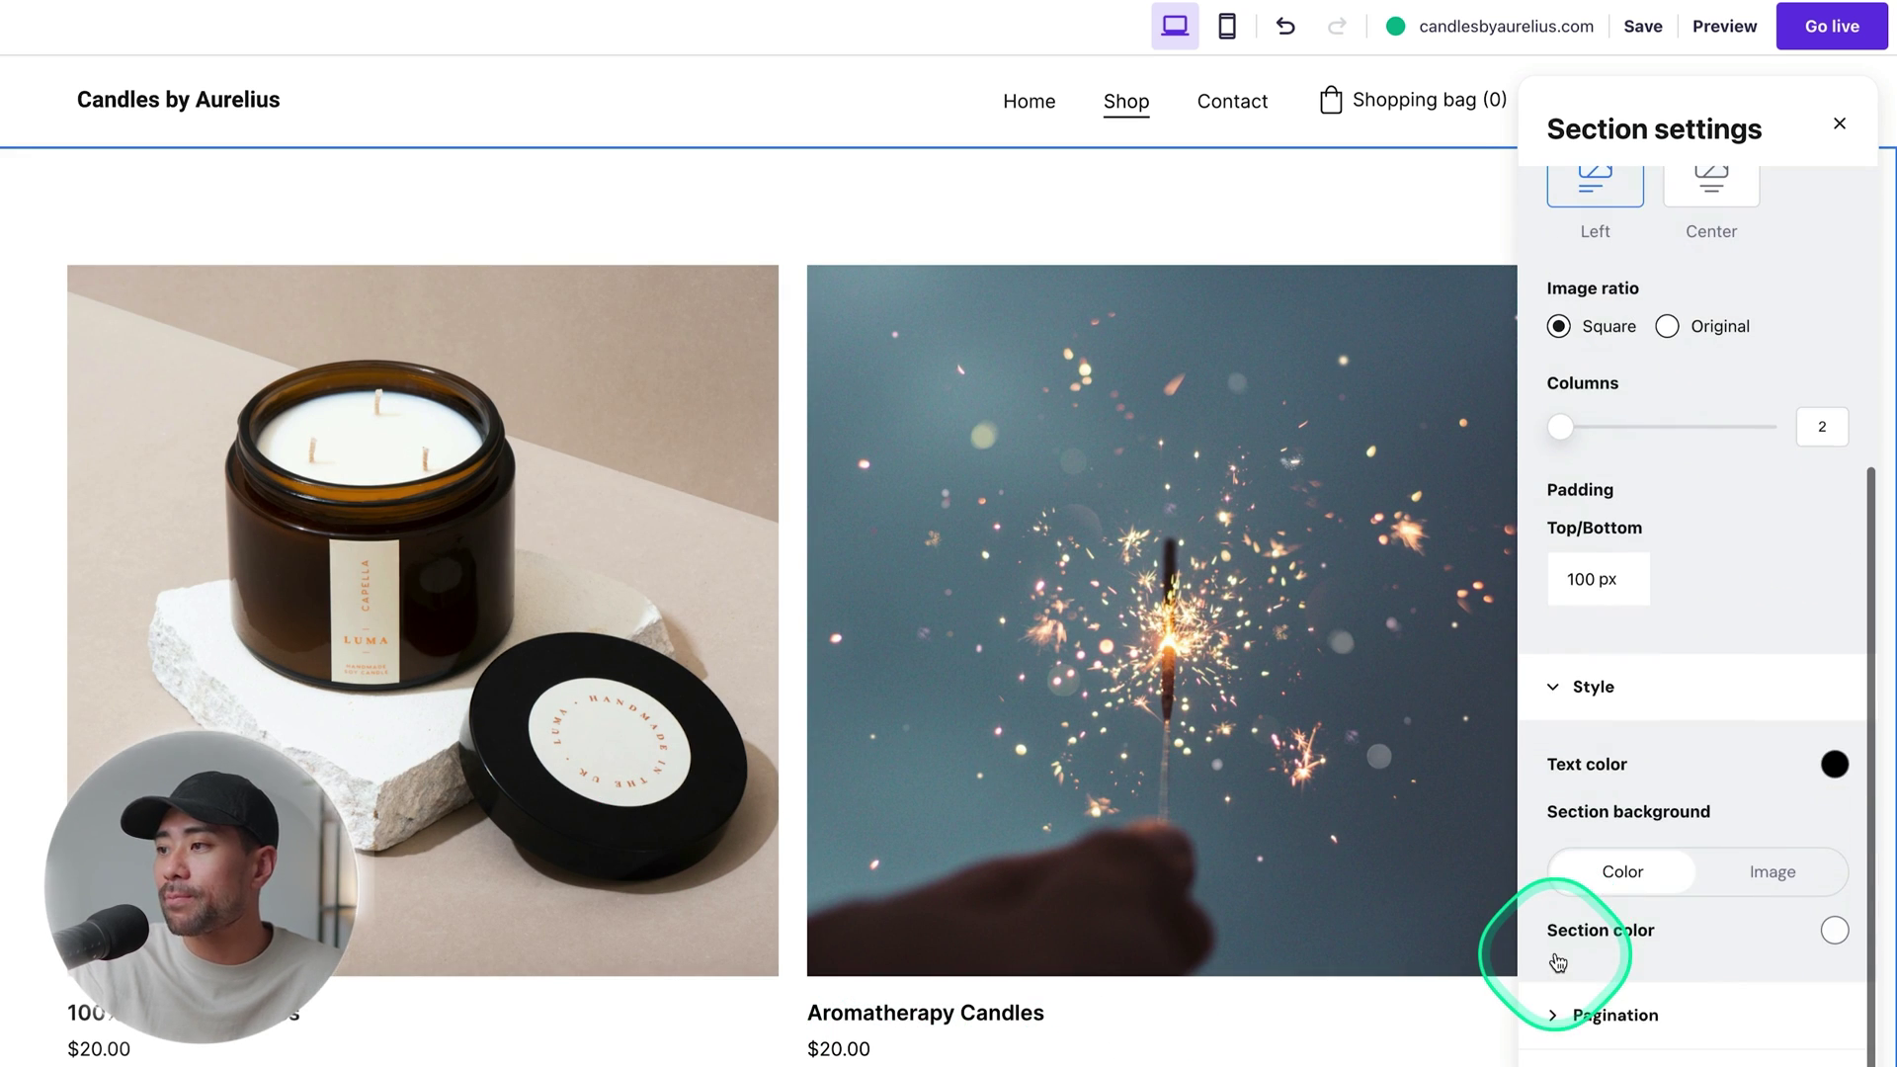
pyautogui.click(1554, 1021)
pyautogui.scroll(-3, 1553, 998)
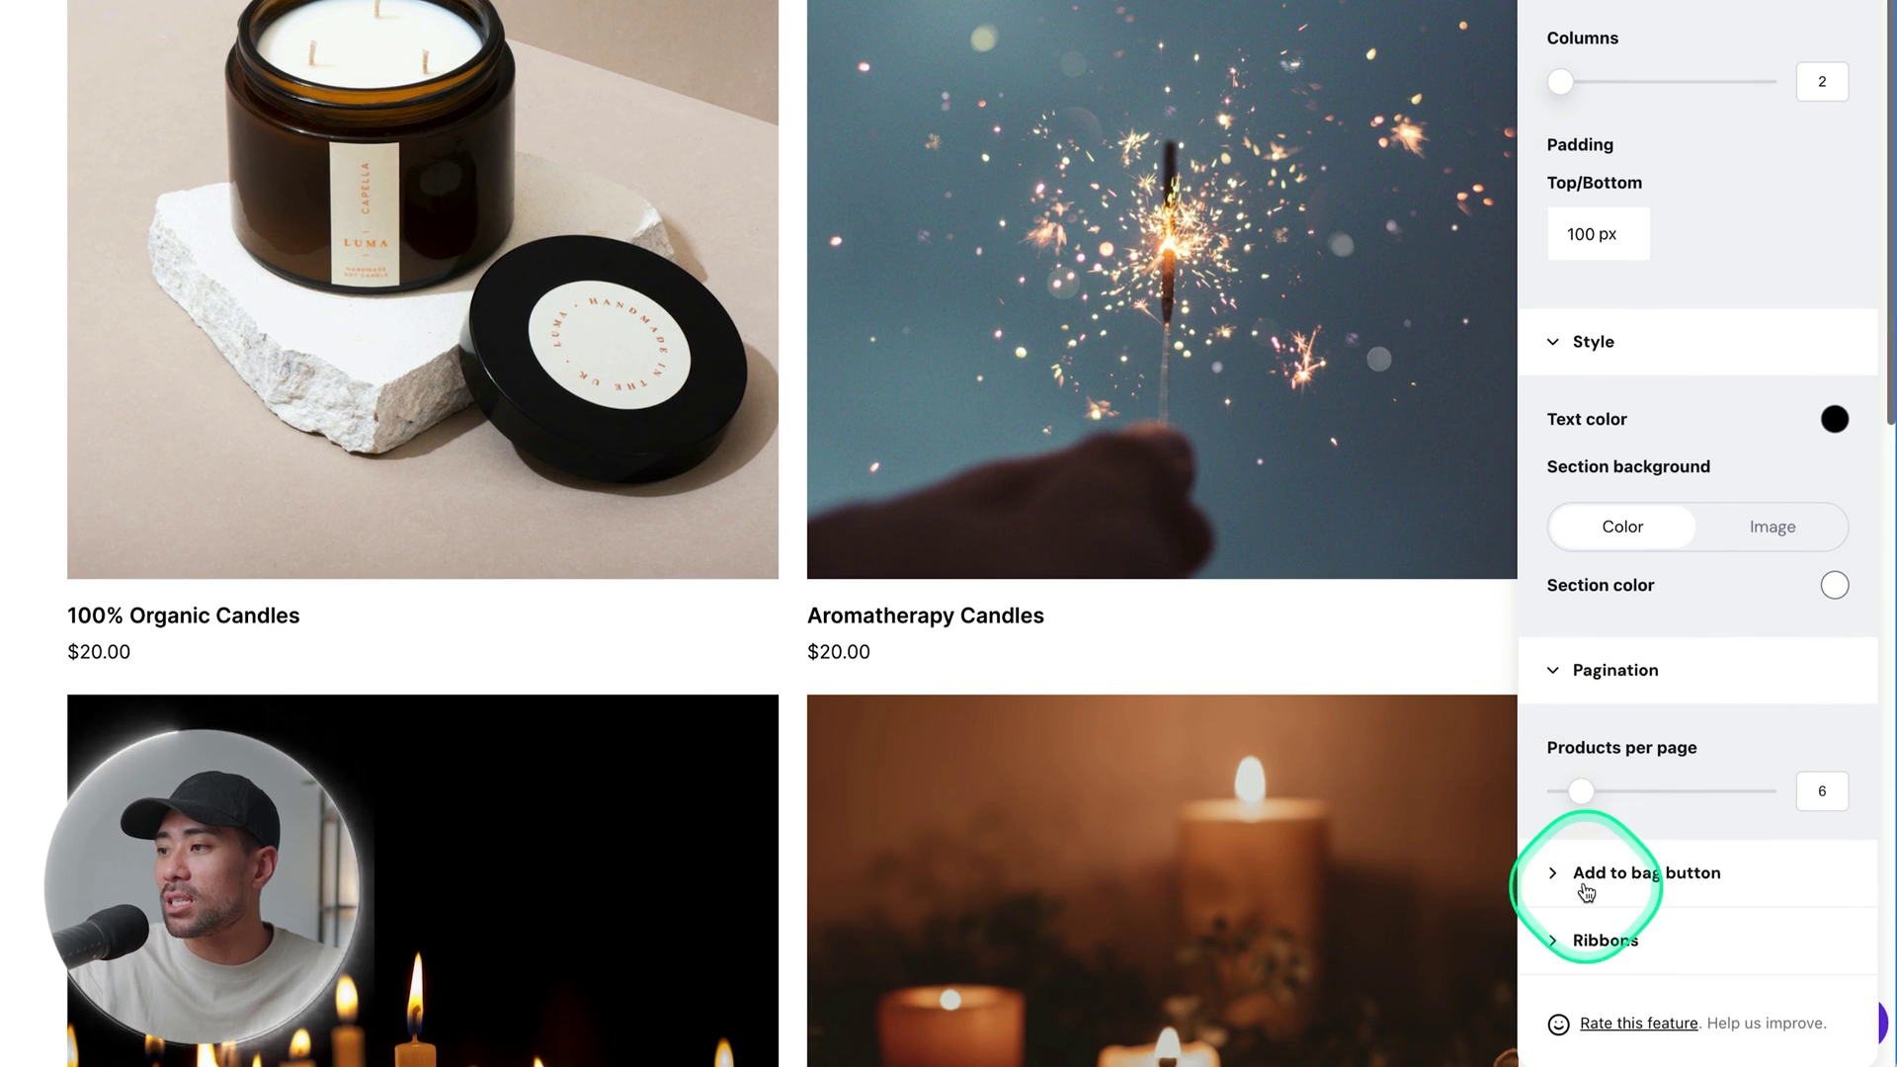
pyautogui.click(1581, 882)
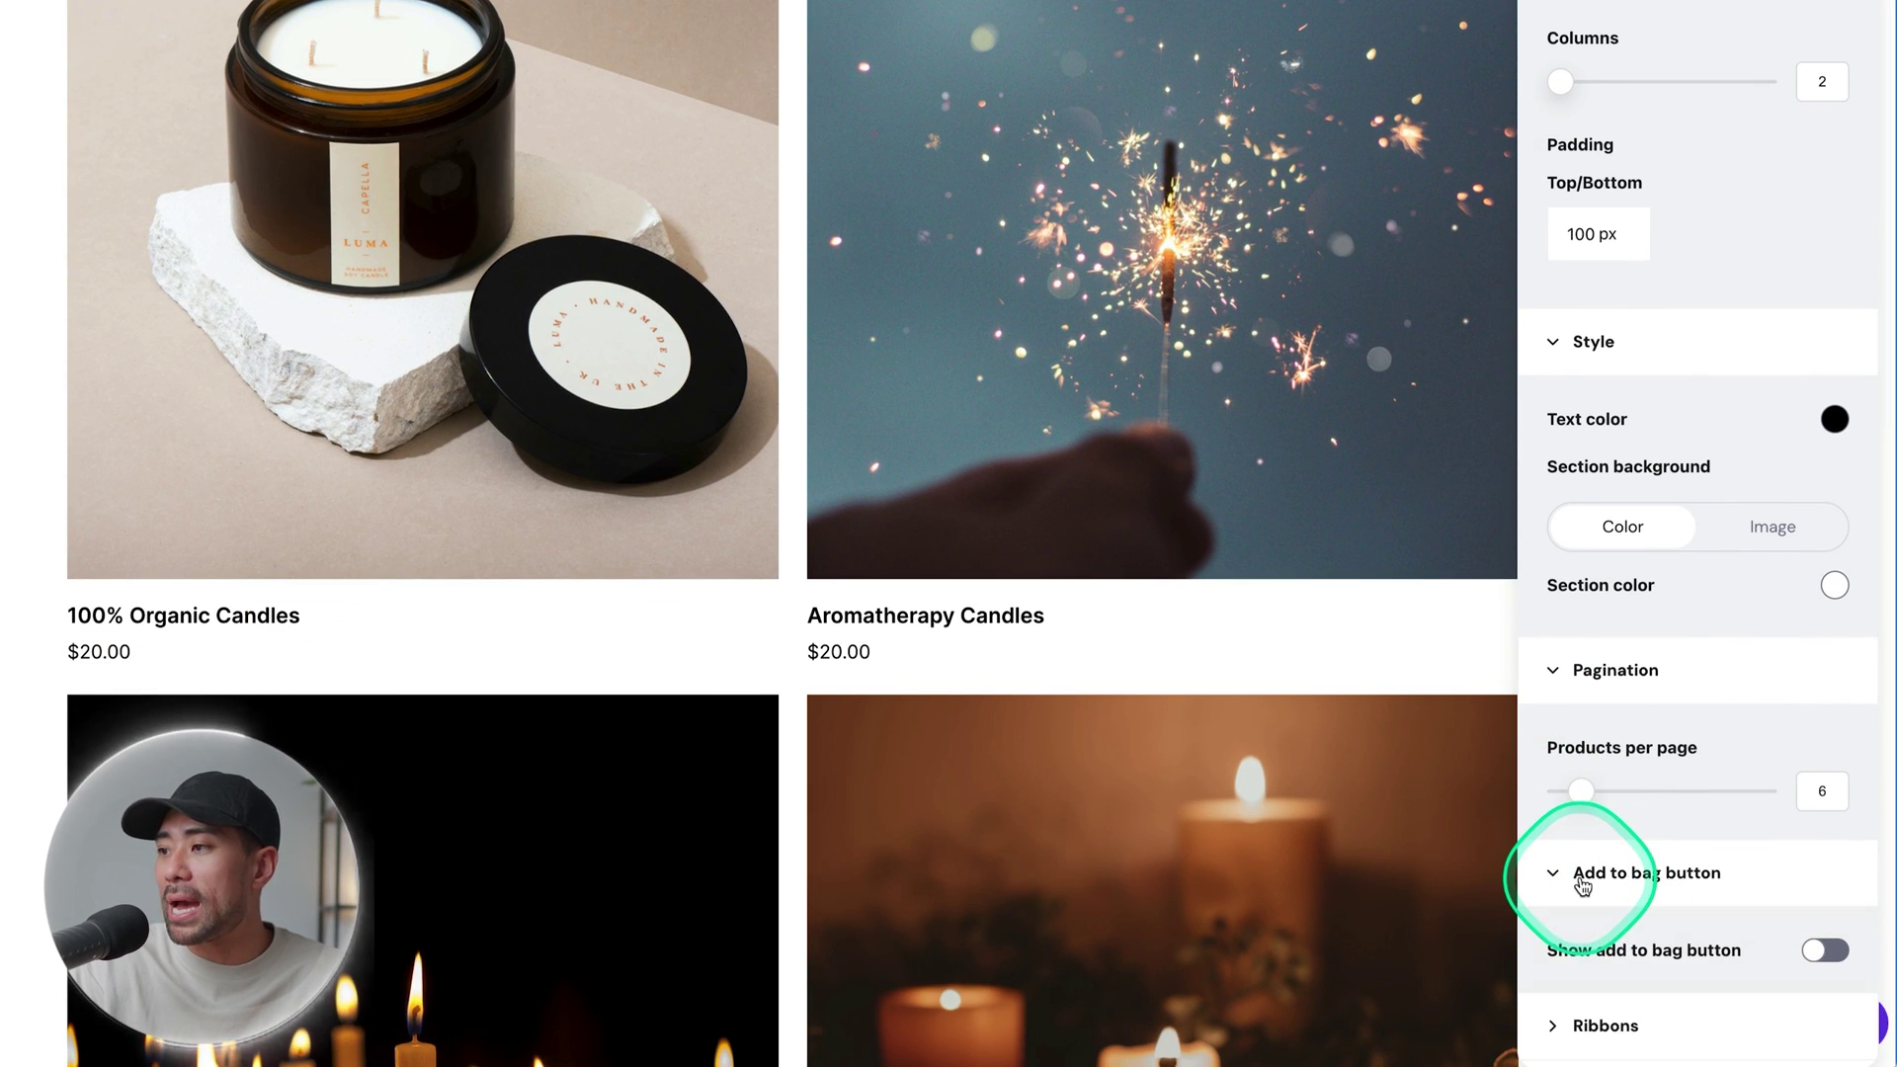
pyautogui.scroll(-1, 1581, 881)
pyautogui.click(1824, 867)
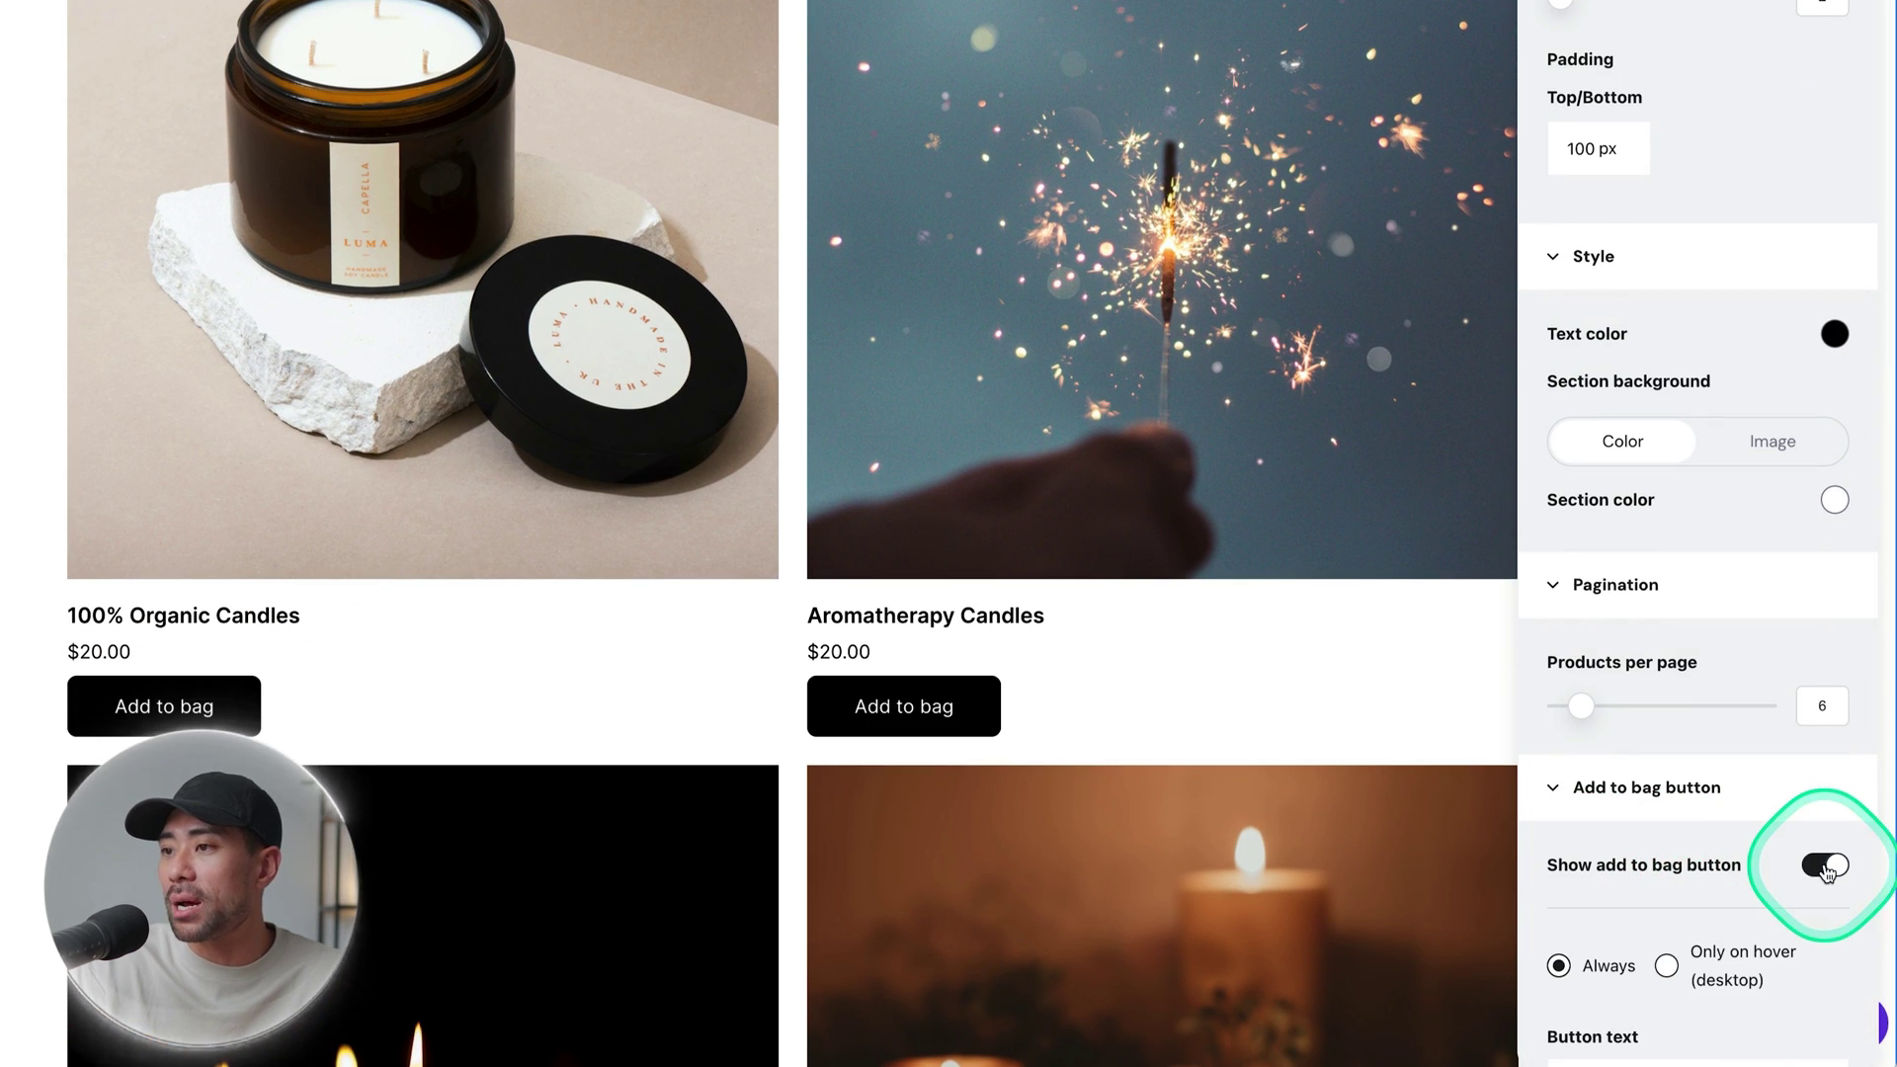
pyautogui.scroll(-10, 1016, 728)
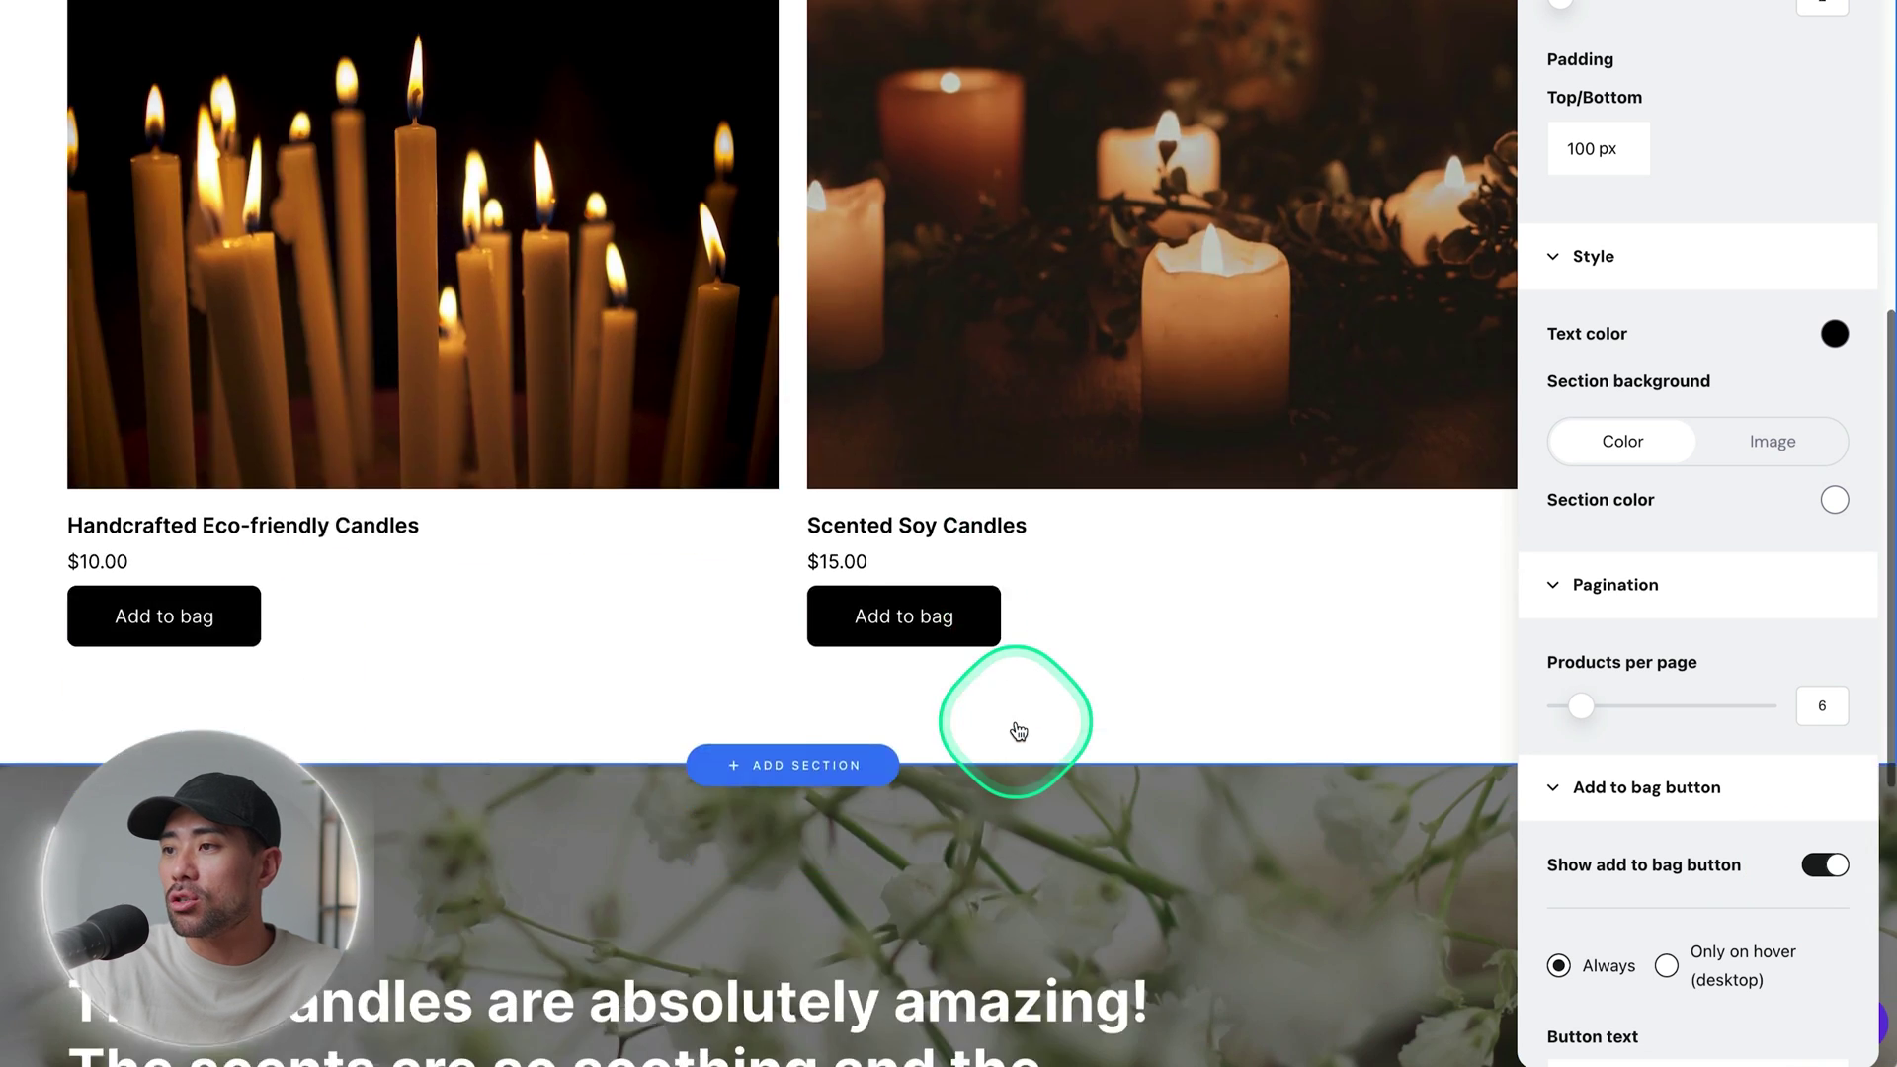
pyautogui.scroll(13, 1015, 721)
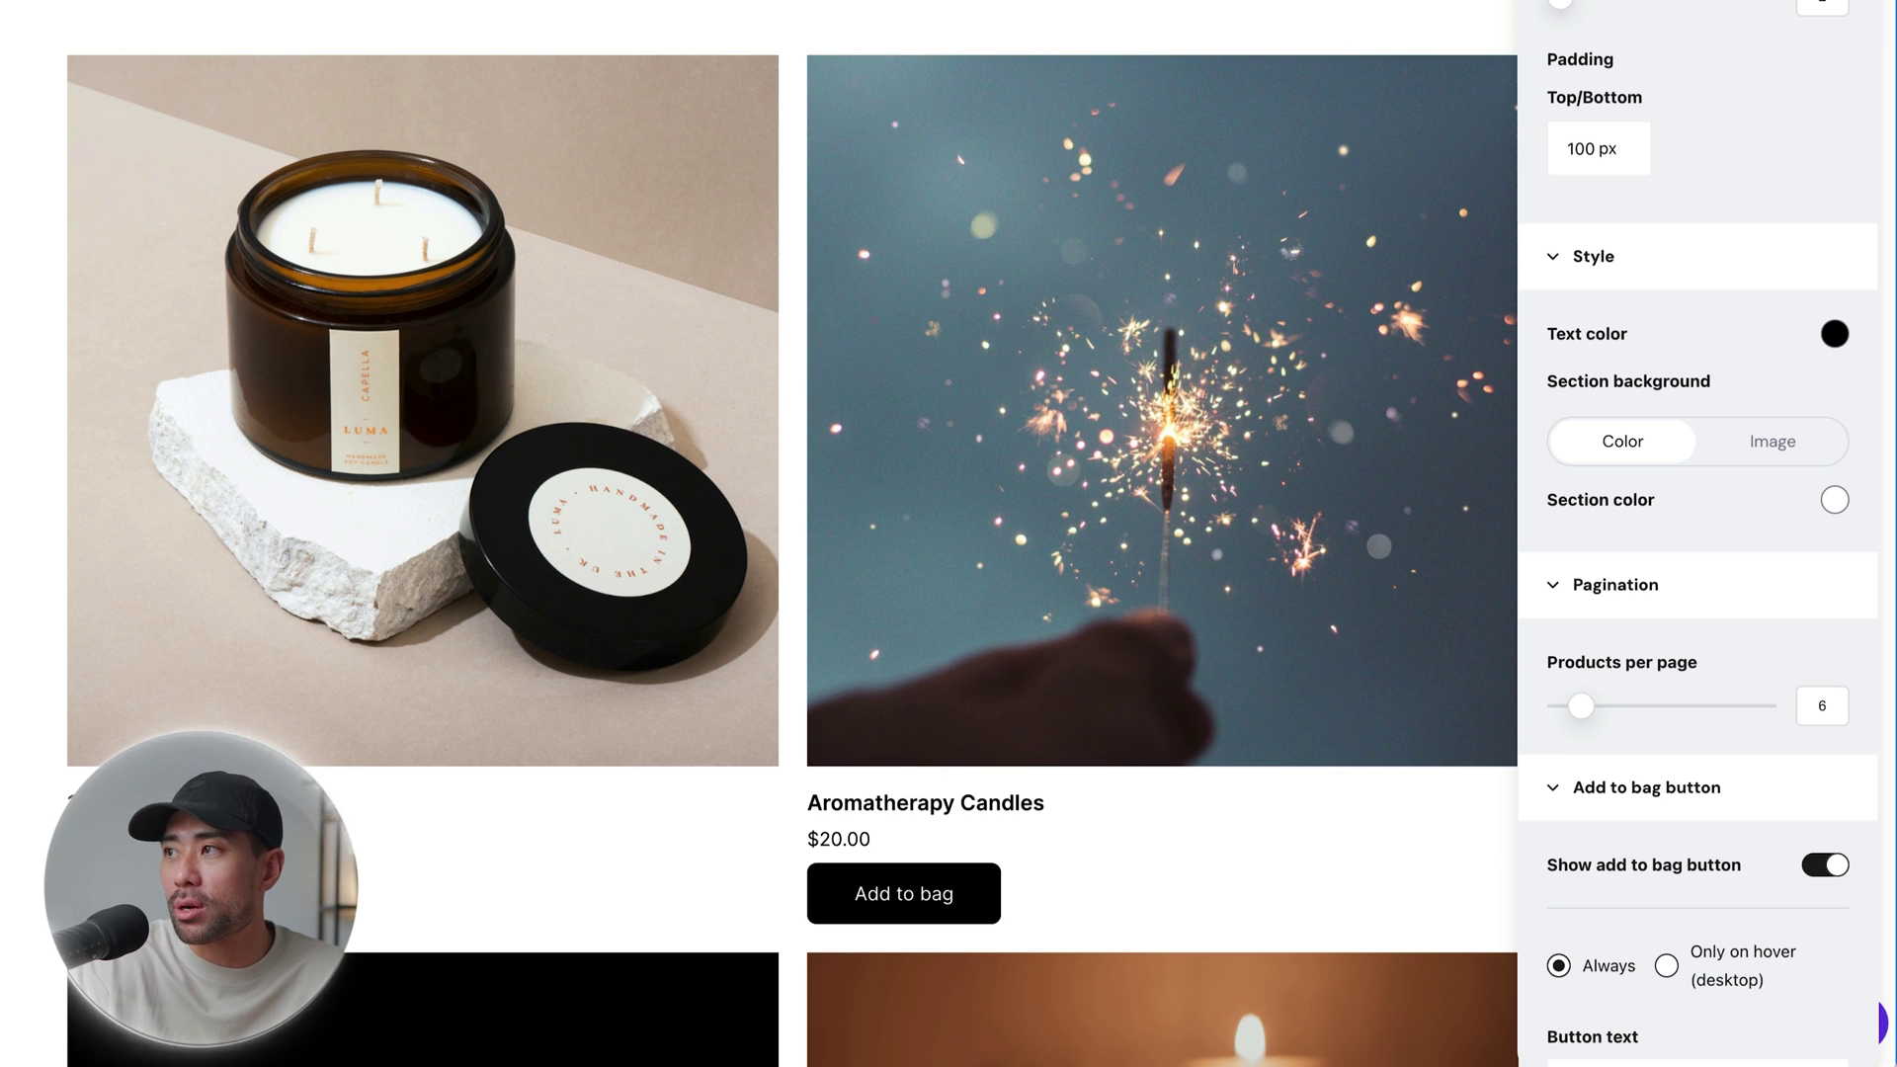
pyautogui.press('Escape')
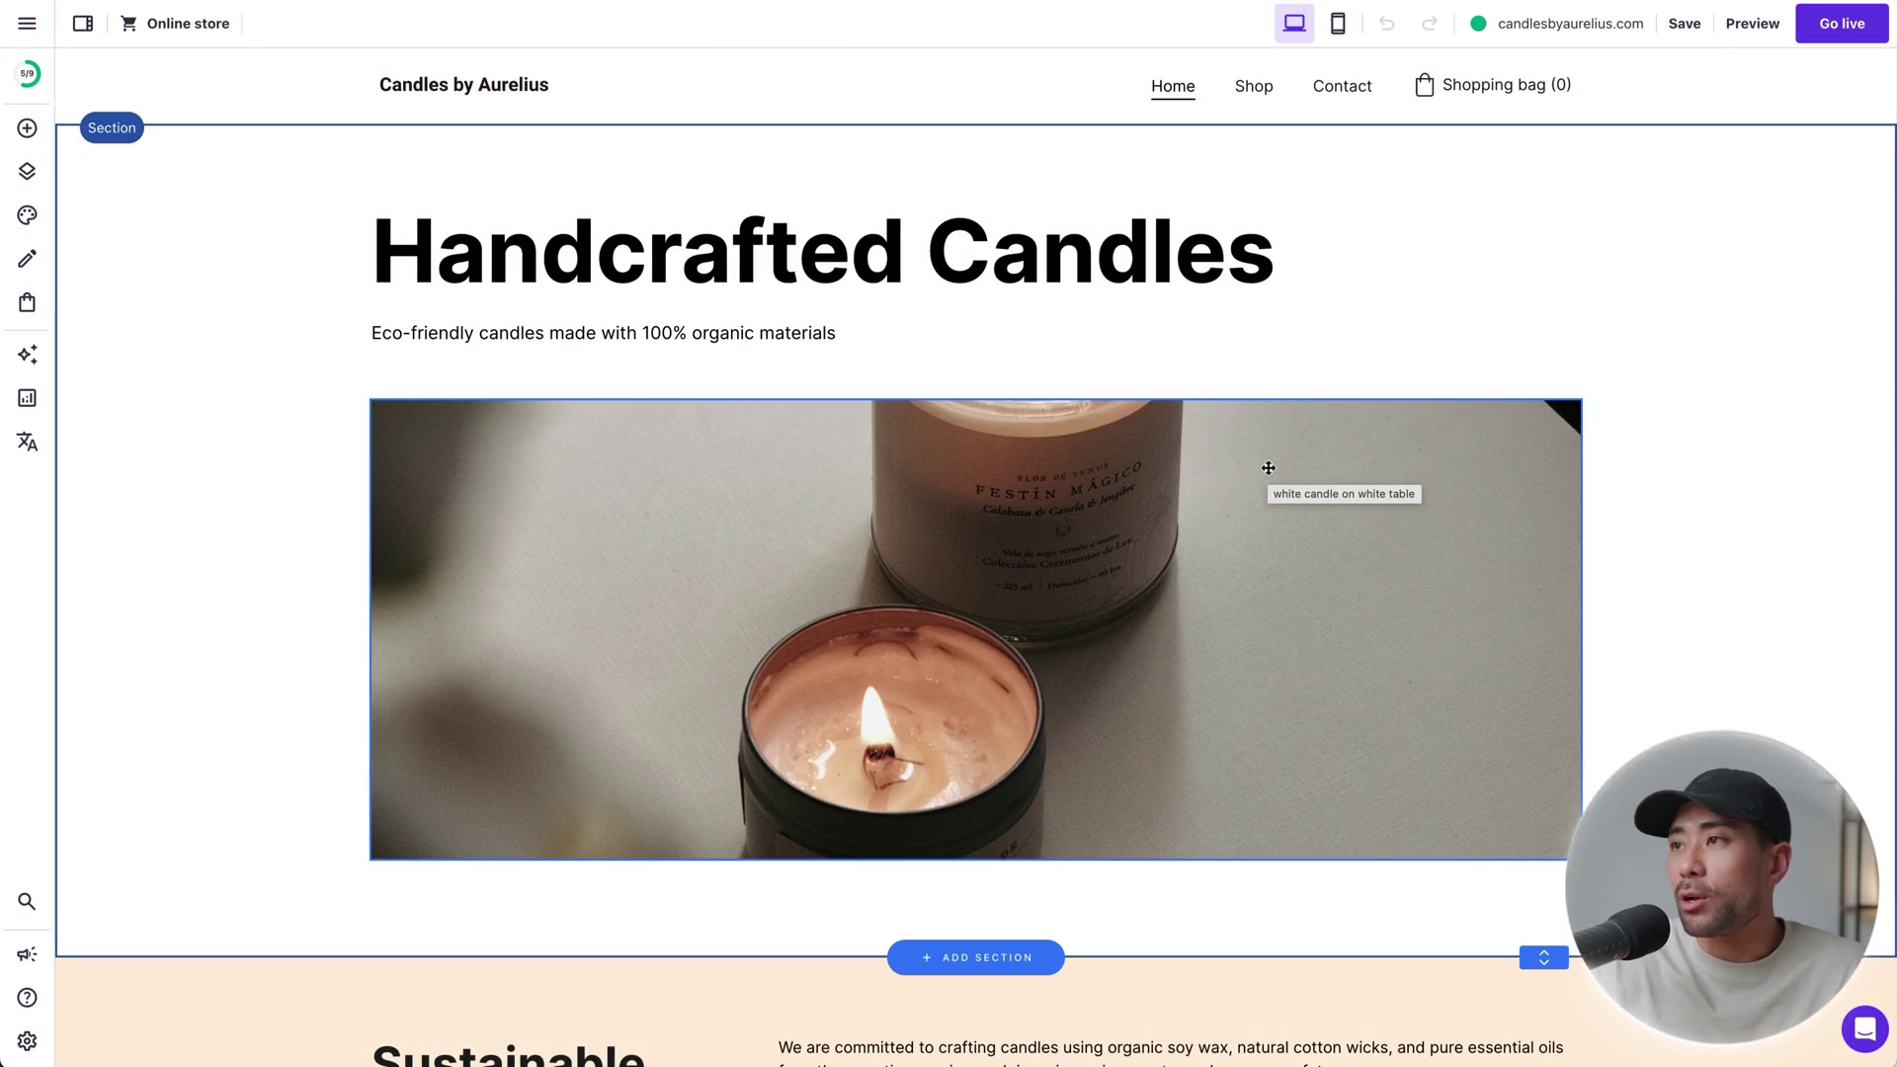
# Step: Review the Shop and Contact pages in the editor
pyautogui.click(1250, 88)
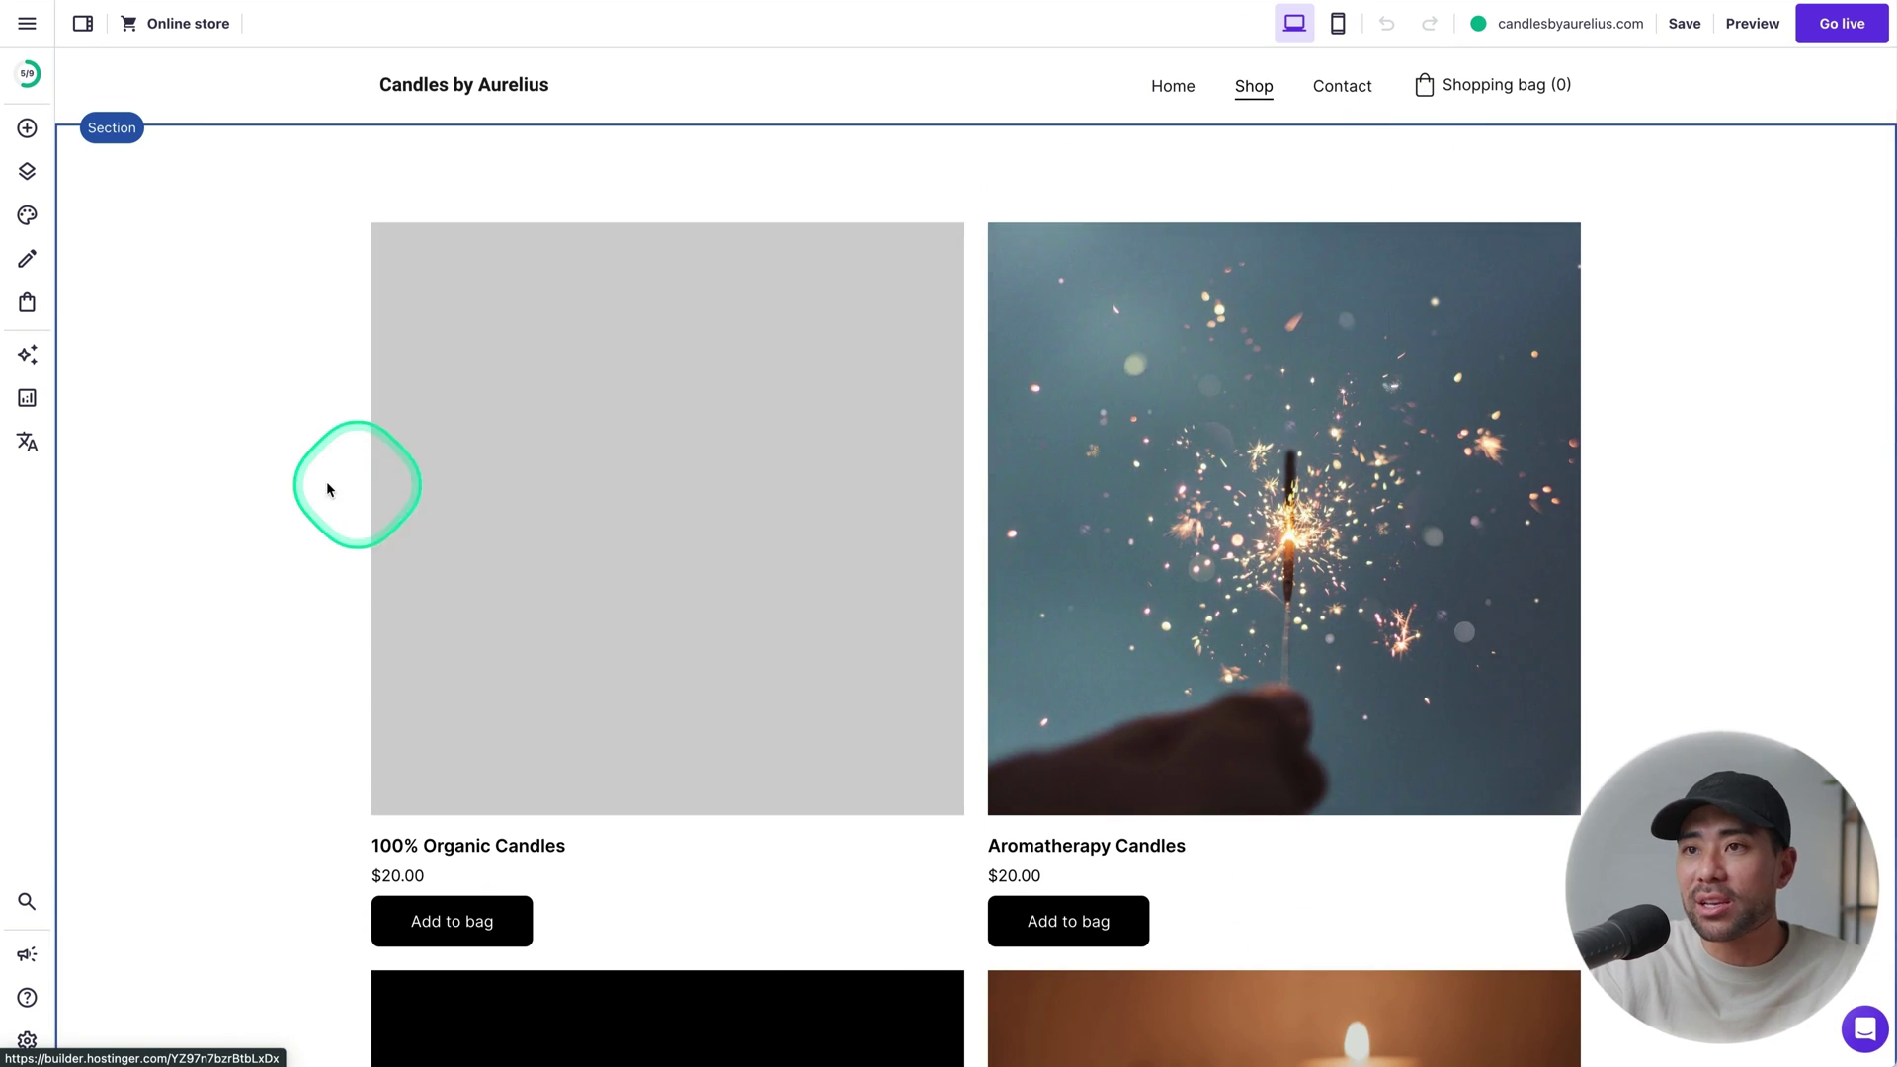
pyautogui.click(1339, 89)
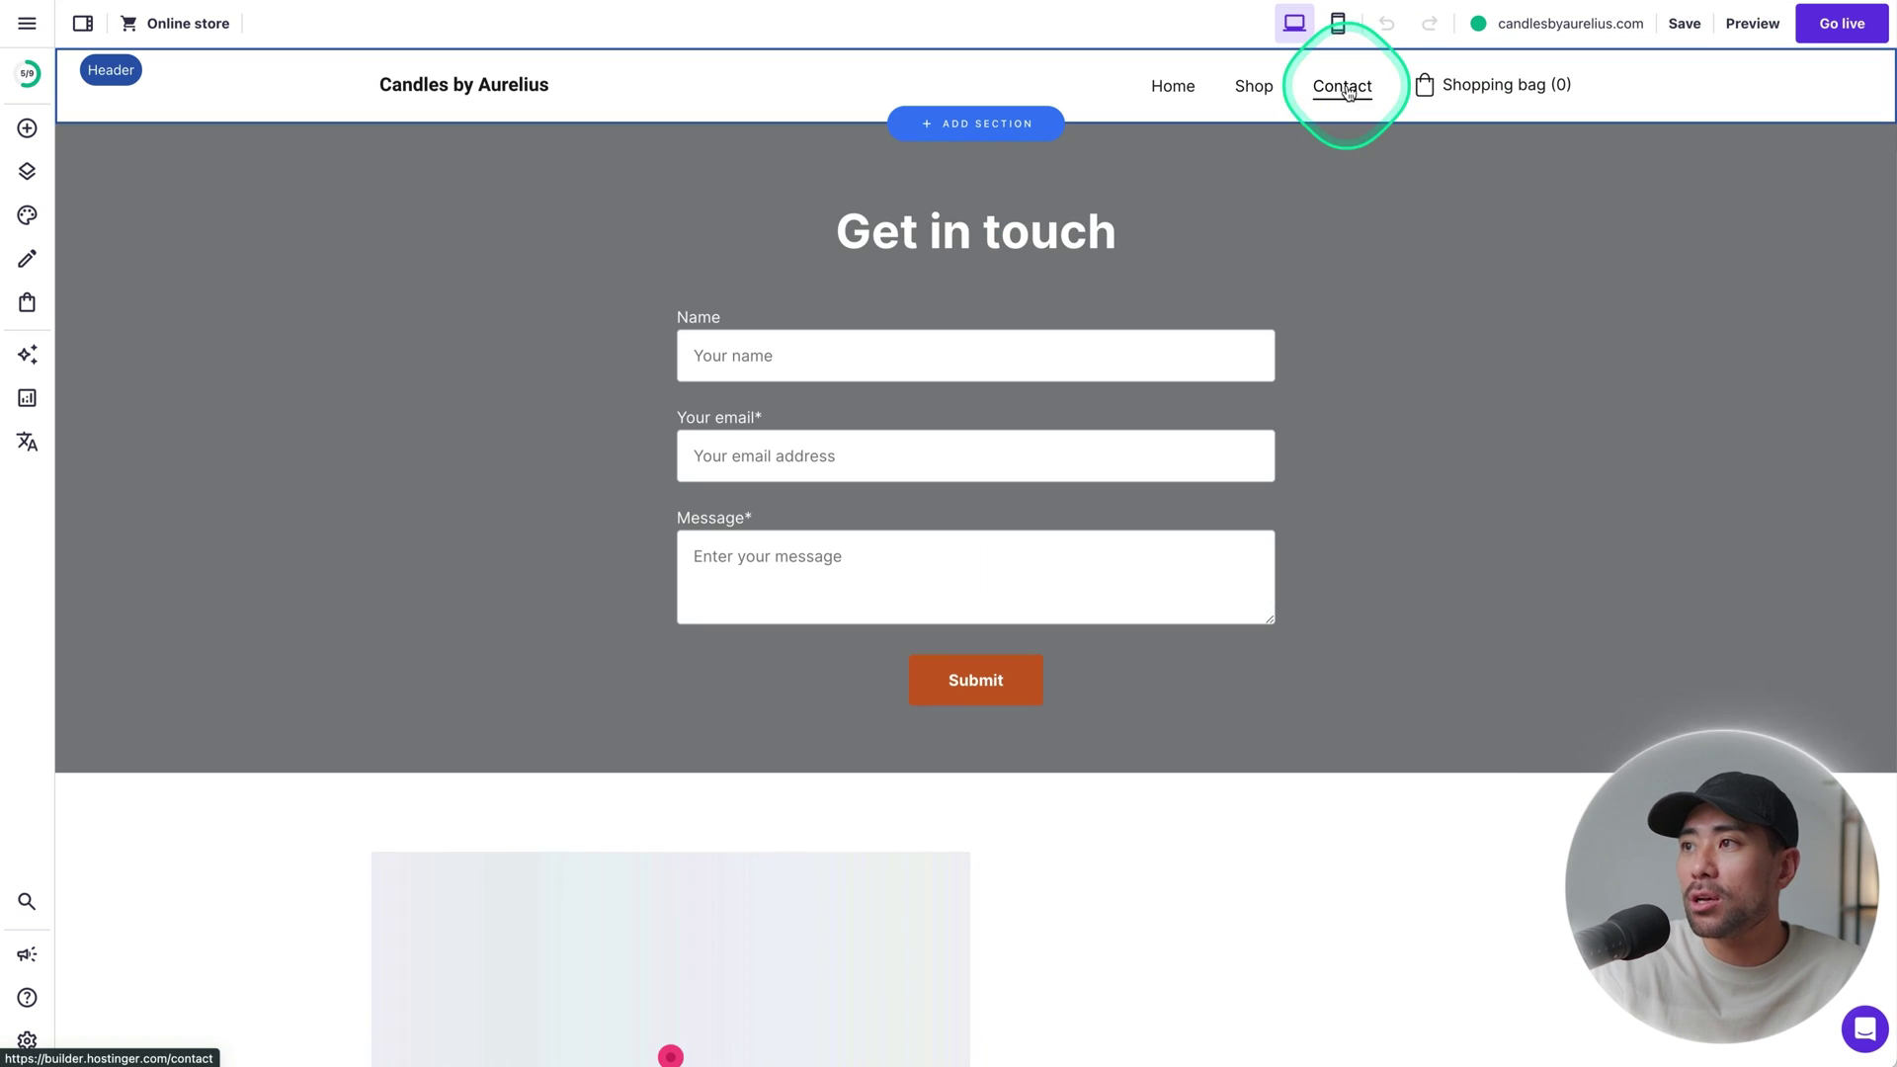
pyautogui.scroll(-3, 1397, 383)
pyautogui.scroll(3, 1397, 383)
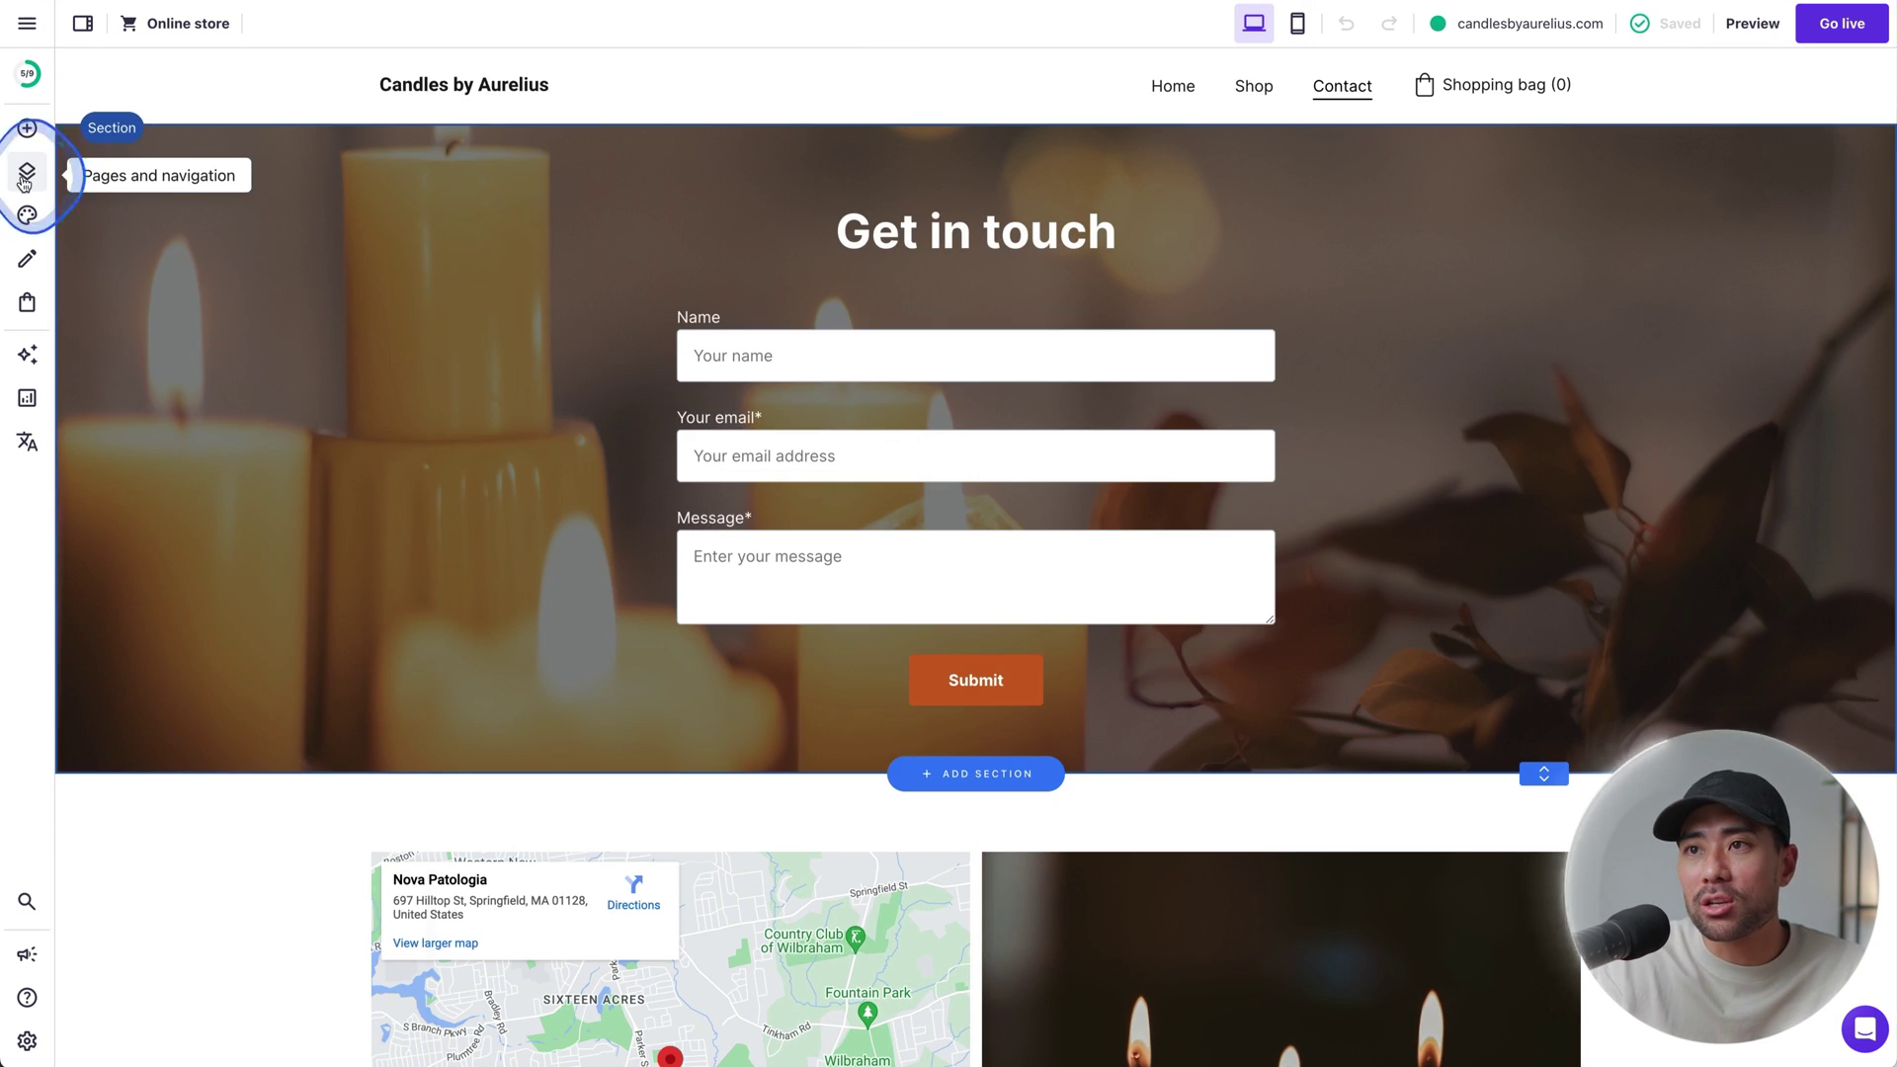
# Step: Check the site's page list, then go back to the Home page
pyautogui.click(27, 172)
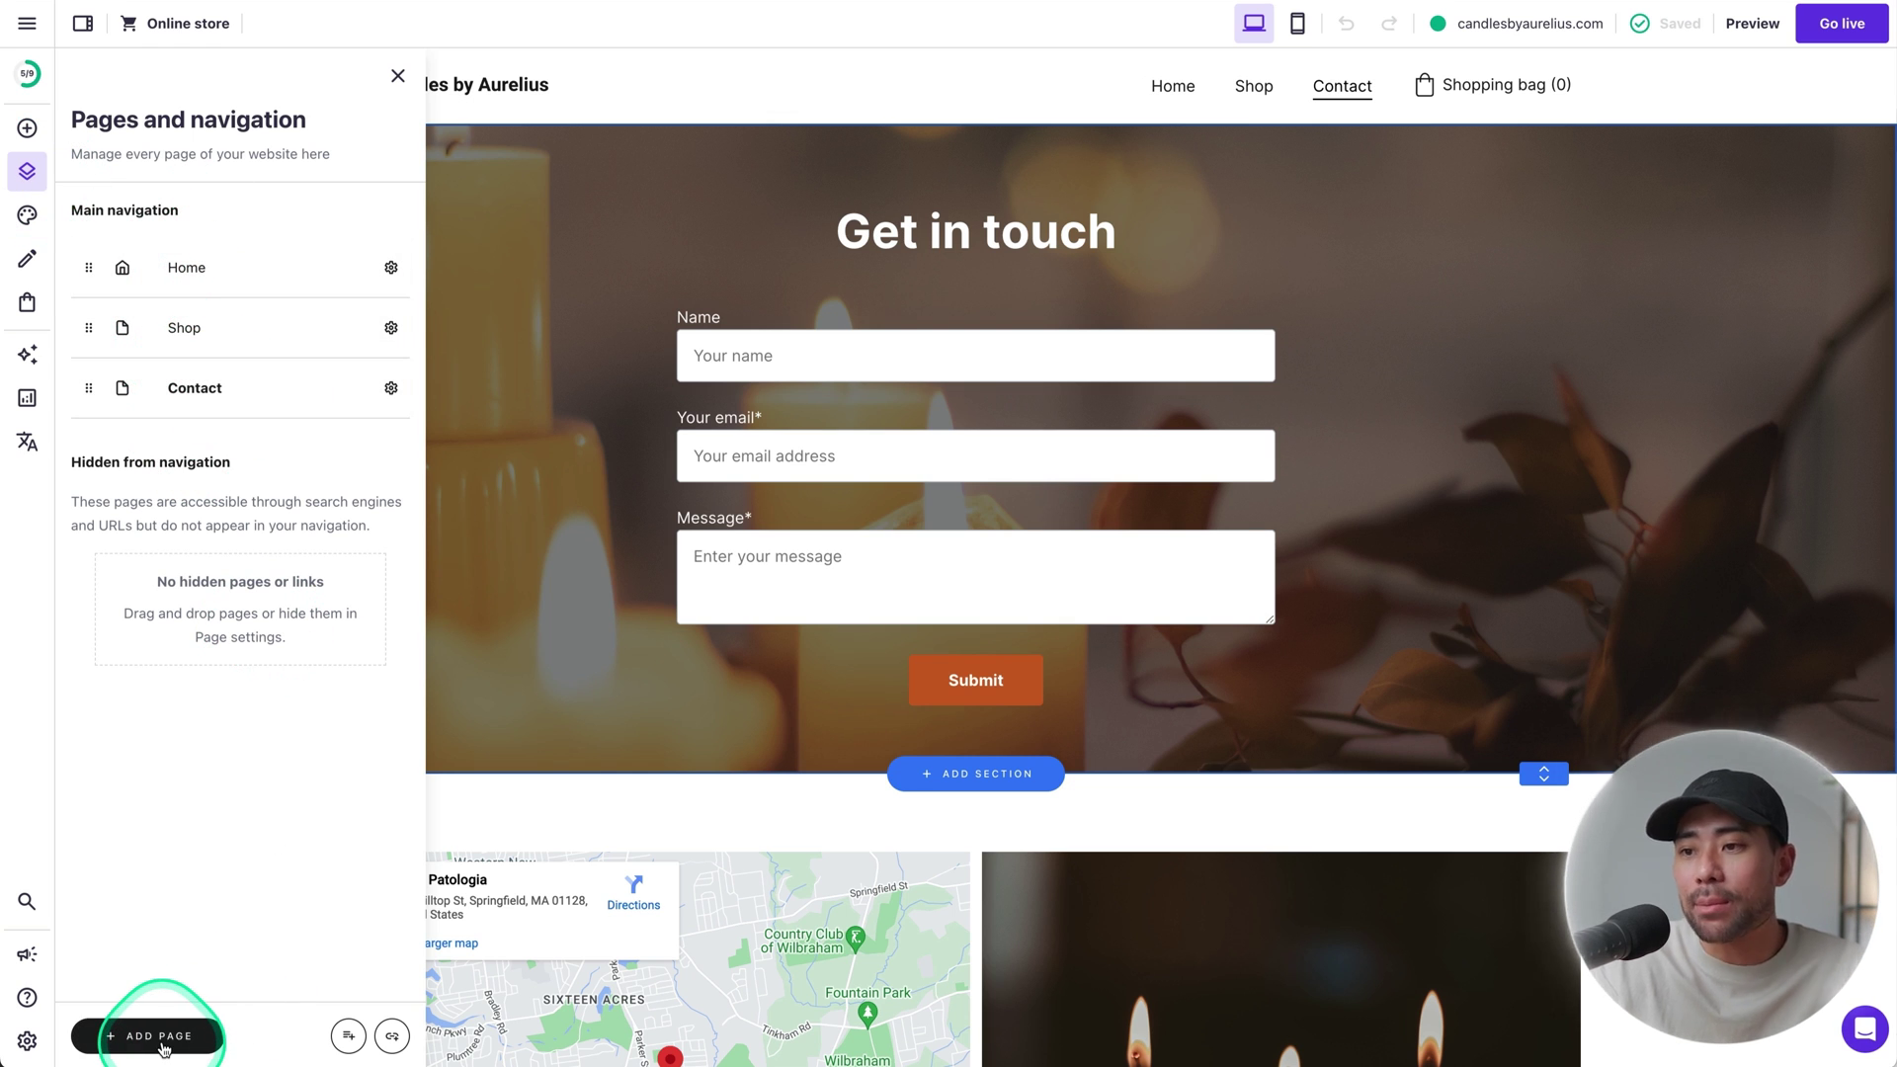
pyautogui.click(422, 158)
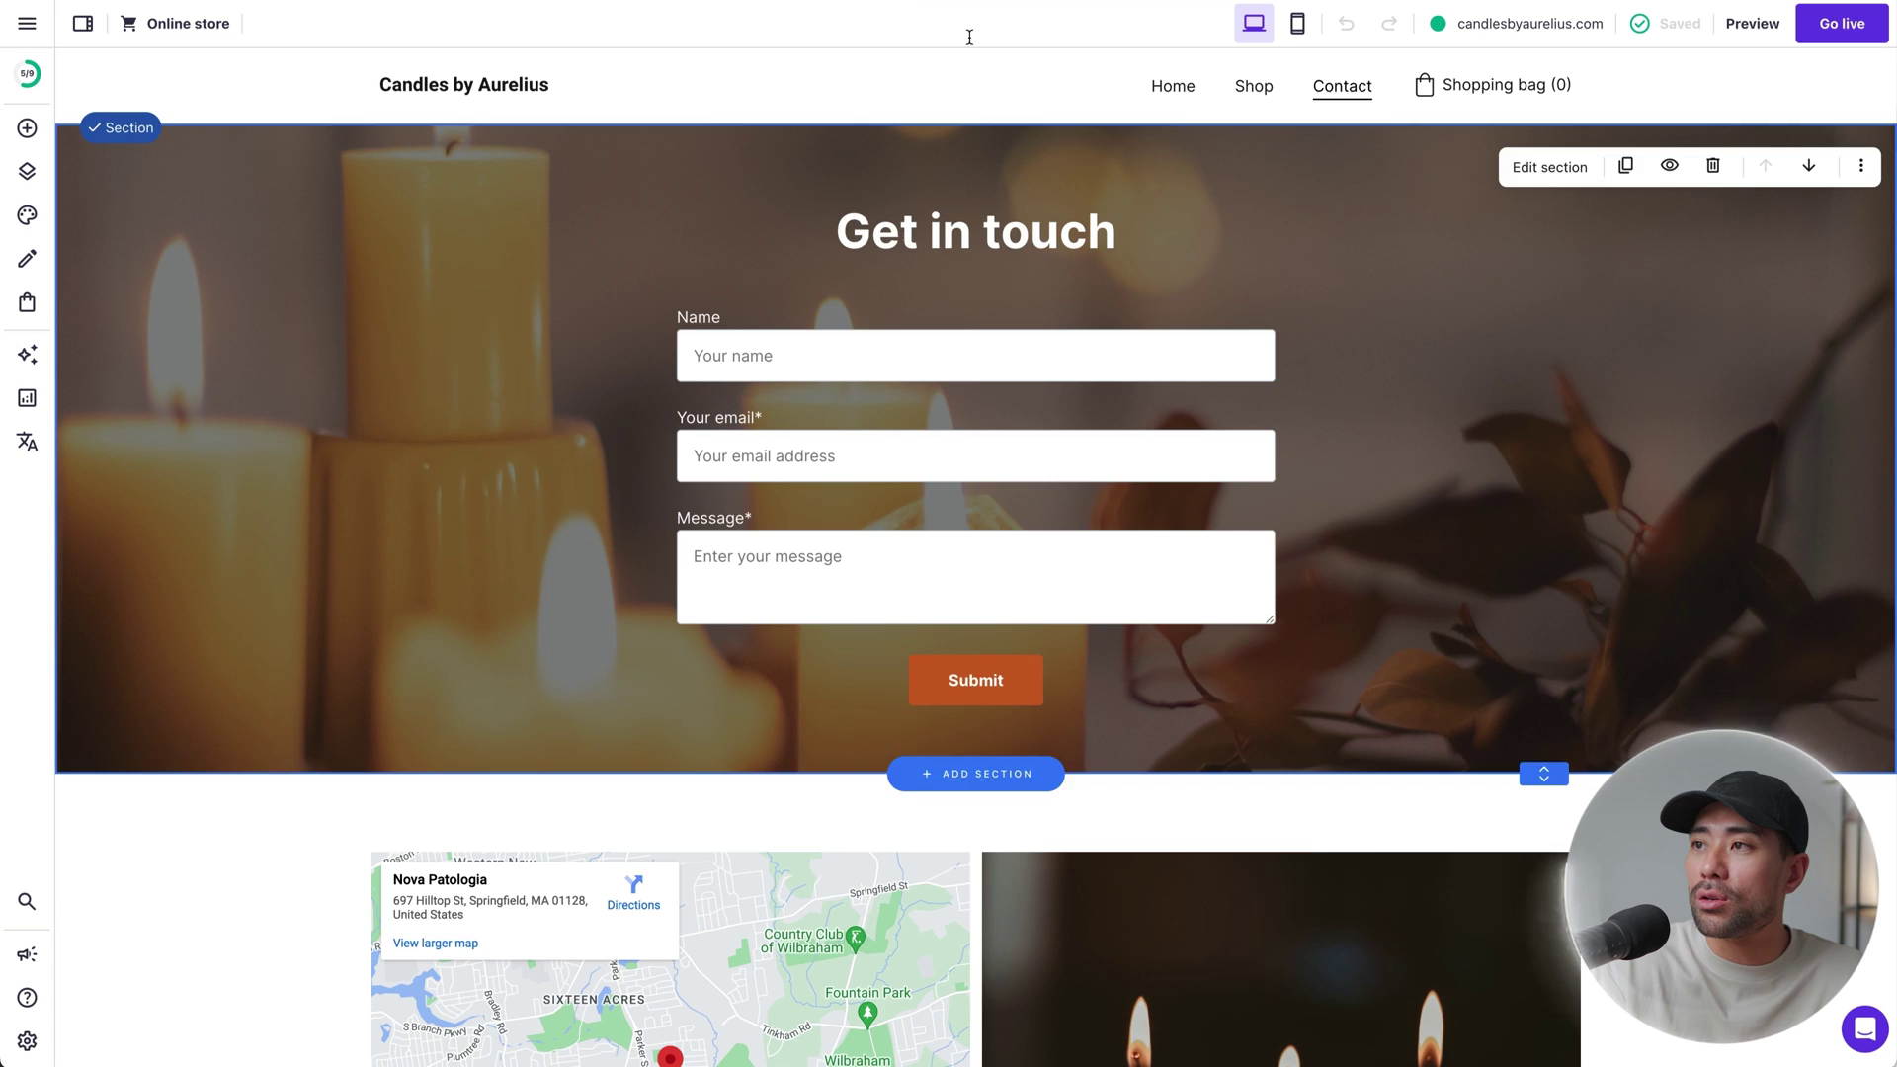
pyautogui.click(1174, 89)
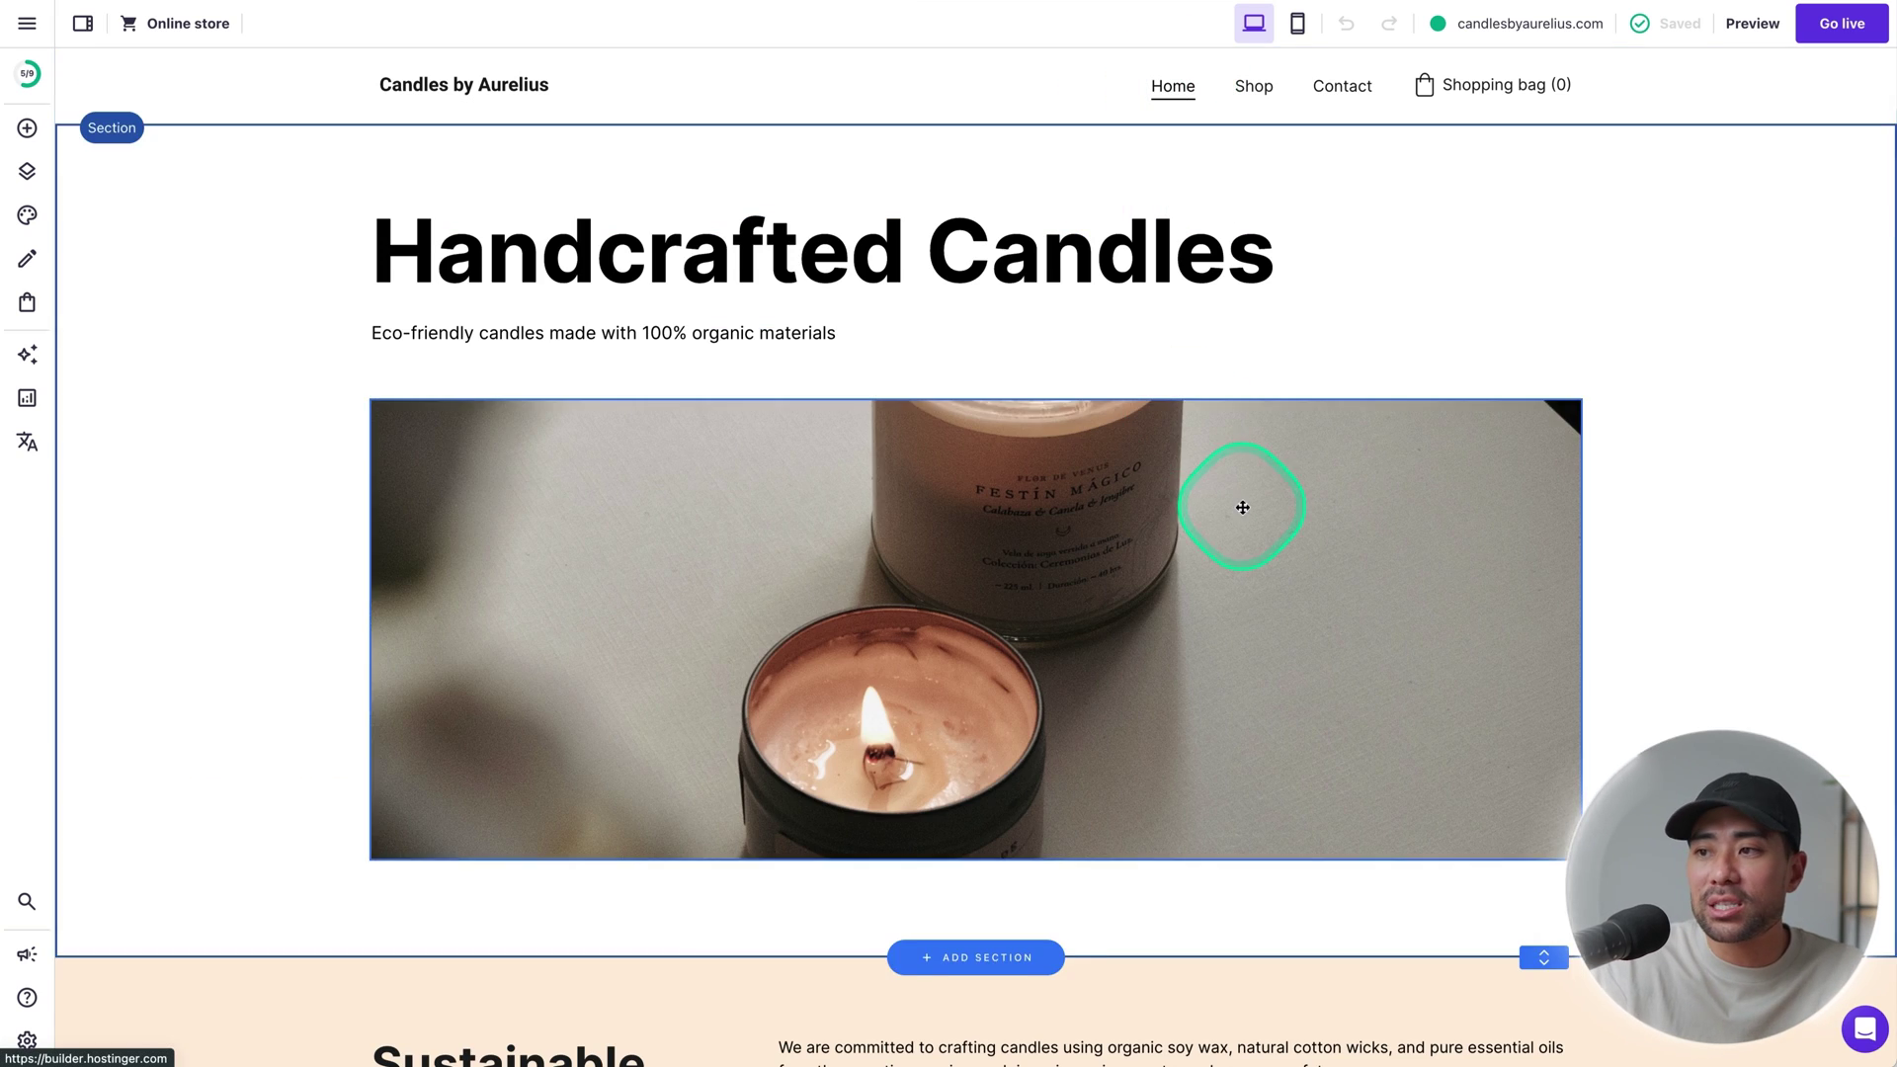
pyautogui.scroll(-20, 1241, 504)
pyautogui.scroll(20, 1242, 507)
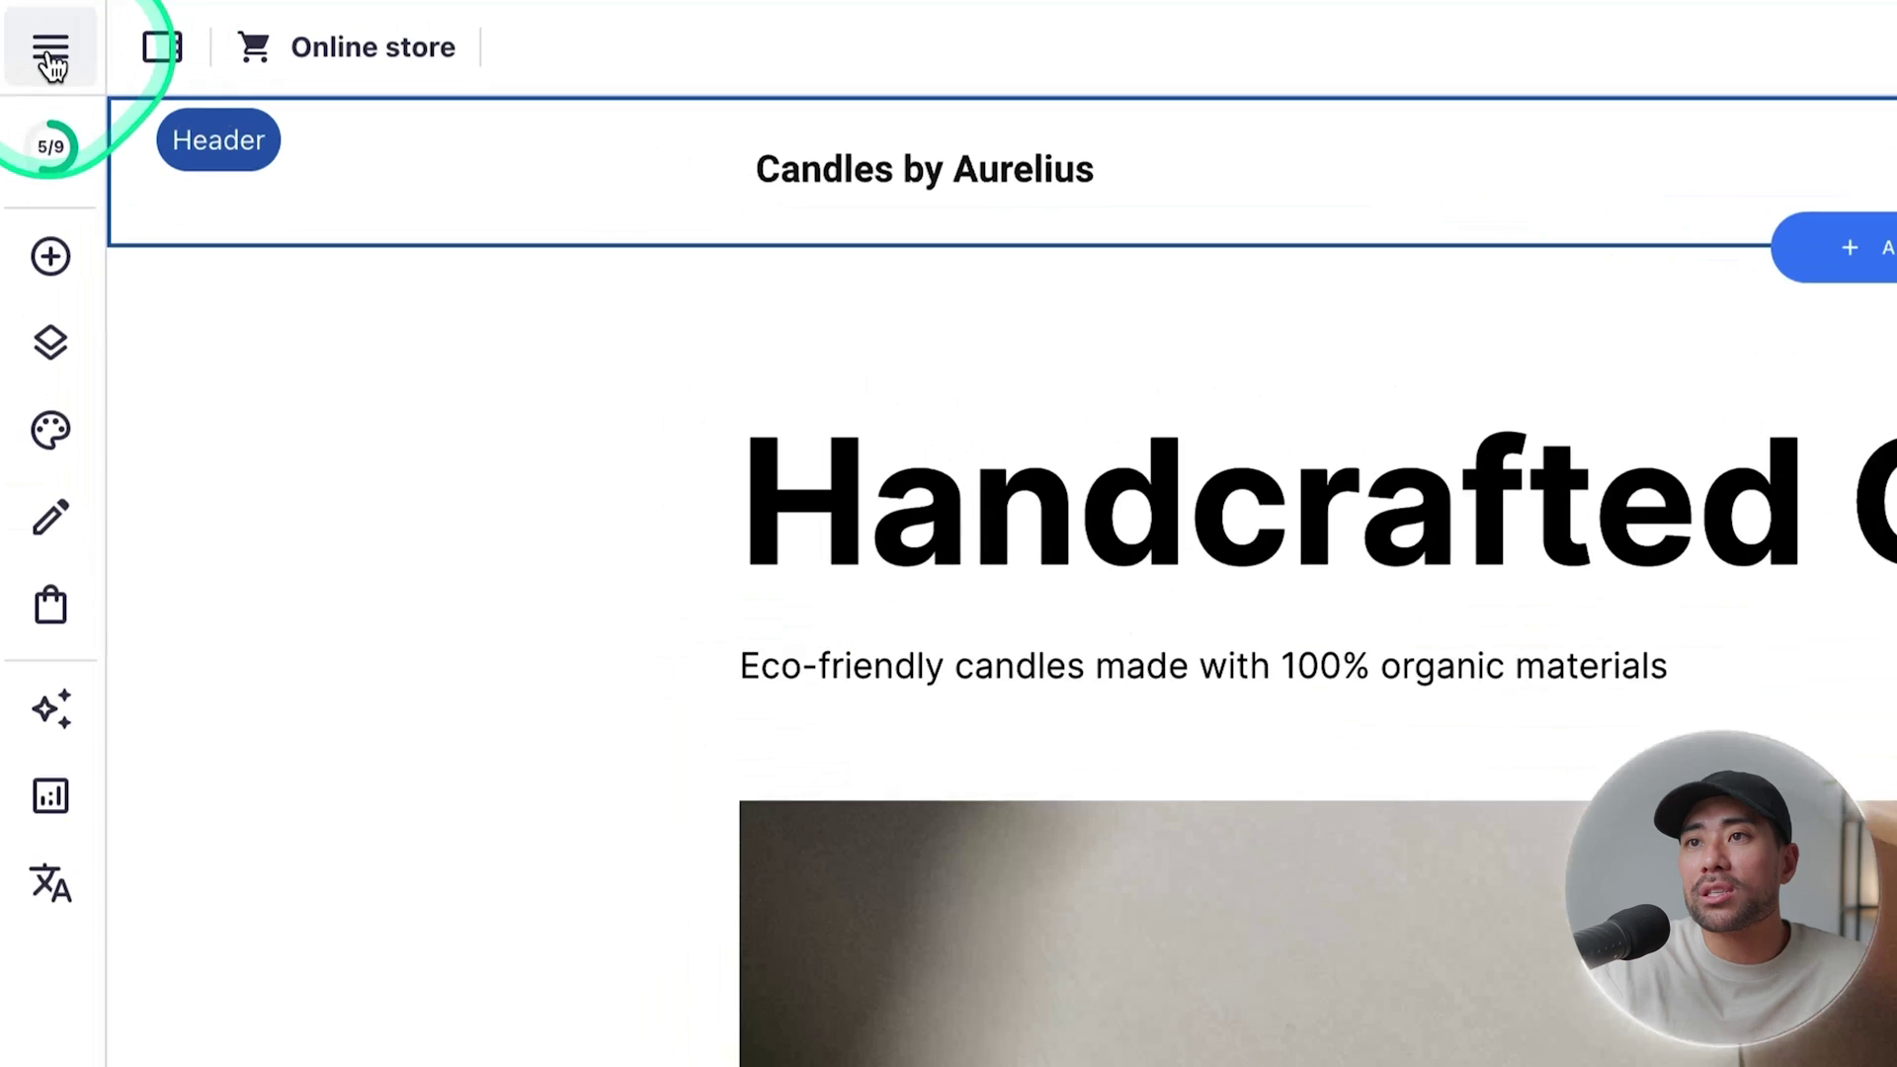
pyautogui.click(52, 59)
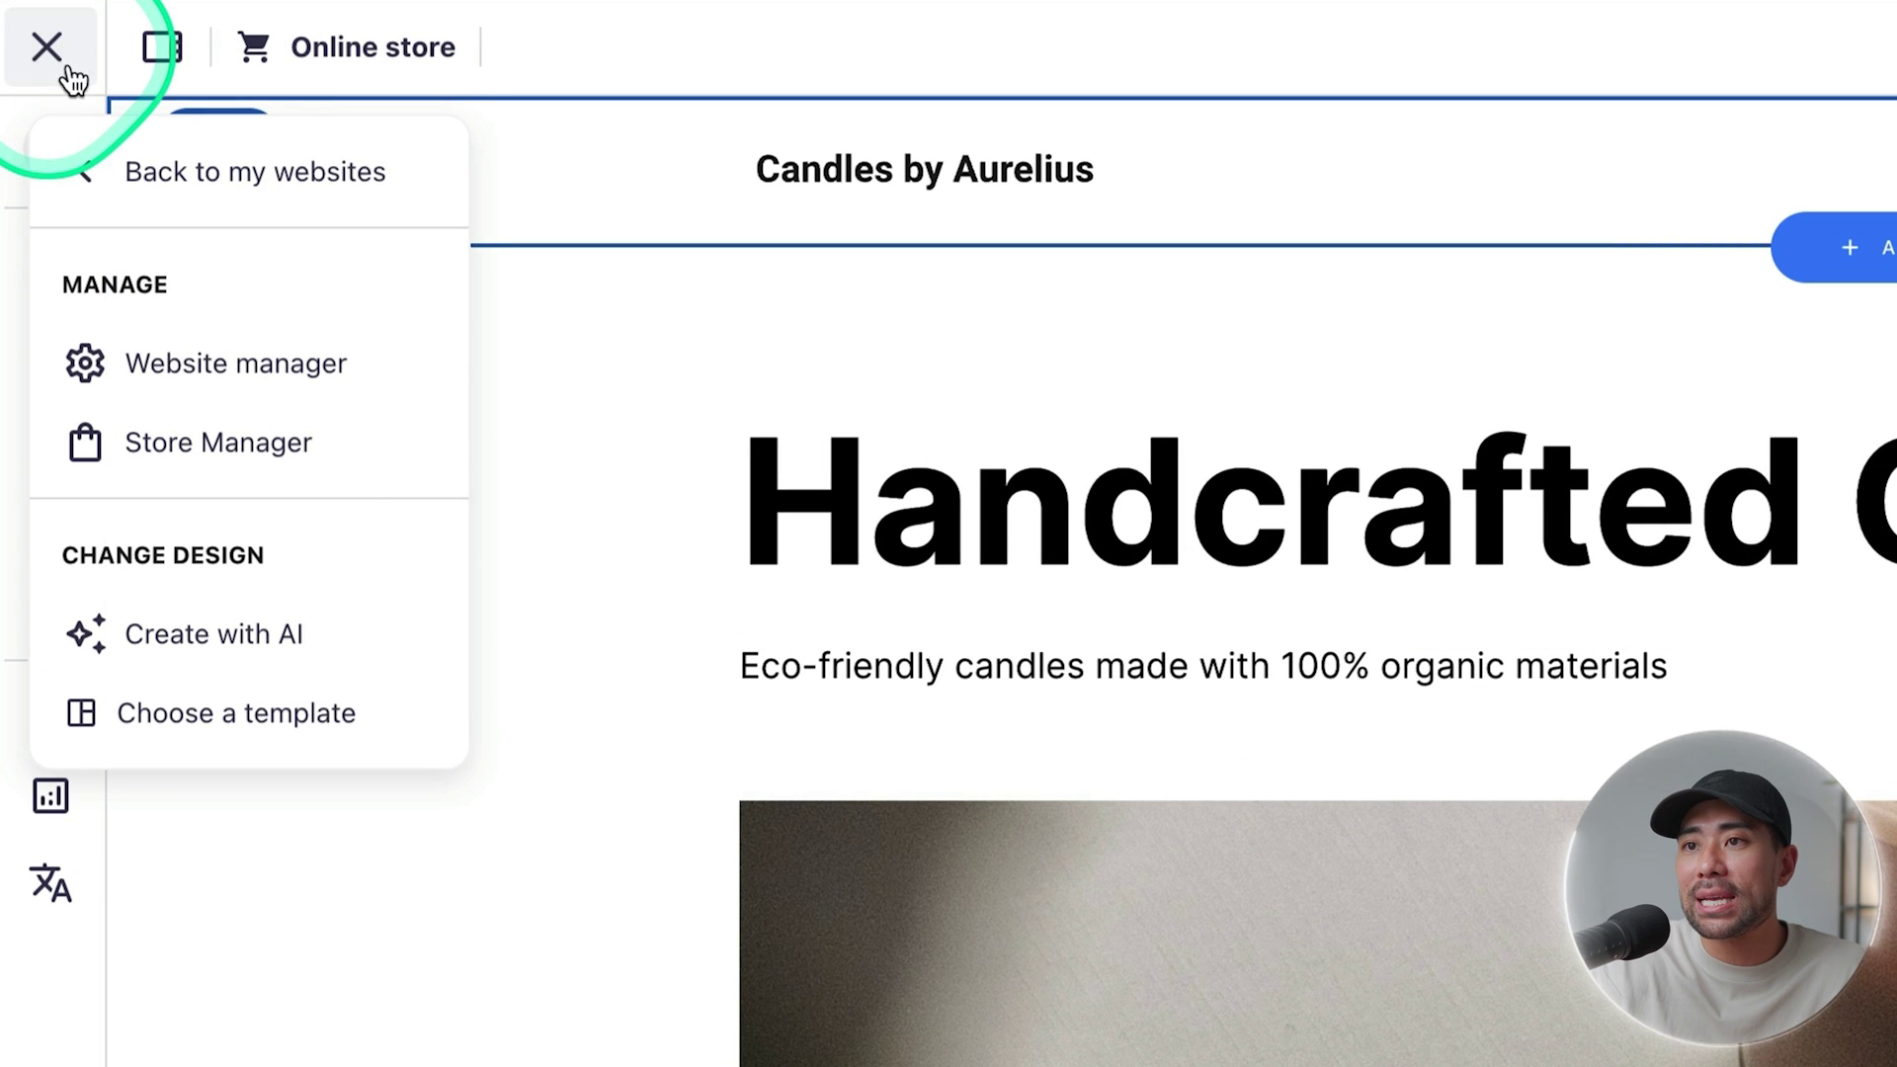
pyautogui.click(281, 640)
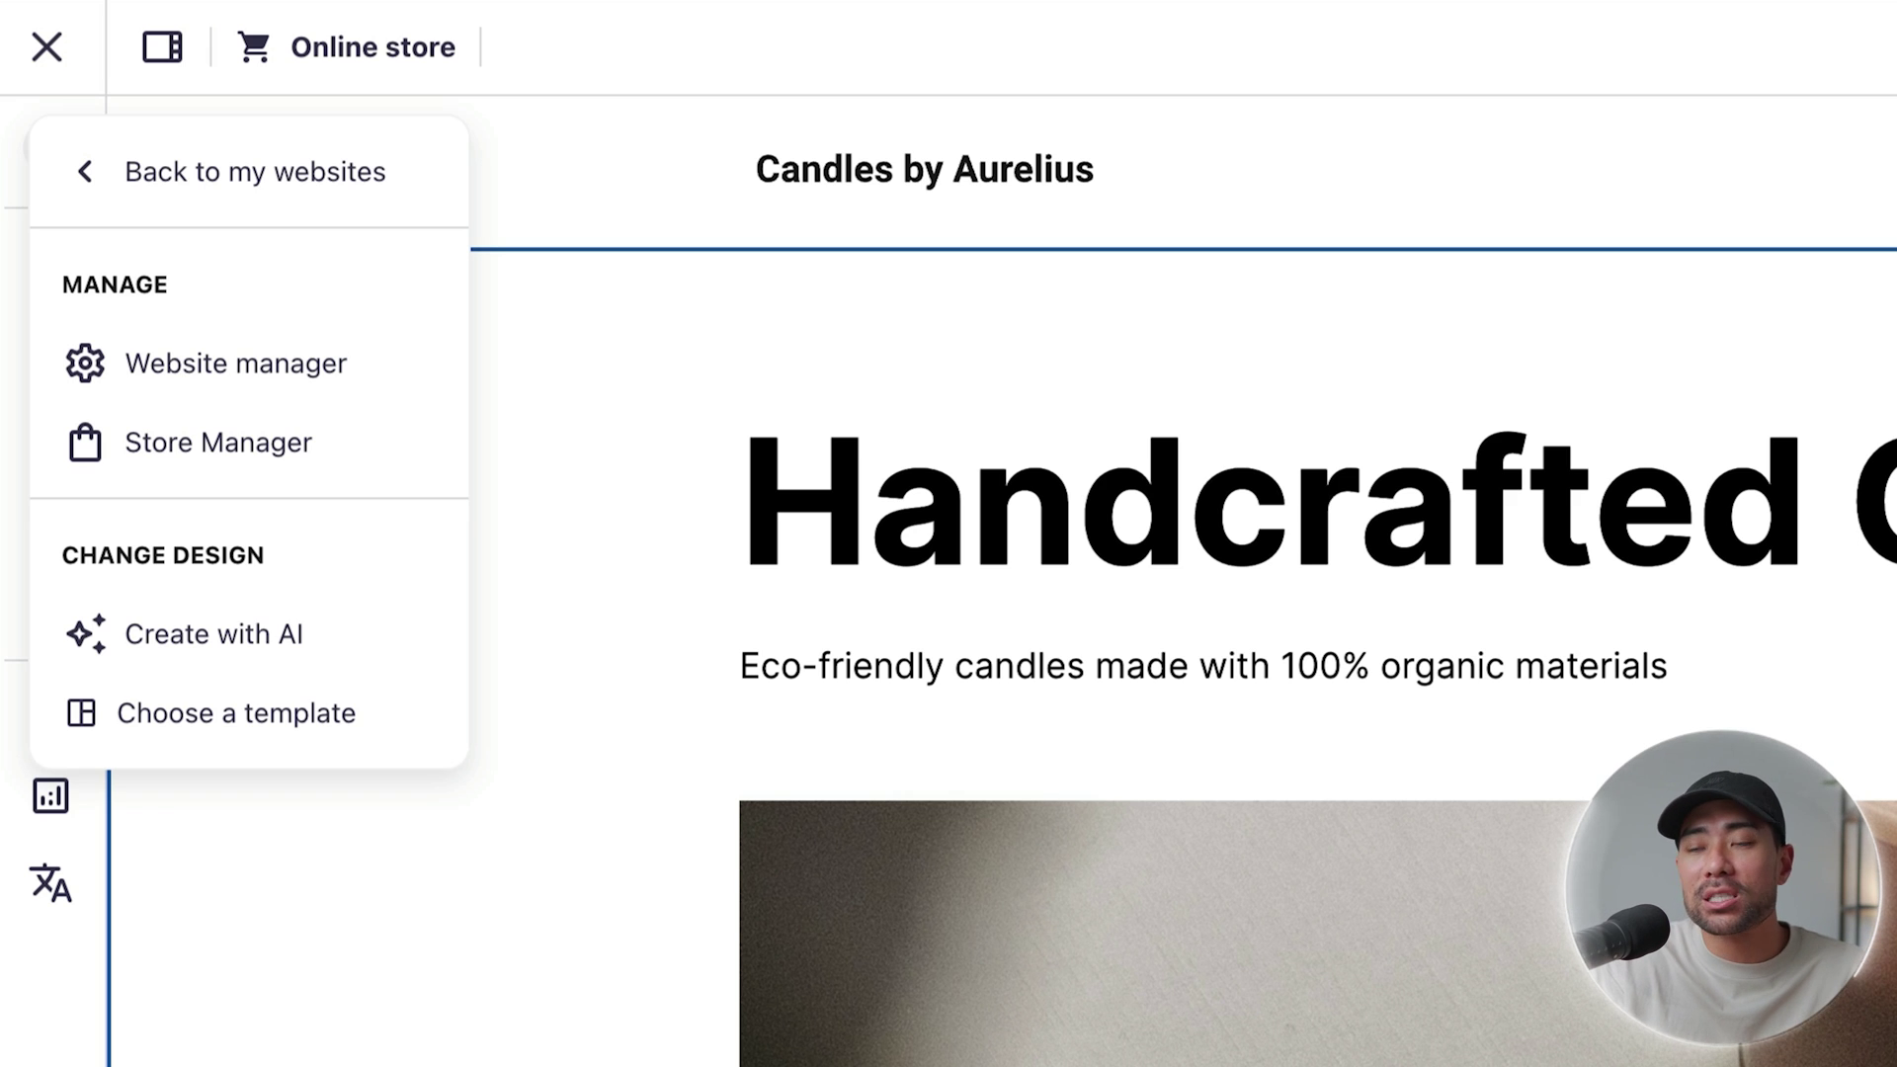
pyautogui.click(270, 733)
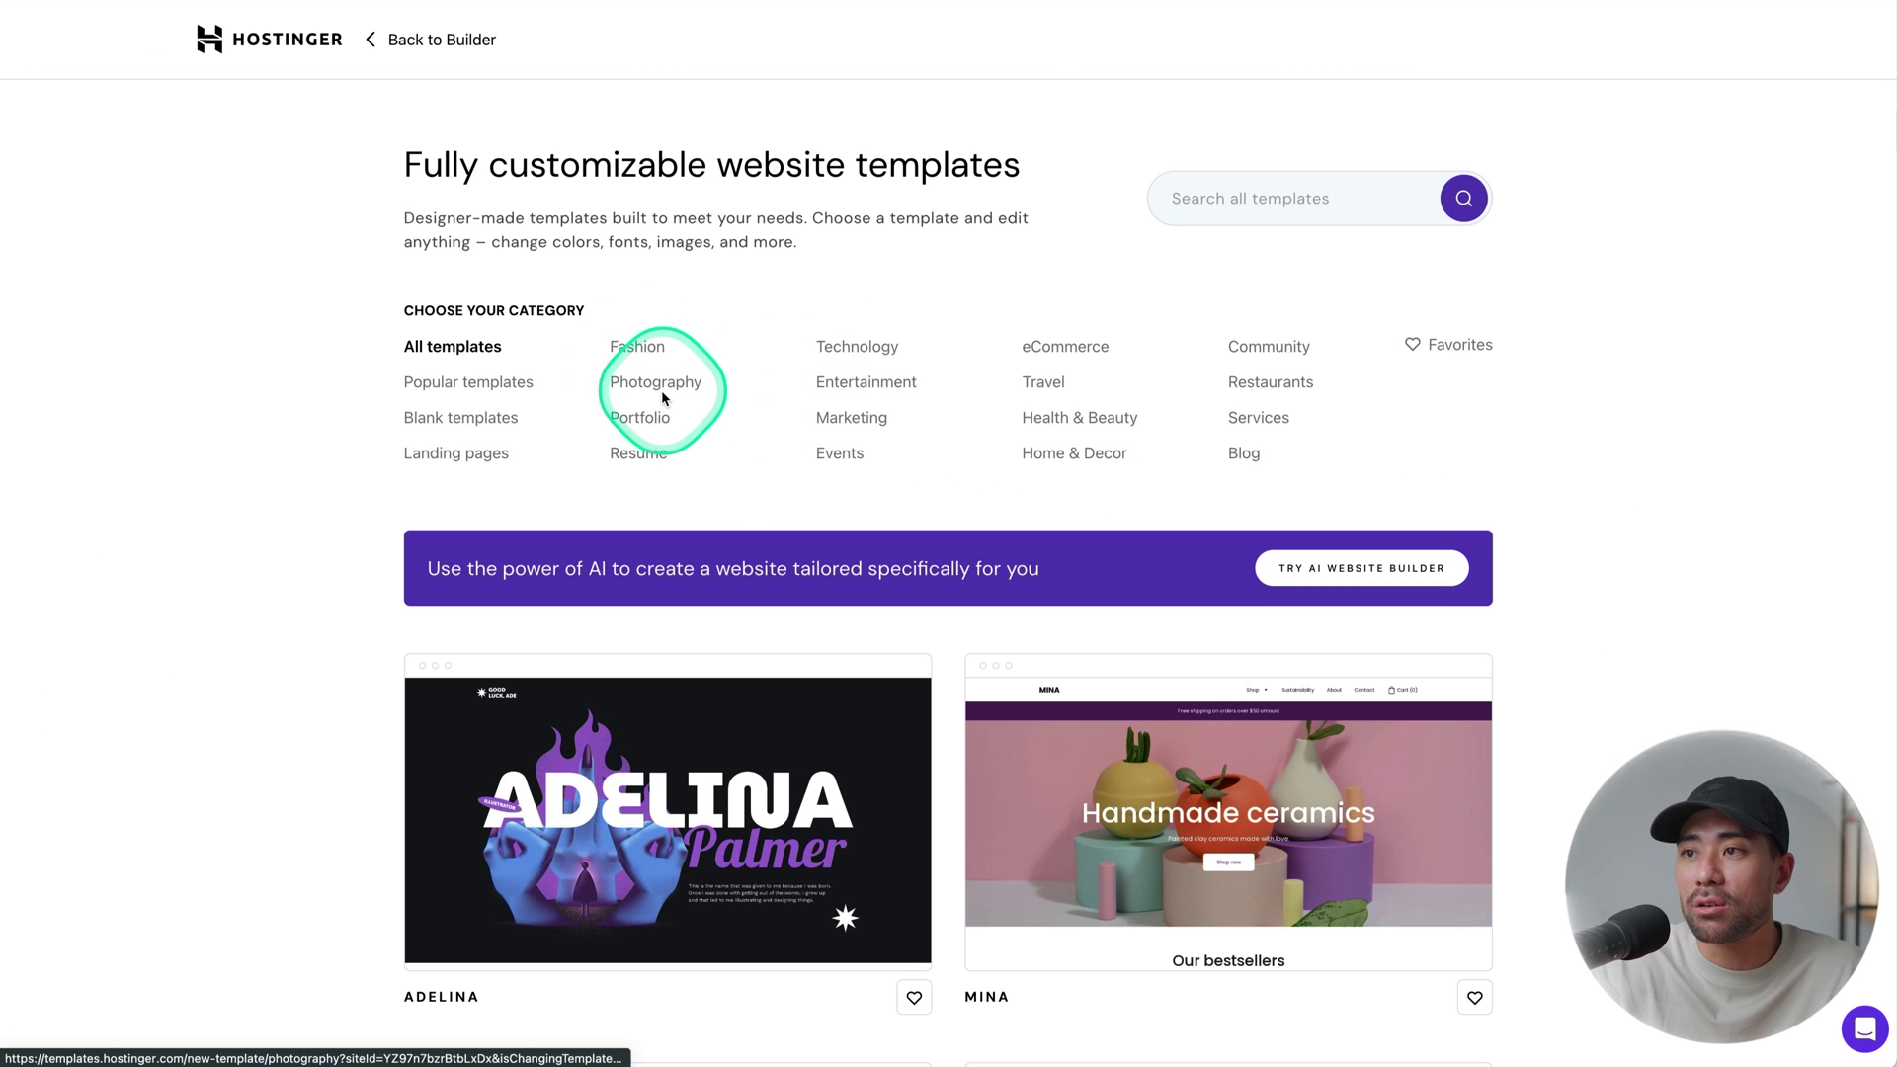
pyautogui.click(871, 348)
pyautogui.scroll(-7, 870, 349)
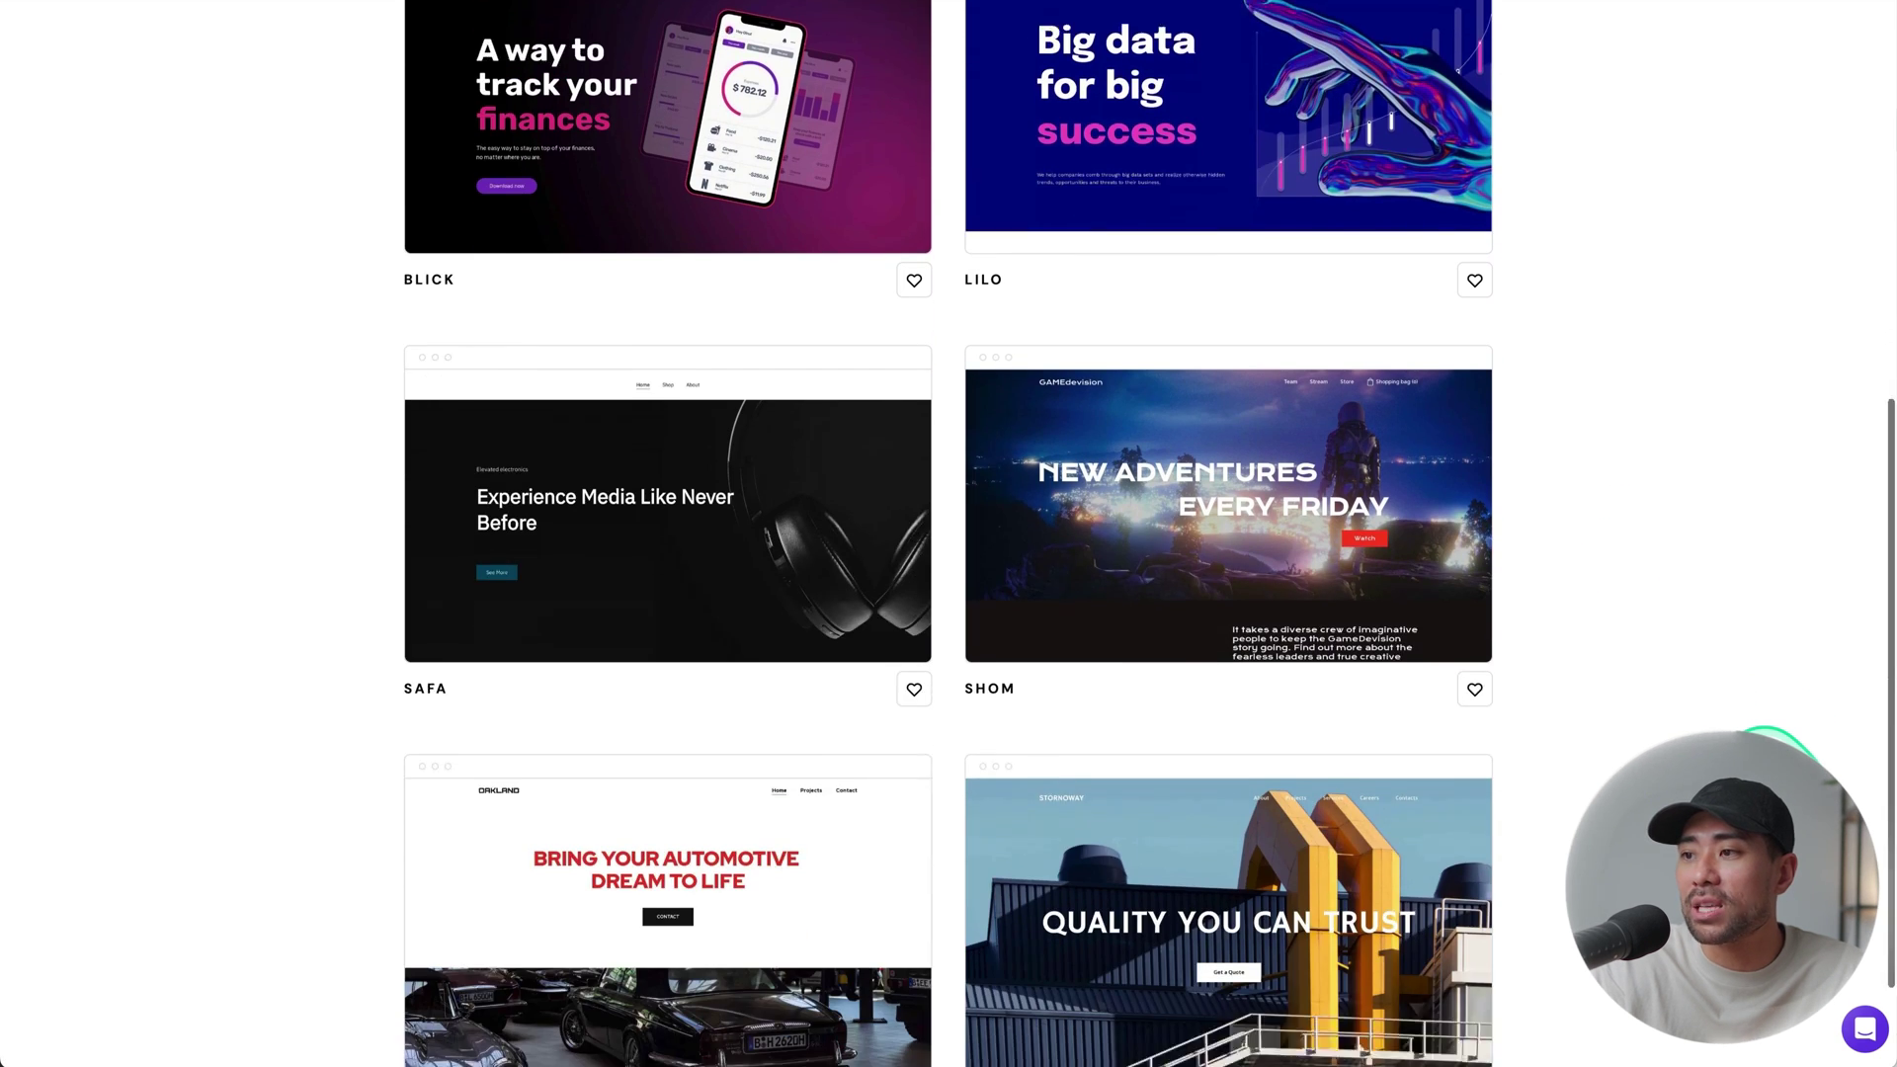
pyautogui.scroll(10, 1426, 947)
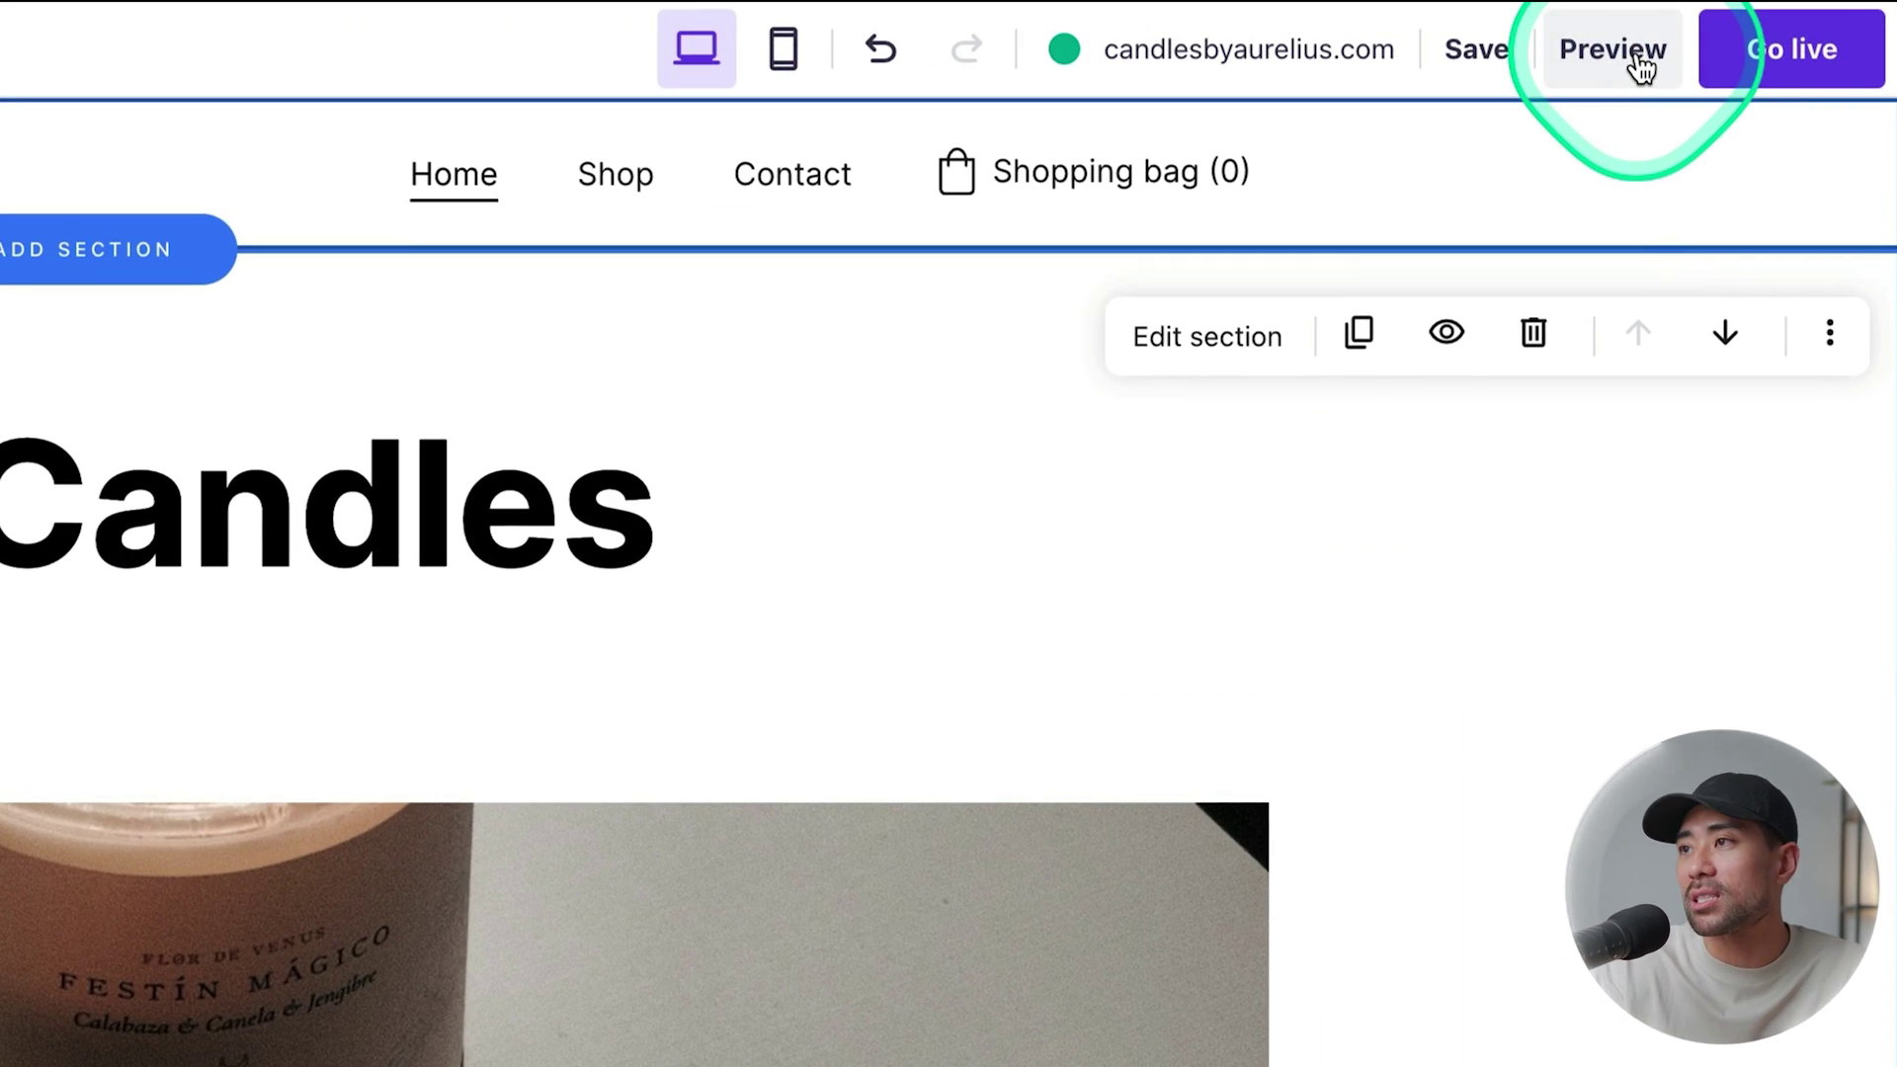
# Step: Publish the candle store live at candlesbyaurelius.com and open the live homepage
pyautogui.click(1768, 67)
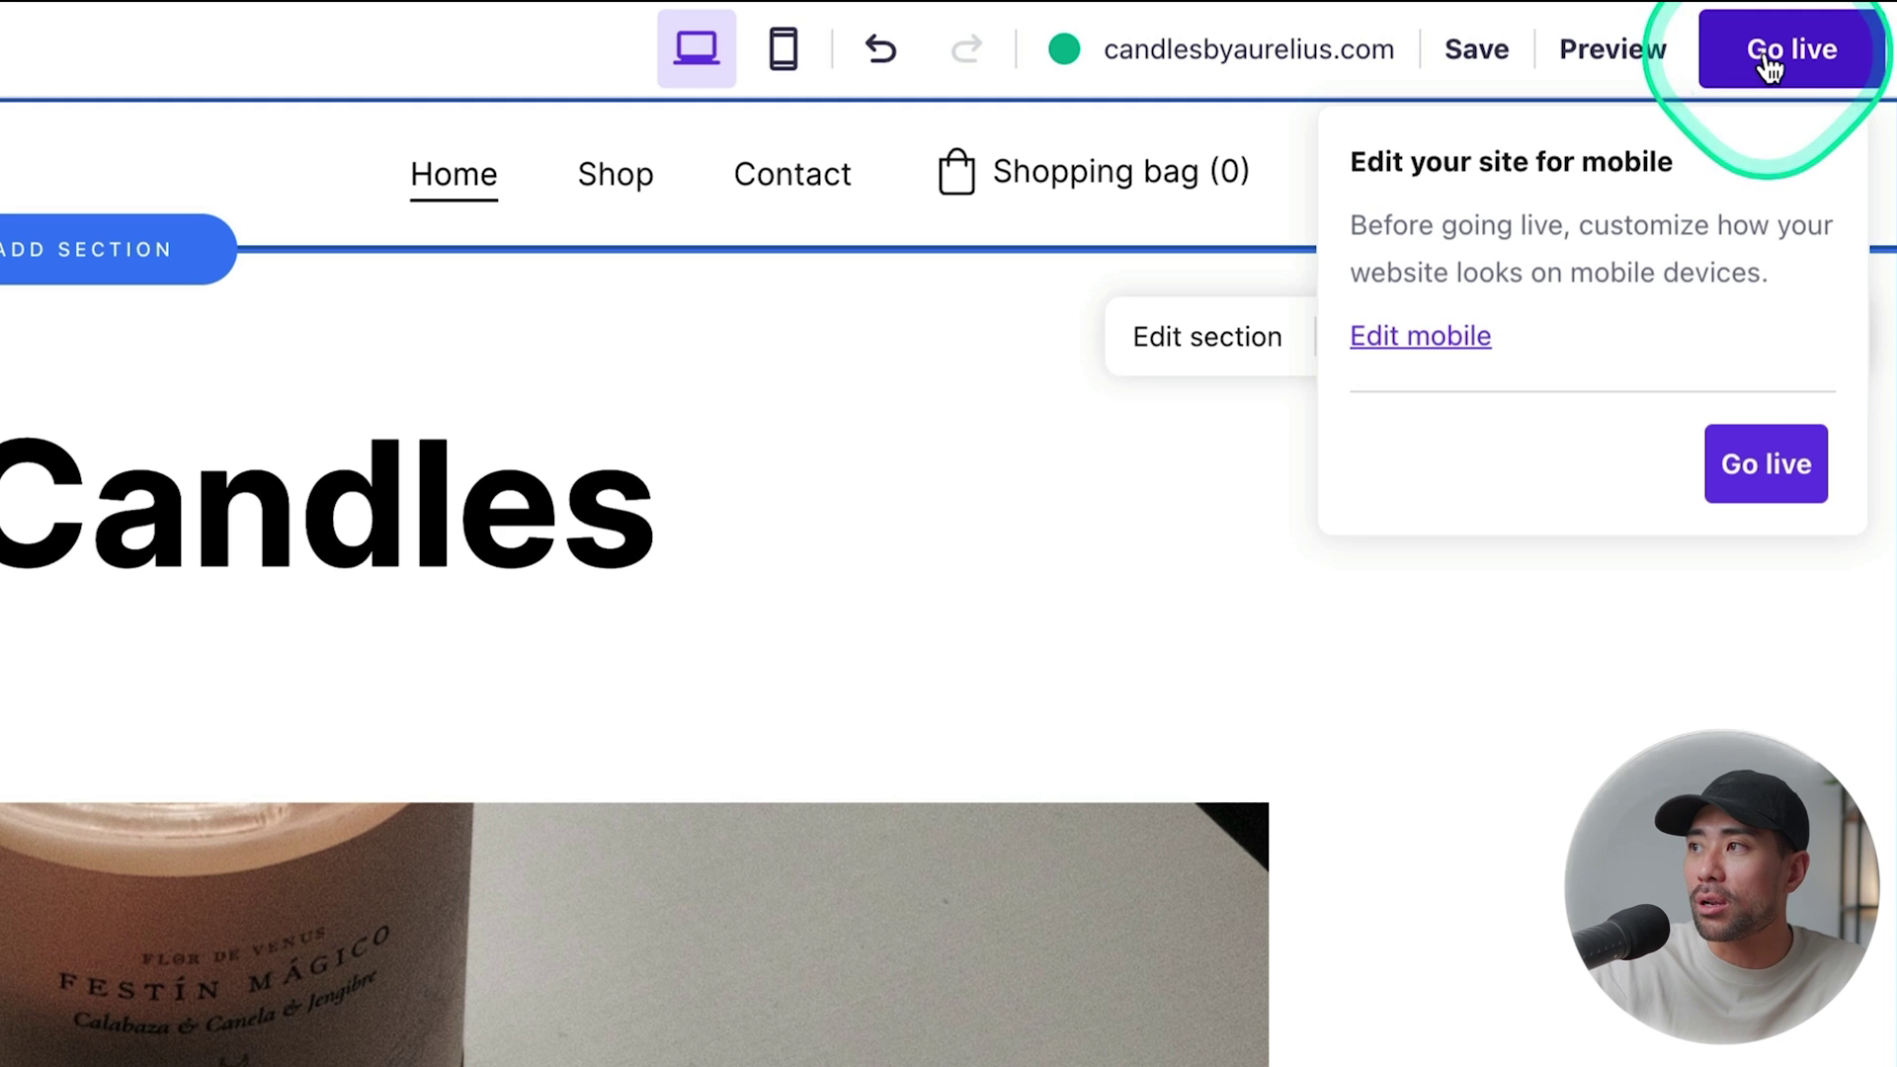
pyautogui.click(1776, 479)
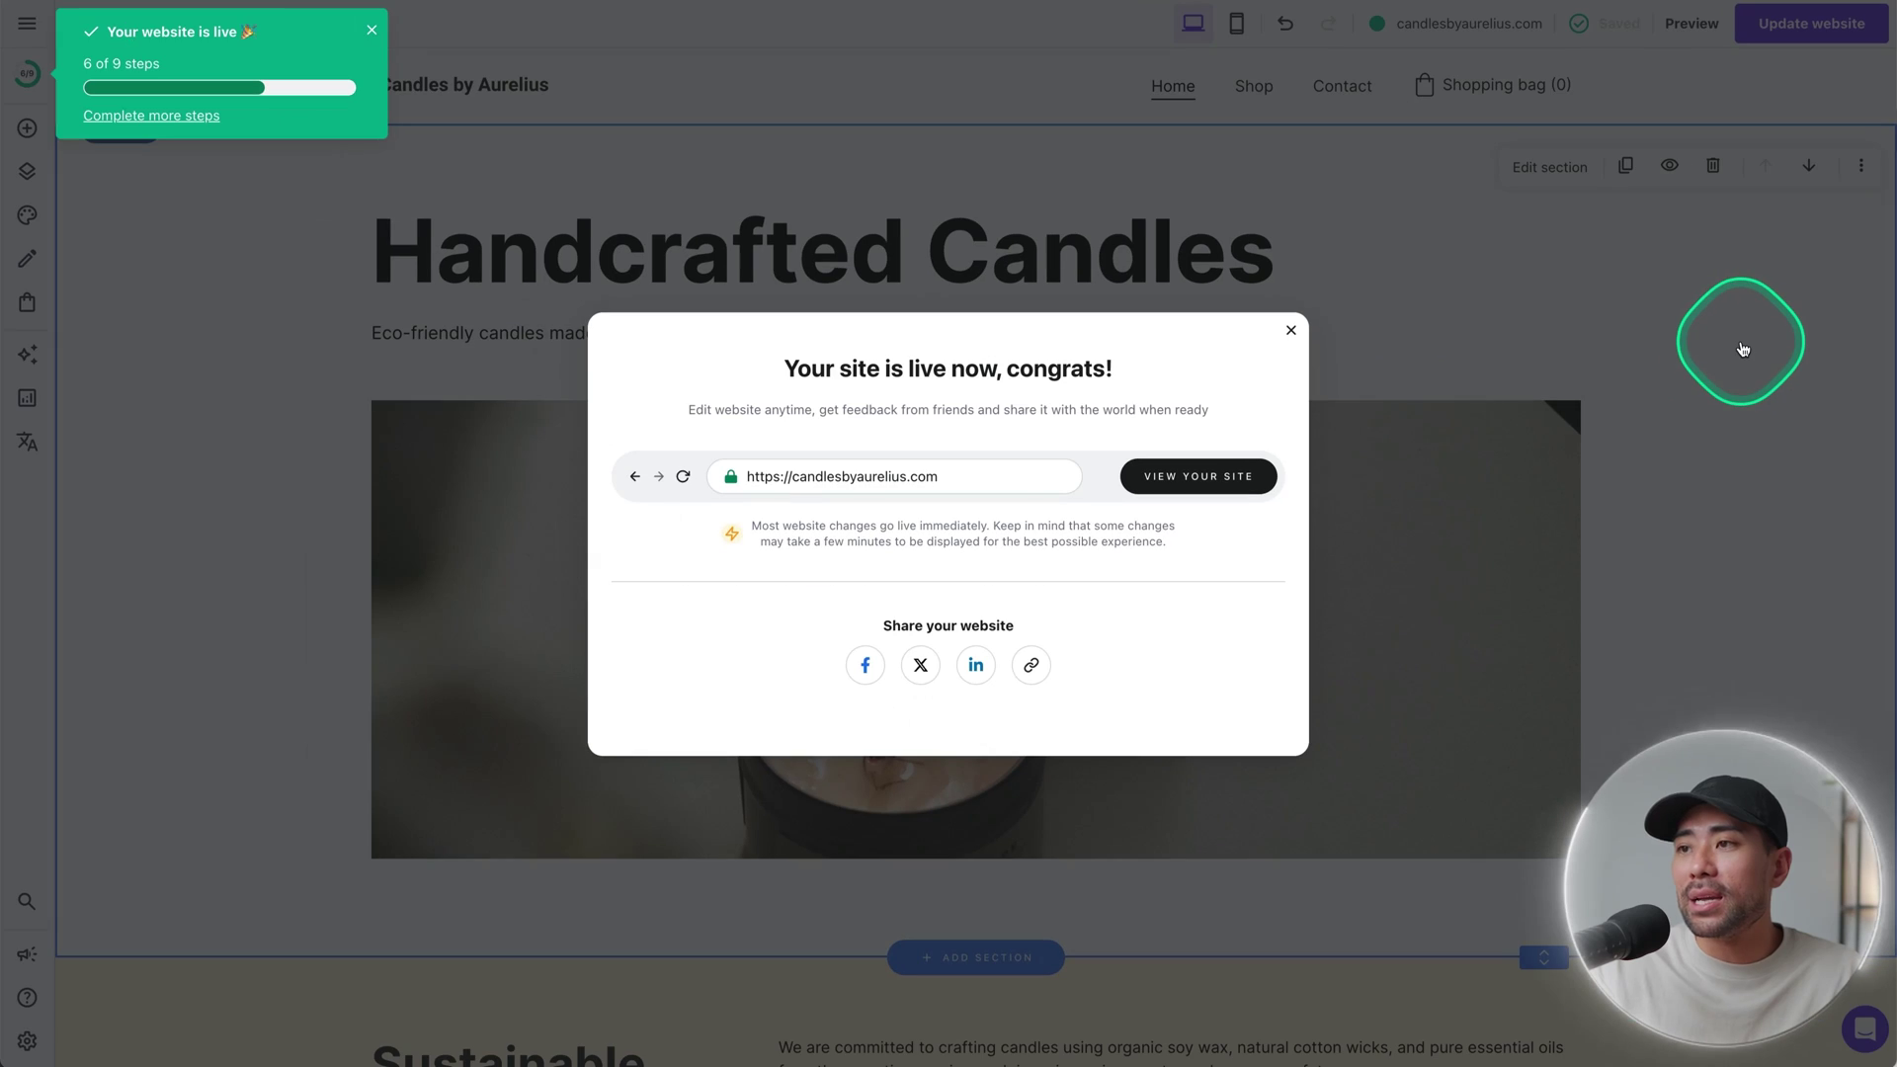
pyautogui.click(1194, 484)
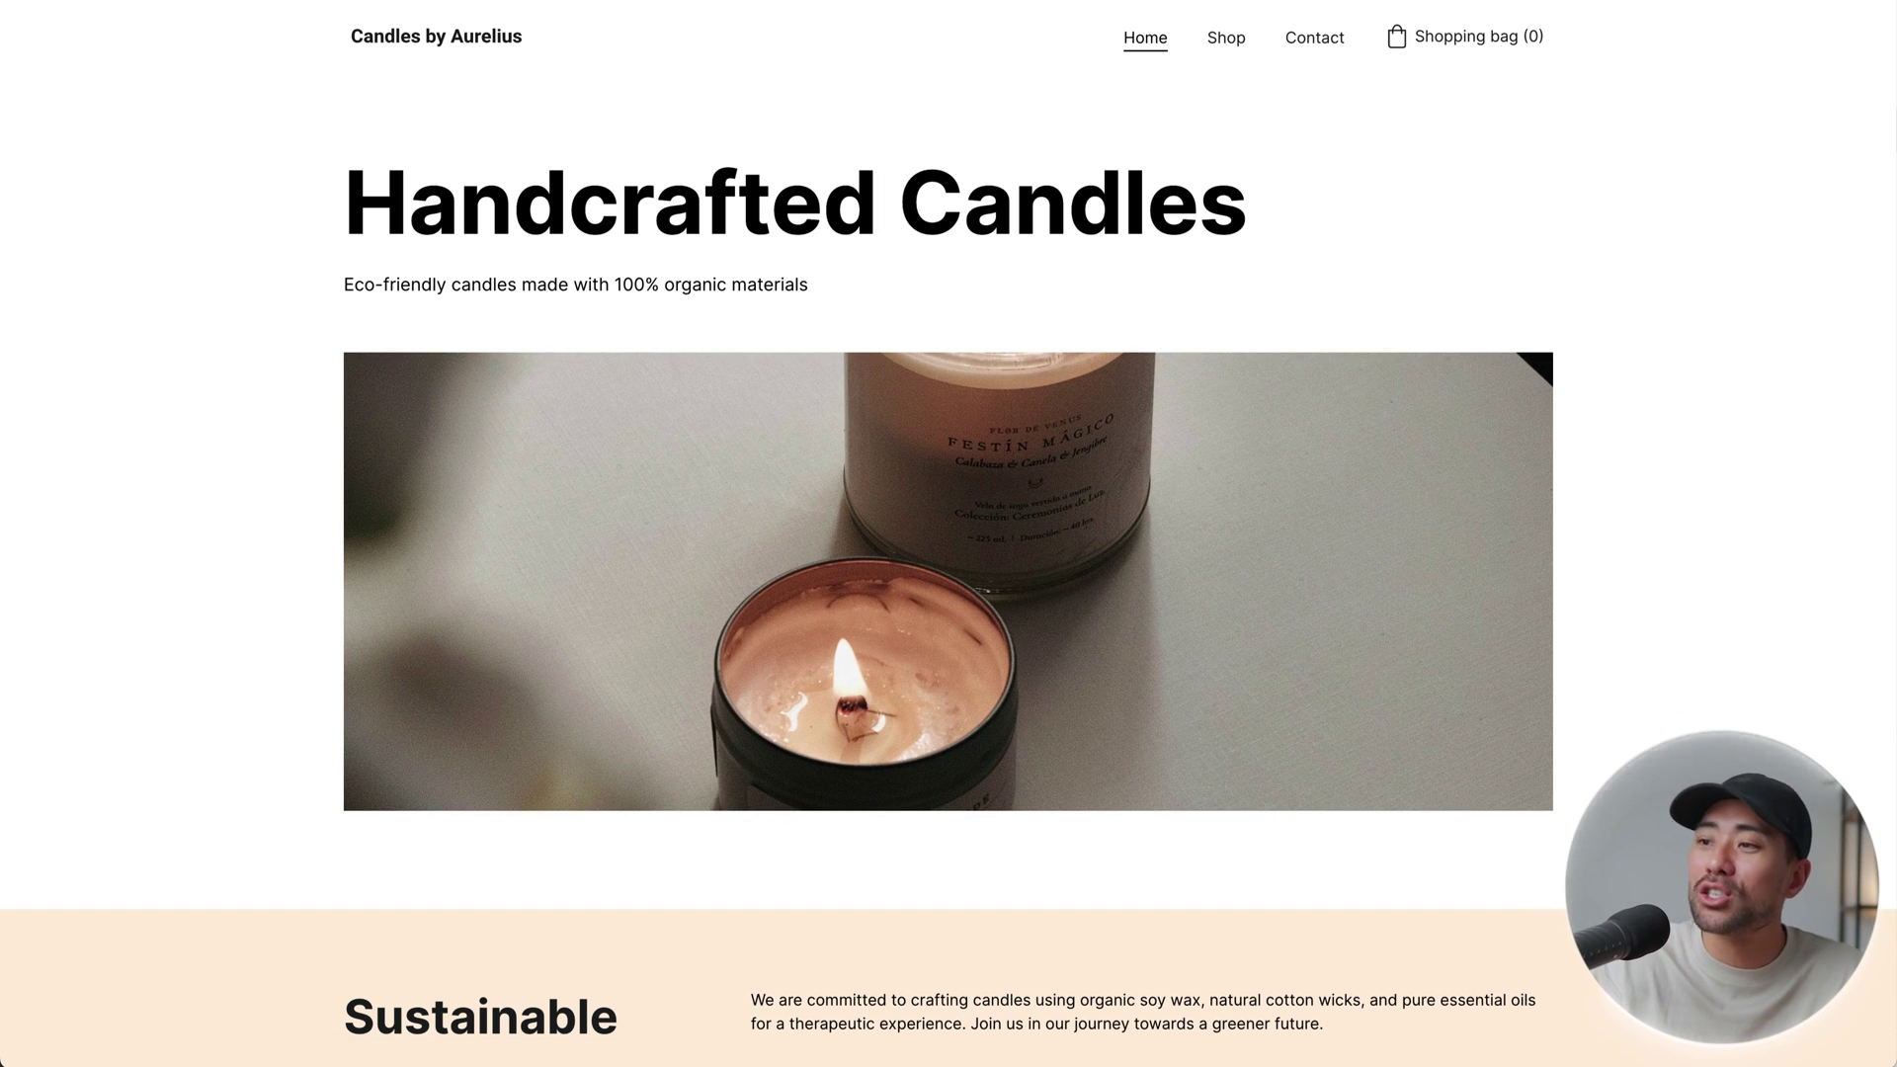
pyautogui.scroll(-15, 948, 533)
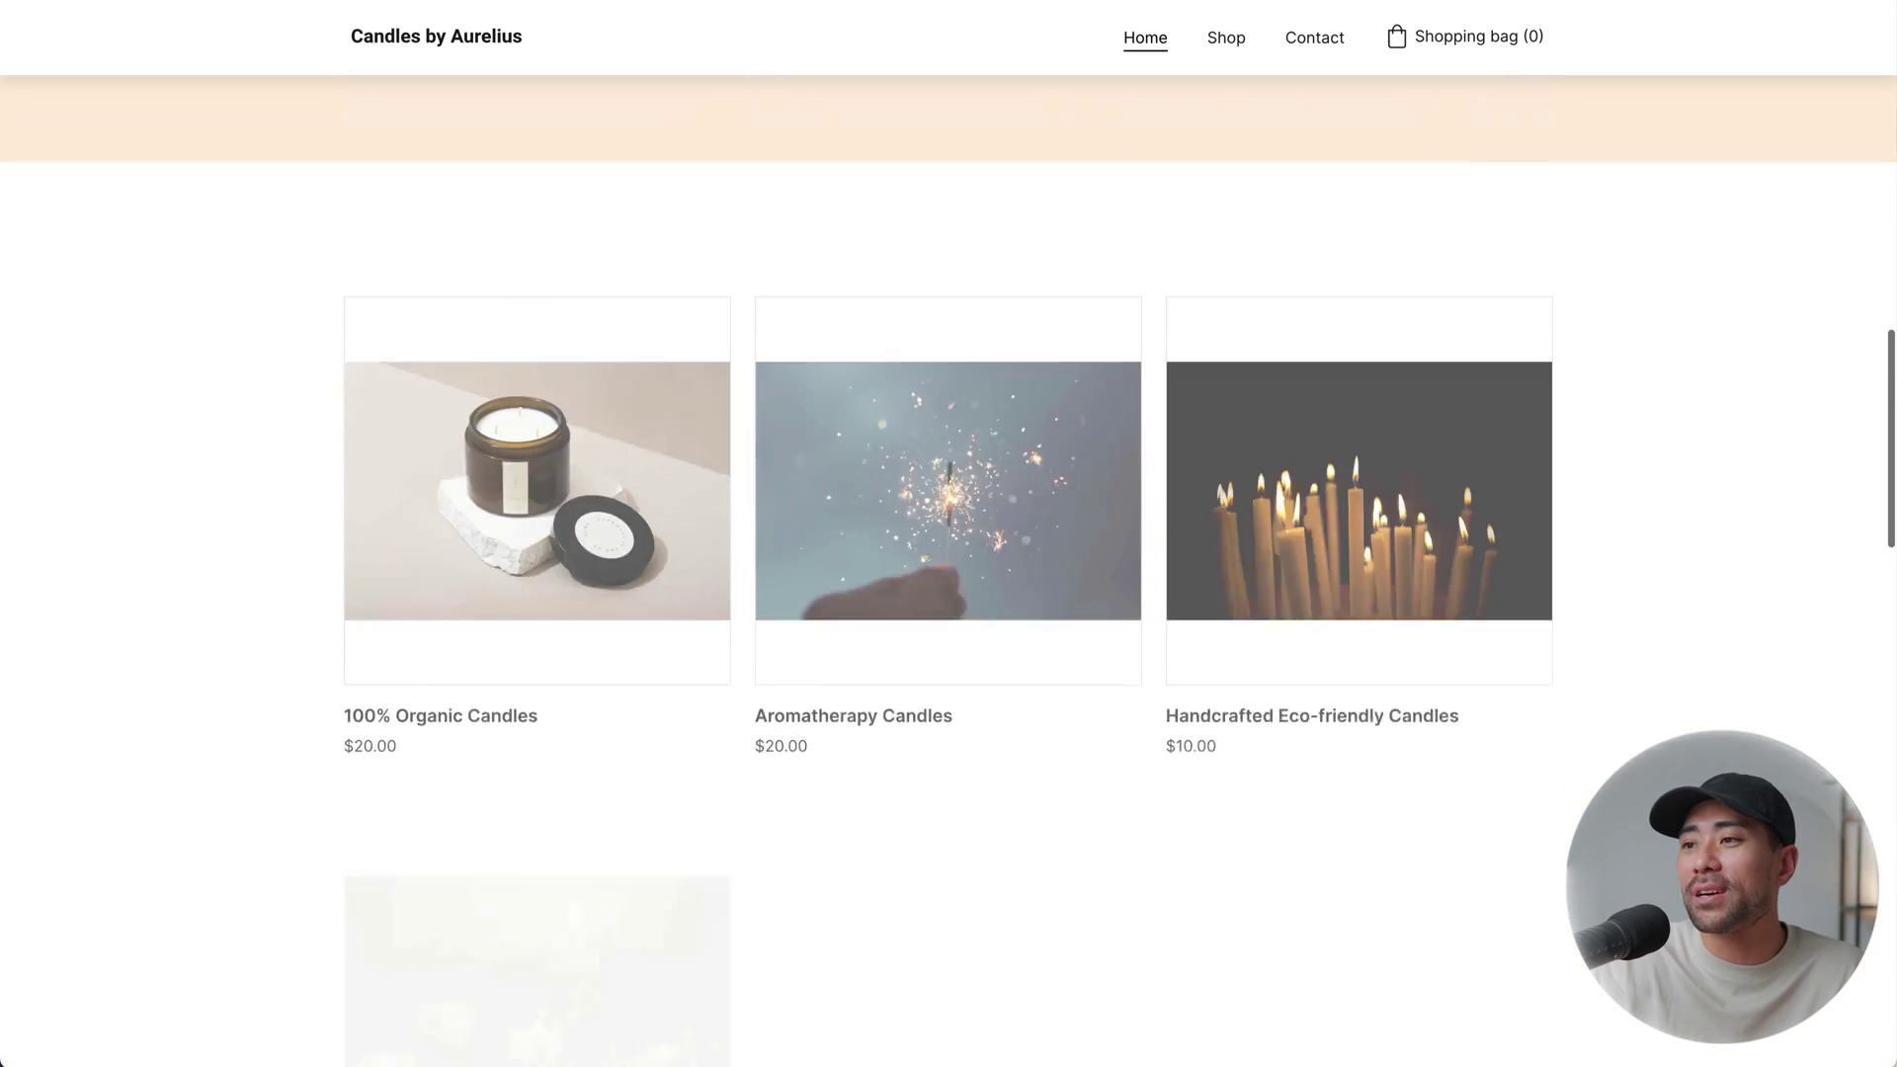
pyautogui.scroll(-15, 948, 533)
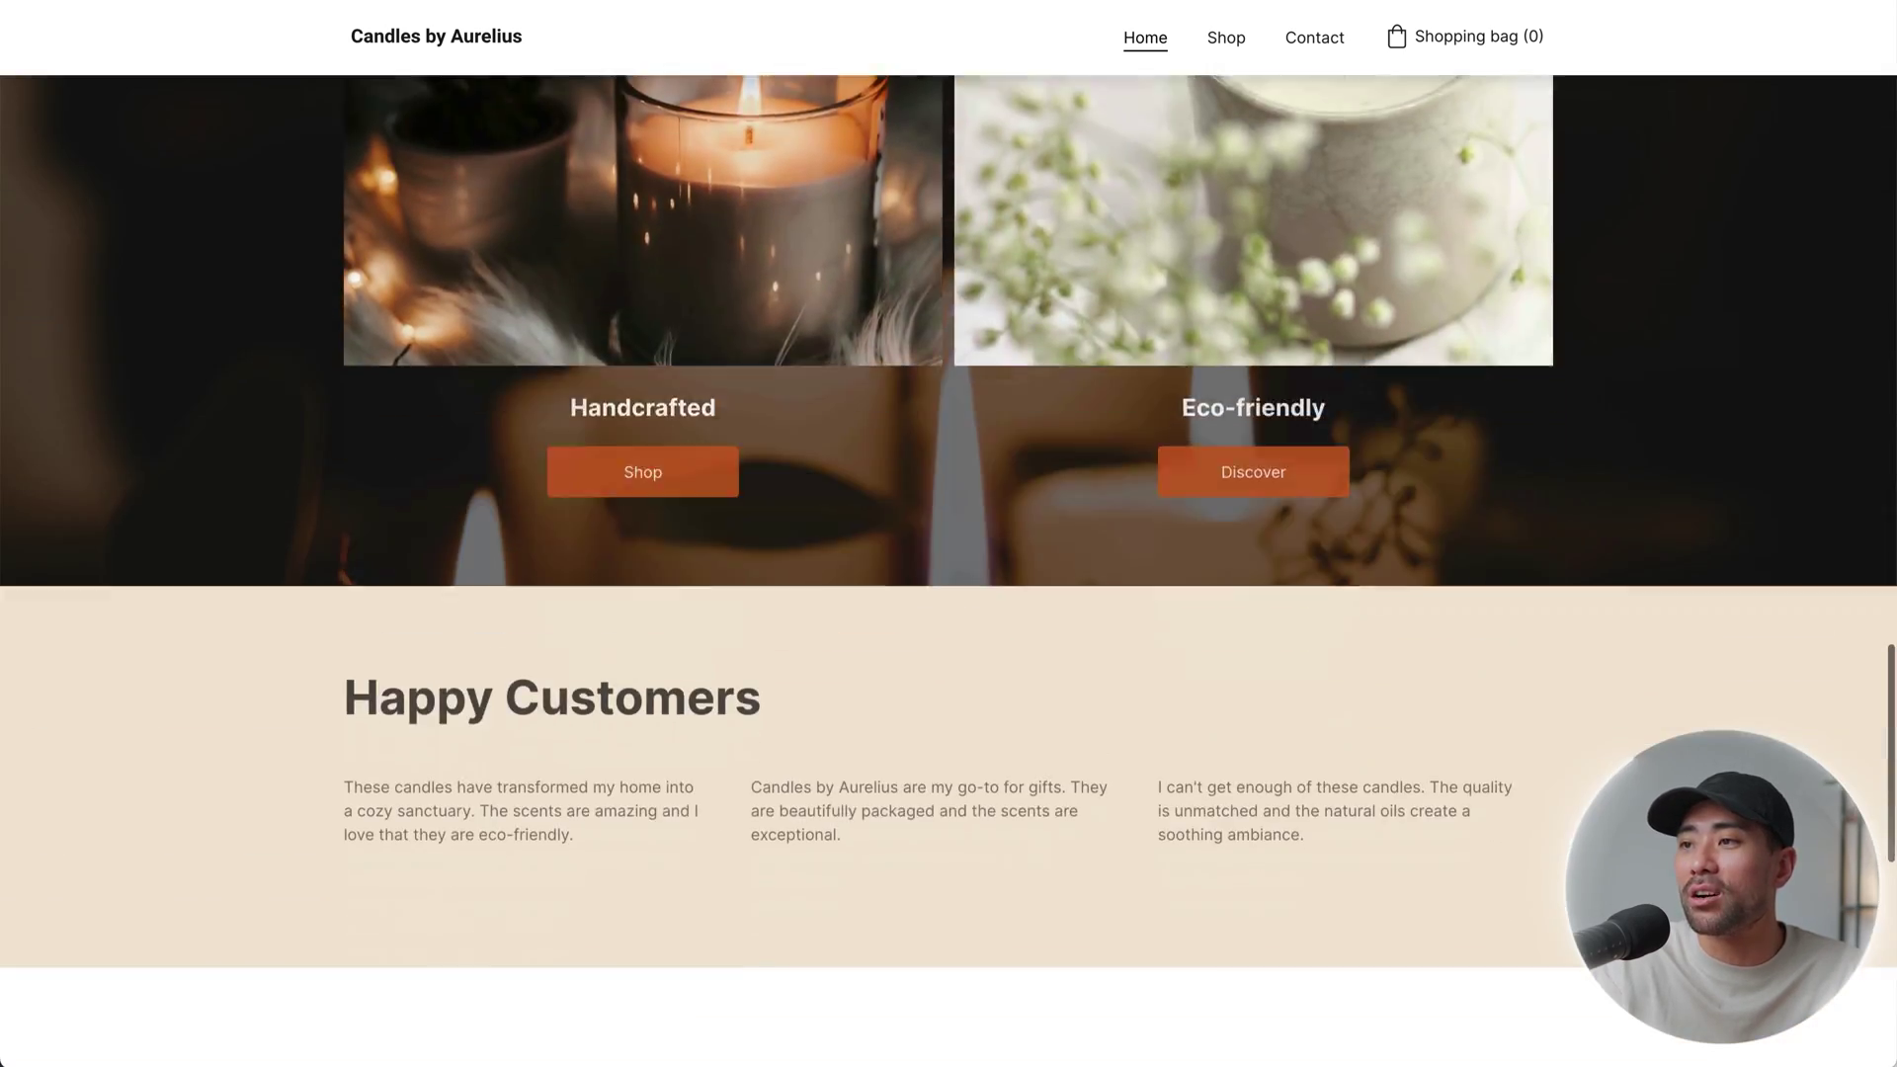